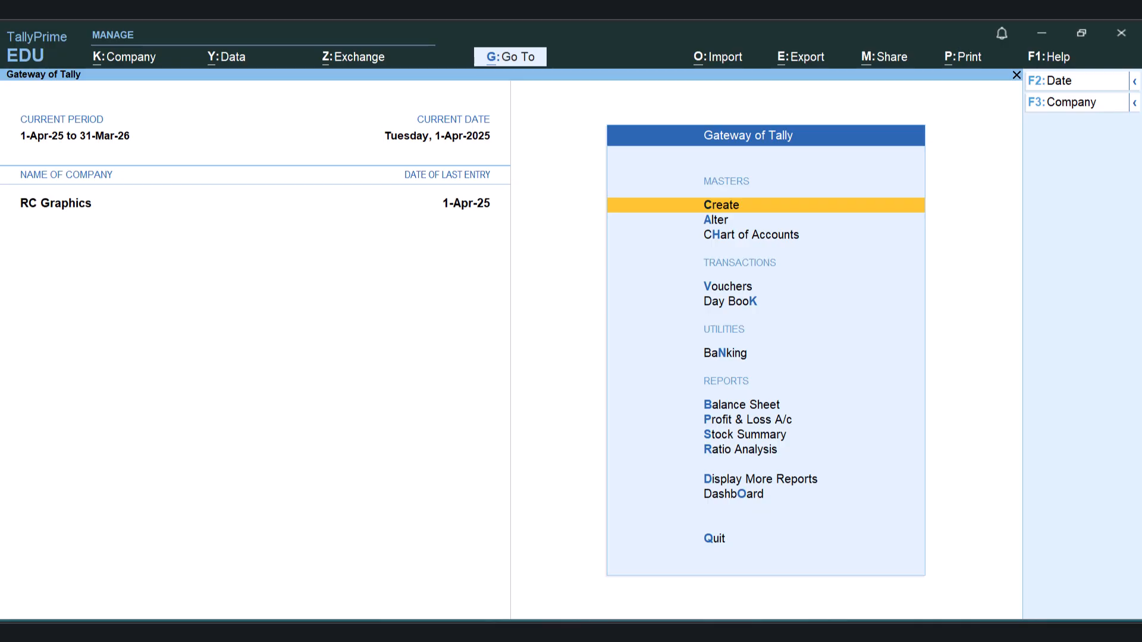
- Switch to the 9 Purchase.pdf notes and examine the purchase process sequence from Purchase Order through Purchase Return
key("alt+Tab")
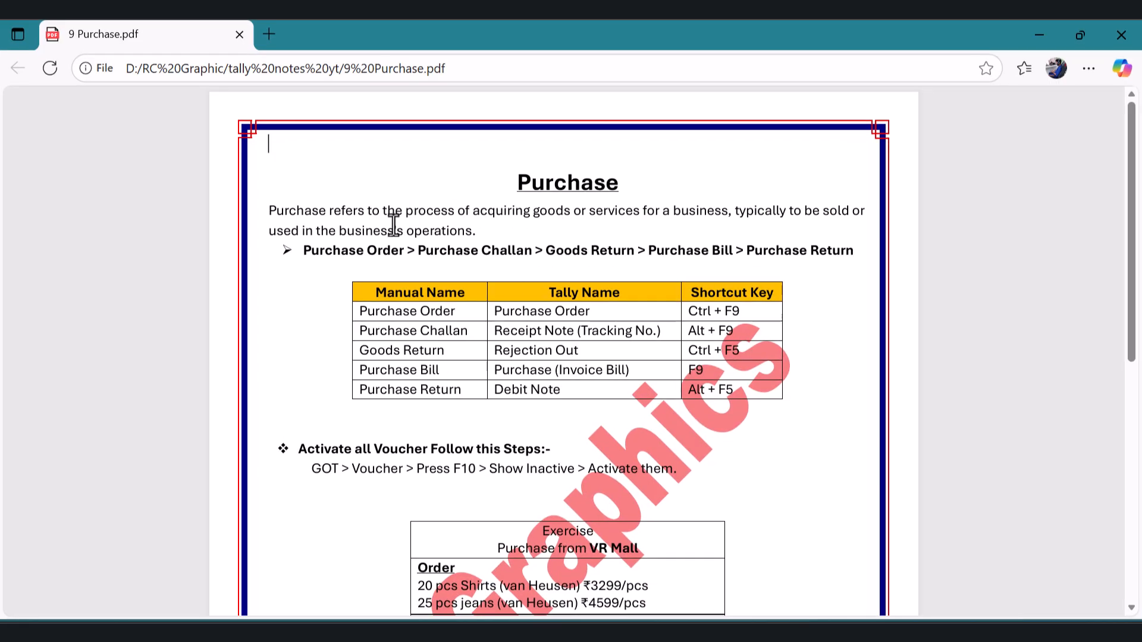
scroll(390, 223, "up", 2, "ctrl")
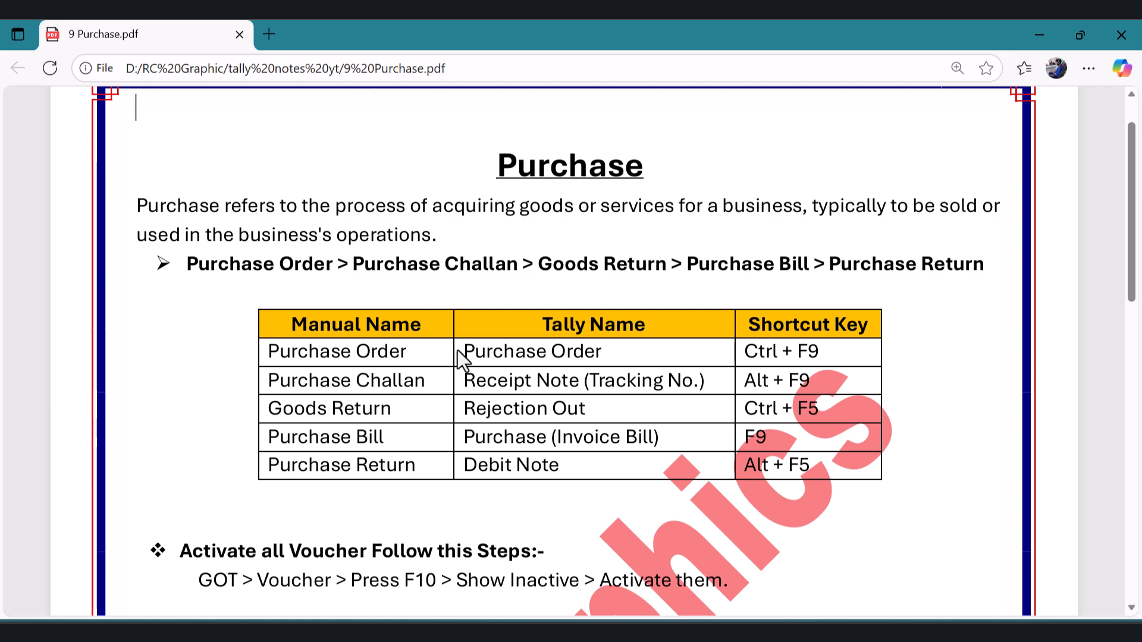
left_click_drag(194, 274, 342, 275)
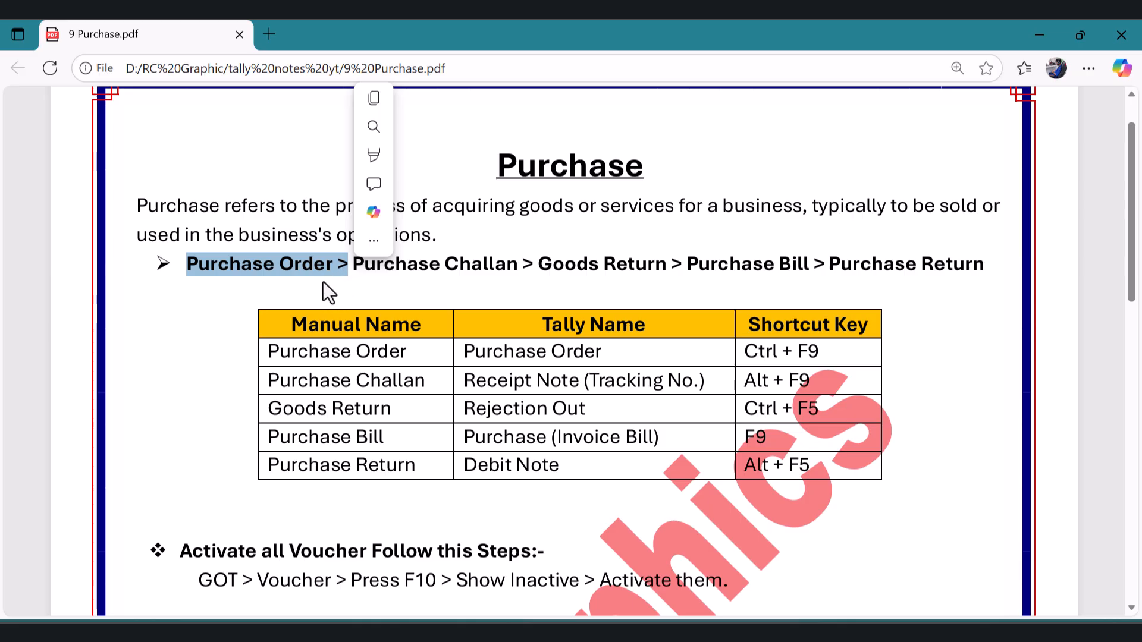
left_click(323, 281)
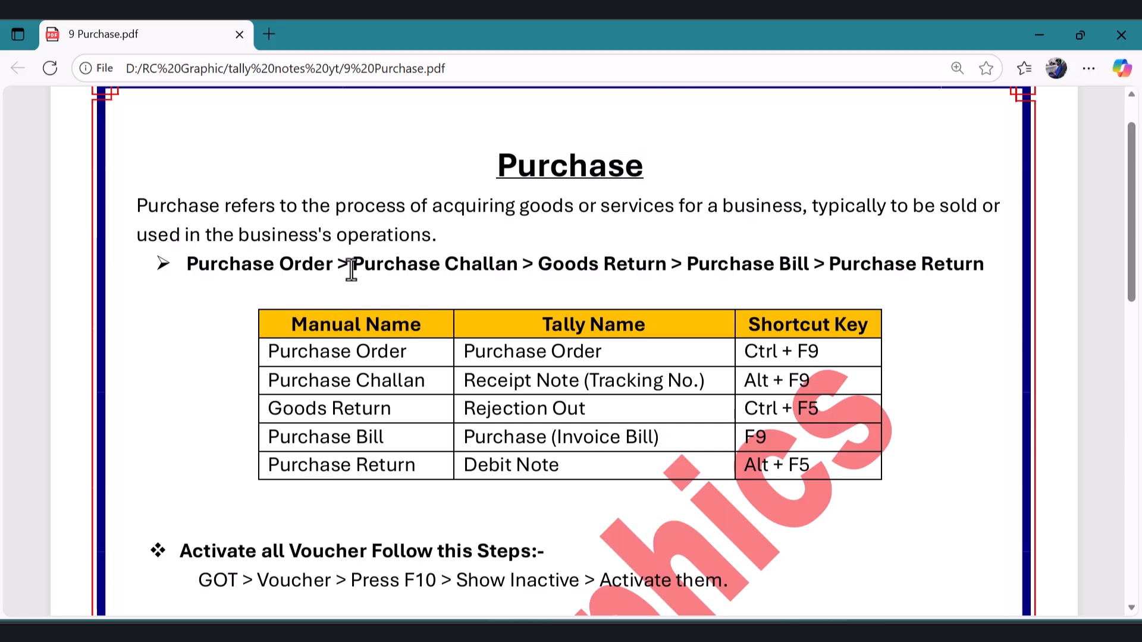
left_click_drag(354, 264, 510, 265)
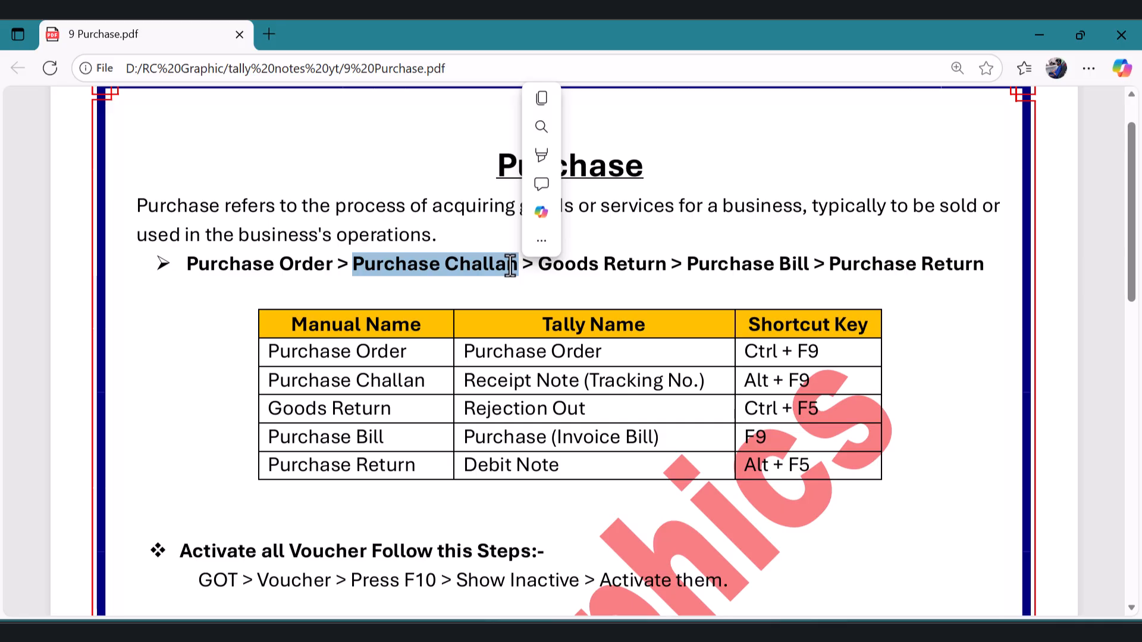
left_click(542, 264)
left_click_drag(543, 264, 668, 265)
left_click(655, 295)
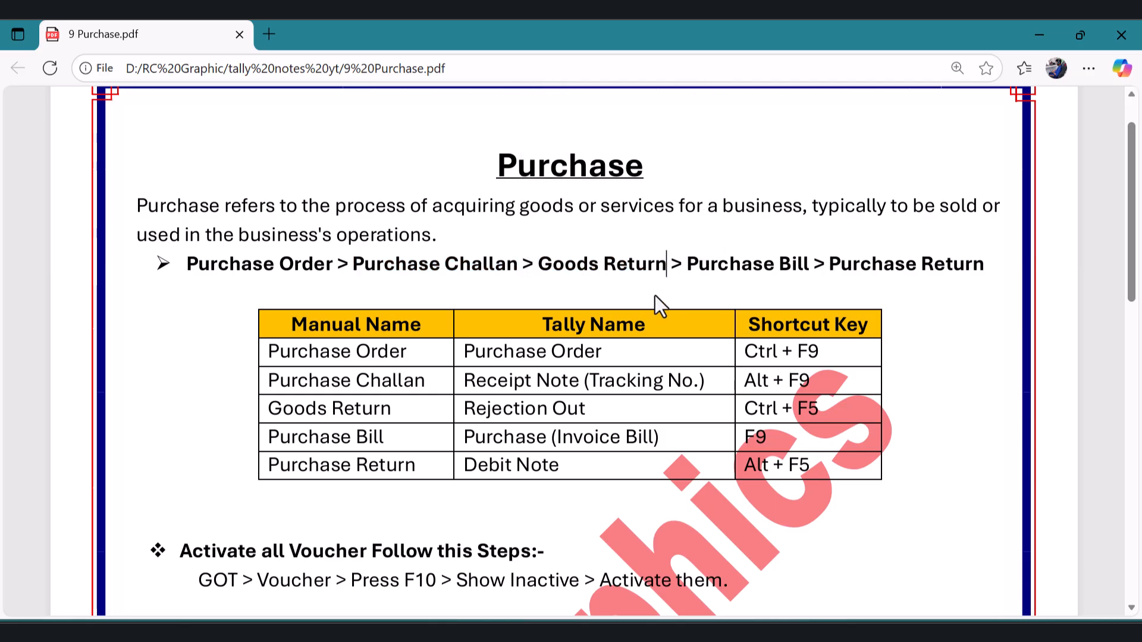
left_click(686, 268)
left_click_drag(686, 267, 810, 266)
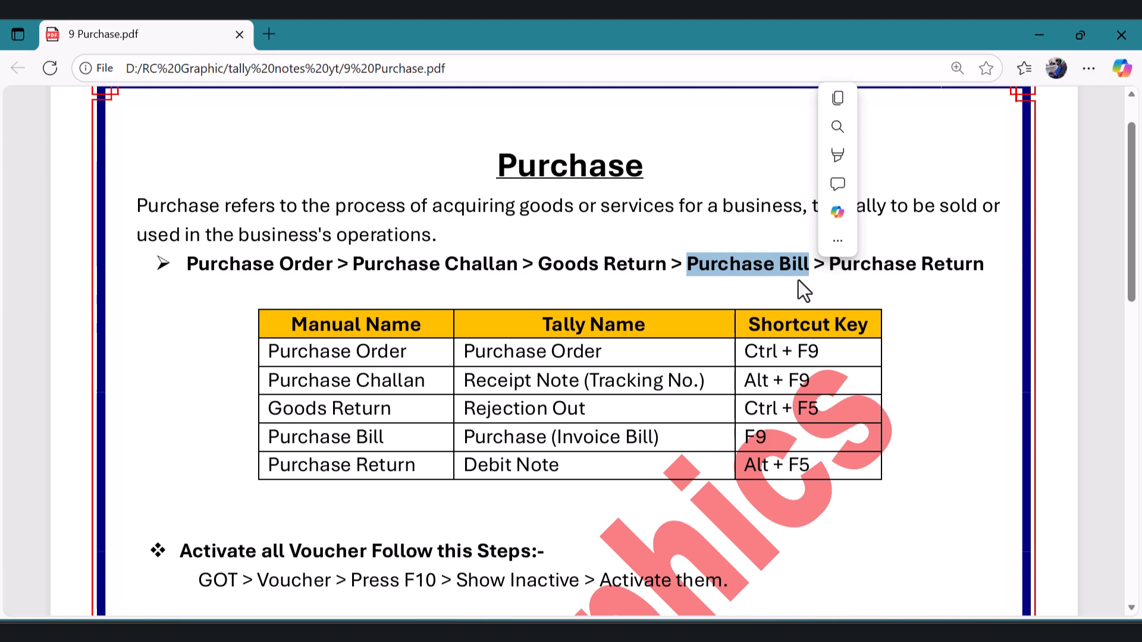
left_click(795, 281)
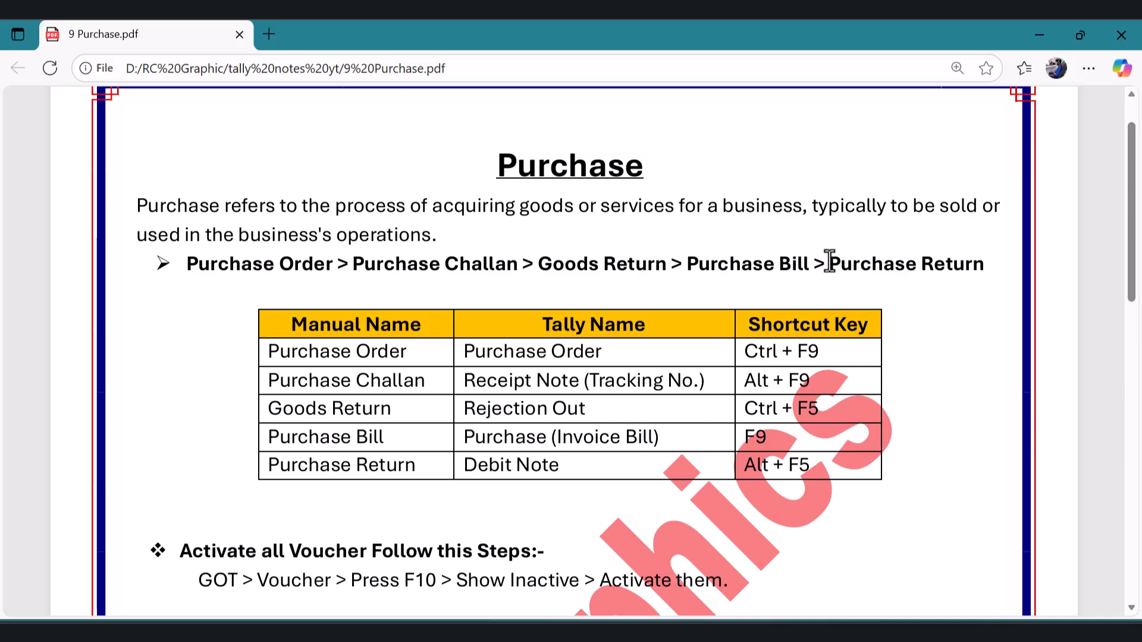
left_click_drag(828, 261, 980, 257)
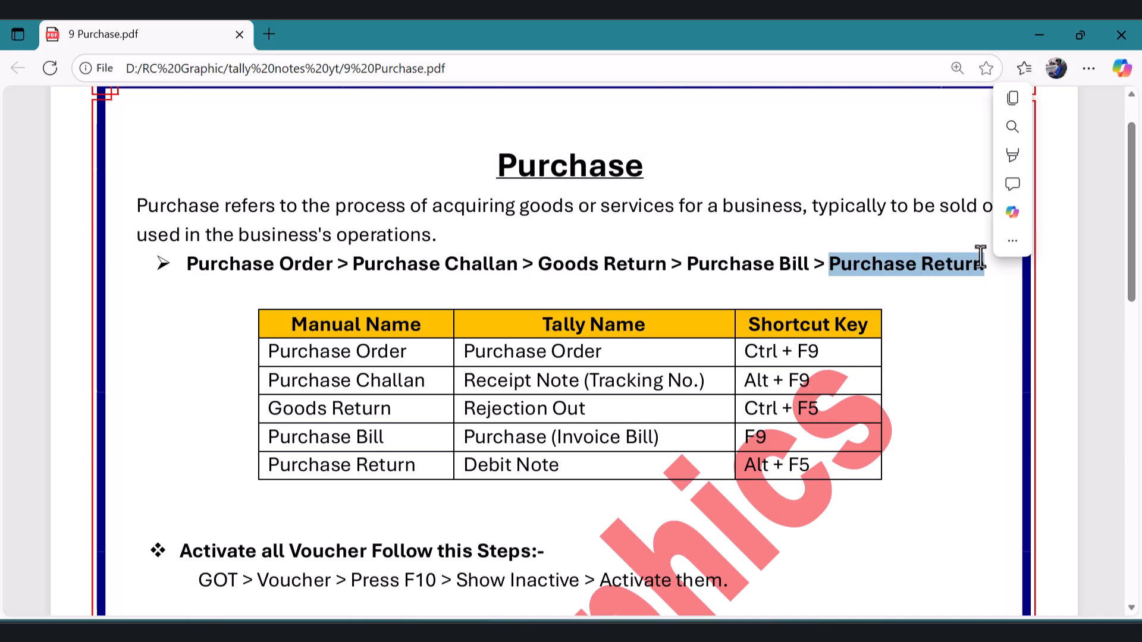
left_click(666, 348)
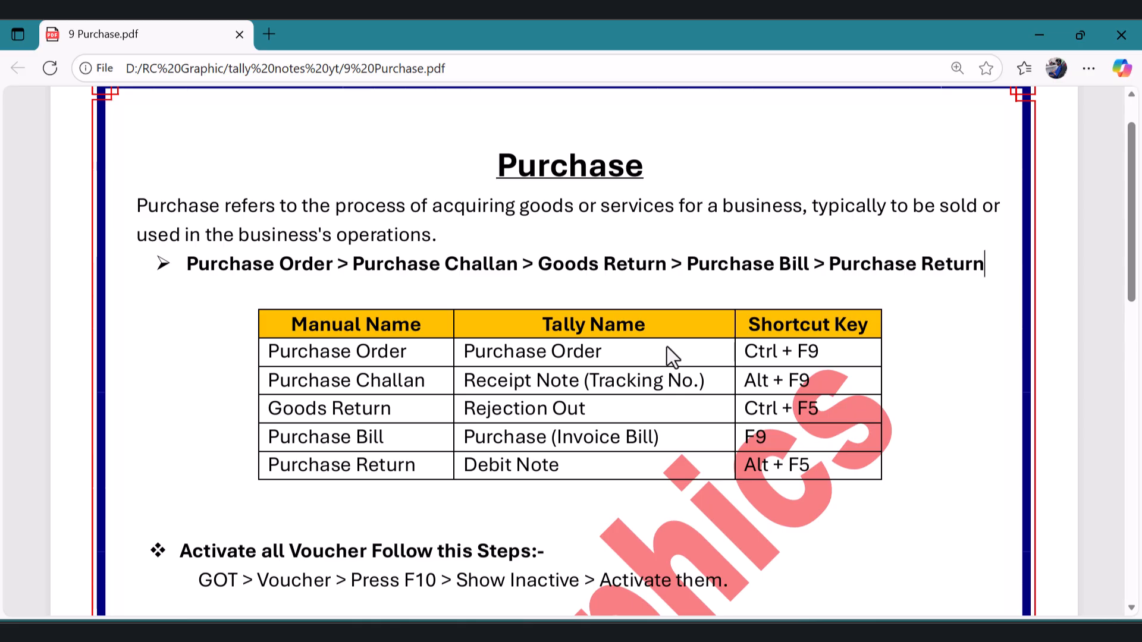
- Examine the table matching manual purchase document names to their Tally voucher names and shortcut keys
left_click_drag(743, 352, 822, 352)
scroll(823, 365, "down", 1)
left_click(712, 340)
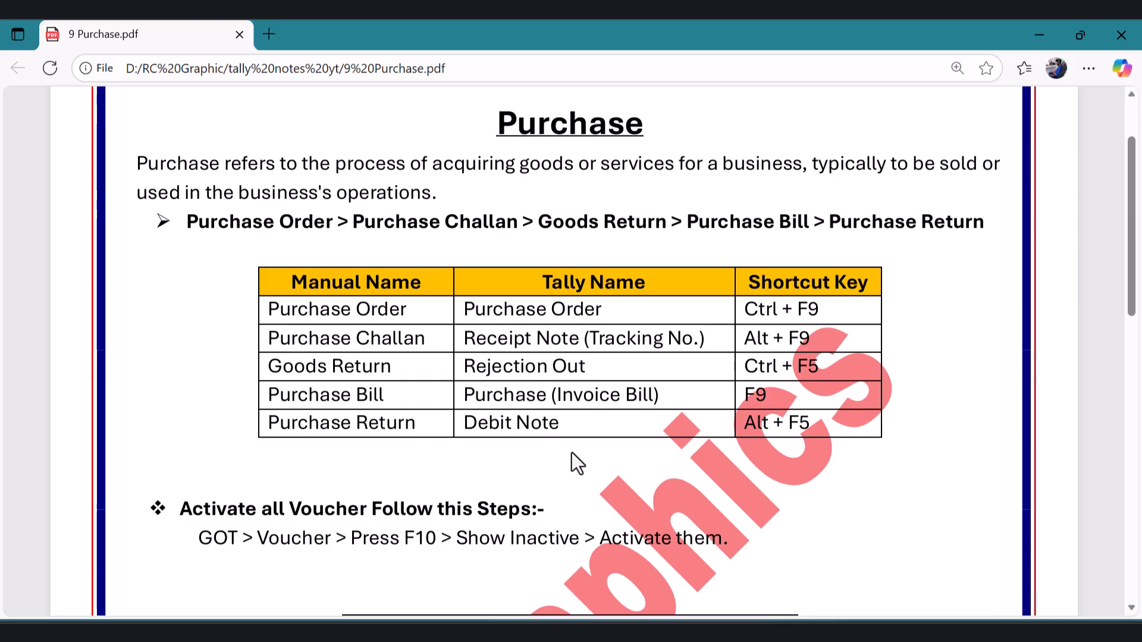
scroll(497, 419, "down", 1)
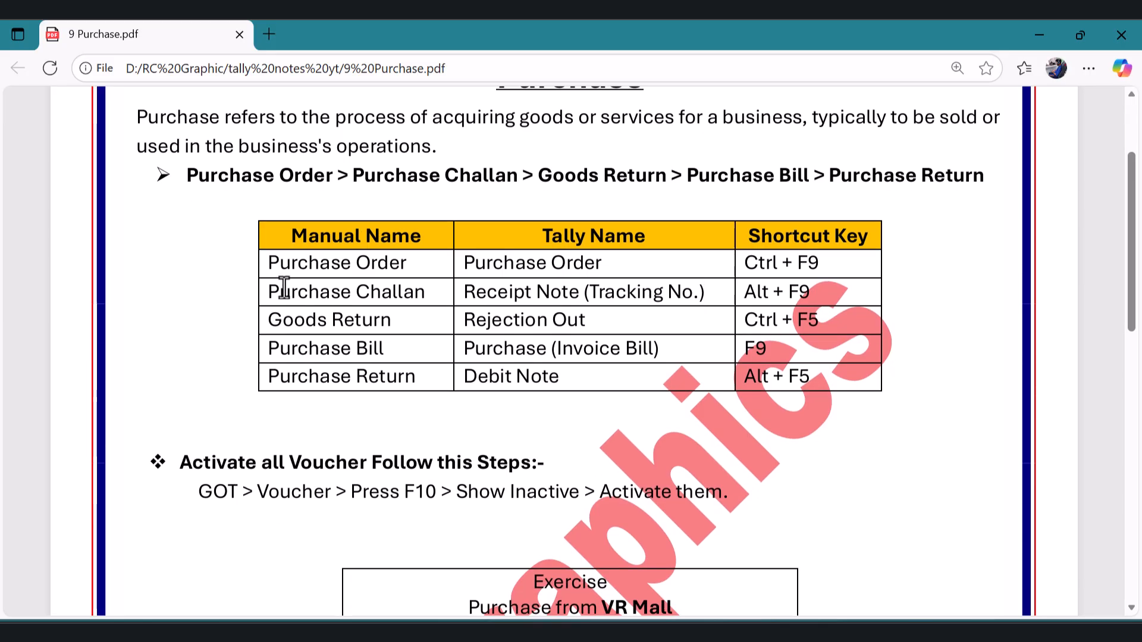
left_click_drag(267, 266, 572, 351)
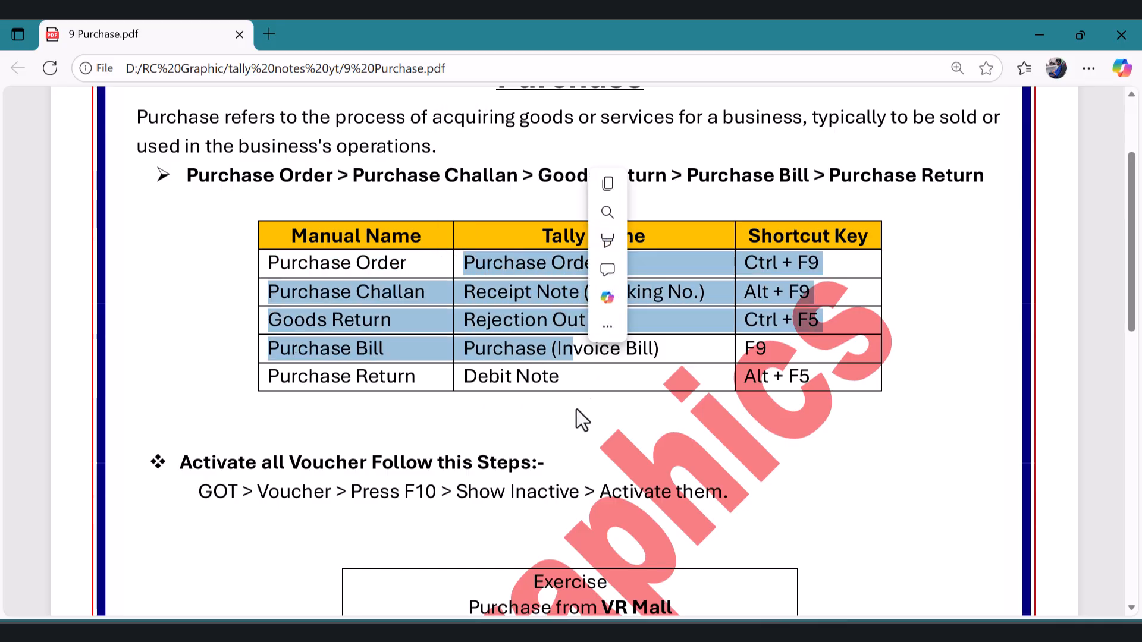
left_click(582, 386)
scroll(581, 386, "down", 2)
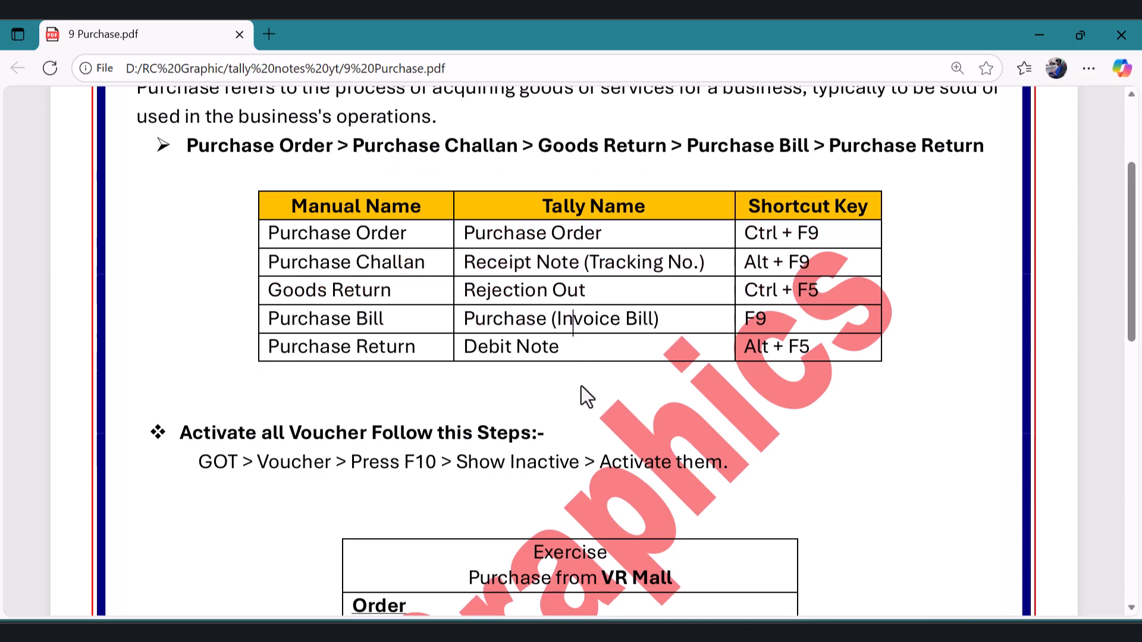
- Read the VR Mall purchase exercise, checking the items, quantities, brand and rates in its Order section
scroll(581, 385, "down", 3)
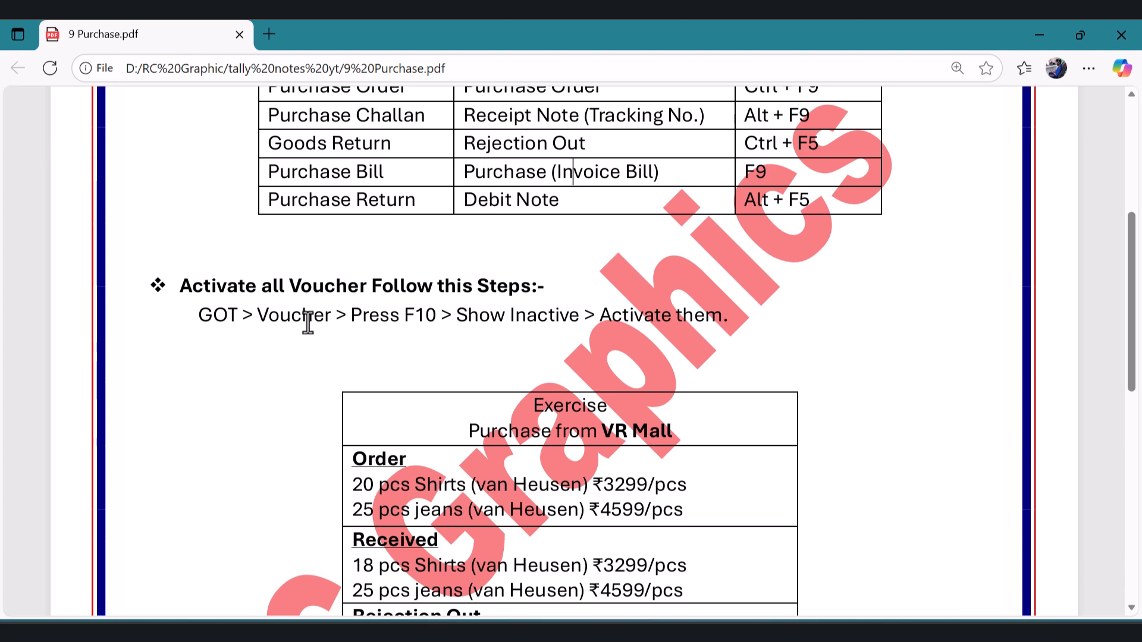
scroll(305, 390, "down", 3)
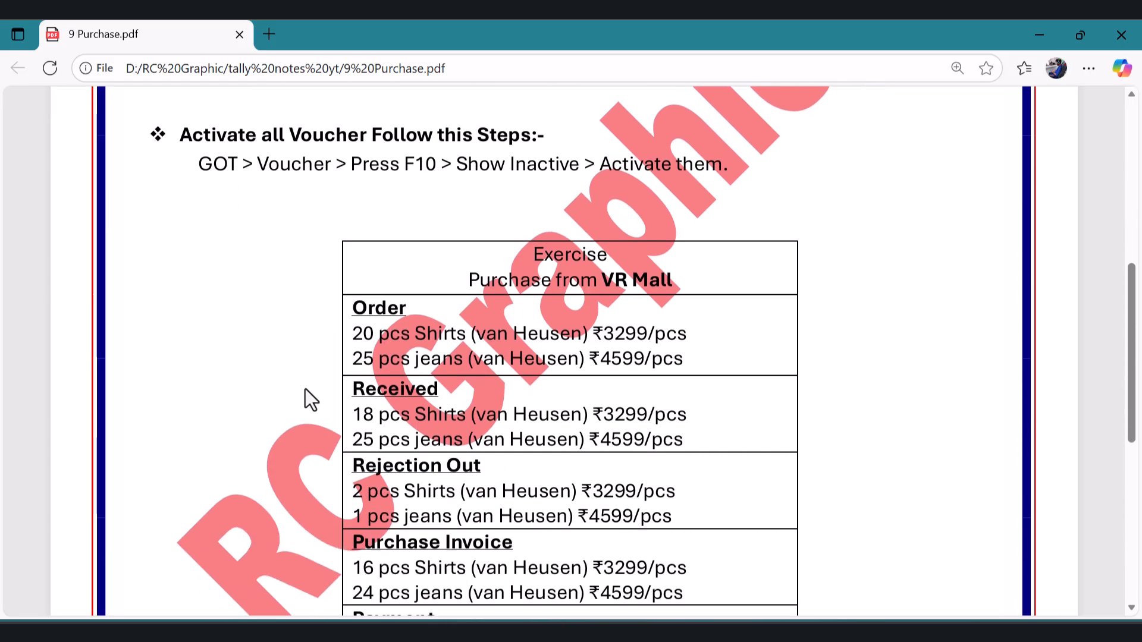
scroll(515, 316, "down", 1)
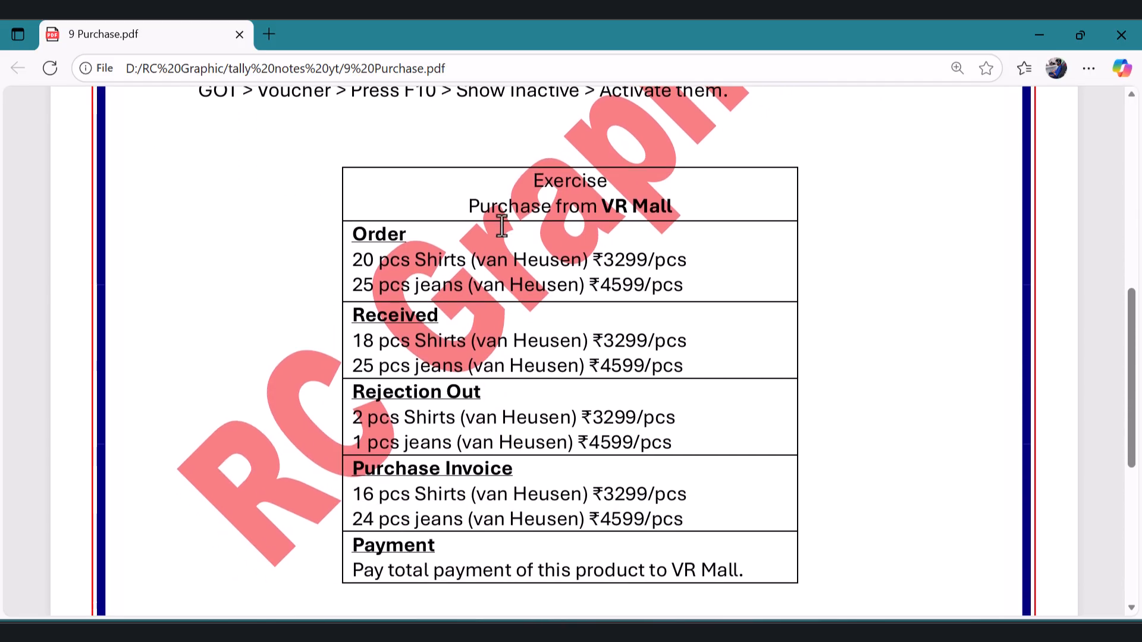
left_click_drag(470, 206, 678, 207)
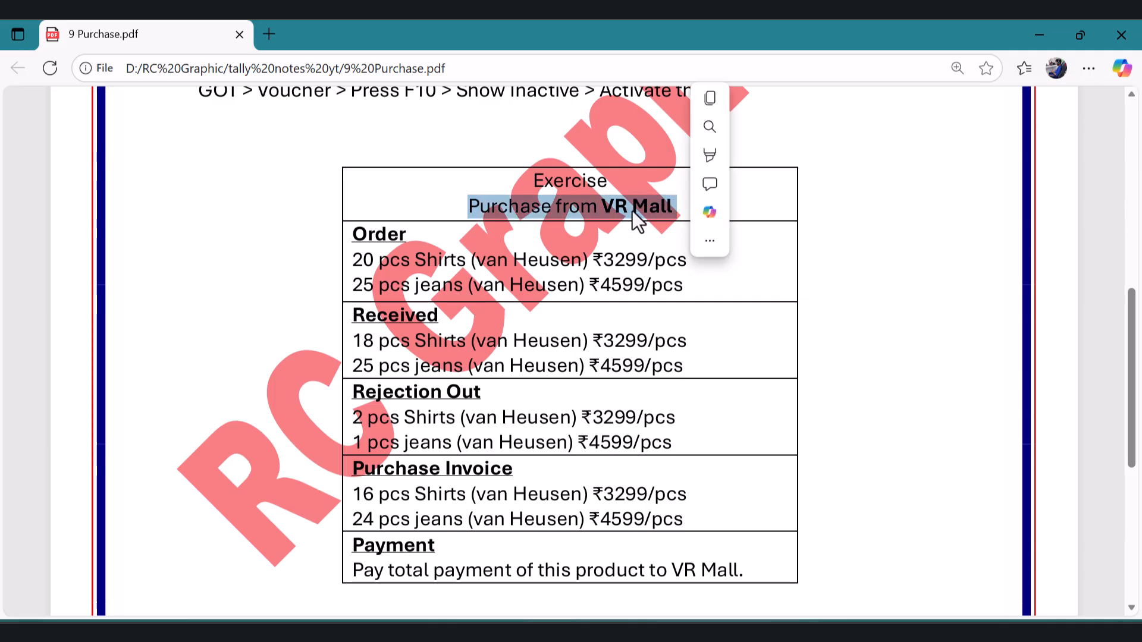
left_click(390, 260)
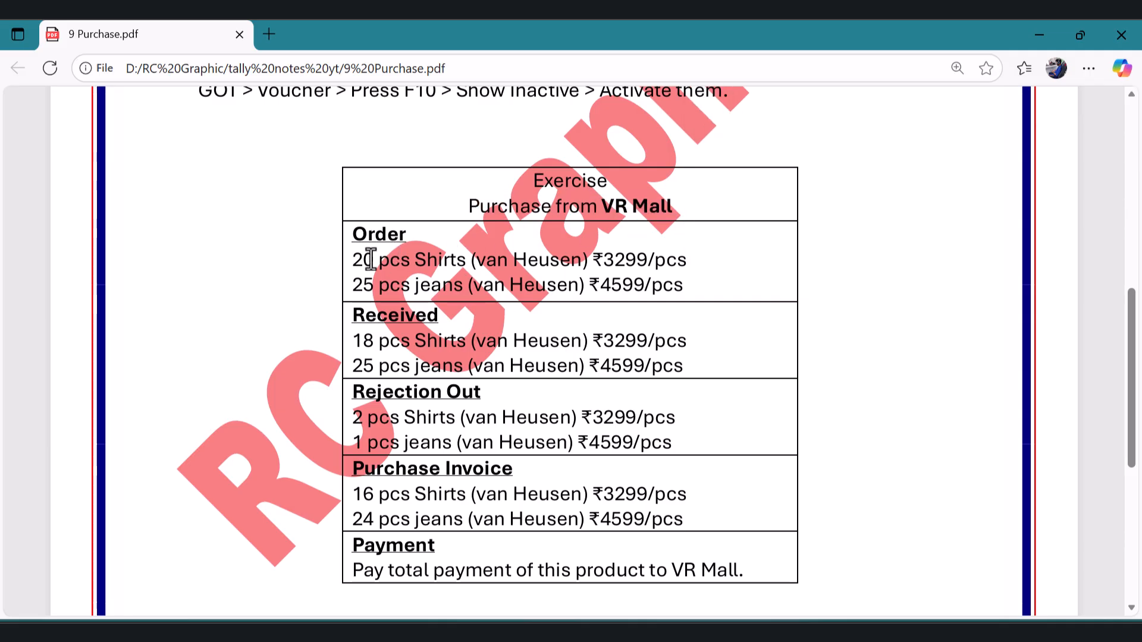
left_click_drag(353, 260, 580, 260)
left_click(452, 265)
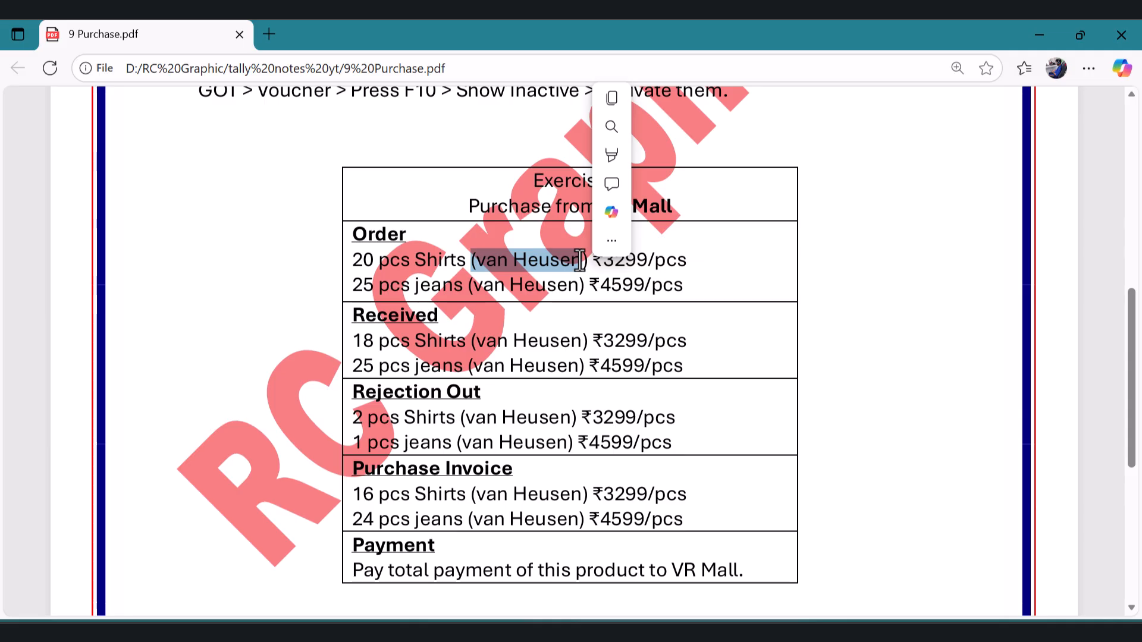
left_click(616, 268)
left_click_drag(607, 260, 653, 260)
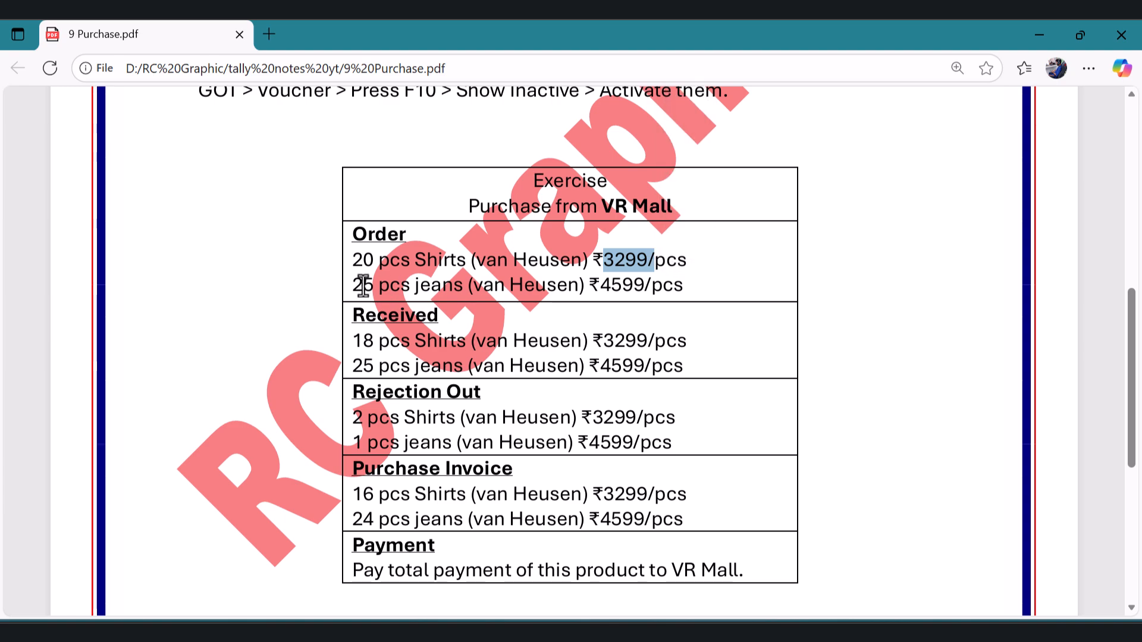
left_click_drag(350, 287, 468, 291)
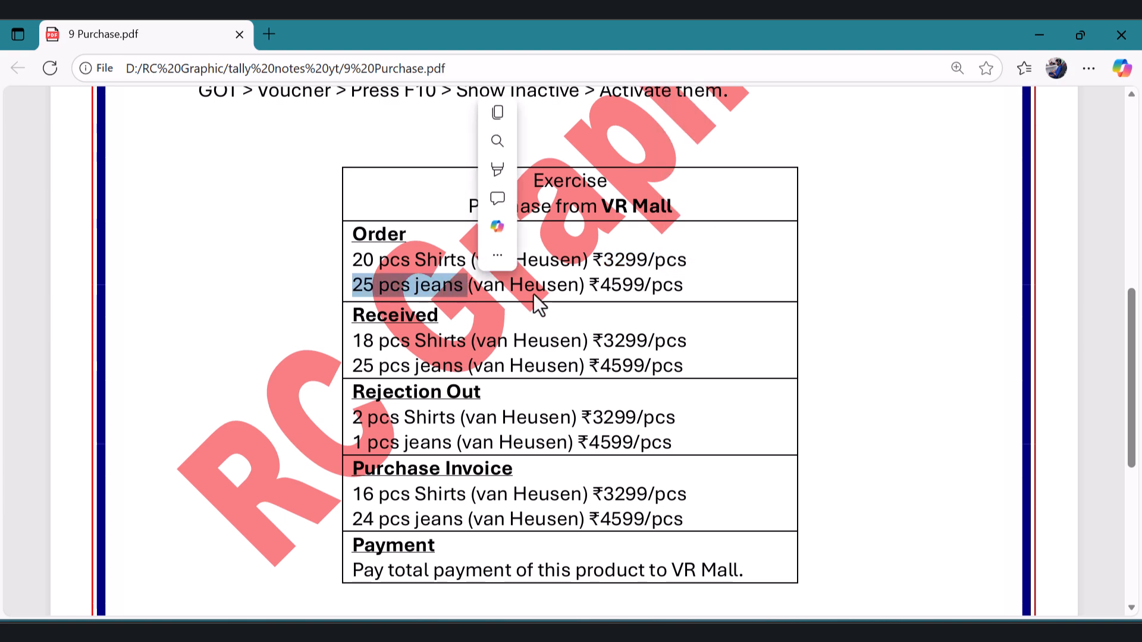
left_click(604, 285)
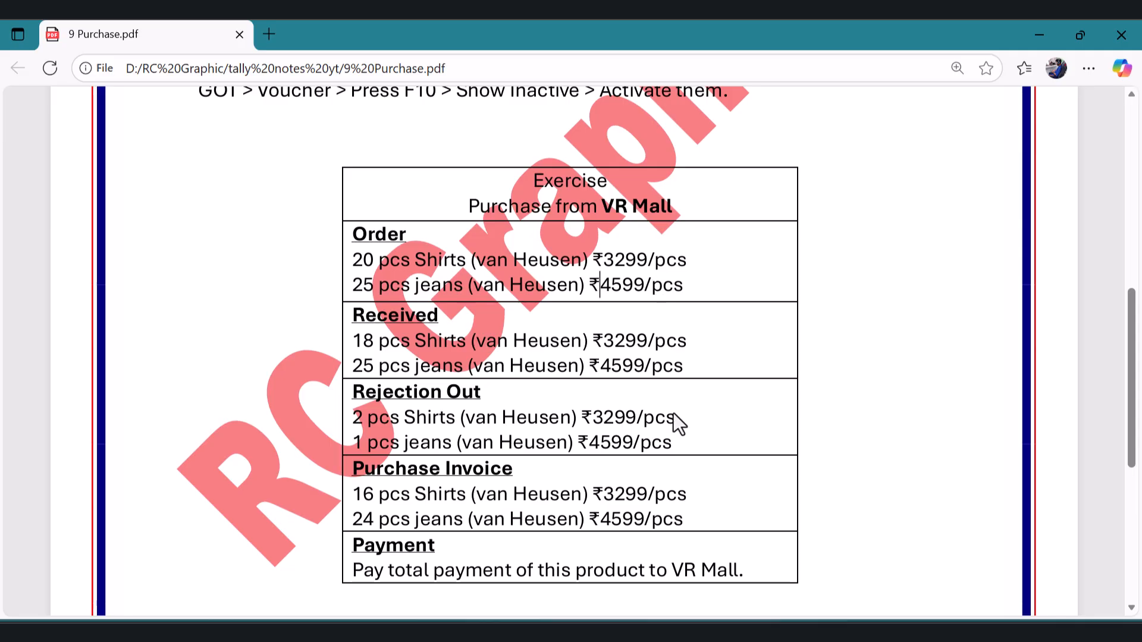
- Switch to TallyPrime and open voucher creation for the RC Graphics company
key("alt+Tab")
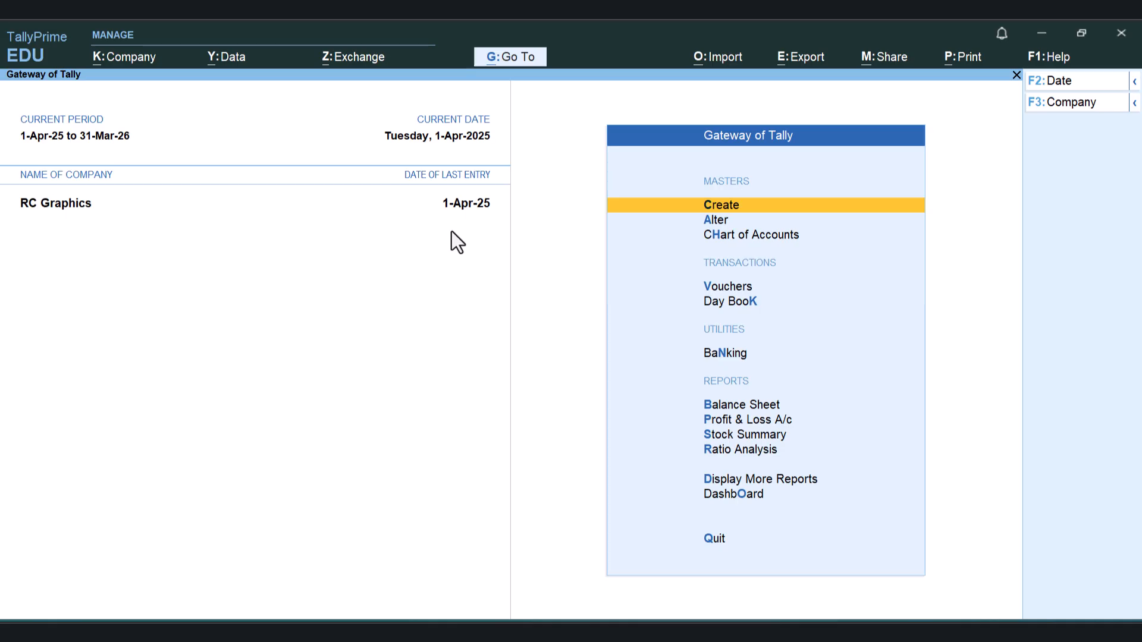
key("Down")
key("Down")
key("Down")
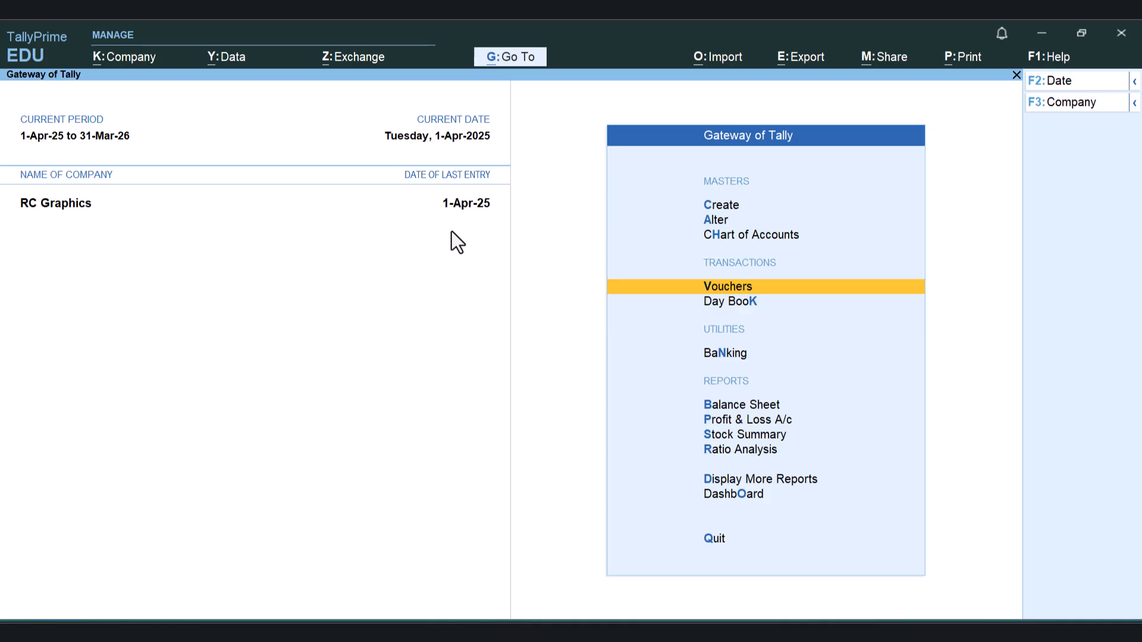
key("Return")
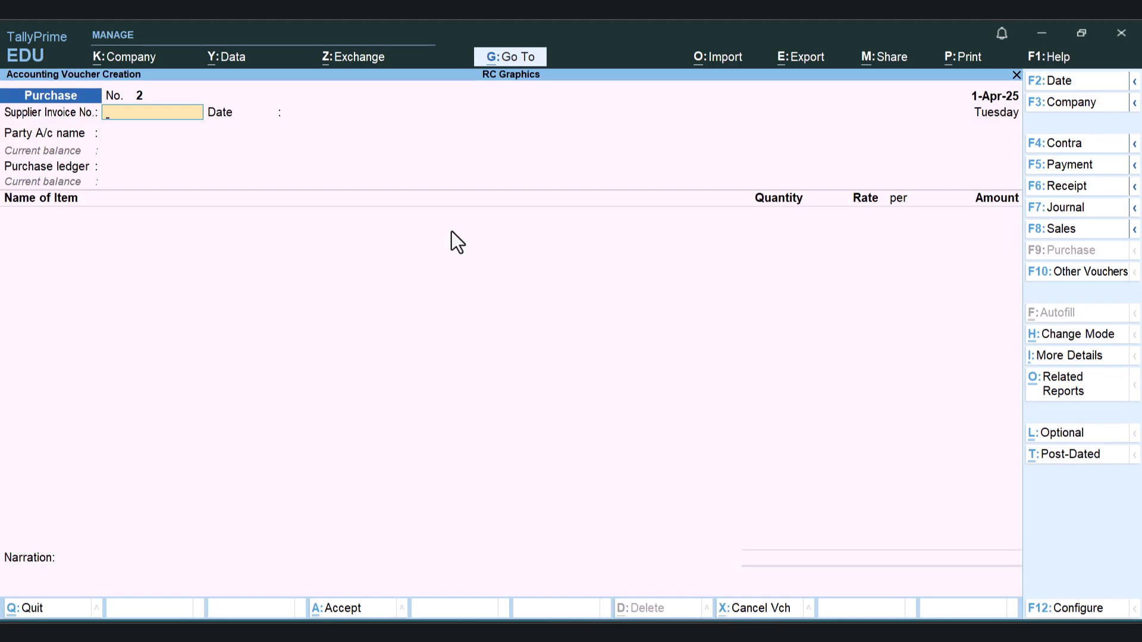
- View the Contra and Payment voucher entry screens, and return to the Purchase voucher
key("F4")
key("F5")
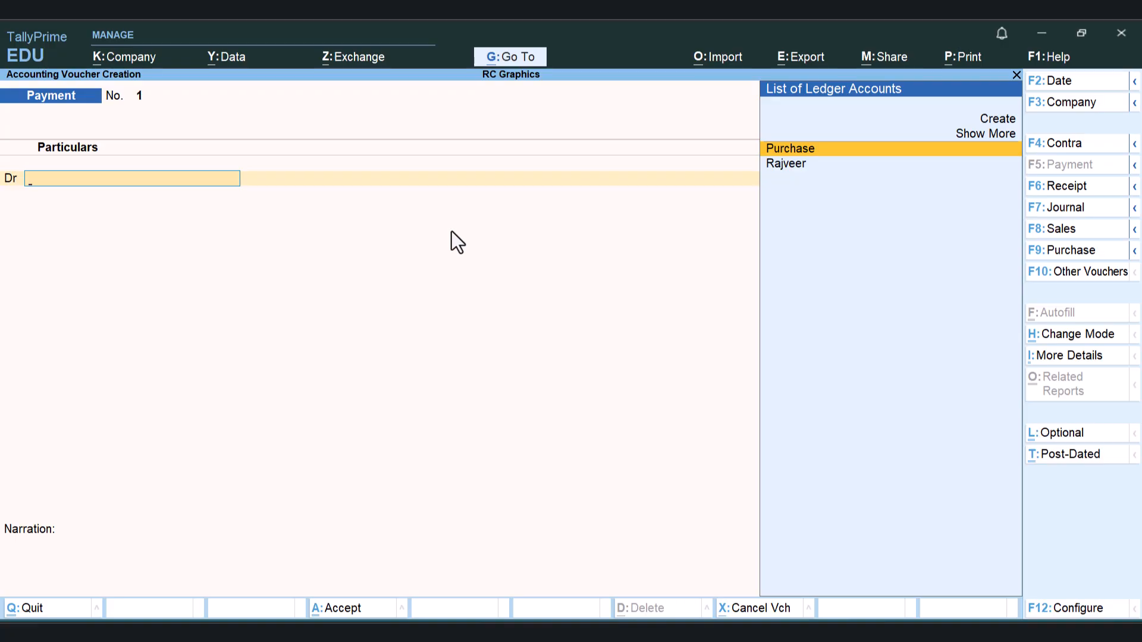
key("F9")
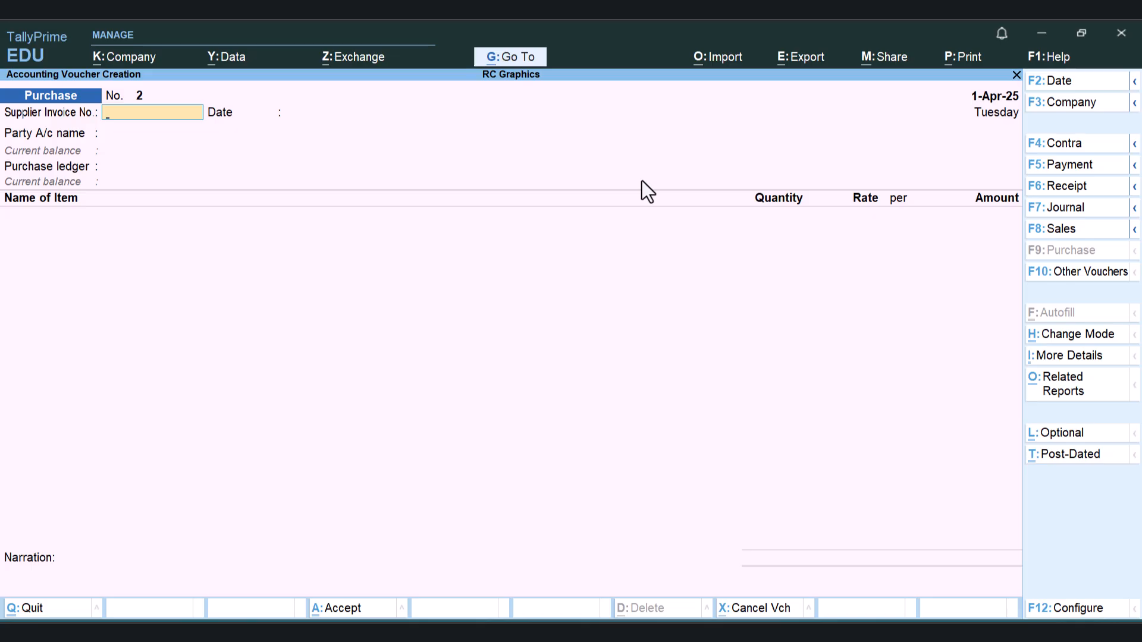
- Open the list of other voucher types and show the inactive ones
left_click(1059, 271)
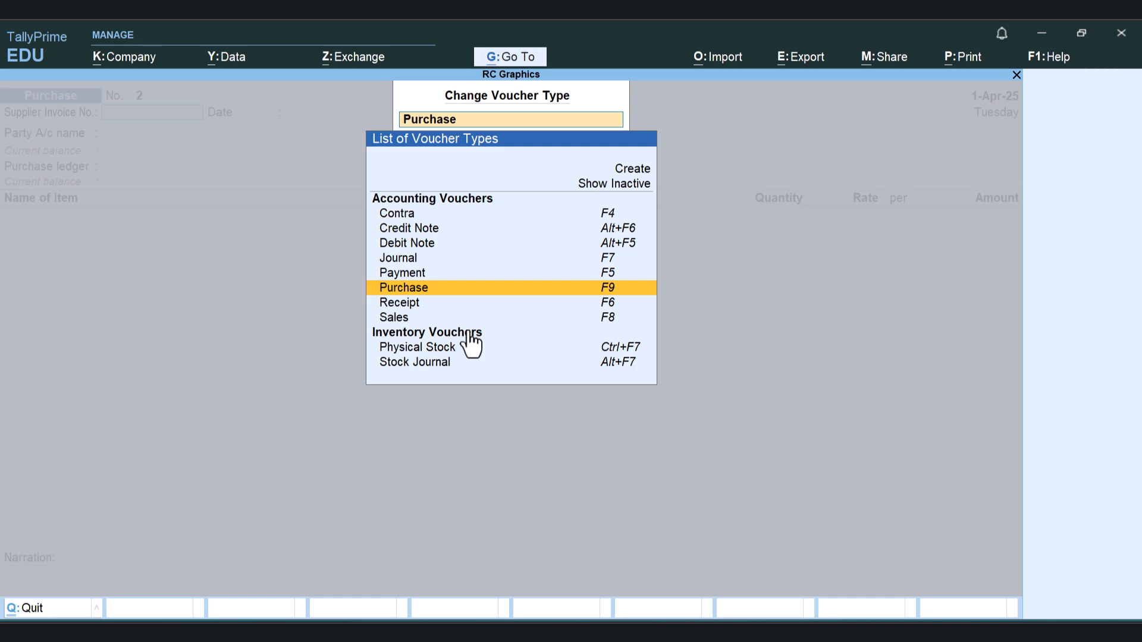
key("Up")
key("Up")
key("Up")
key("Up")
key("Up")
key("Up")
key("Up")
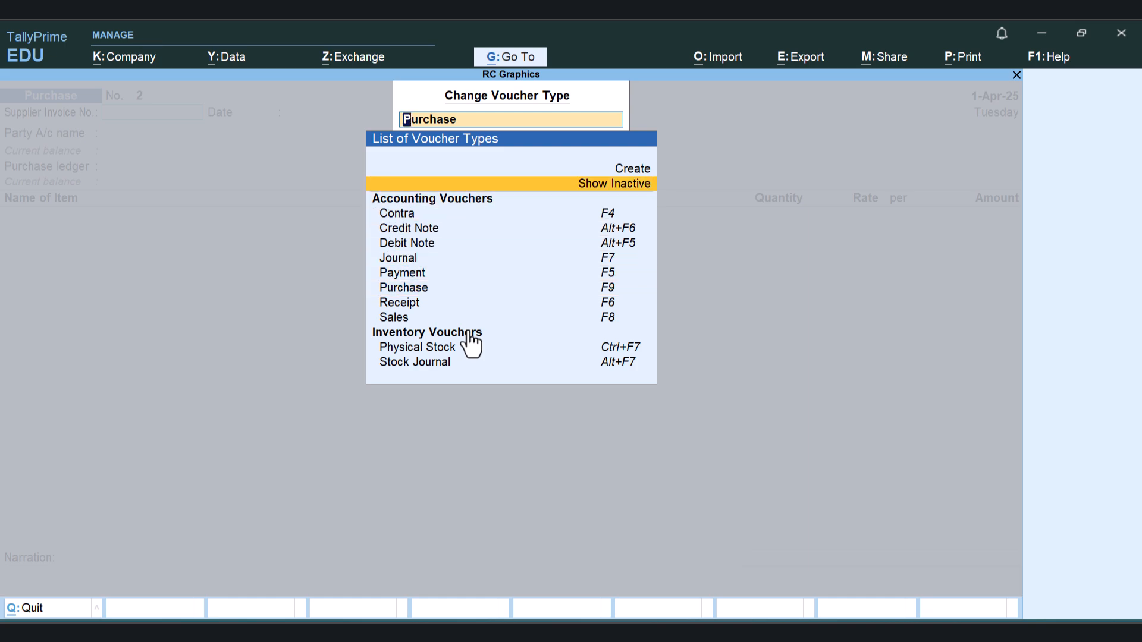
key("Return")
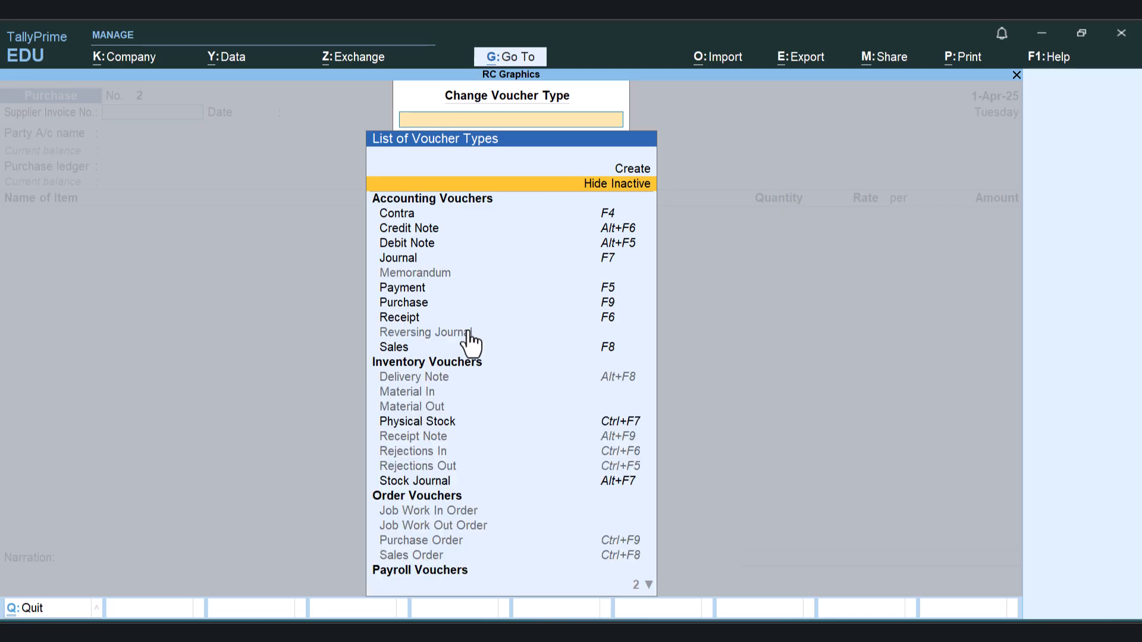
- Choose the inactive Purchase Order voucher type under Order Vouchers and activate it
key("Down")
key("Down")
key("Down")
key("Down")
key("Down")
key("Down")
key("Down")
key("Down")
key("Down")
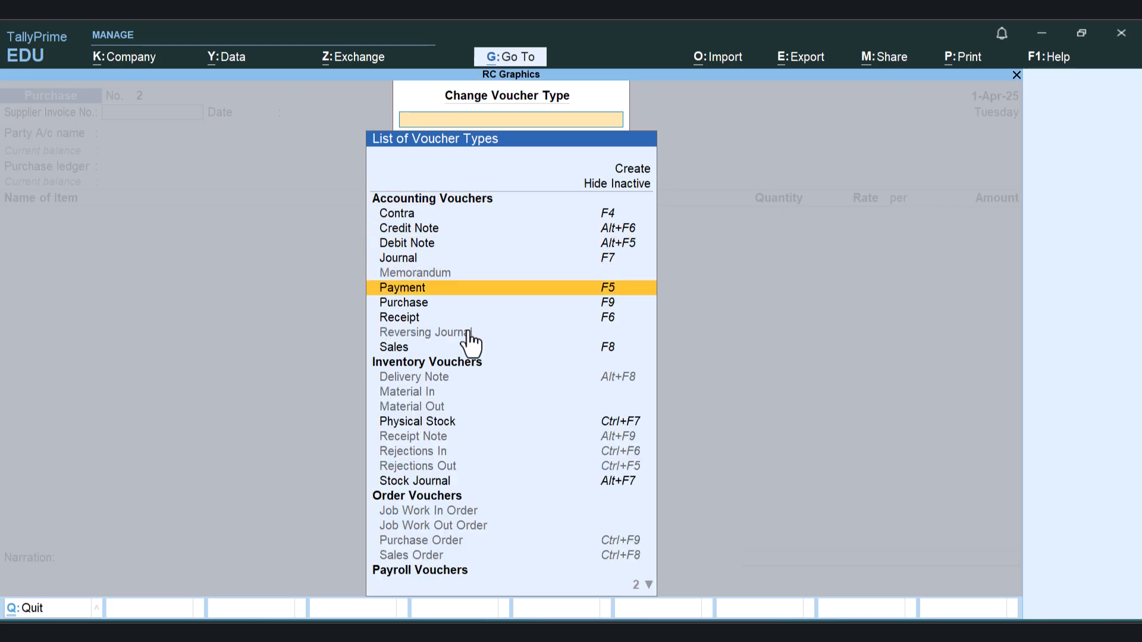
key("Down")
key("Down")
key("Down")
key("Down")
key("Down")
key("Down")
key("Down")
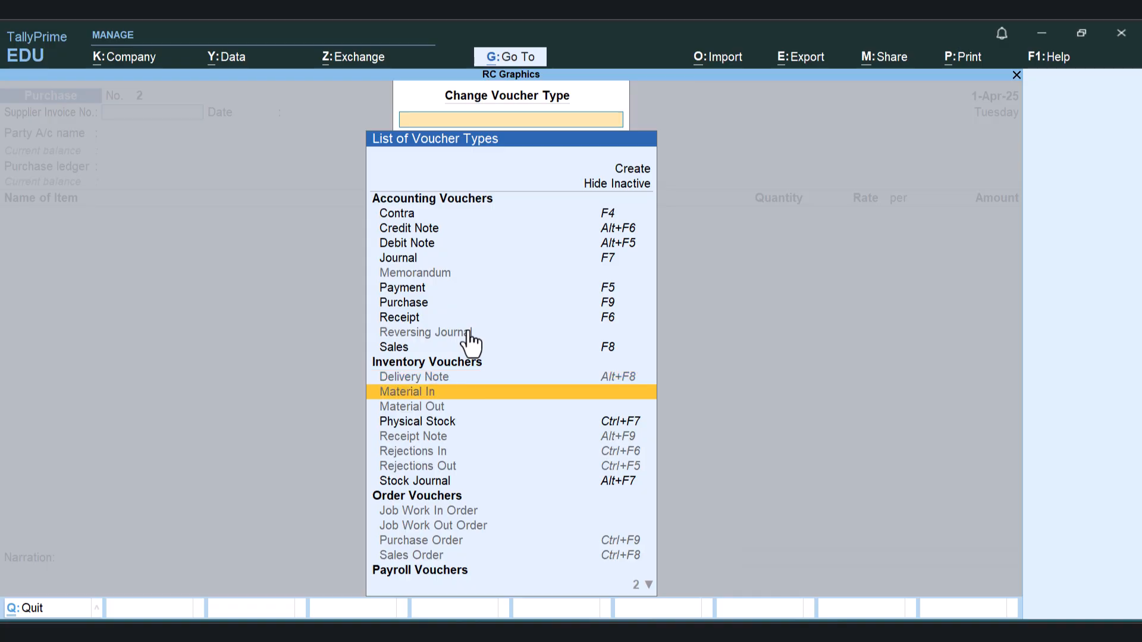
key("Down")
key("Down")
key("Down")
key("Down")
key("Down")
key("Down")
key("Down")
key("Down")
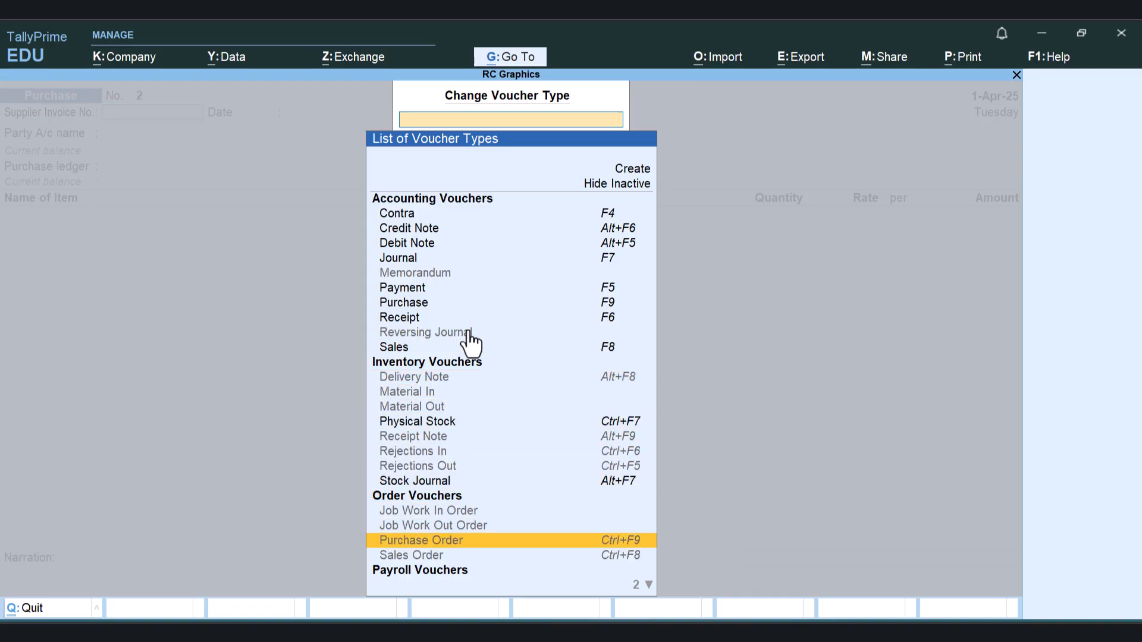
key("Return")
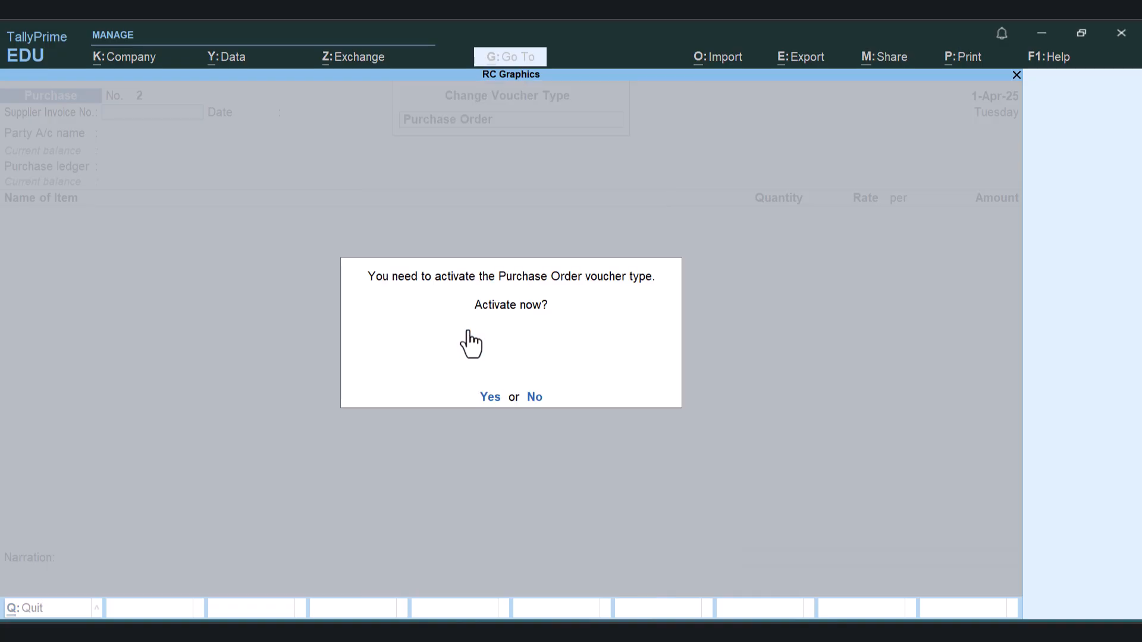
key("y")
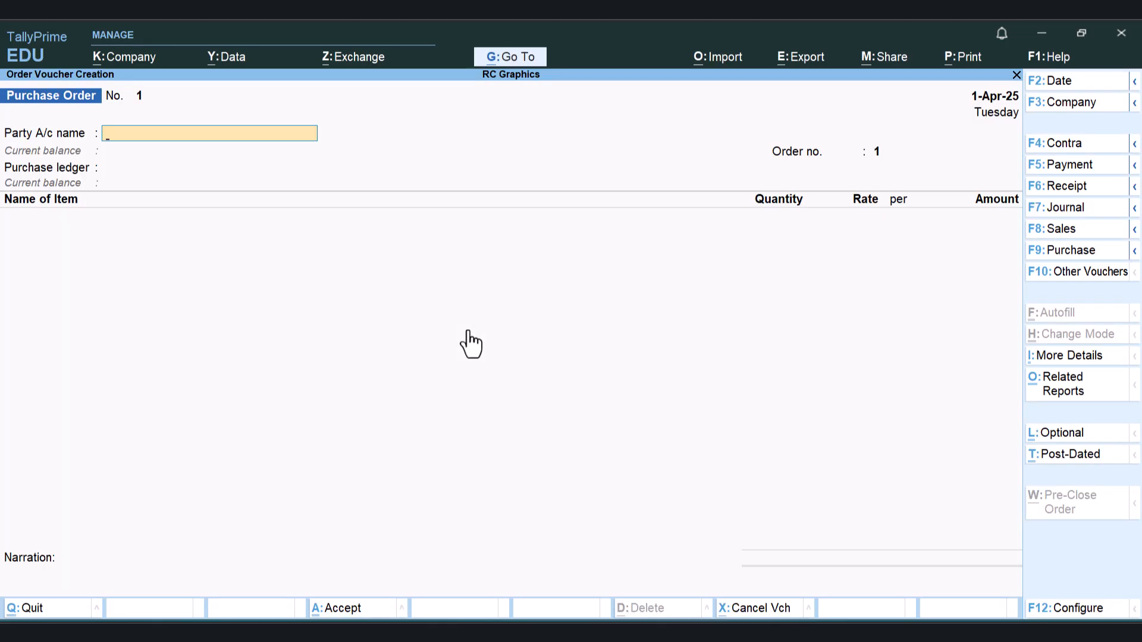
- Check the list of active voucher types, and review the VR Mall exercise PDF before returning to the purchase order
left_click(1075, 275)
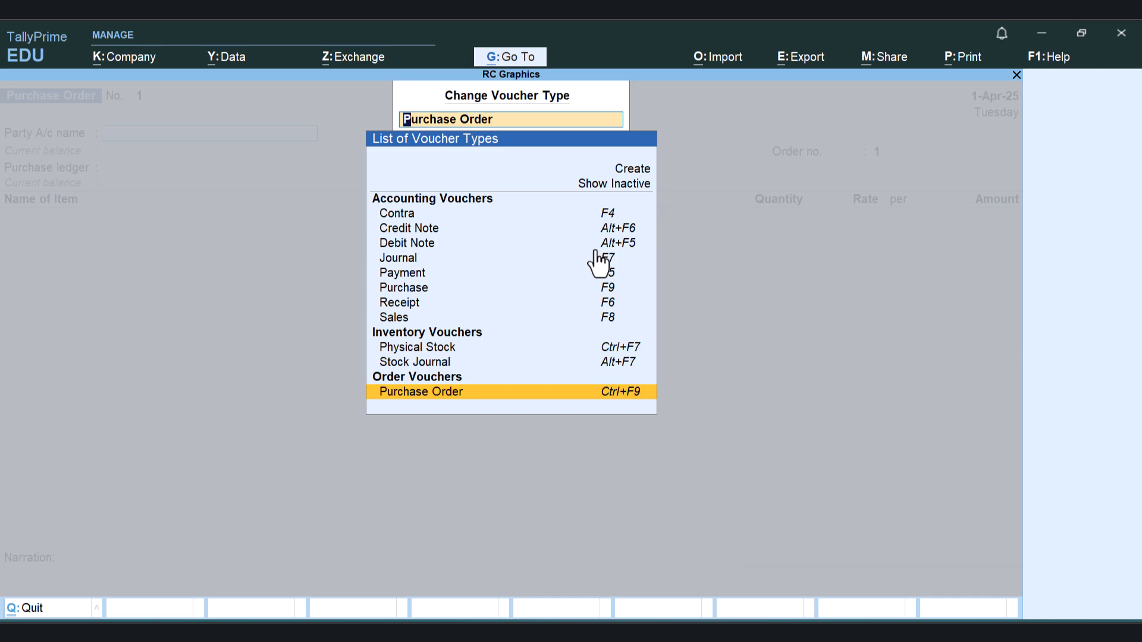
key("Escape")
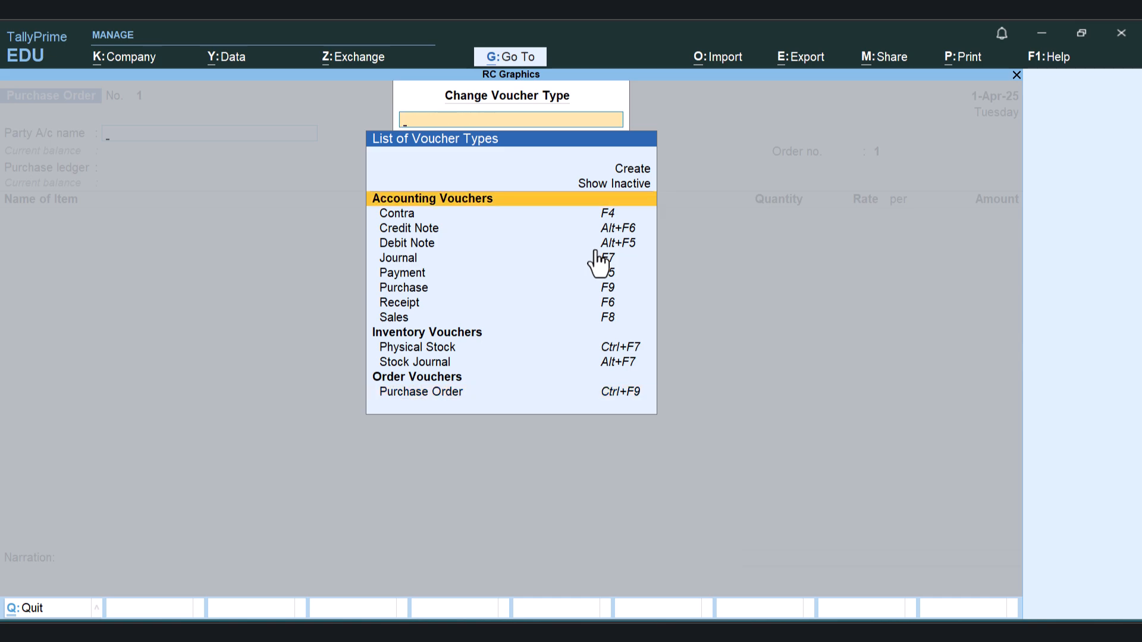
key("Escape")
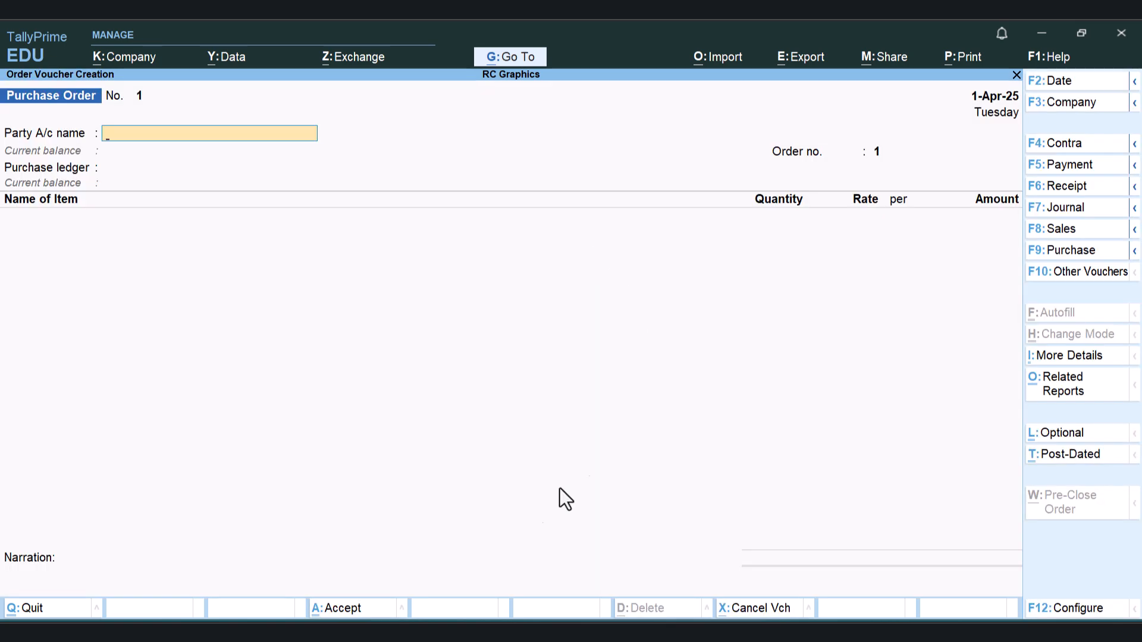
left_click(592, 580)
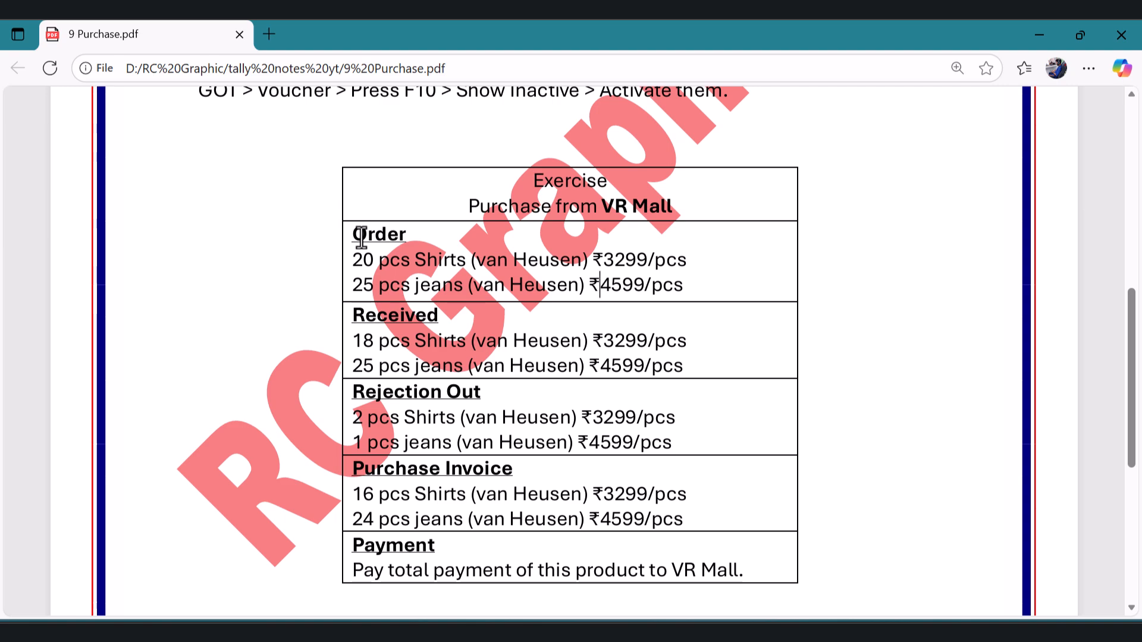
key("alt+Tab")
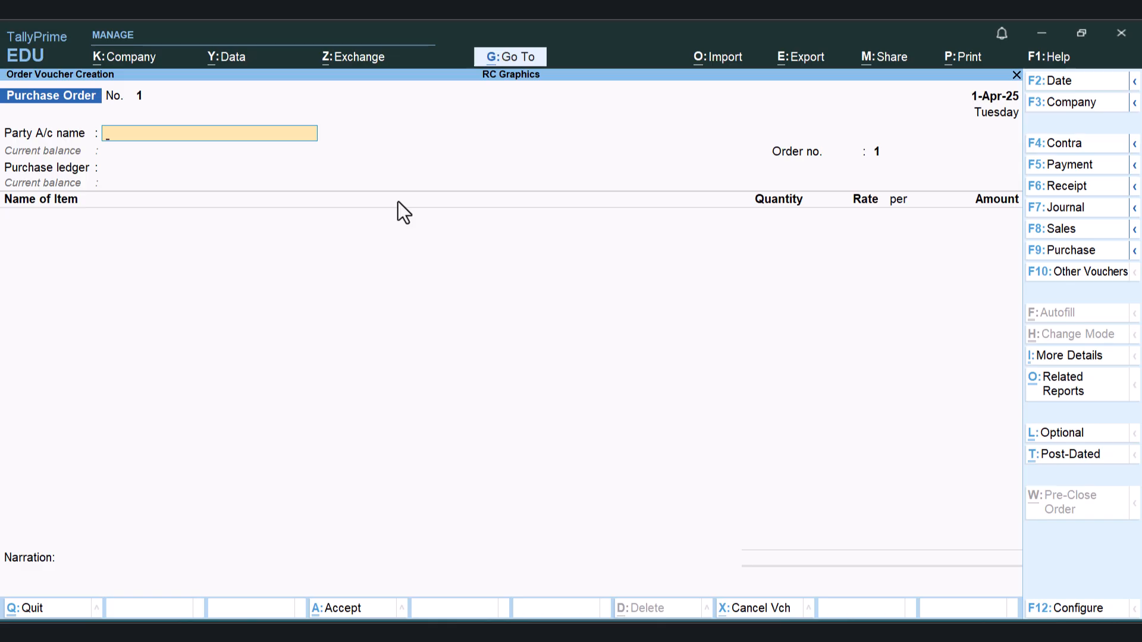
key("F2")
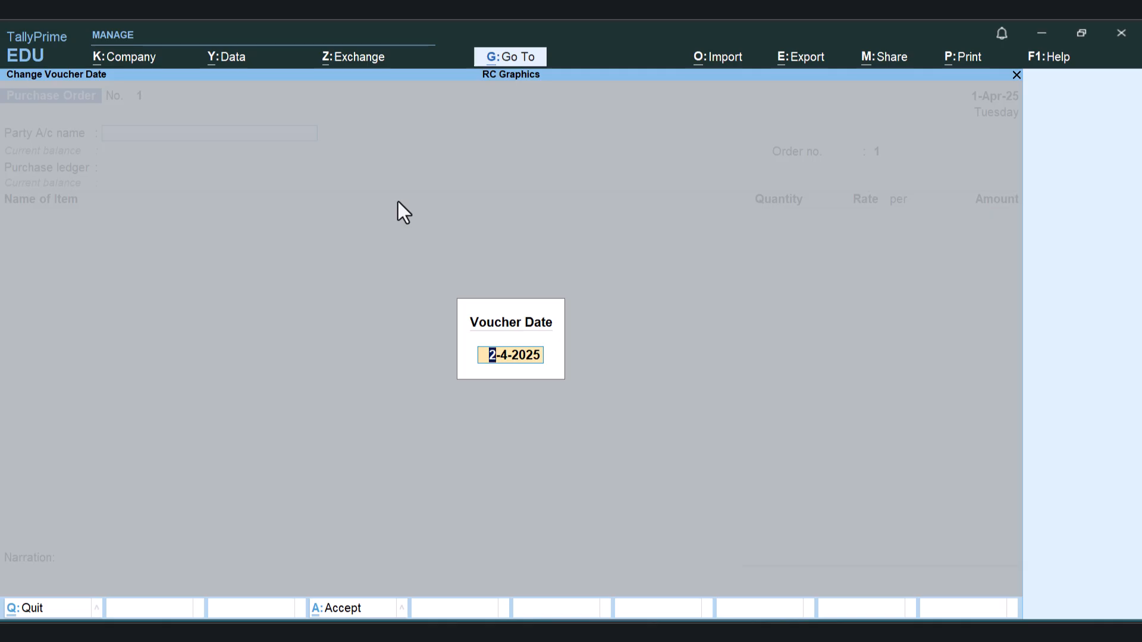
key("BackSpace")
key("Escape")
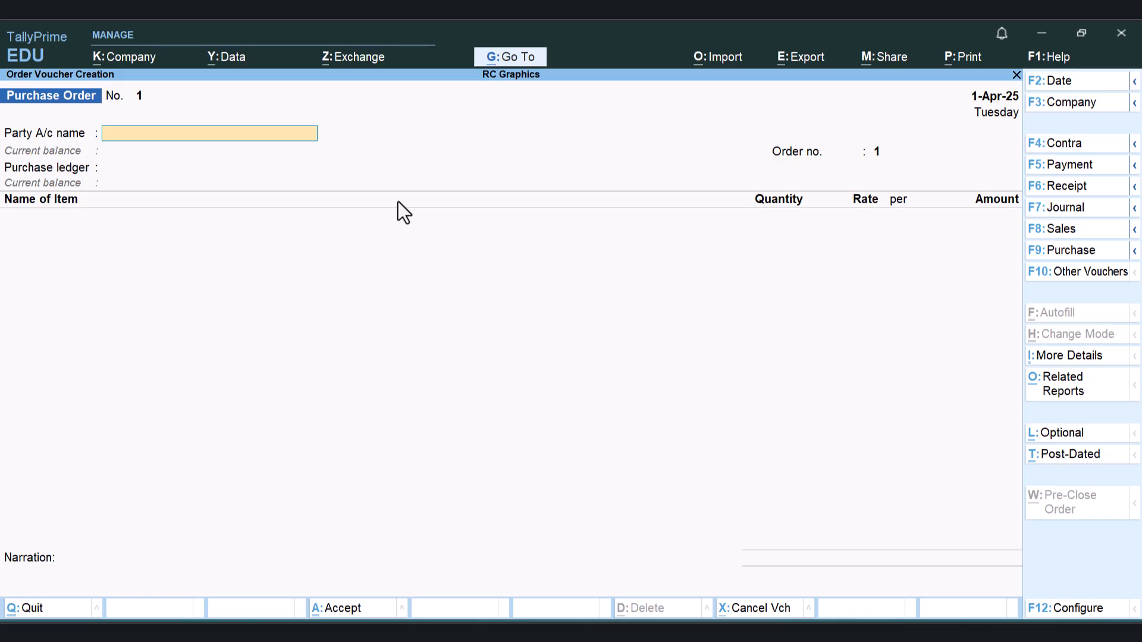
- Start a new party ledger from the purchase order, naming it Vr Mall with no alias
type("V")
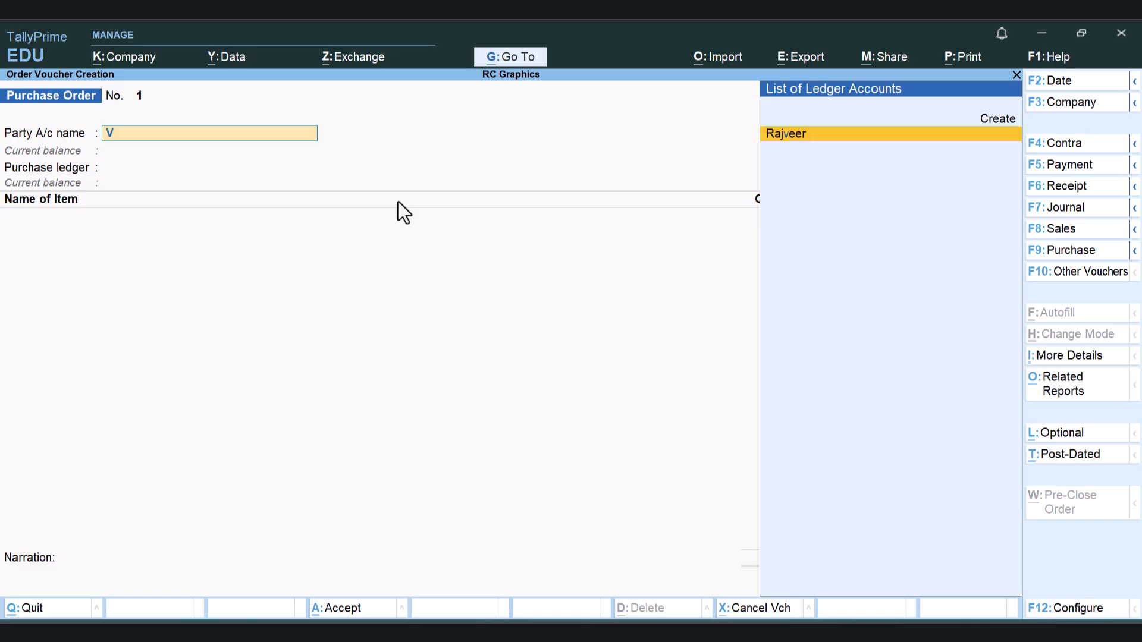
type("ii")
key("BackSpace")
left_click(958, 133)
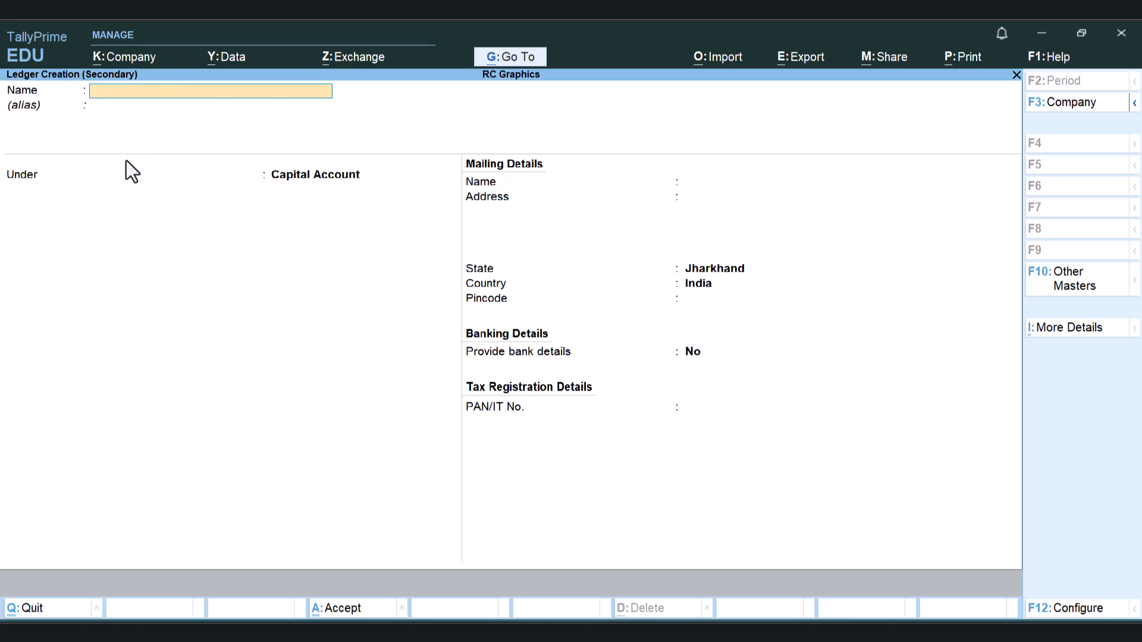
type("Vr Mall")
key("Return")
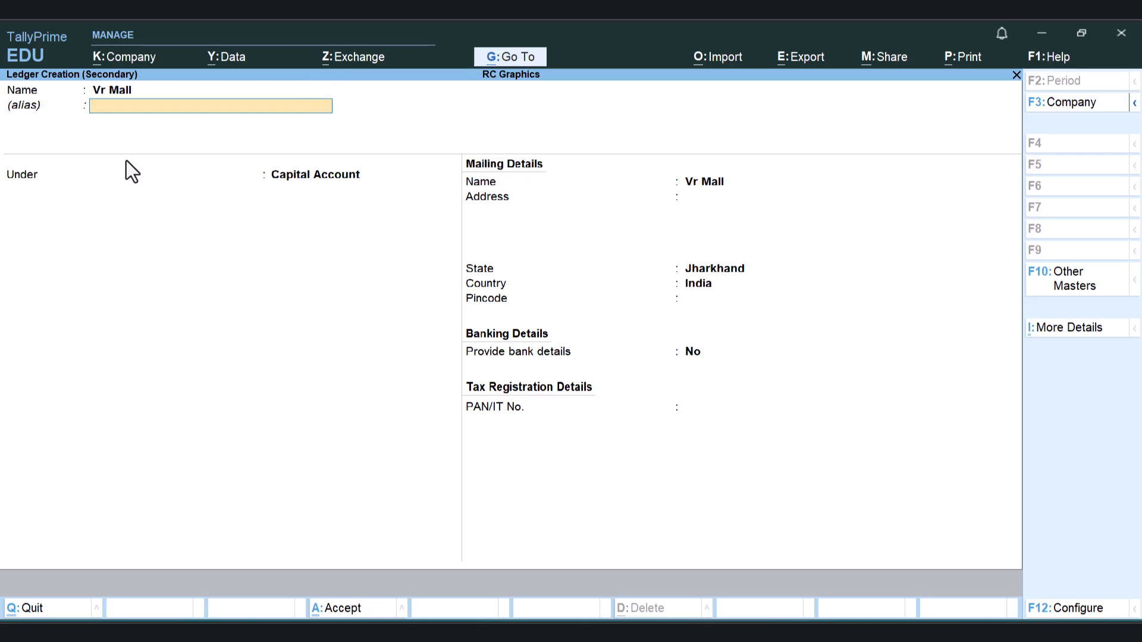
key("Return")
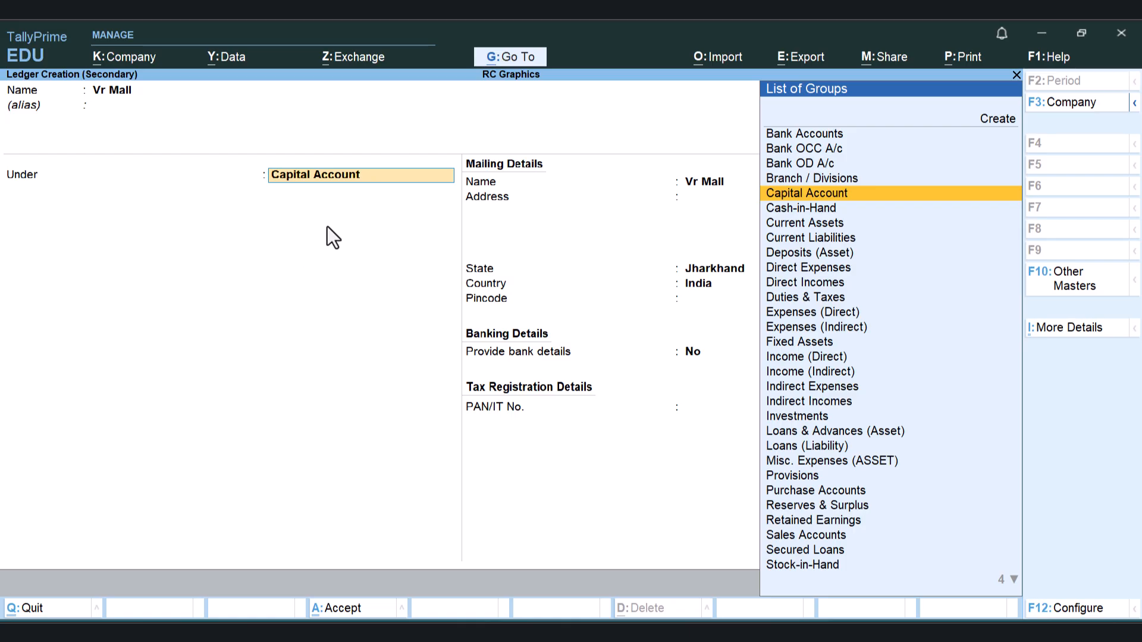
- Place the Vr Mall ledger under Sundry Creditors, keeping bill-by-bill balances on, the credit period blank and the credit days check off
type("Sun")
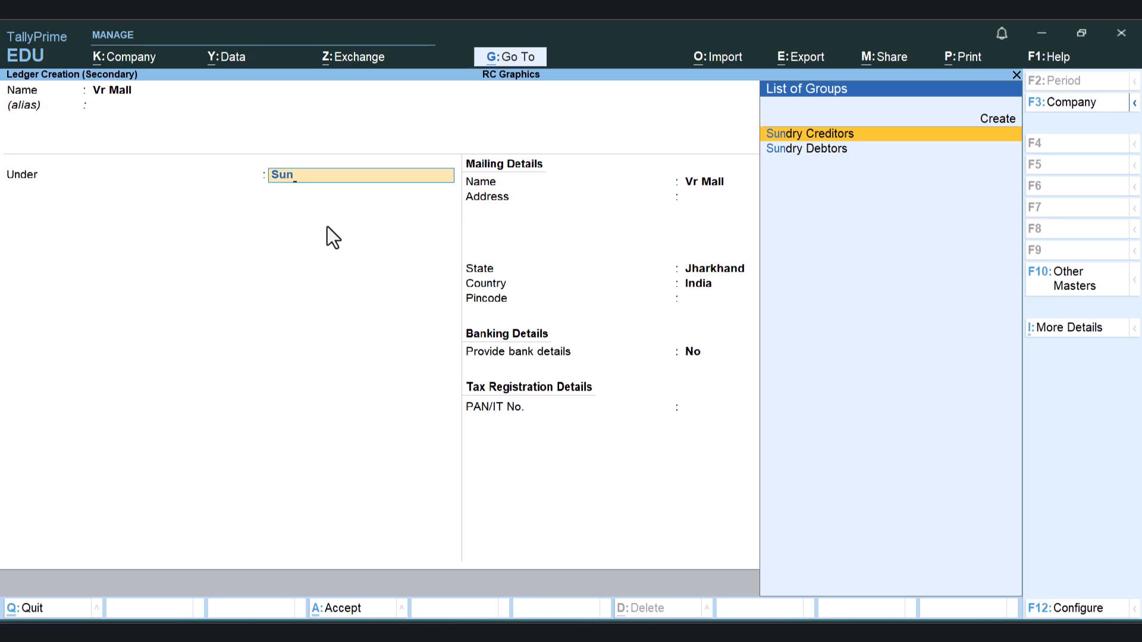
key("Return")
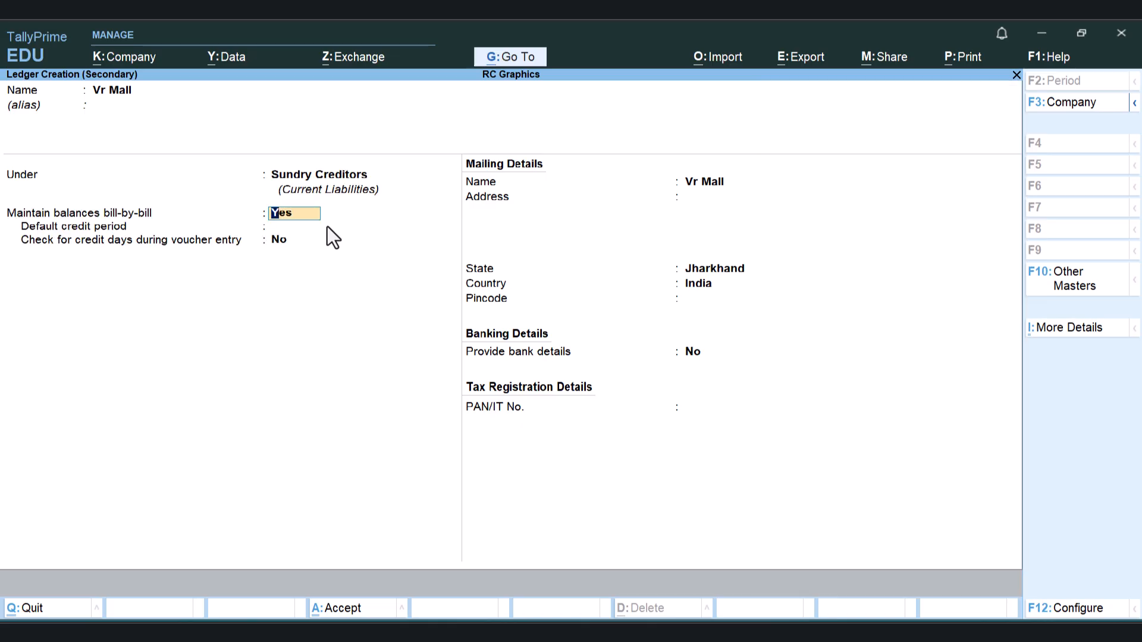
key("Return")
key("Return")
key("Return")
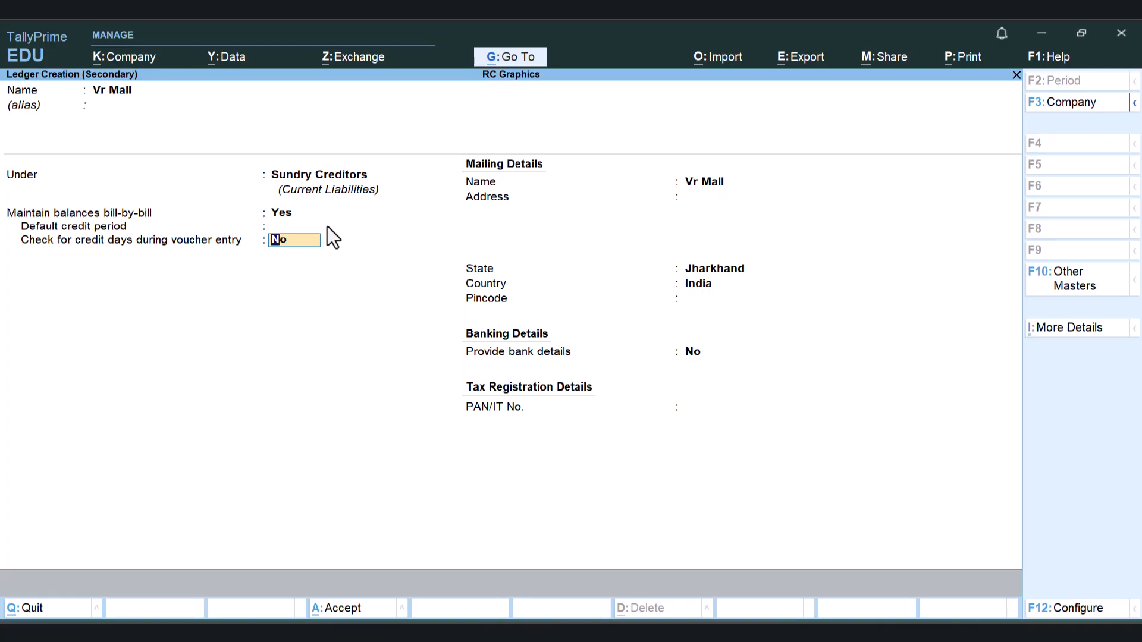
key("Return")
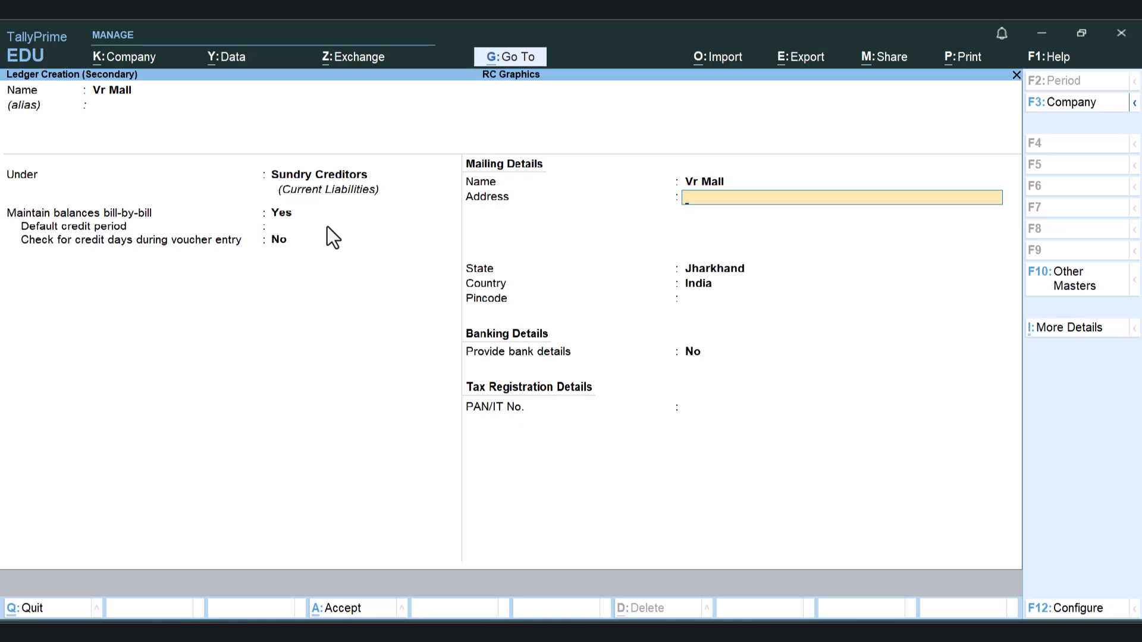
- Set the ledger's address and state to Delhi, leave the pincode, bank and PAN details unset, and save it
type("Delhi")
key("Return")
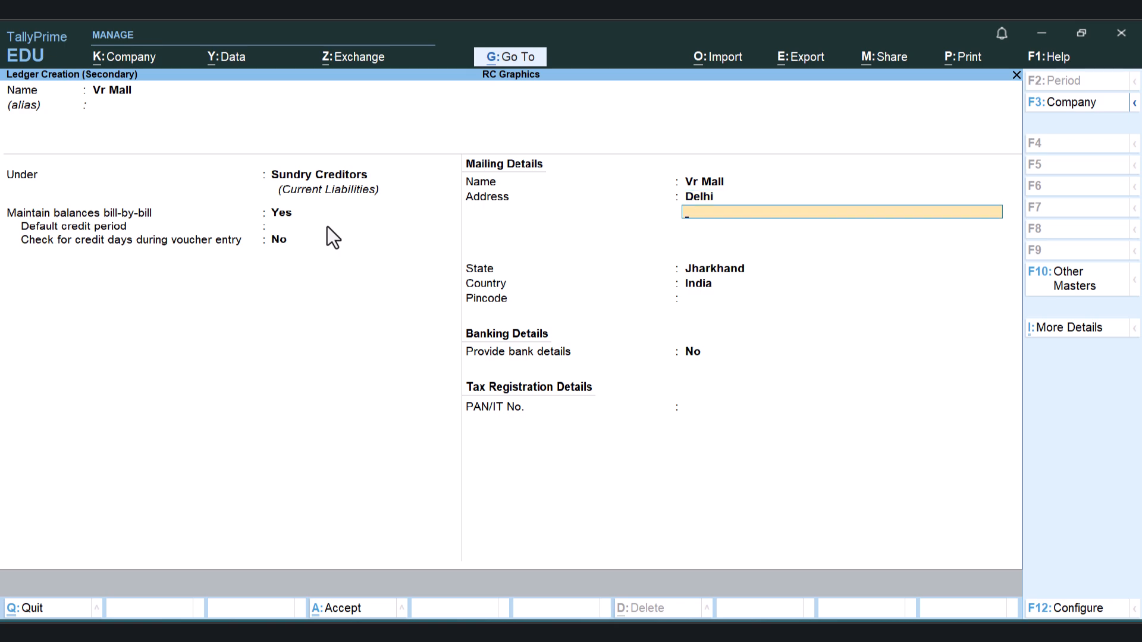
key("Return")
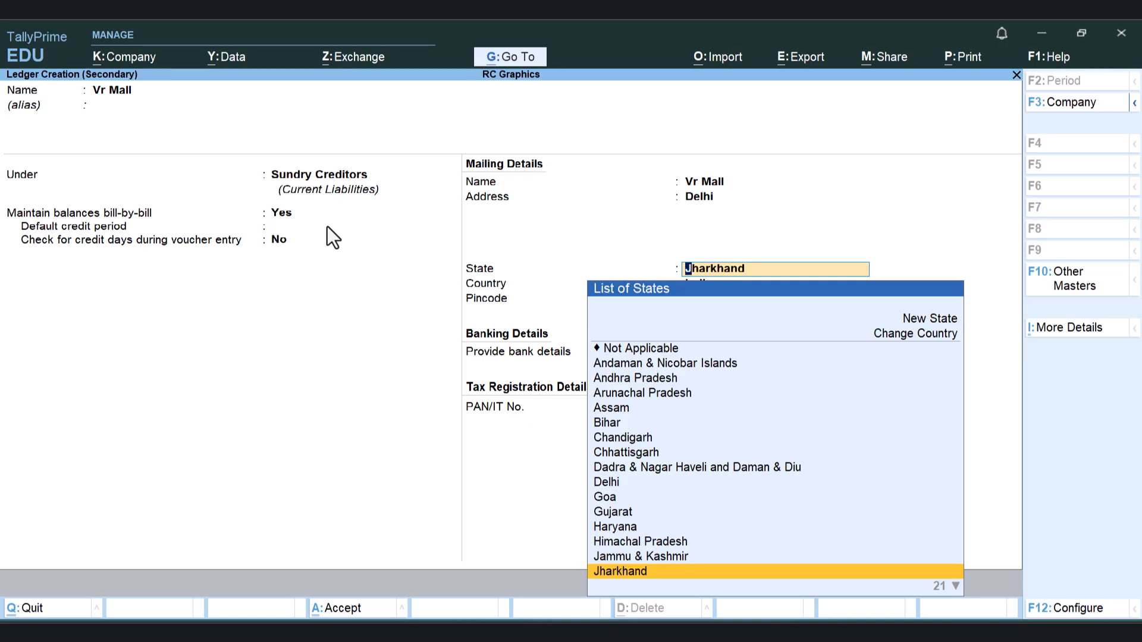
type("Delhi")
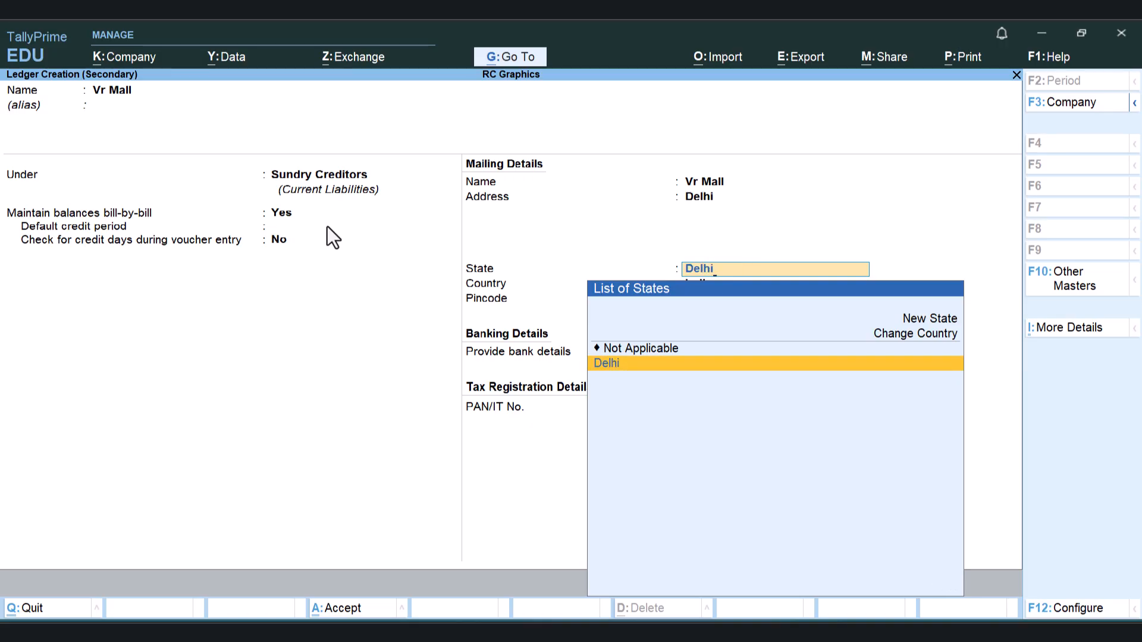
key("Return")
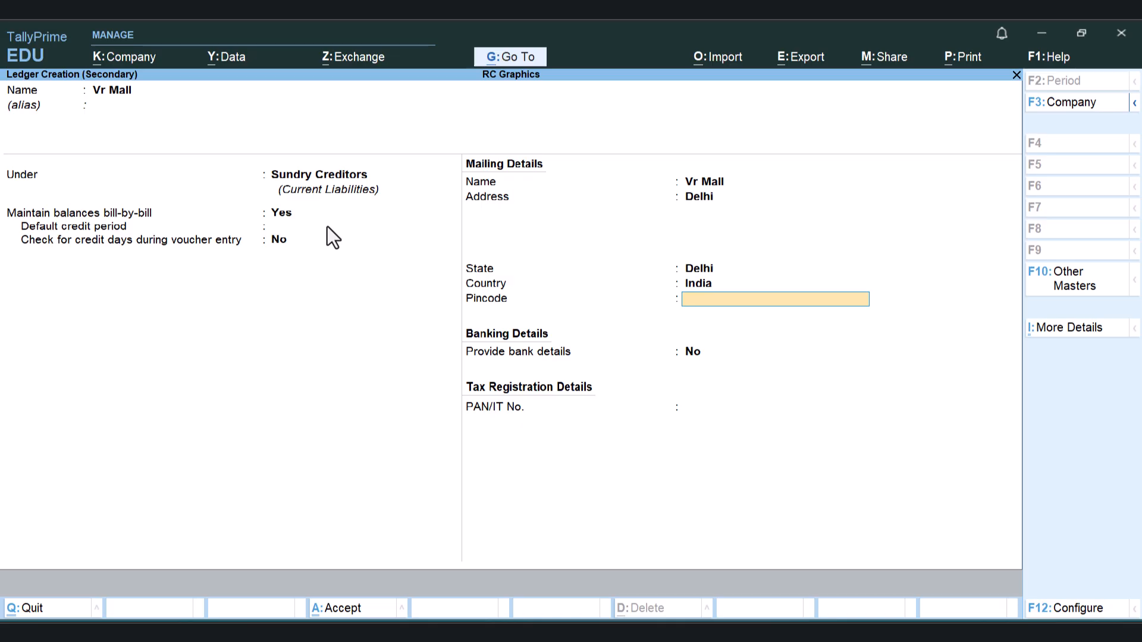
key("Return")
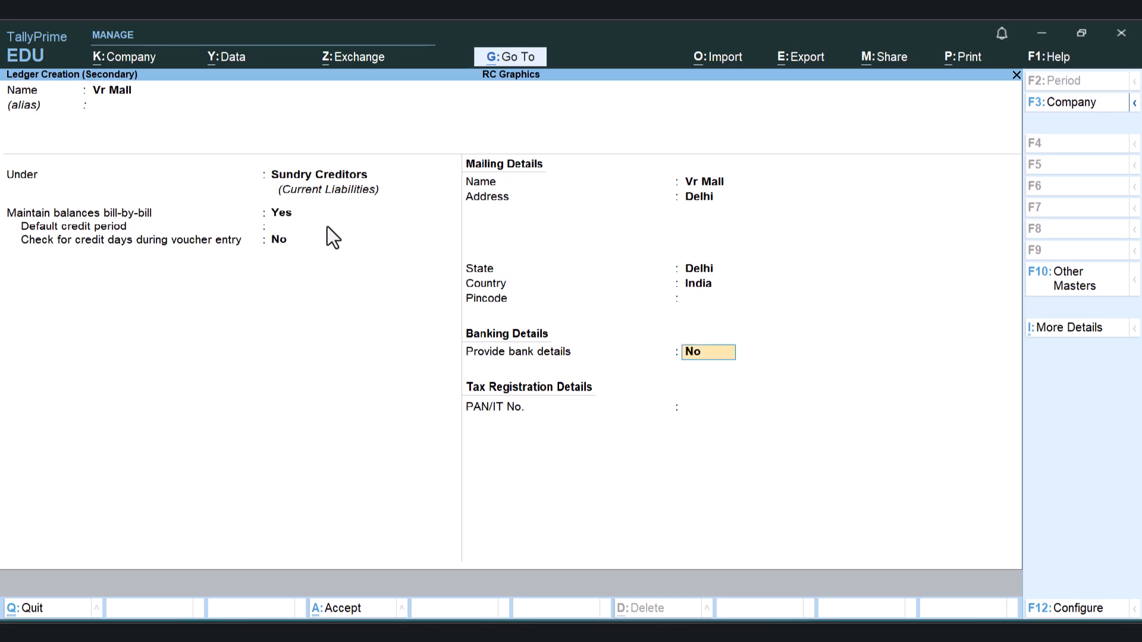
key("Return")
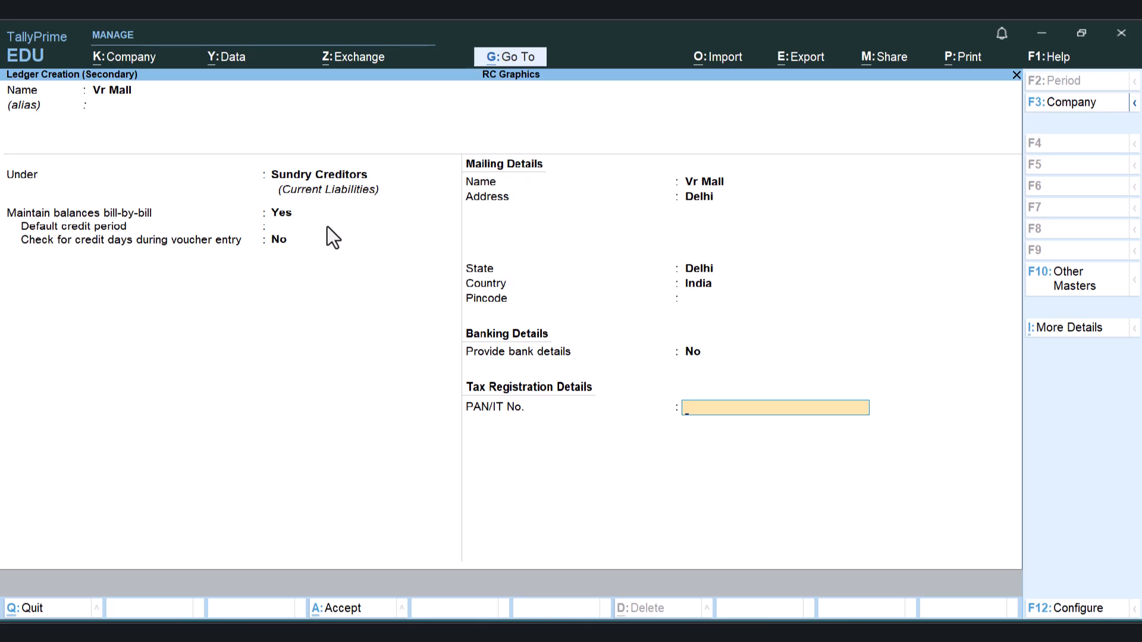
key("Return")
key("Return")
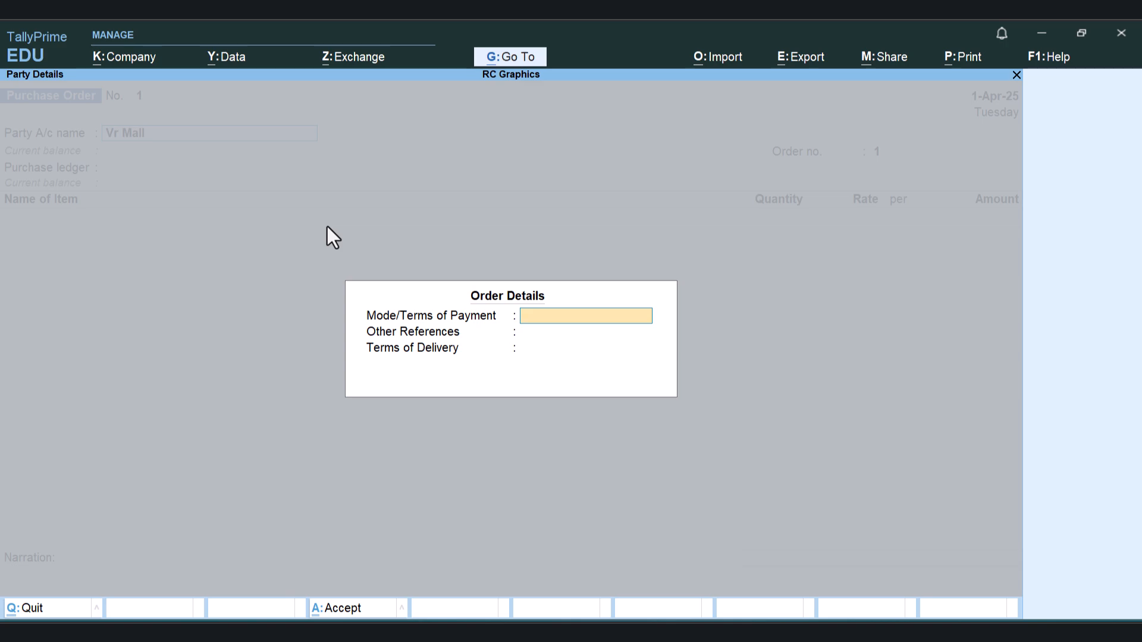
- Leave the order details blank and accept the party details with Vr Mall as the supplier
key("Return")
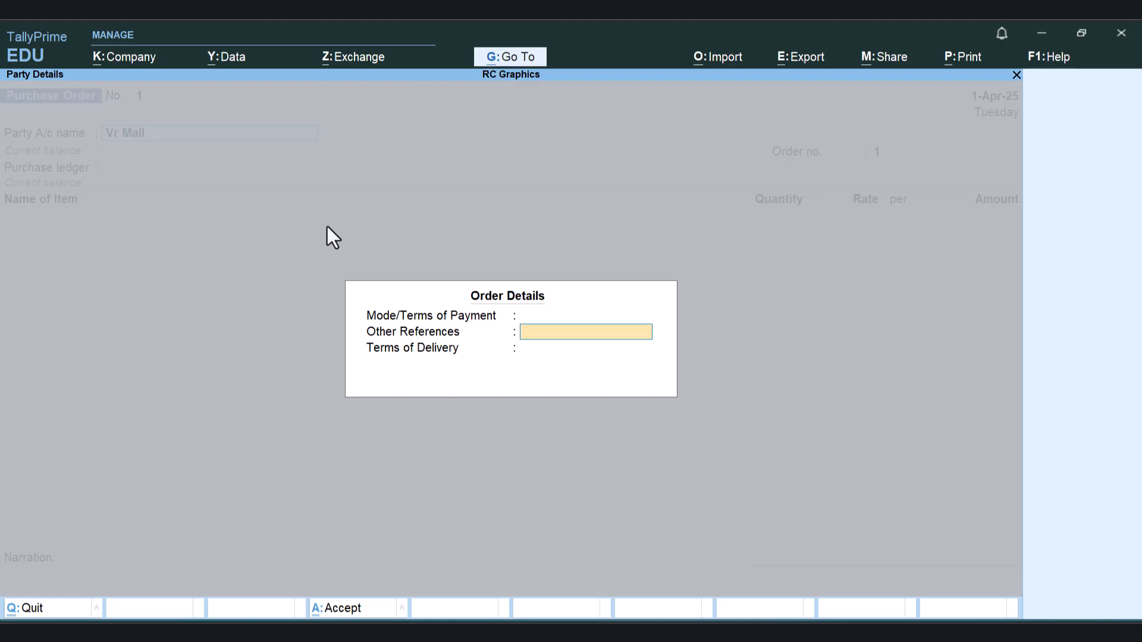
key("Return")
key("Return")
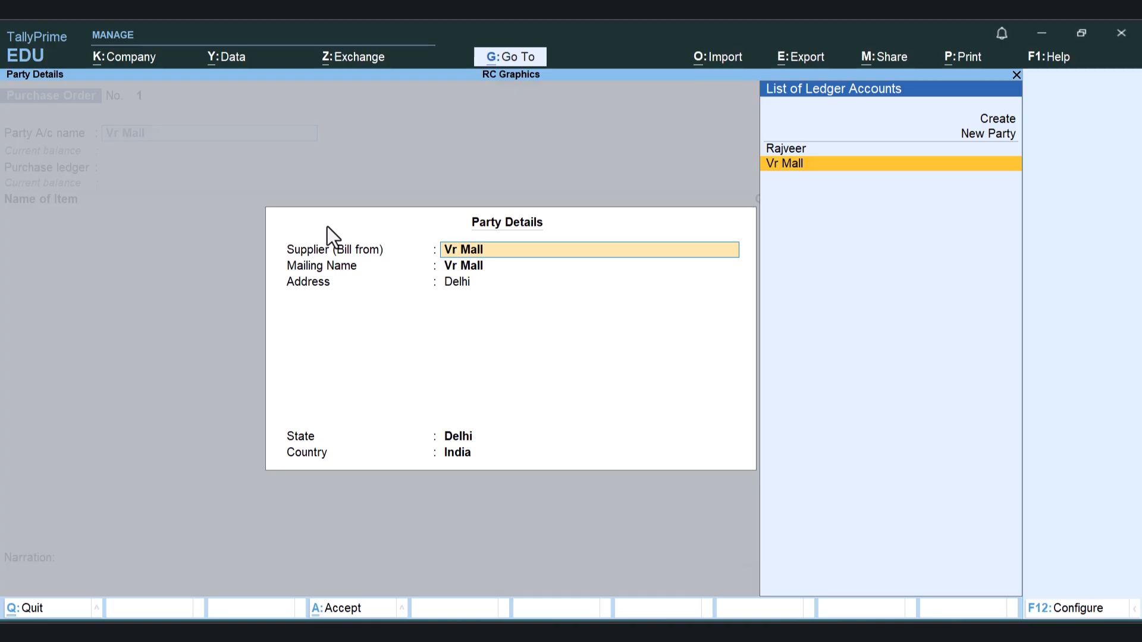
key("Return")
key("Return")
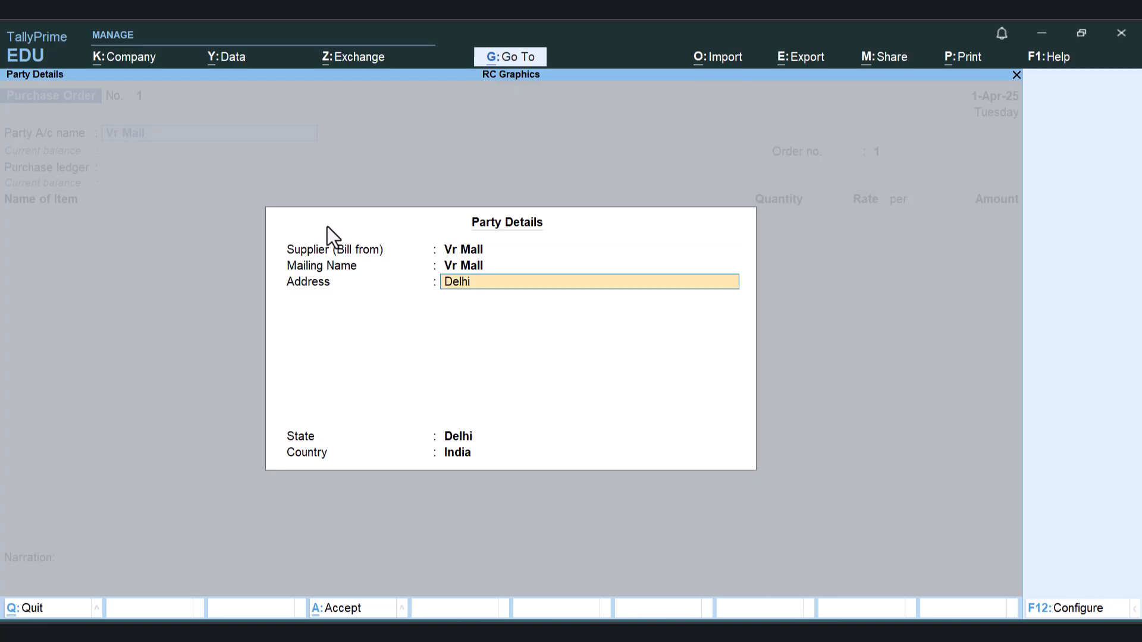
key("Return")
key("Return")
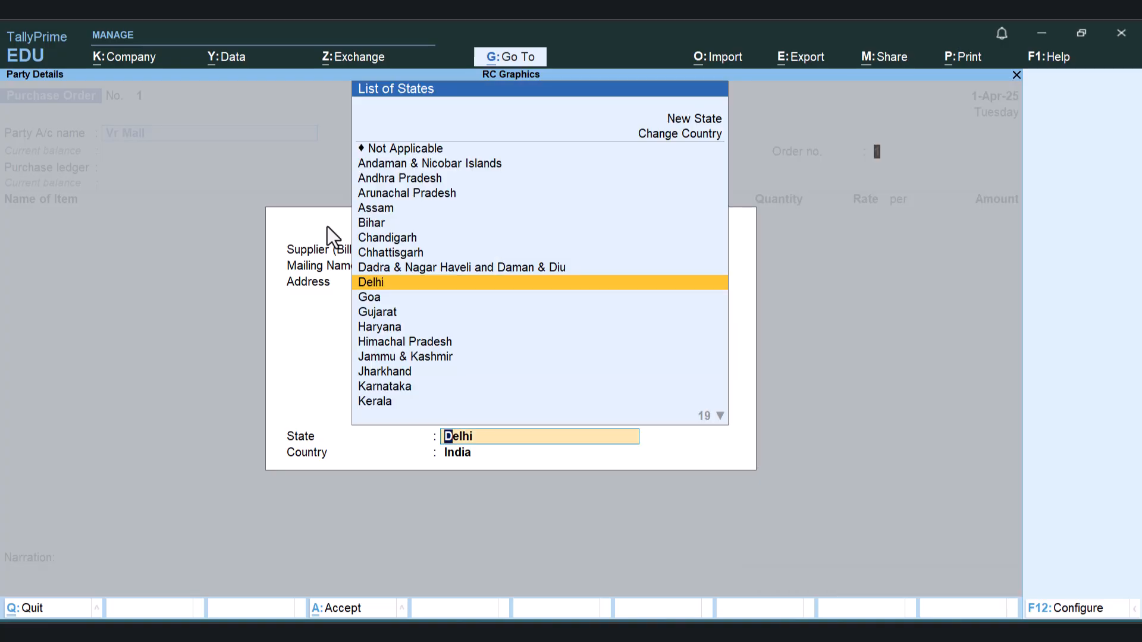
key("ctrl+a")
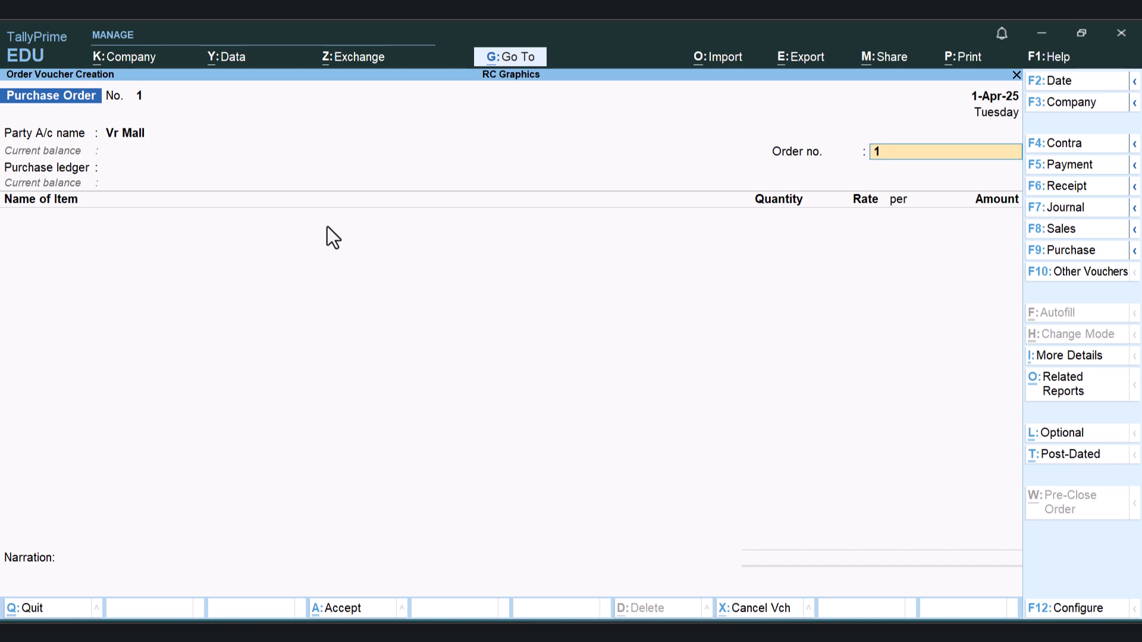
- Select Purchase as the order's purchase ledger and open that ledger for alteration
key("Return")
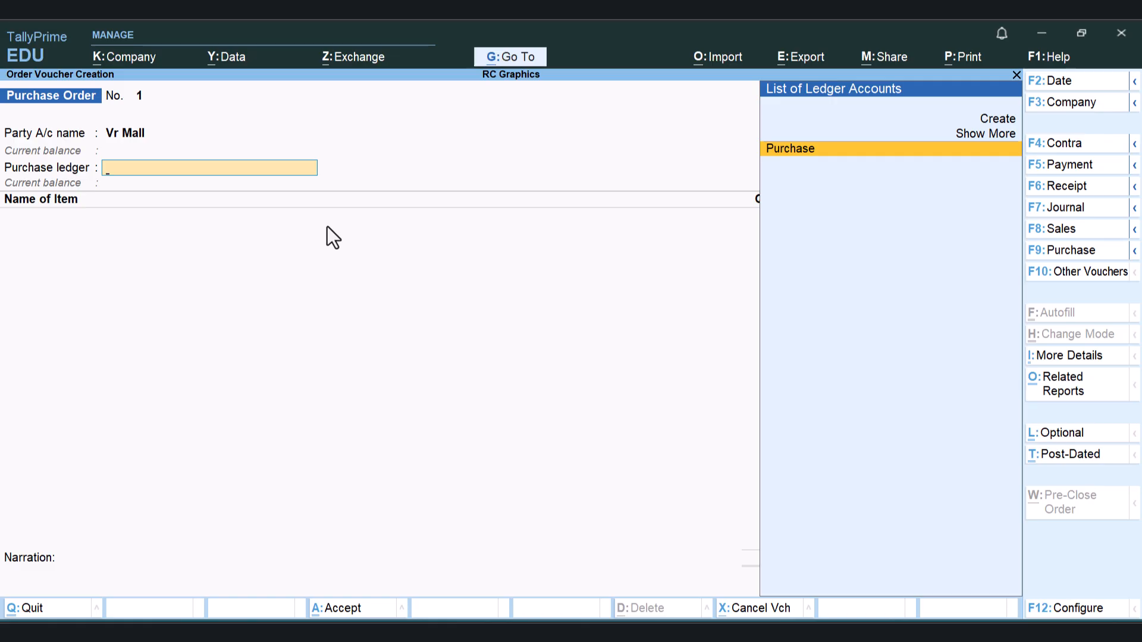
key("Return")
key("BackSpace")
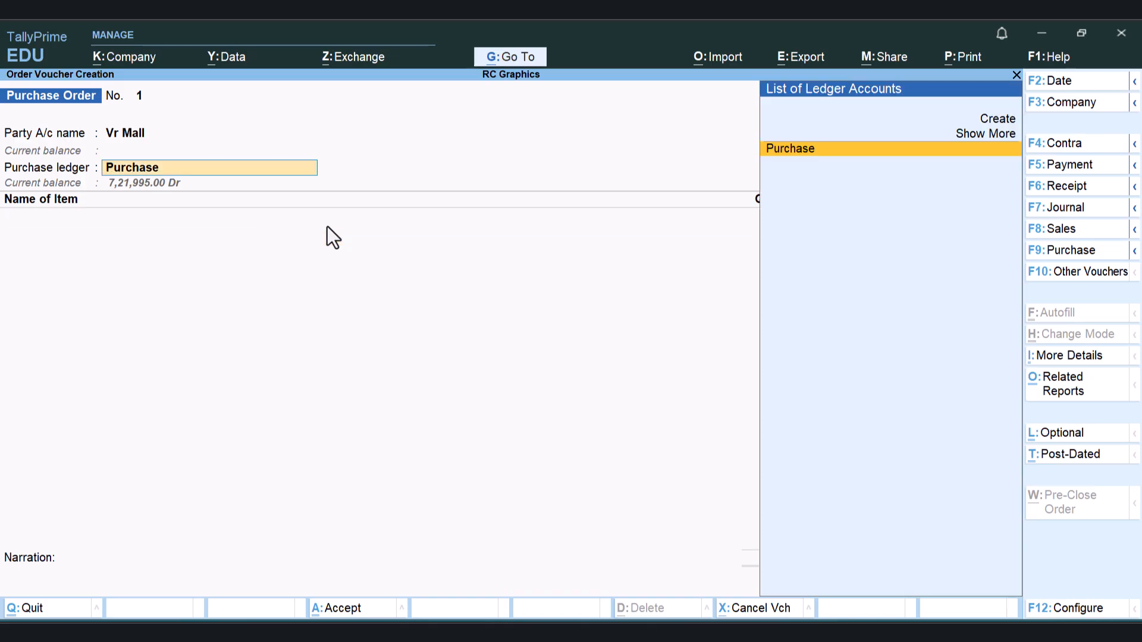
key("ctrl+Return")
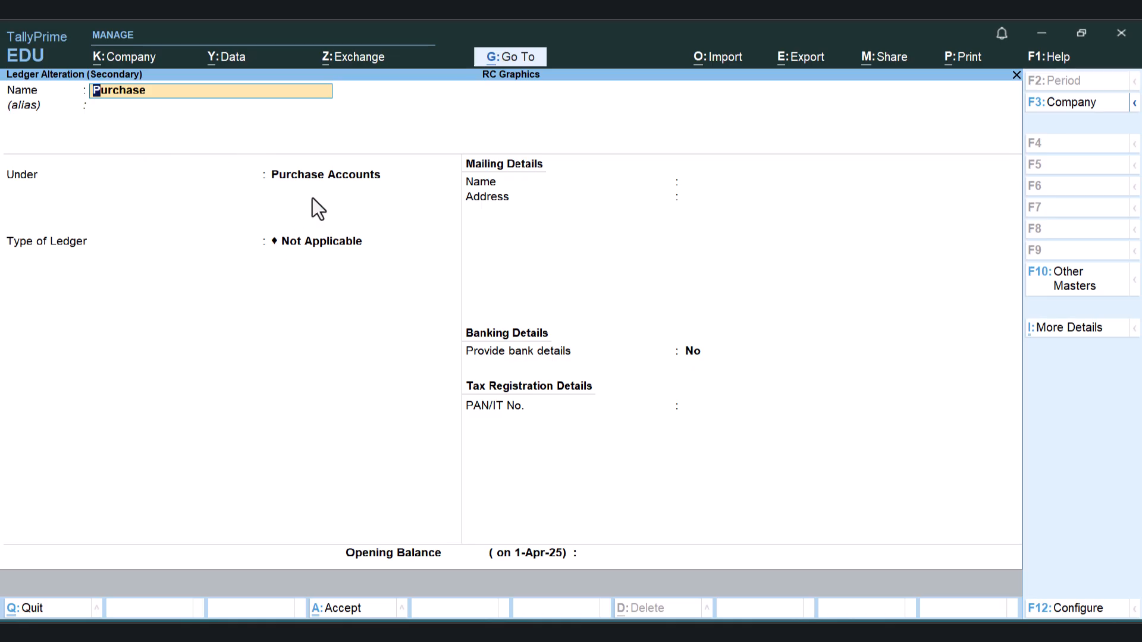
- Save the Purchase ledger under Purchase Accounts without bank details, and keep it as the order's purchase ledger
key("Return")
key("Return")
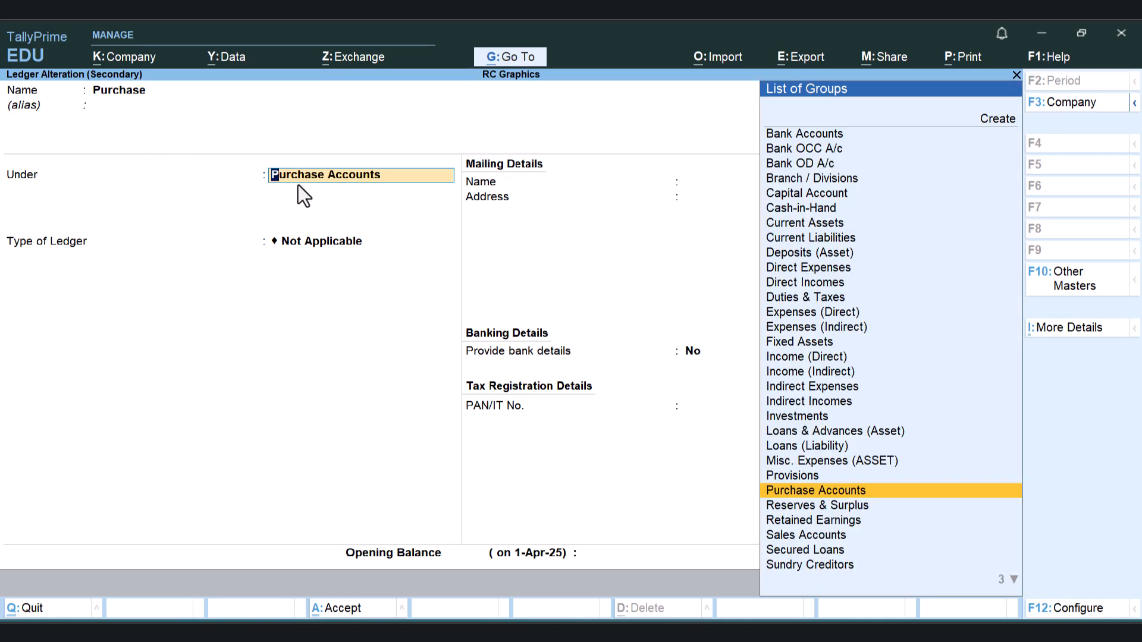
key("Return")
key("Return")
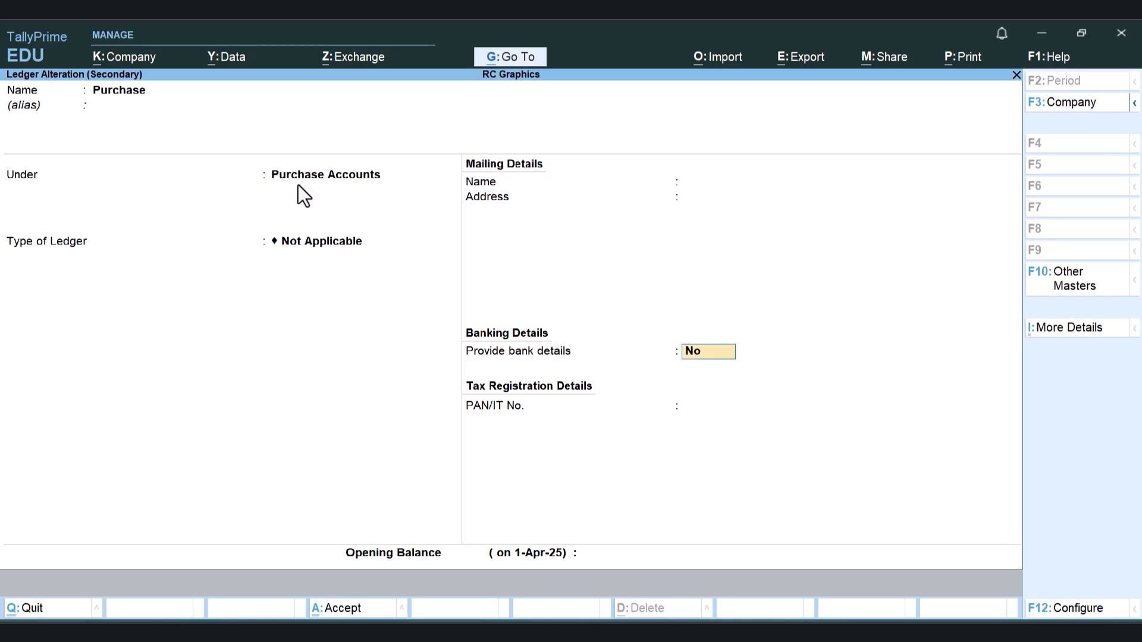
key("ctrl+a")
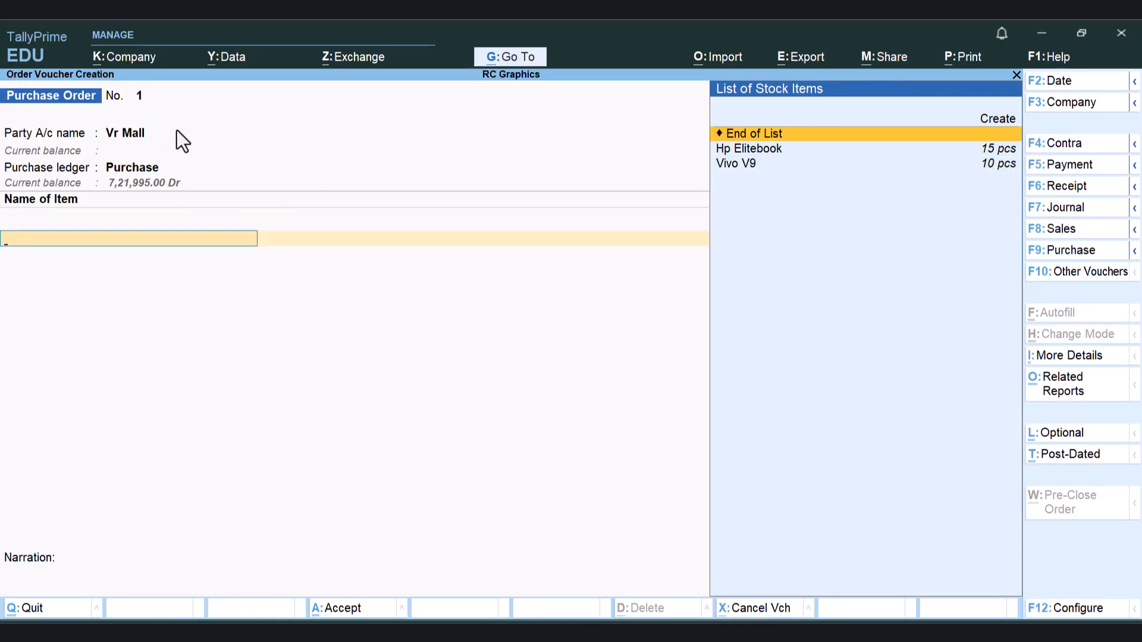
key("BackSpace")
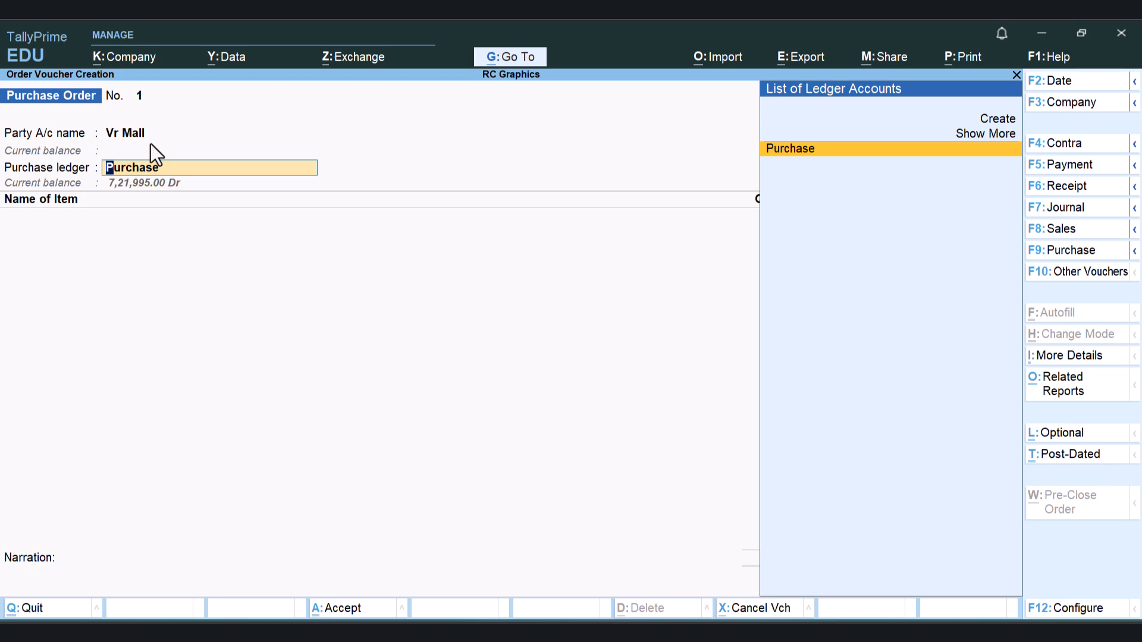
key("Return")
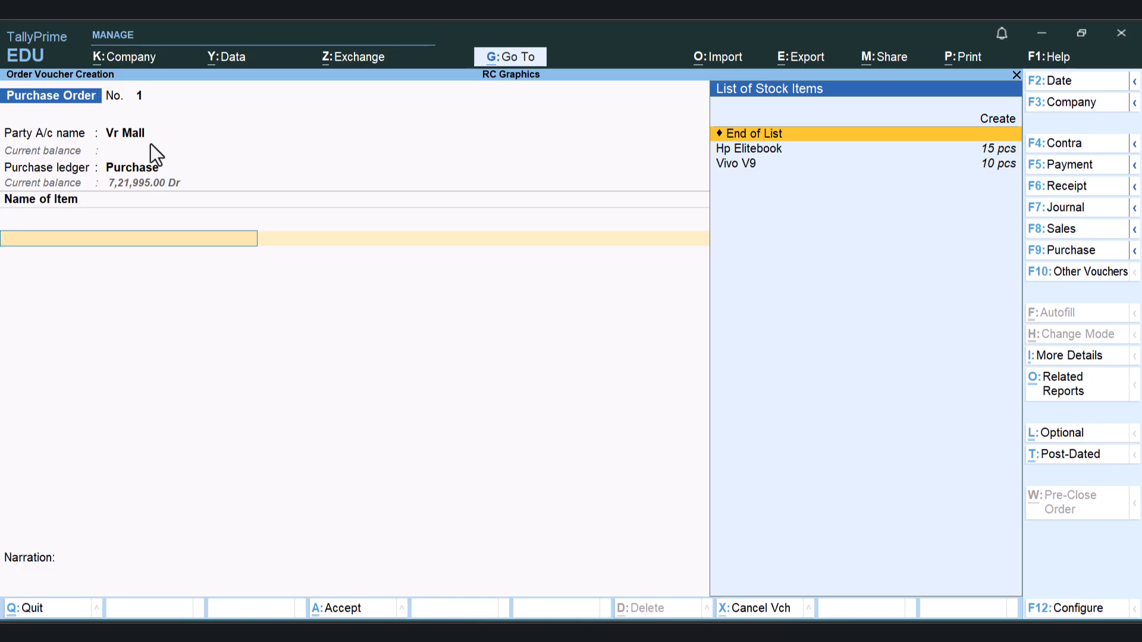
- Start a new stock item for the order, consult the exercise in 9 Purchase.pdf, and name the item Shirt
key("Down")
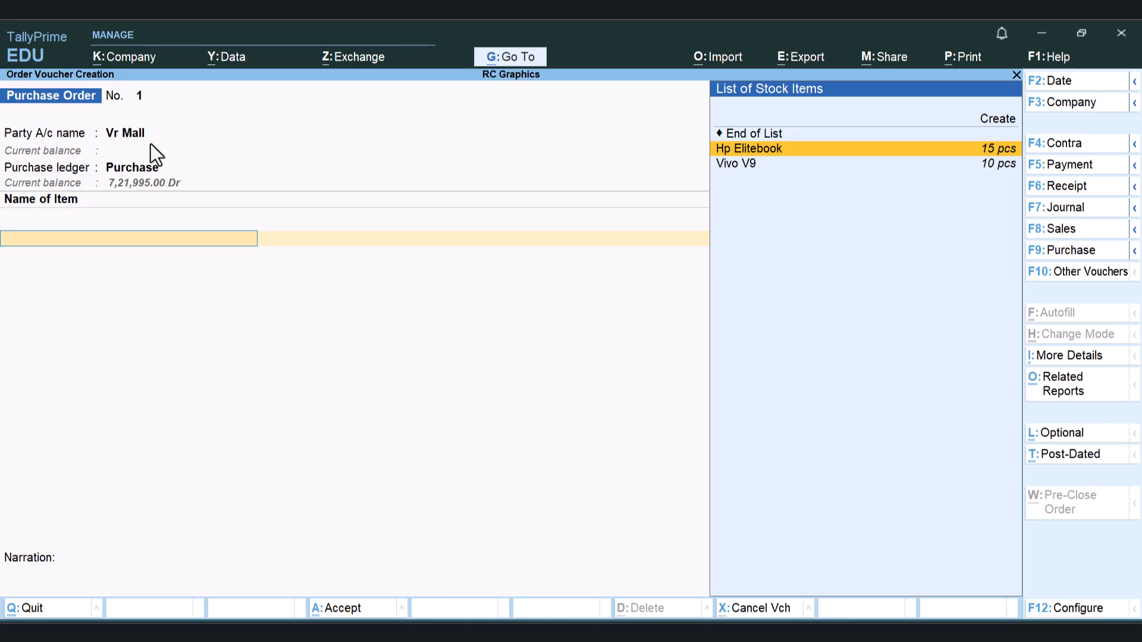
key("alt+c")
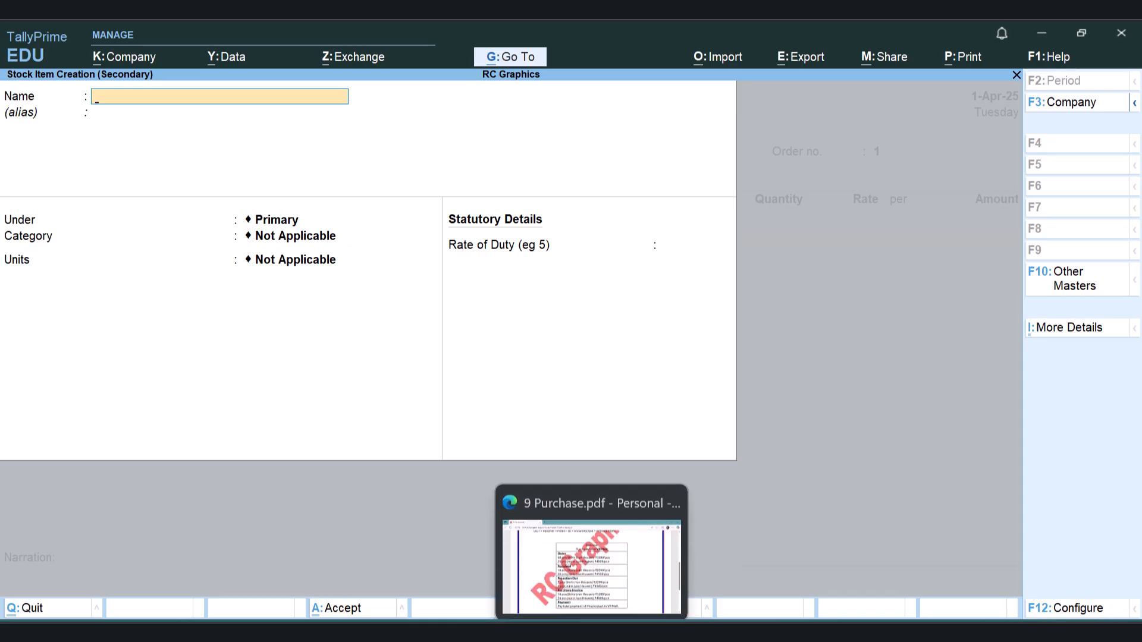
left_click(589, 632)
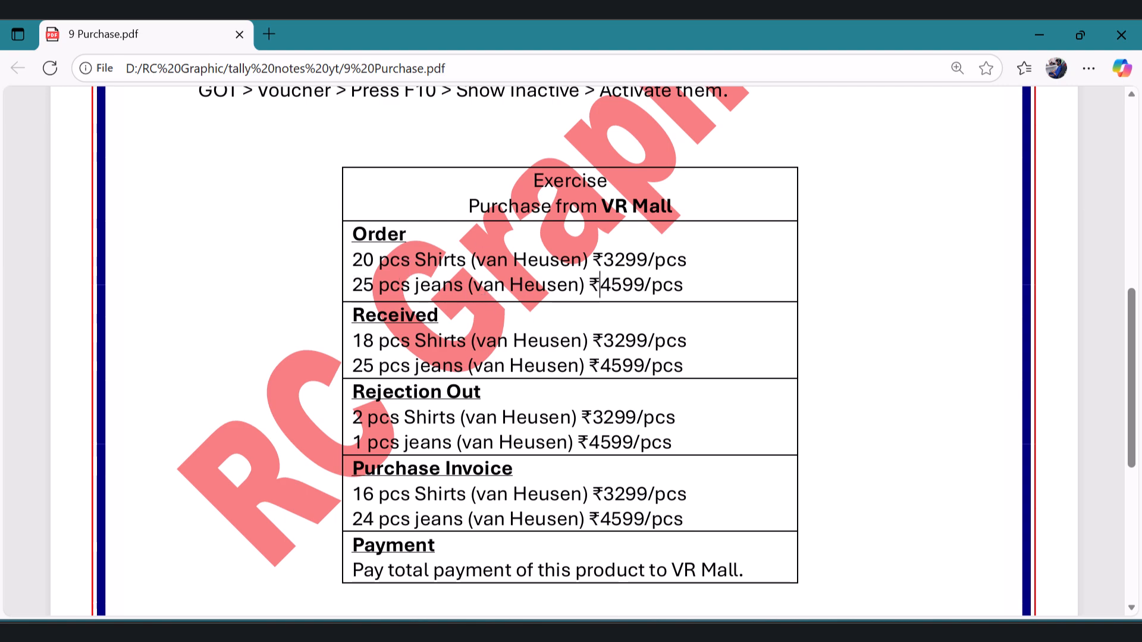
key("alt+Tab")
type("S")
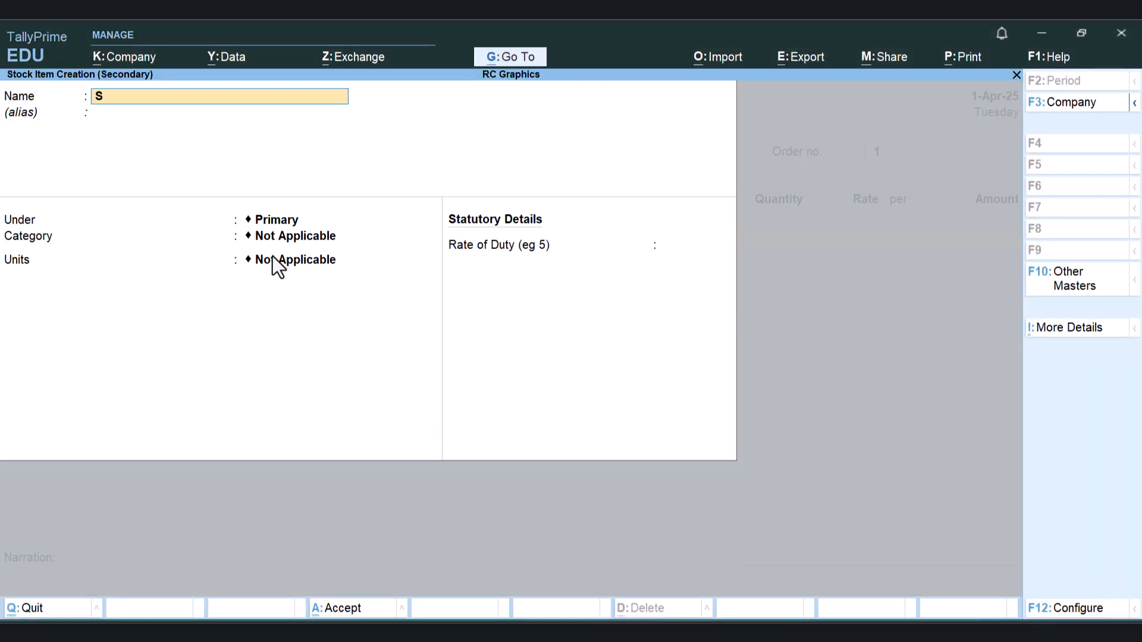
type("hirts")
key("BackSpace")
key("Return")
key("Return")
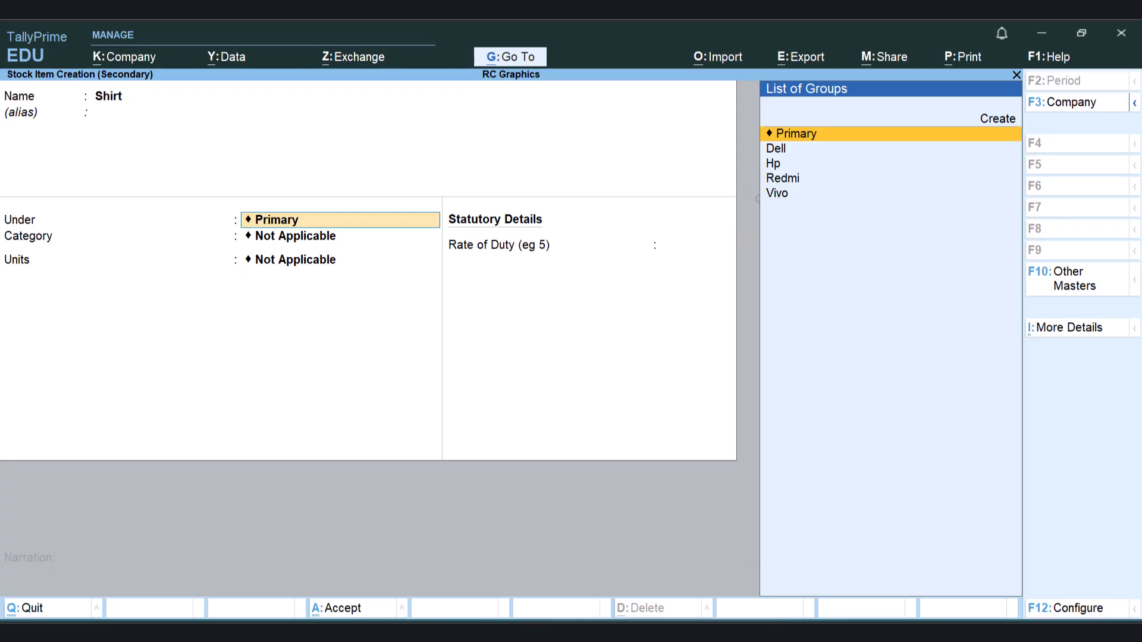
- Check the shirt brand in 9 Purchase.pdf and create the item's stock group Van Huesan under Primary, with item quantities added
key("alt+Tab")
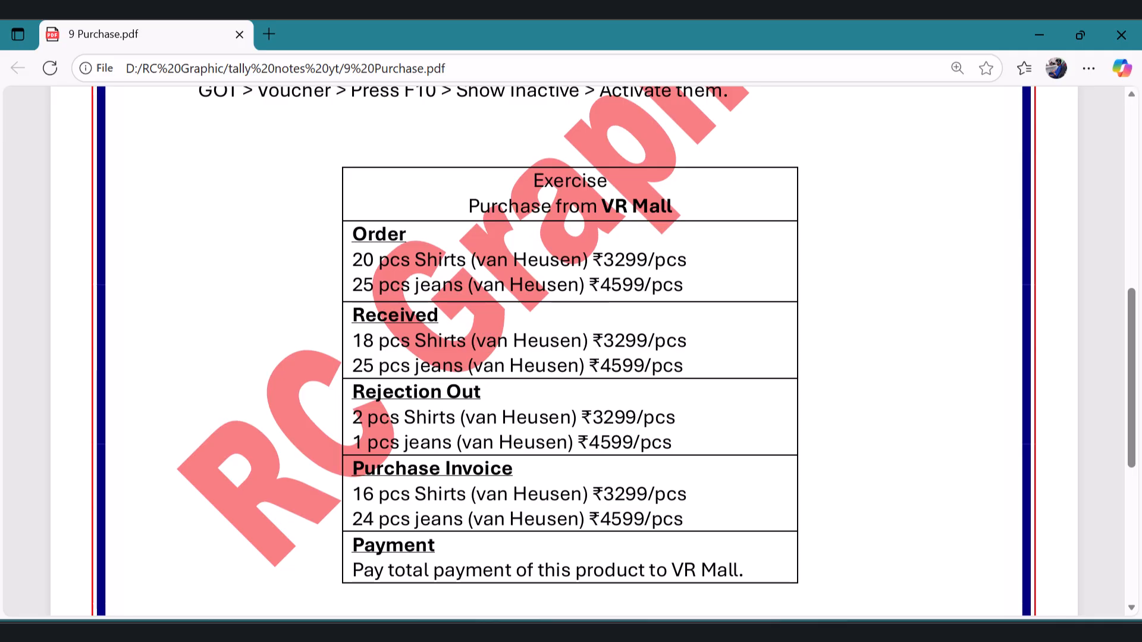
key("alt+Tab")
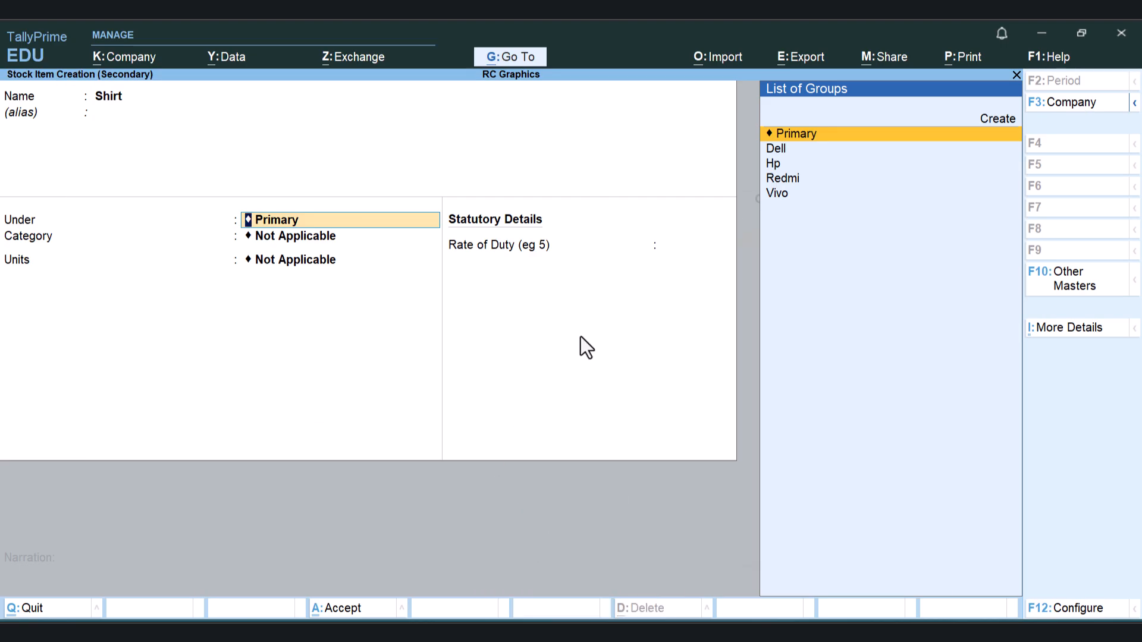
key("Up")
key("Return")
type("Van Huesan")
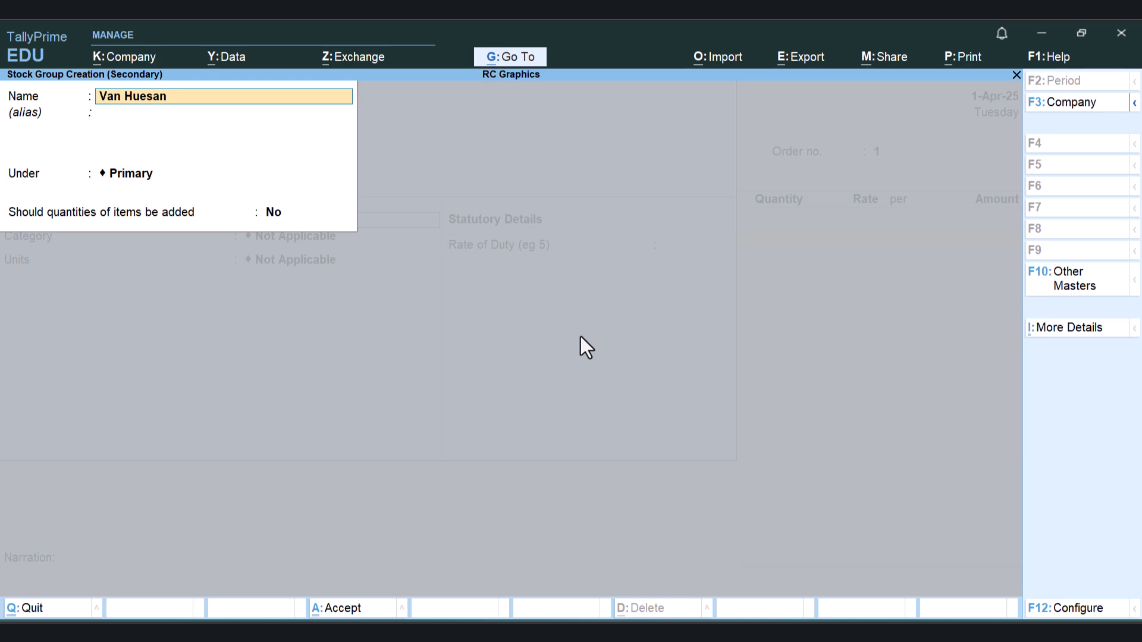
key("Return")
key("Return")
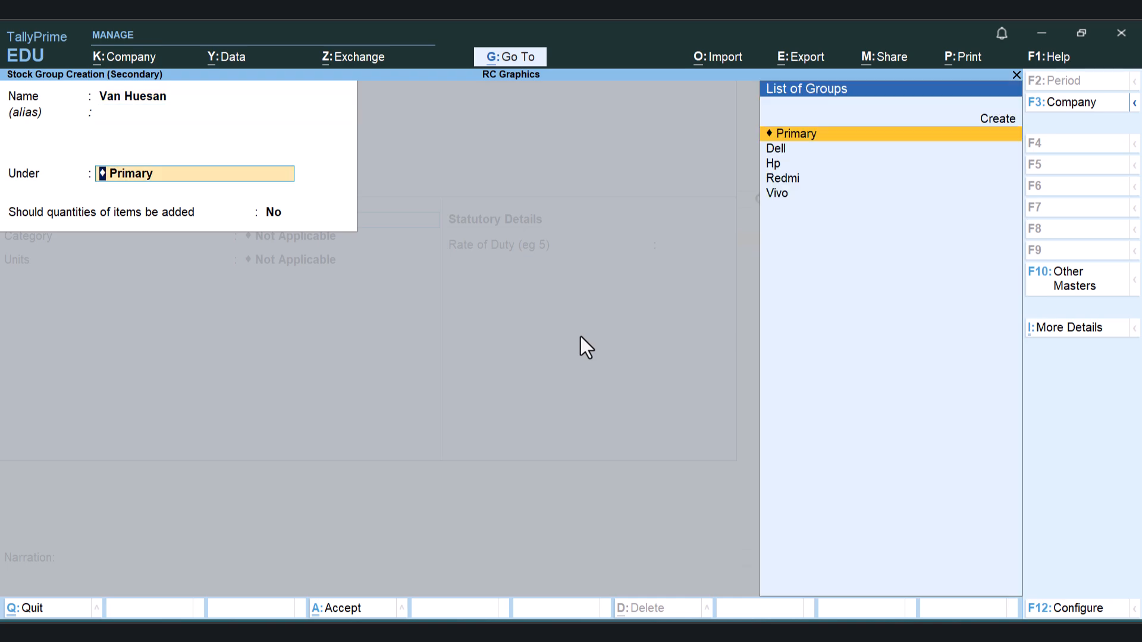
key("Return")
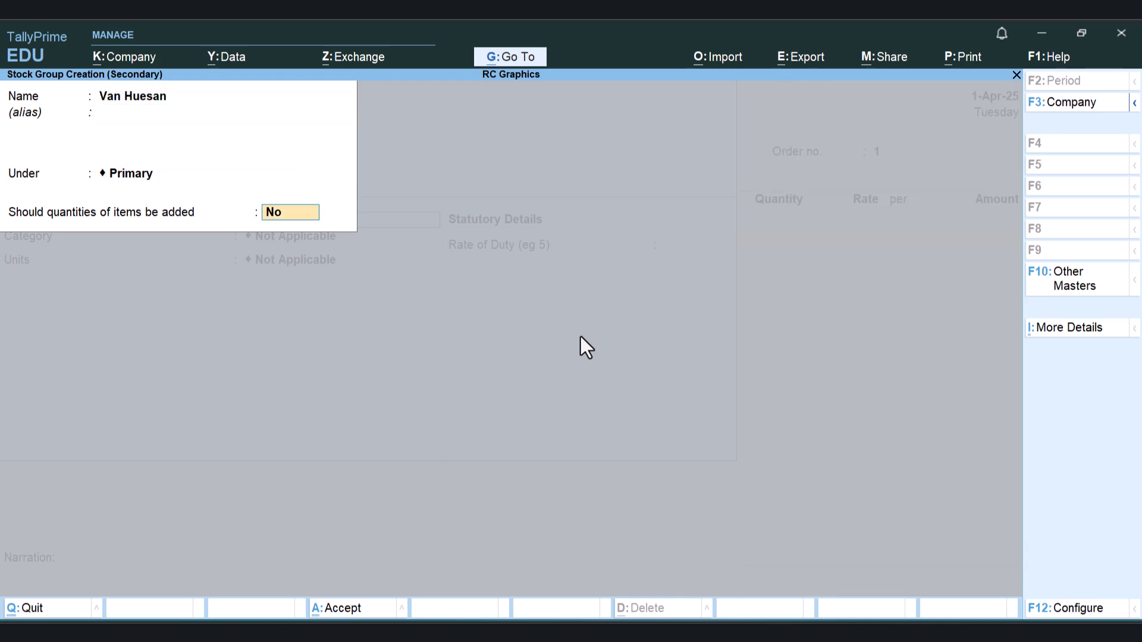
type("y")
key("Return")
key("Return")
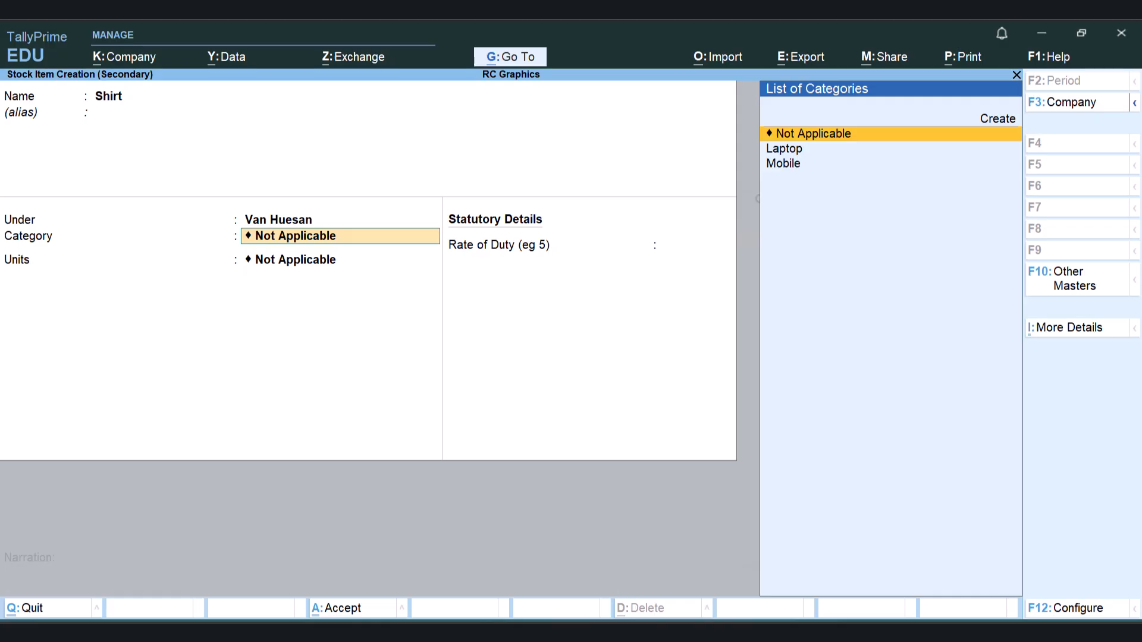
- Leave the Shirt item's category as Not Applicable and duty rate blank, set its units to pcs, and save it
left_click(576, 461)
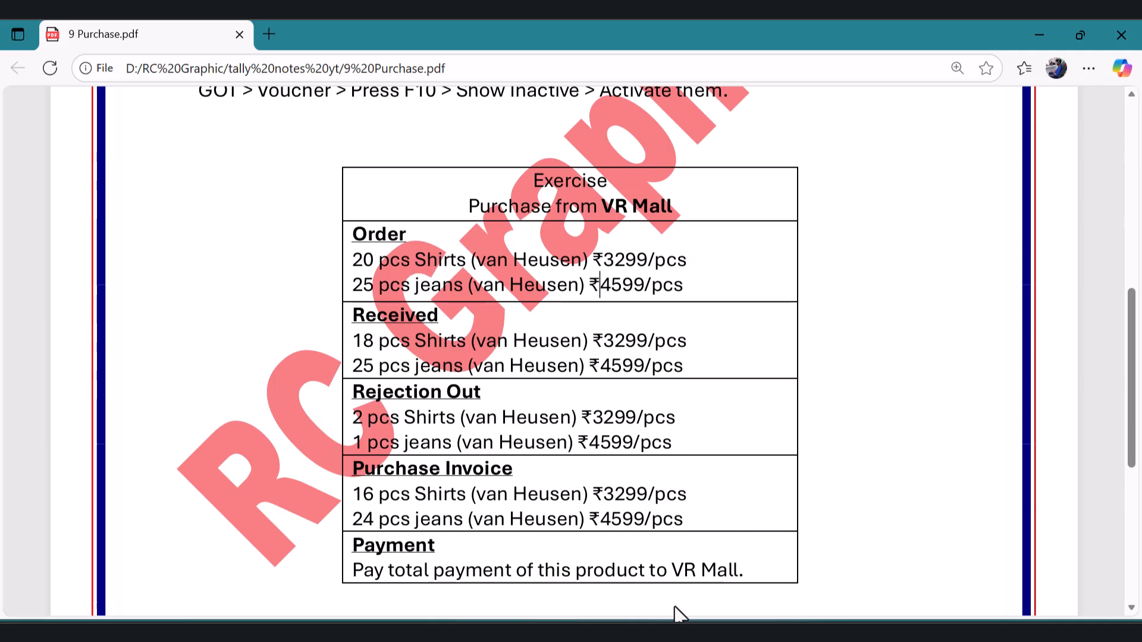
left_click(690, 632)
key("Return")
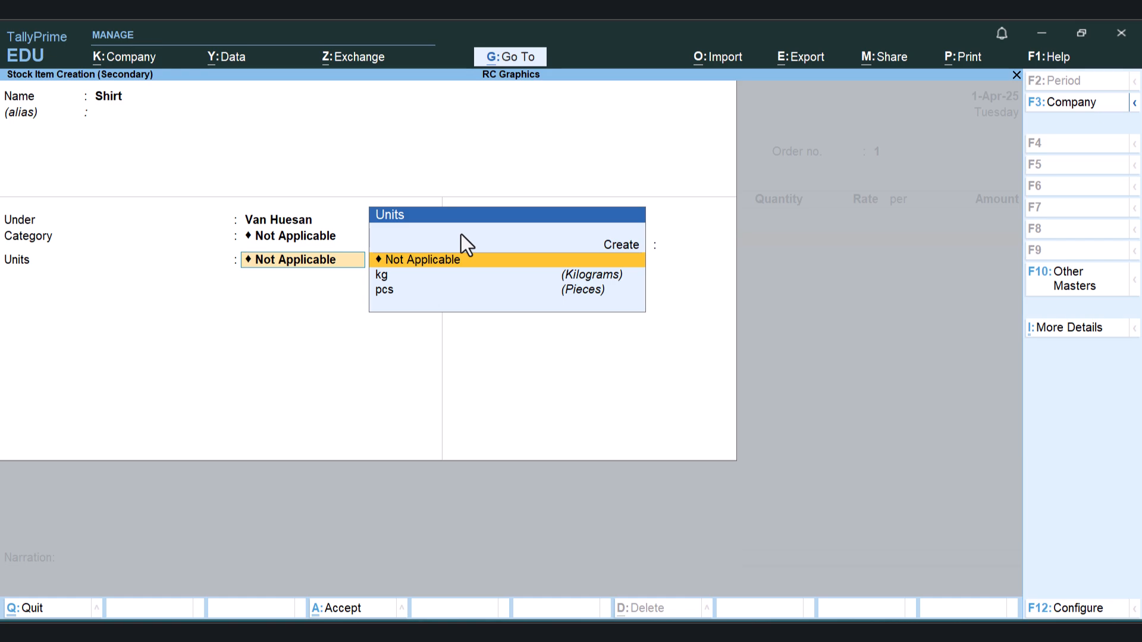
key("Down")
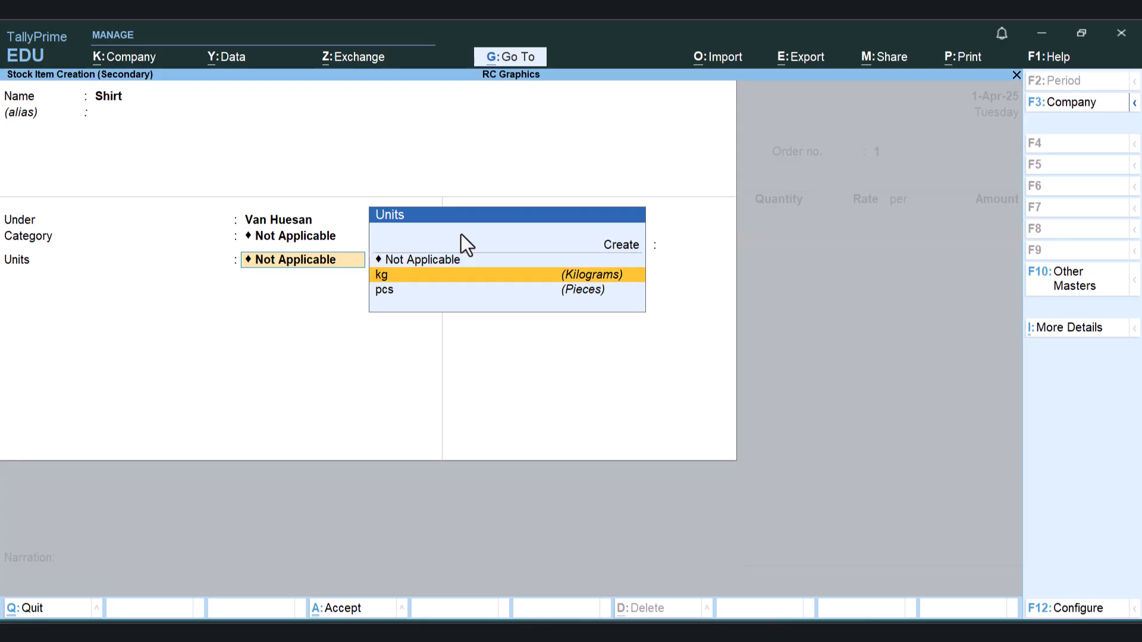
key("Down")
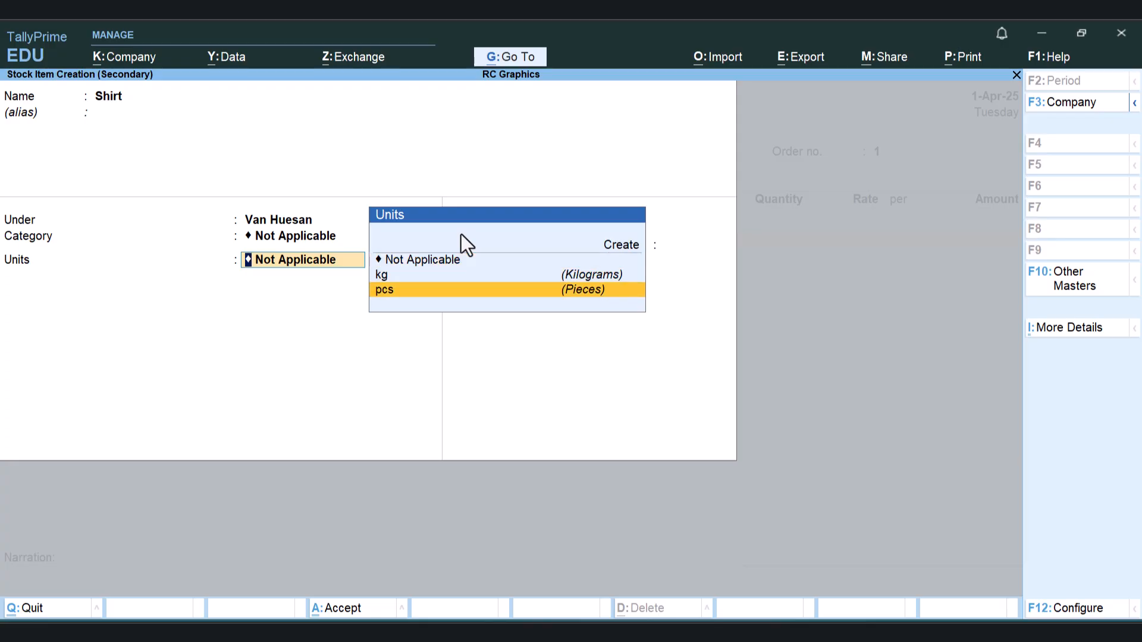
key("Return")
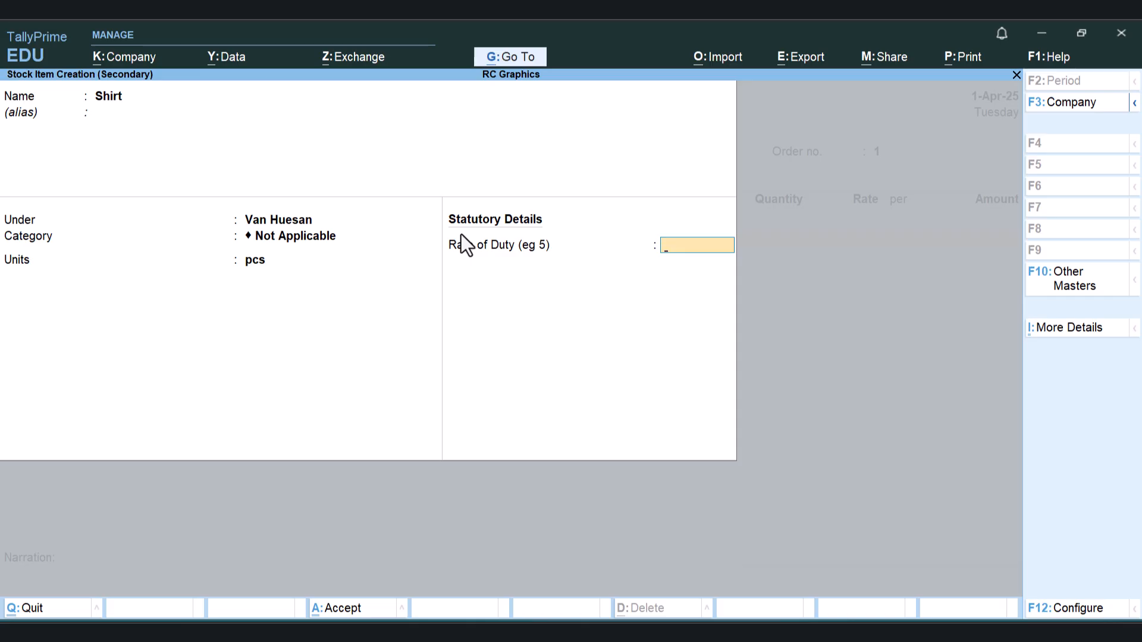
key("Return")
key("Return")
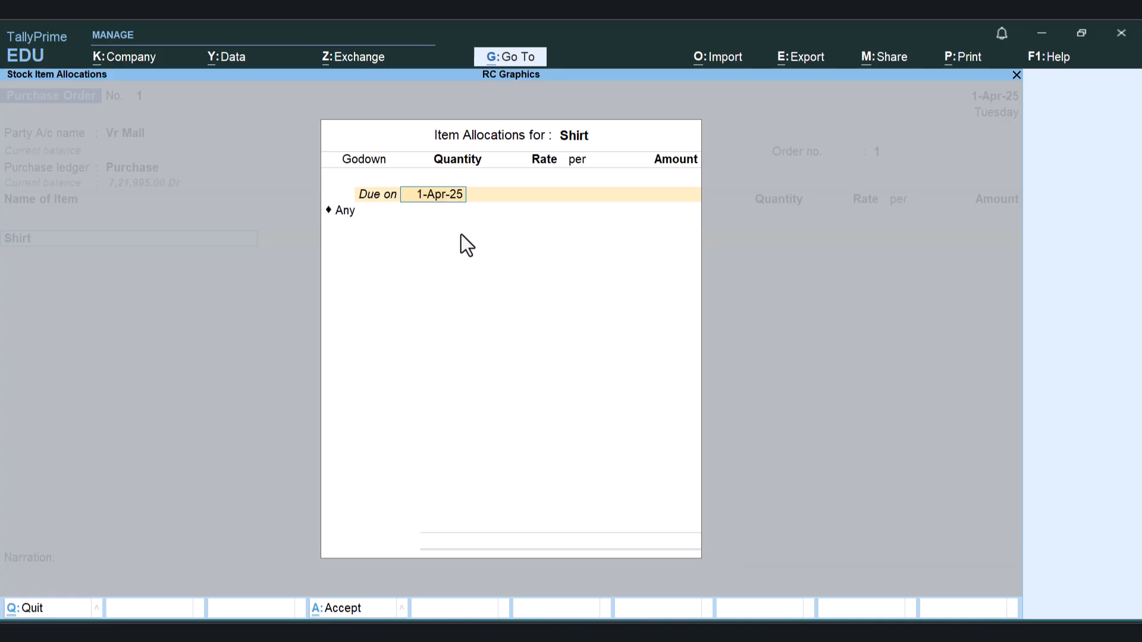
- Allocate 20 pcs of Shirt due on 1-Apr-25 with the godown kept as Any
key("Return")
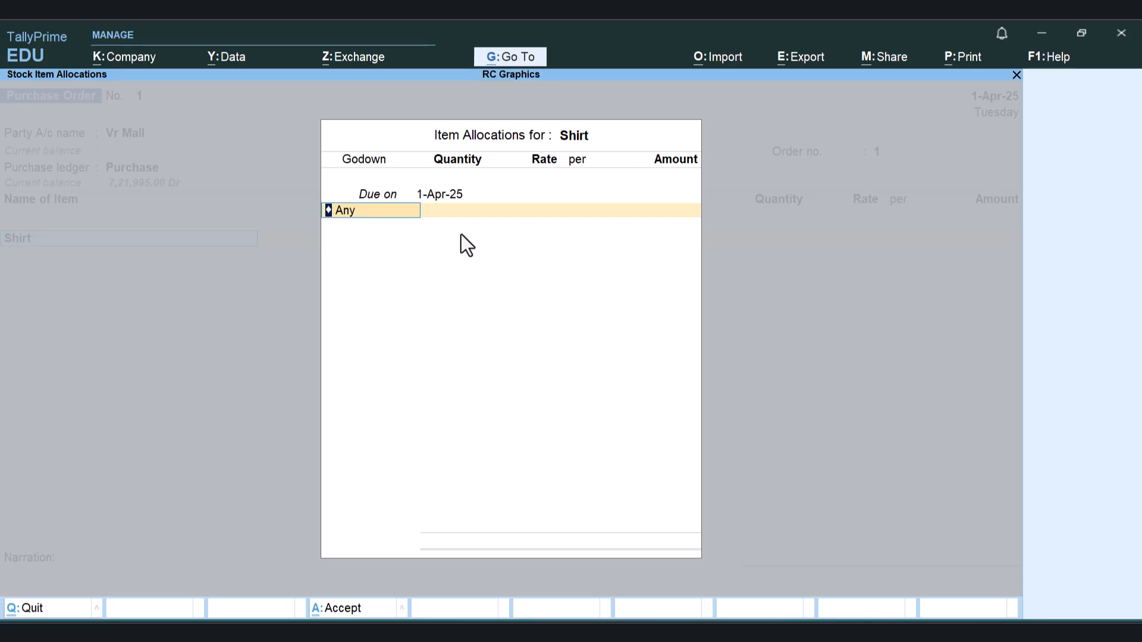
key("Return")
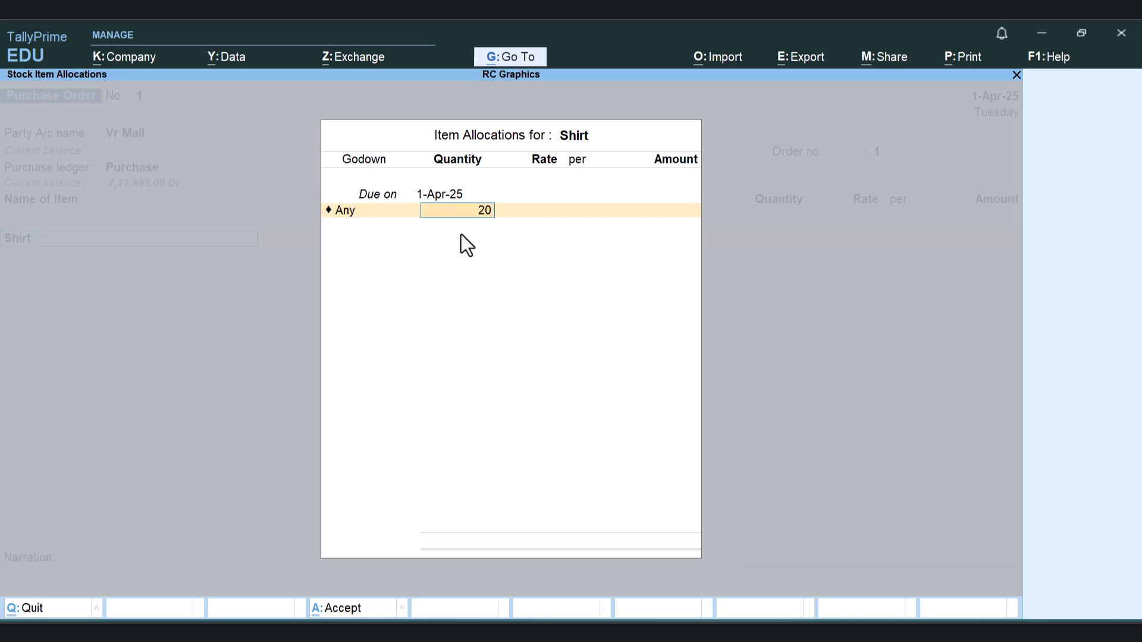
key("Return")
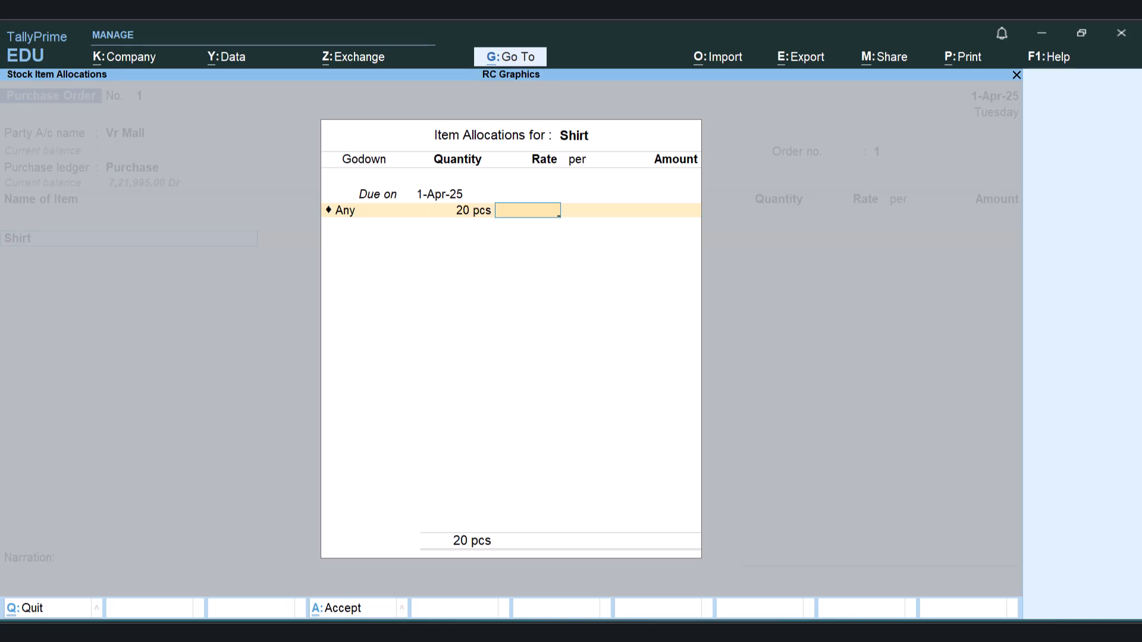
- Look up the shirt price in 9 Purchase.pdf, set the Shirt rate to 3299 per pcs, and accept the item line
key("alt+Tab")
left_click_drag(604, 259, 655, 259)
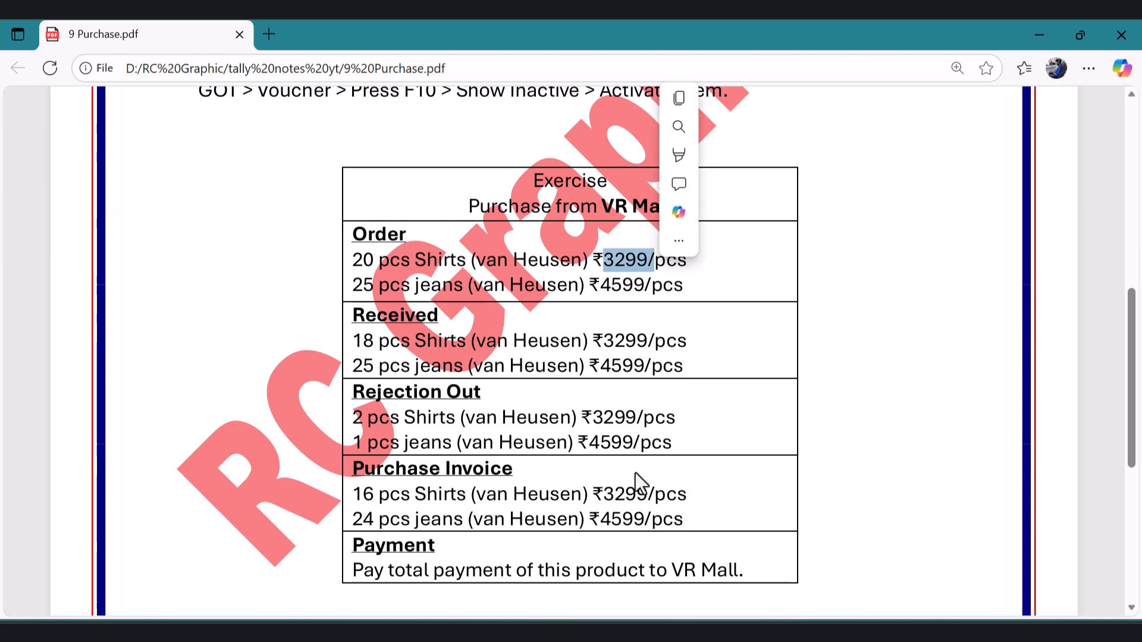
key("alt+Tab")
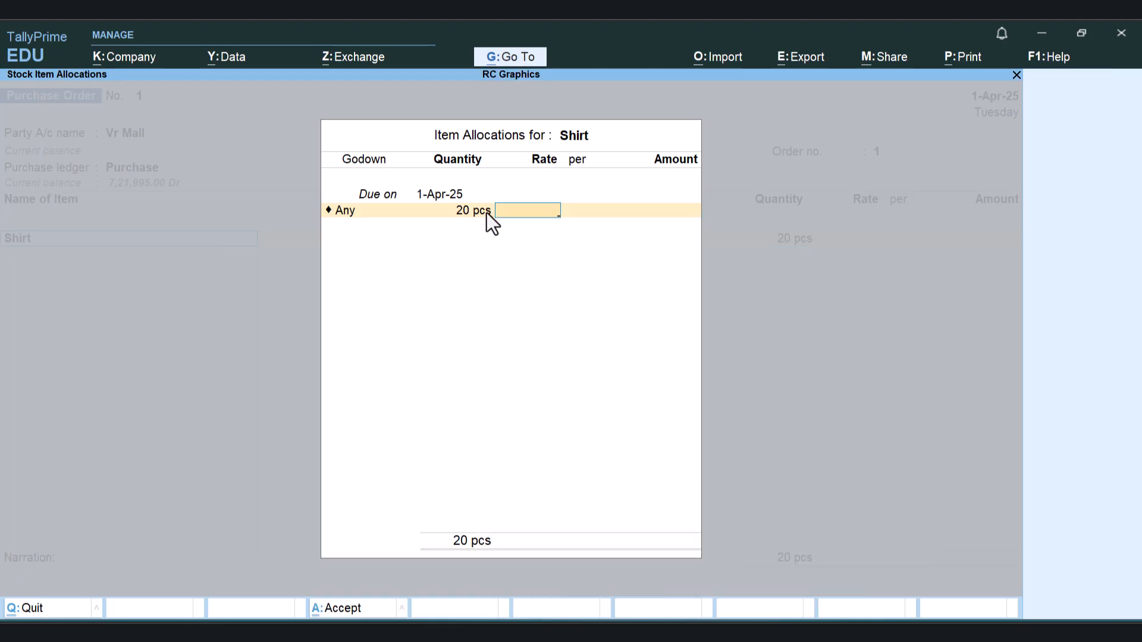
type("3299")
key("Return")
key("Return")
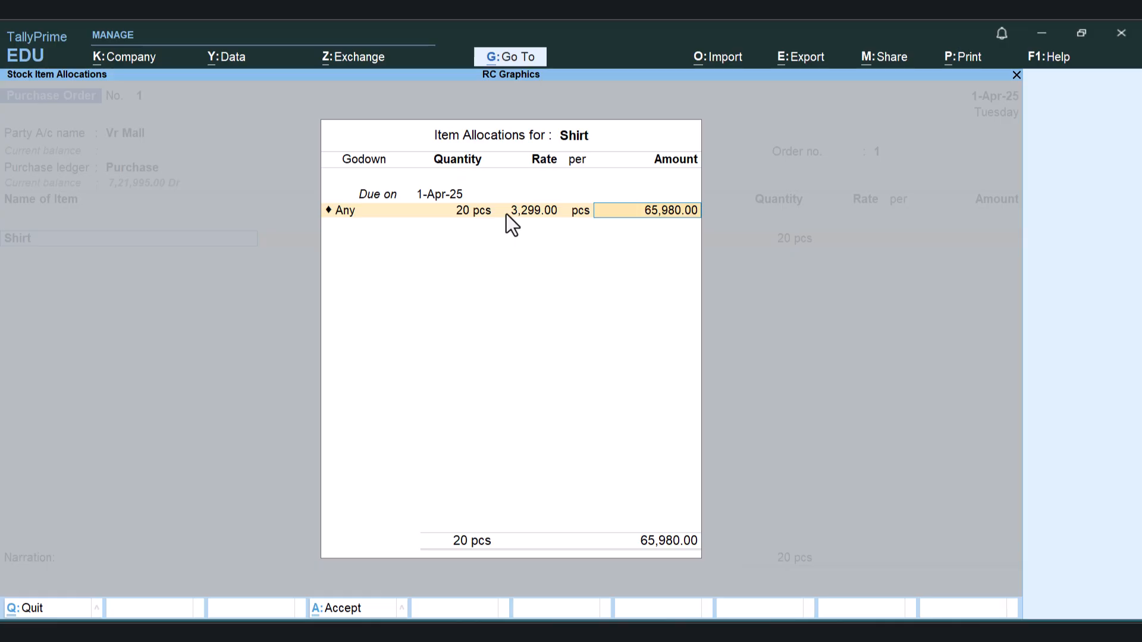
key("Return")
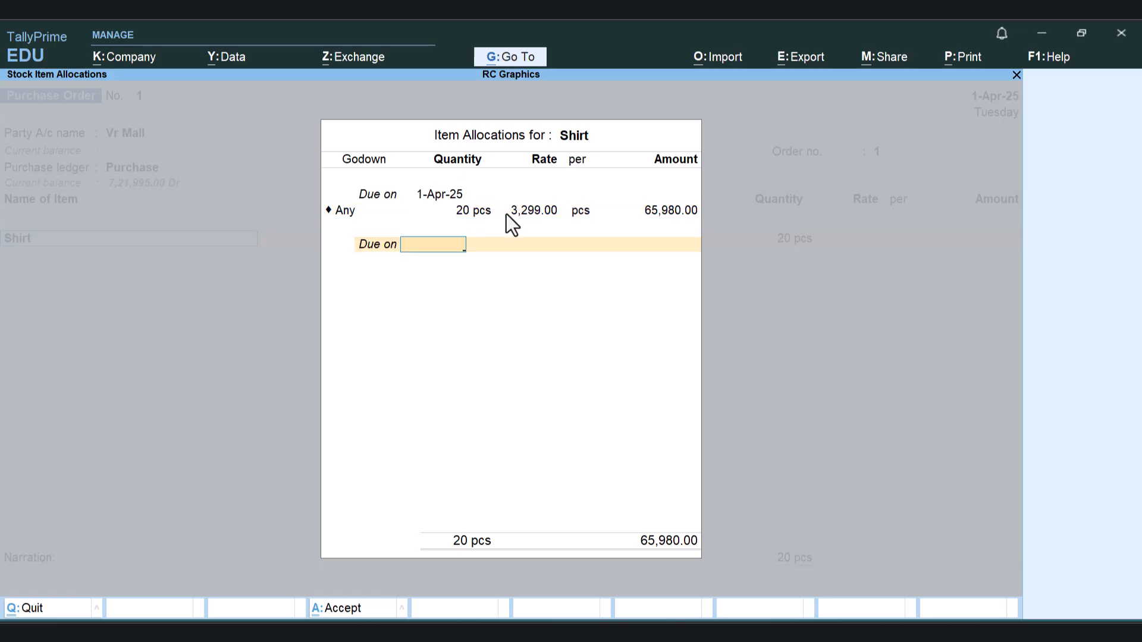
key("Return")
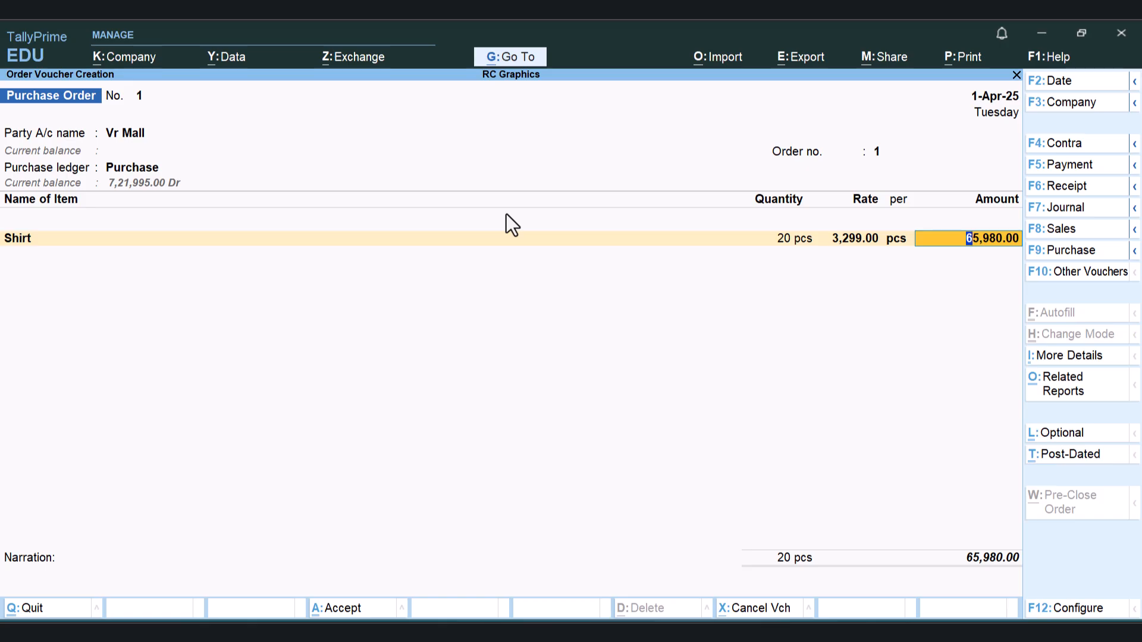
key("Return")
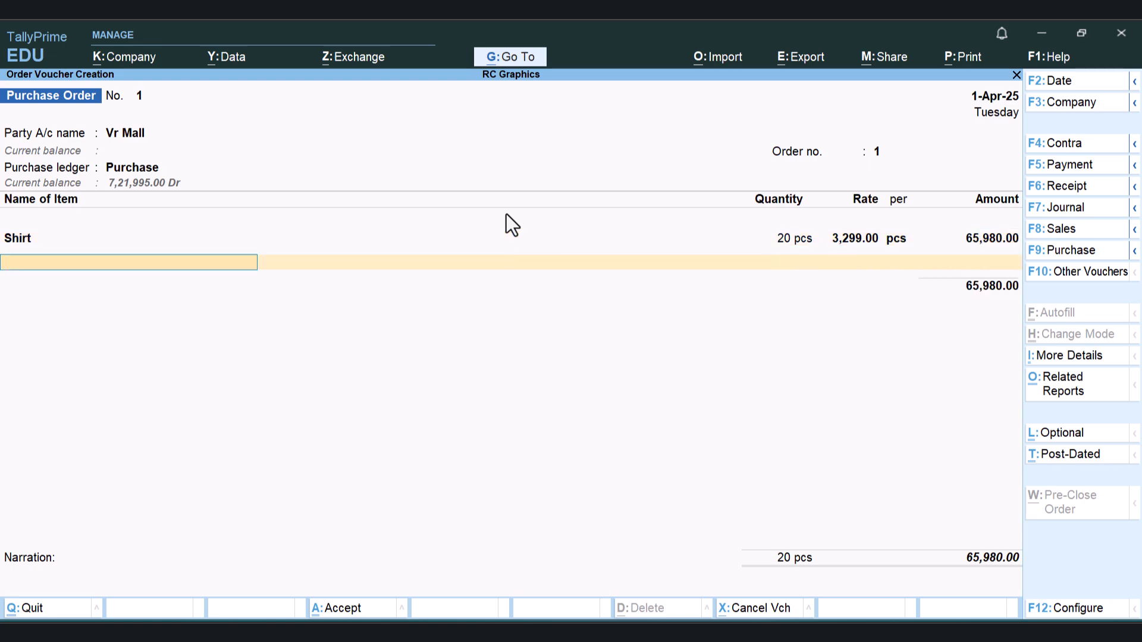
- Start a second stock item named Jeans and place it under the Van Huesan group
key("alt+c")
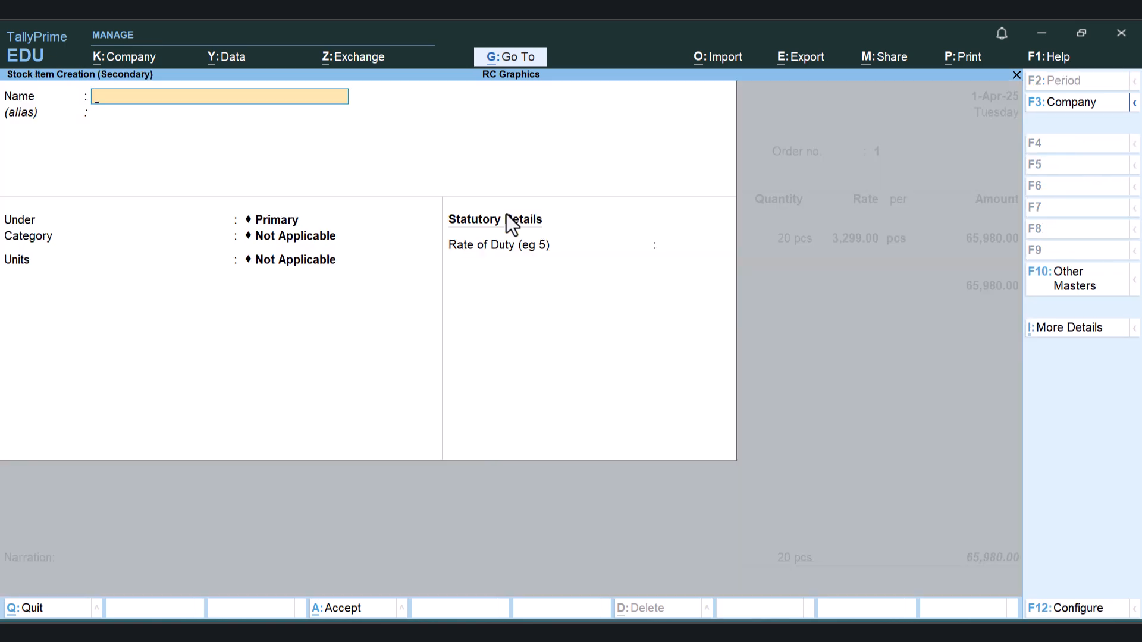
type("Jeans")
key("Return")
key("Return")
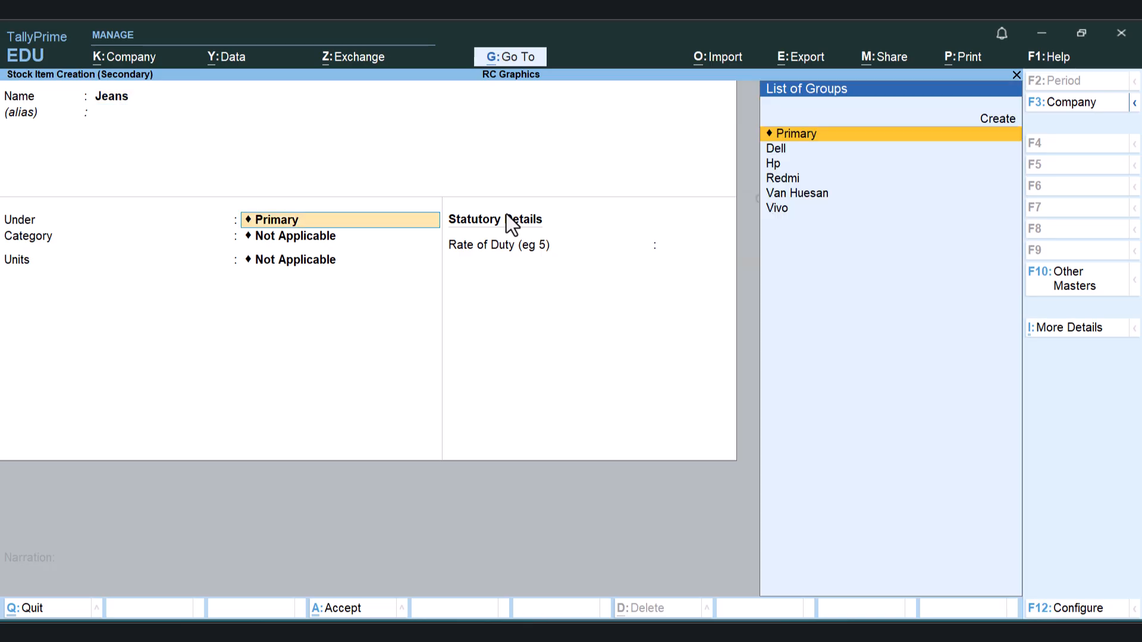
key("Down")
key("Down")
key("Down")
key("Down")
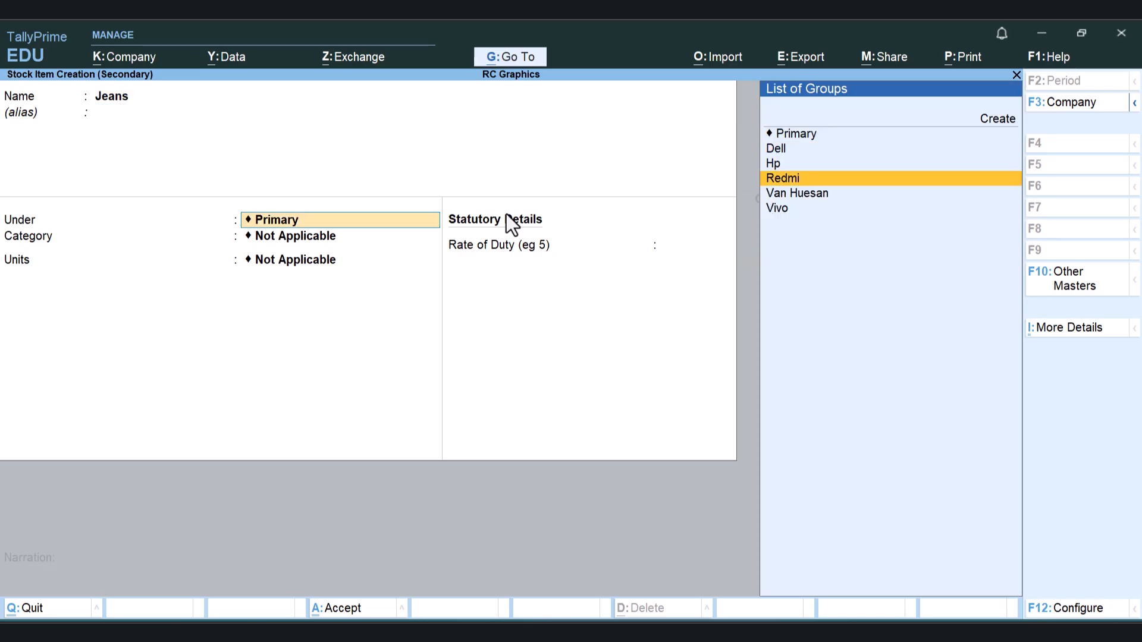
key("Return")
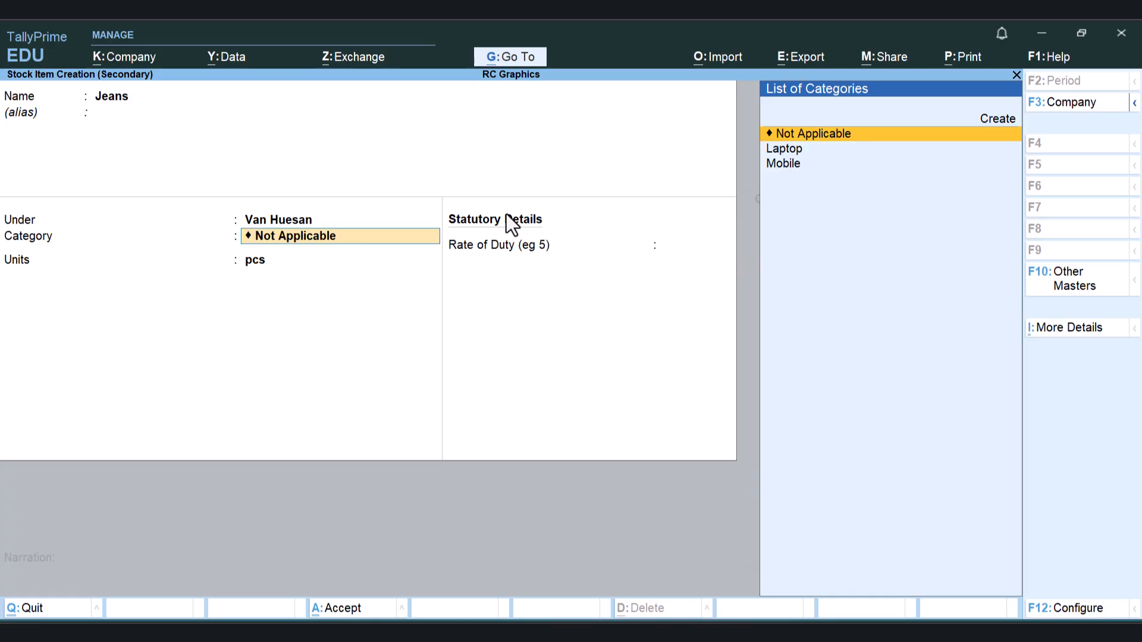
- Keep the Jeans item's category as Not Applicable, set its units to pcs, leave the duty rate blank, and save it
key("Return")
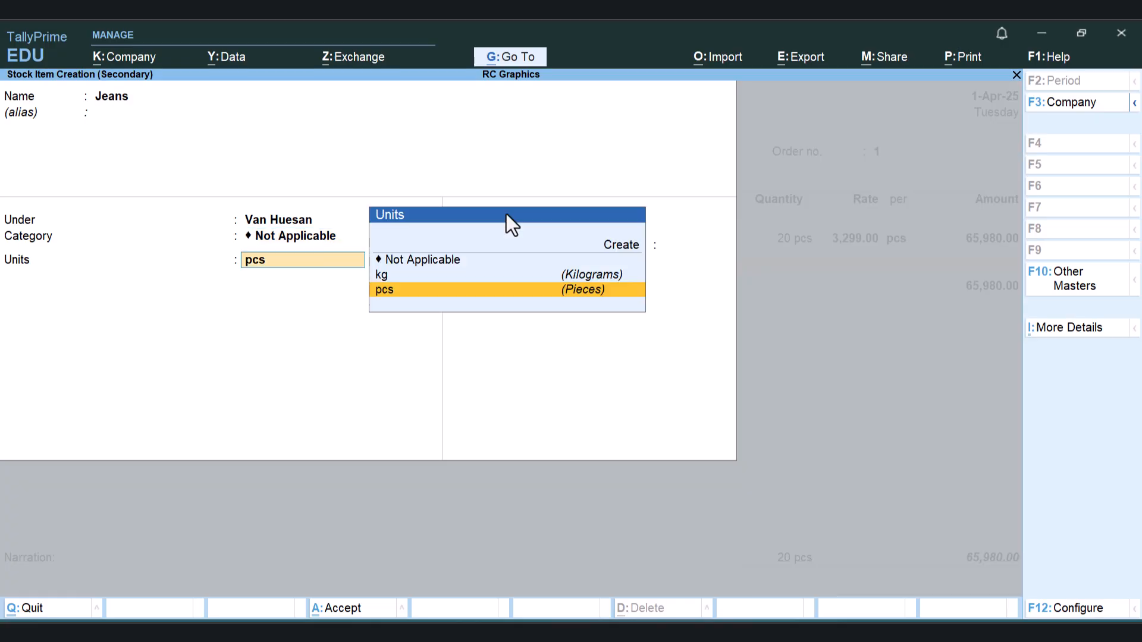
key("Return")
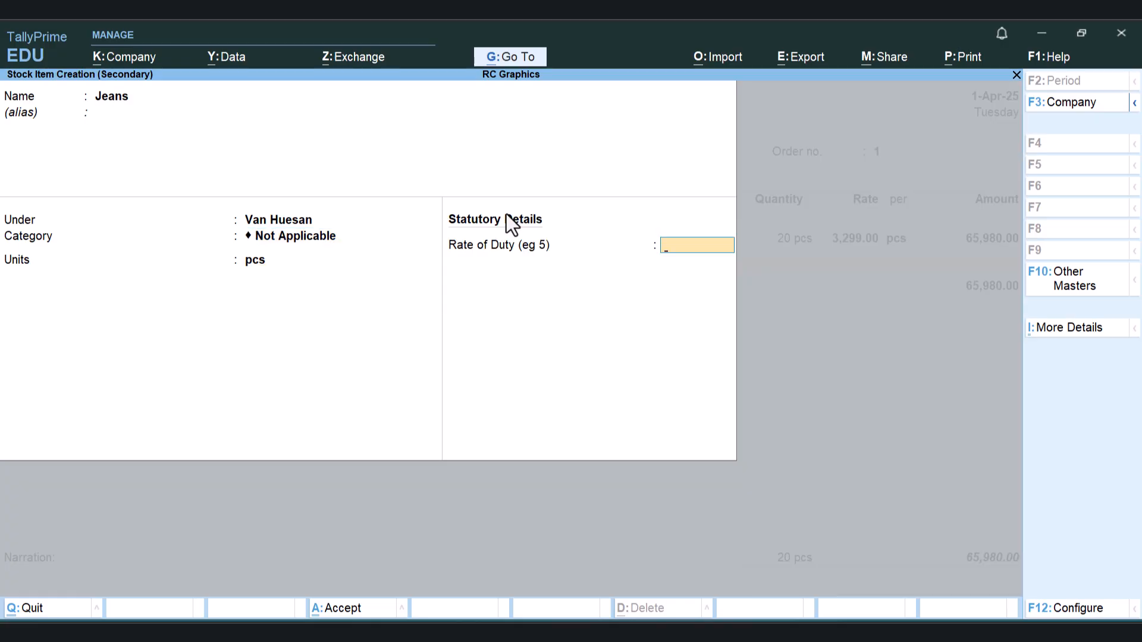
key("Return")
key("Return")
- Check the jeans order in 9 Purchase.pdf, then allocate 25 pcs due 1-Apr-25 from godown Any at 4599 per pcs and accept the line
key("Return")
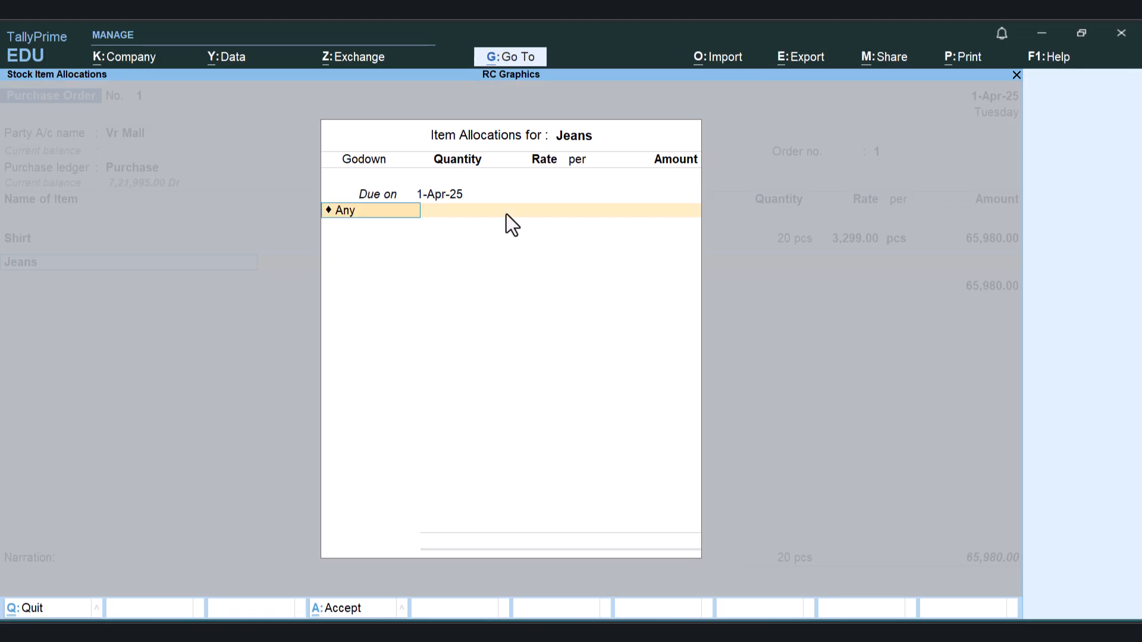
key("Return")
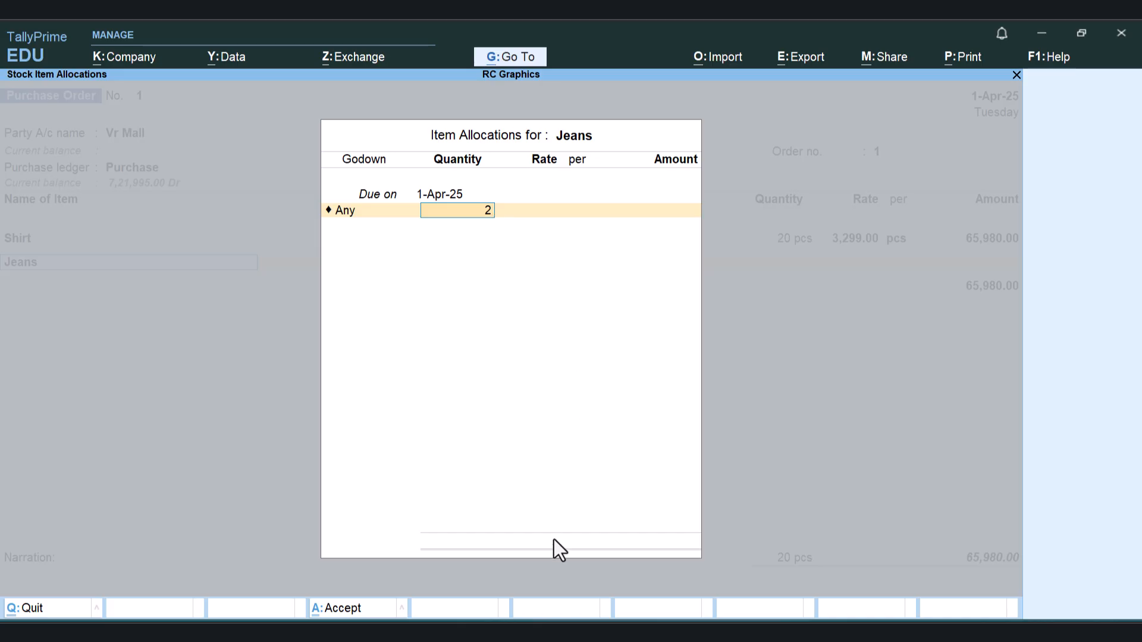
key("alt+Tab")
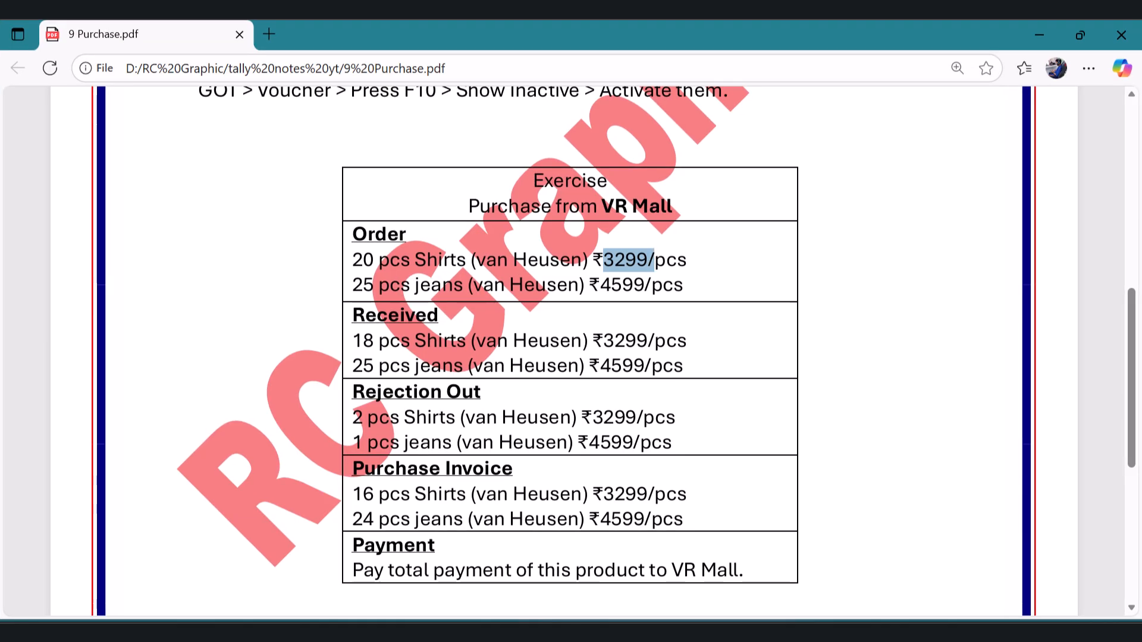
key("alt+Tab")
type("5")
key("Return")
type("4,599")
key("Return")
key("Return")
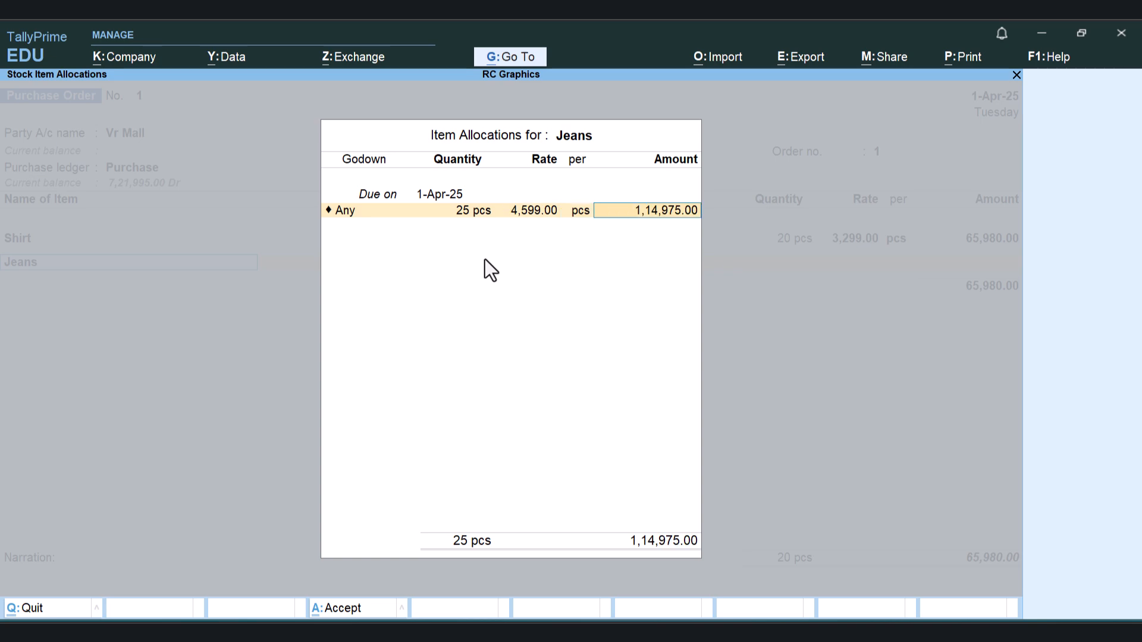
key("Return")
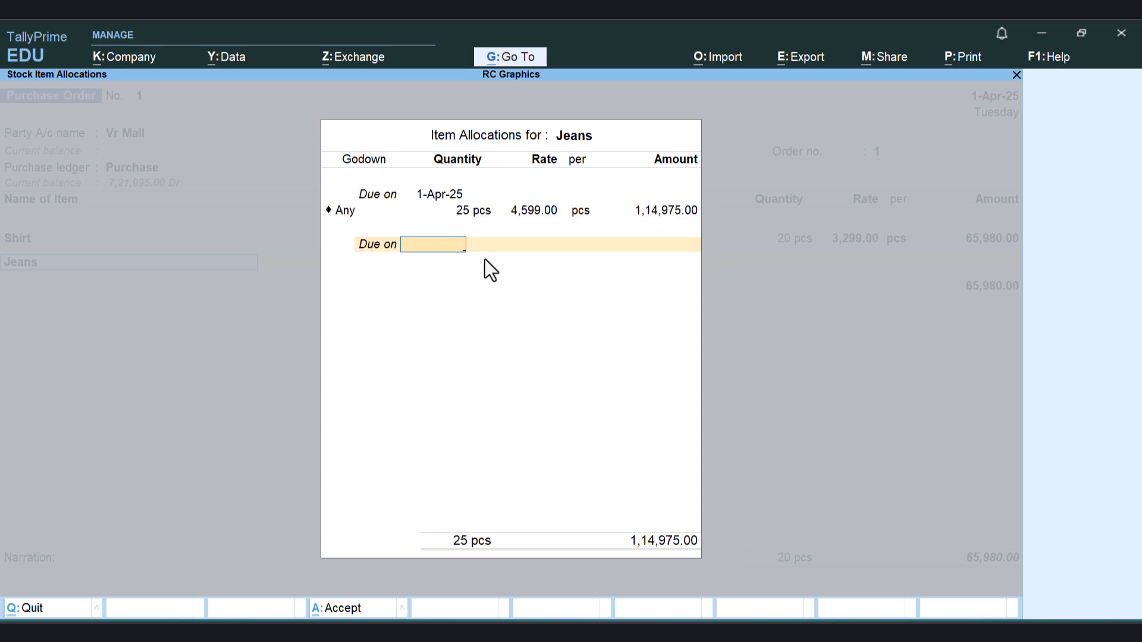
key("Return")
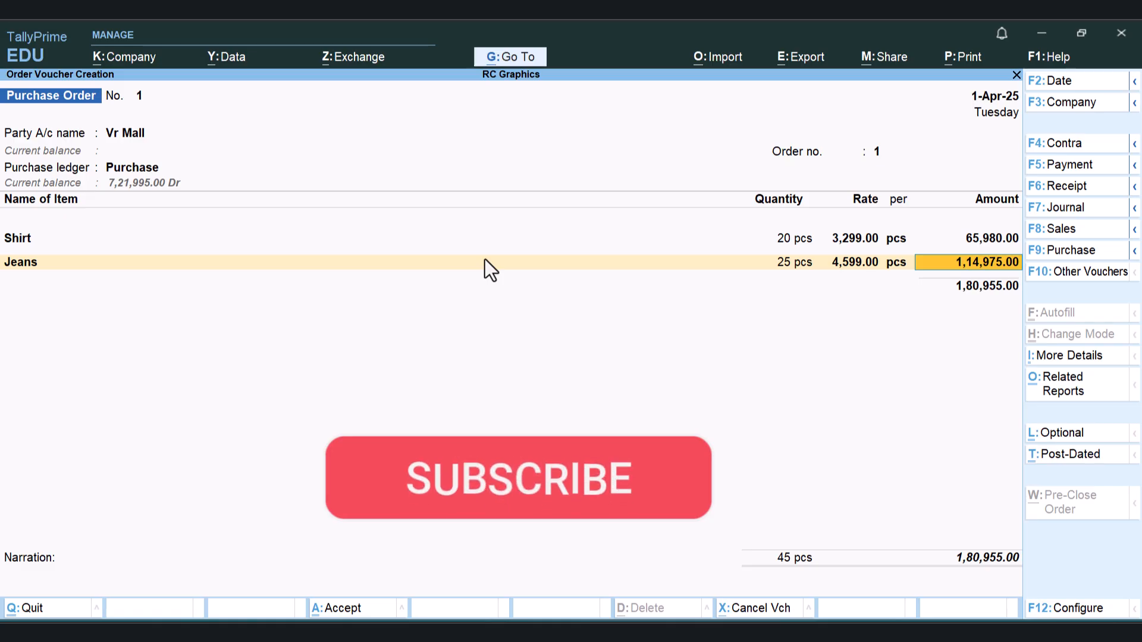
key("Return")
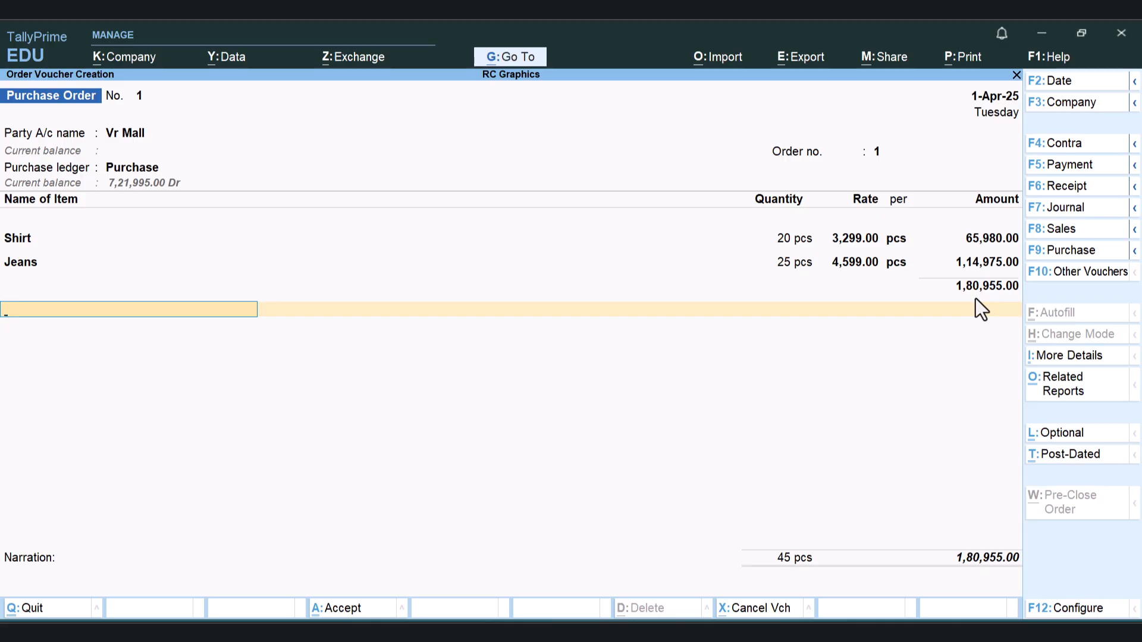
- End the item list, enter the narration "being order vr mall", and save the Purchase Order voucher
key("Return")
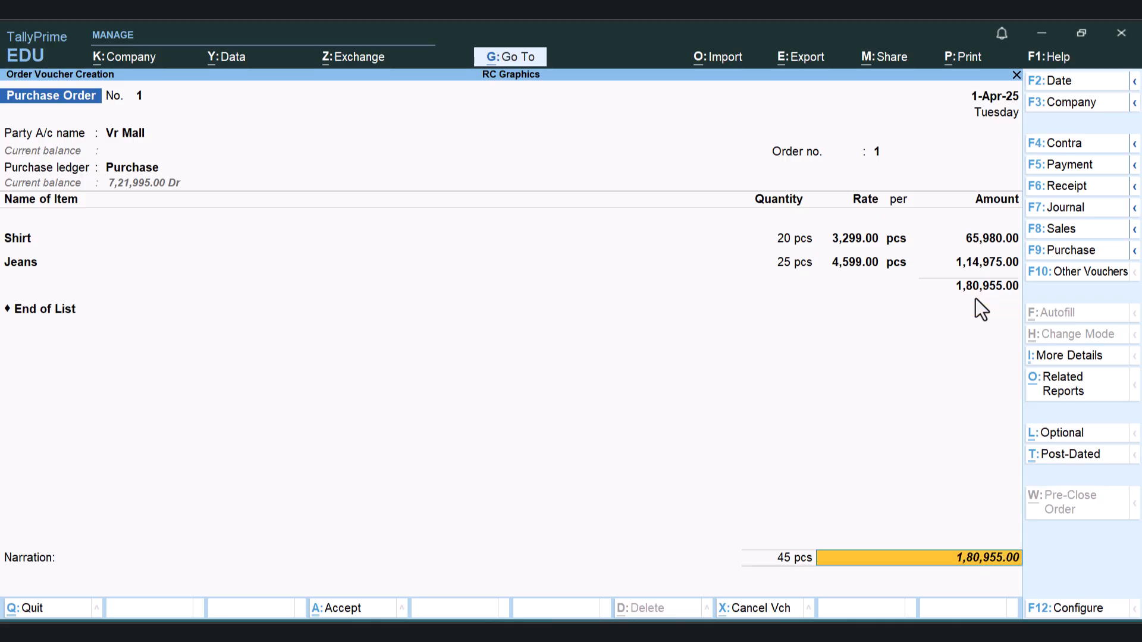
key("Return")
type("being")
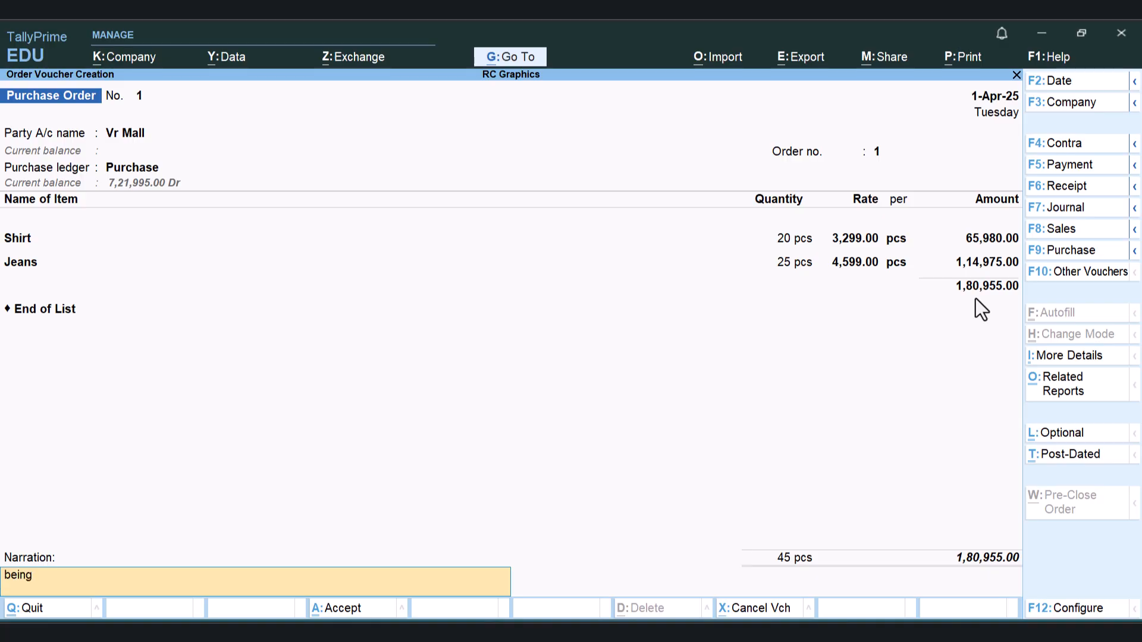
type(" order")
type("b")
key("BackSpace")
type("vr mall")
key("Return")
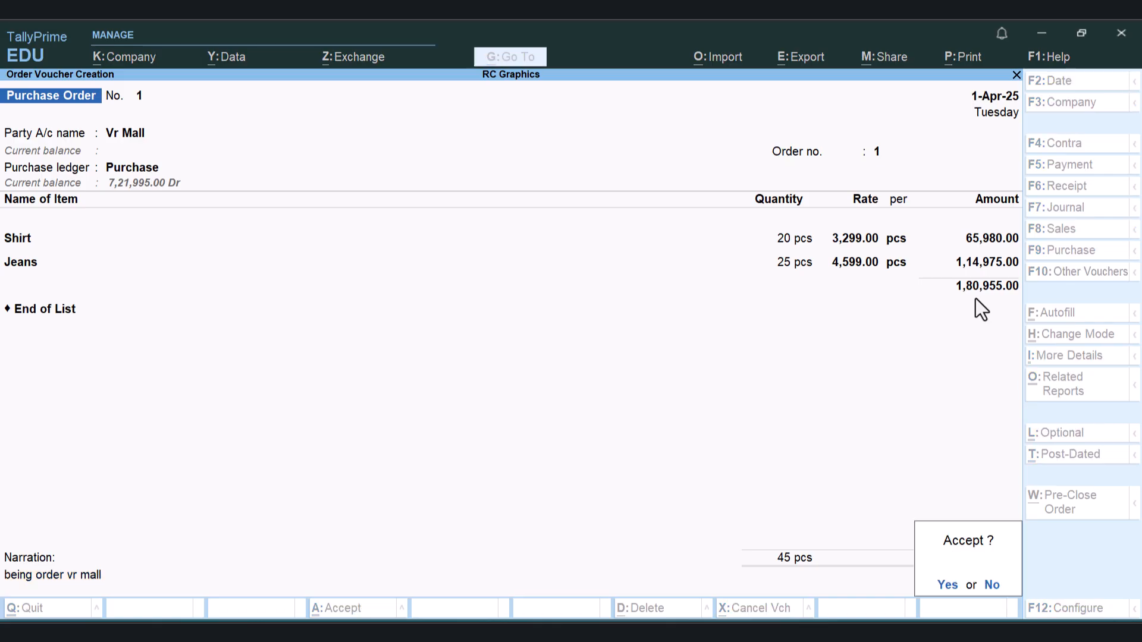
key("Return")
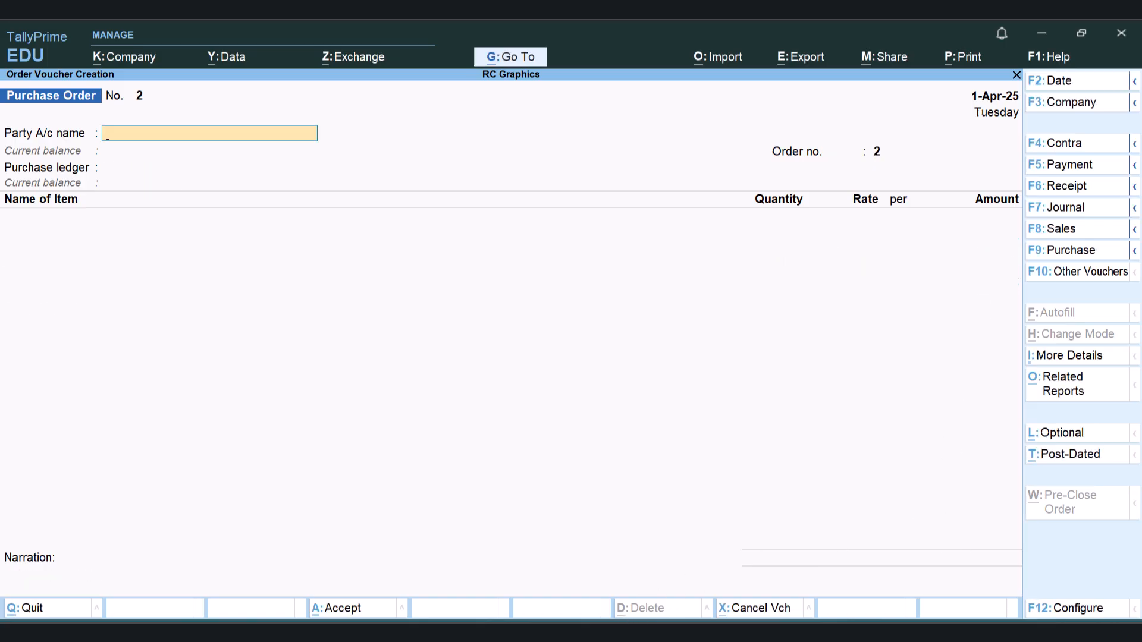
- Switch to 9 Purchase.pdf and review the Order and Received sections of the VR Mall exercise
left_click(627, 632)
scroll(448, 234, "down", 1)
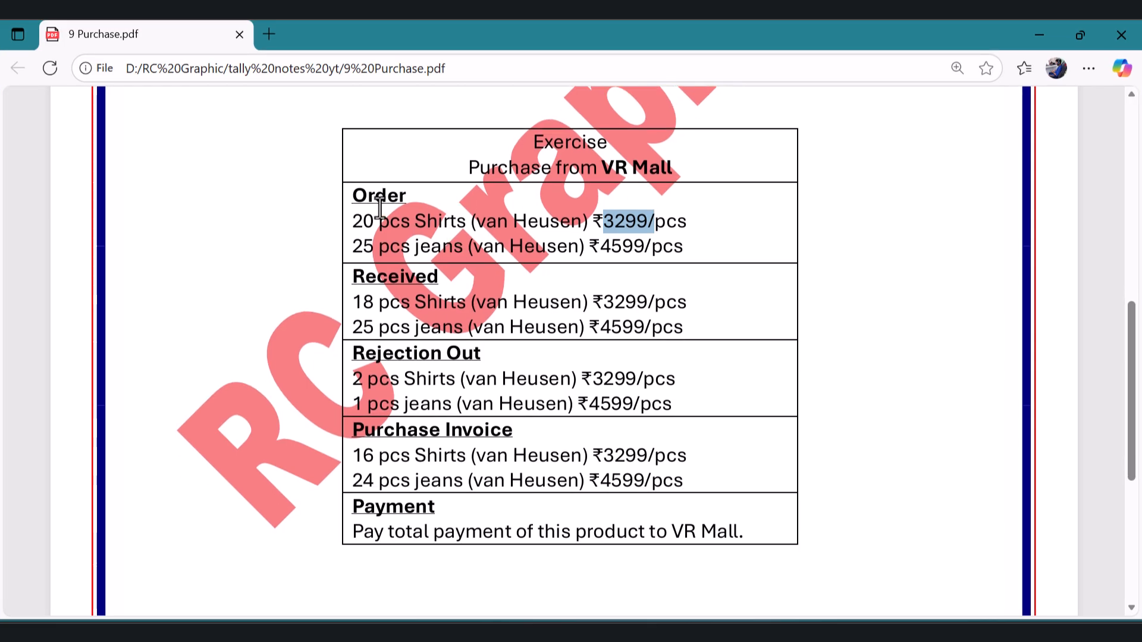
left_click_drag(353, 194, 440, 217)
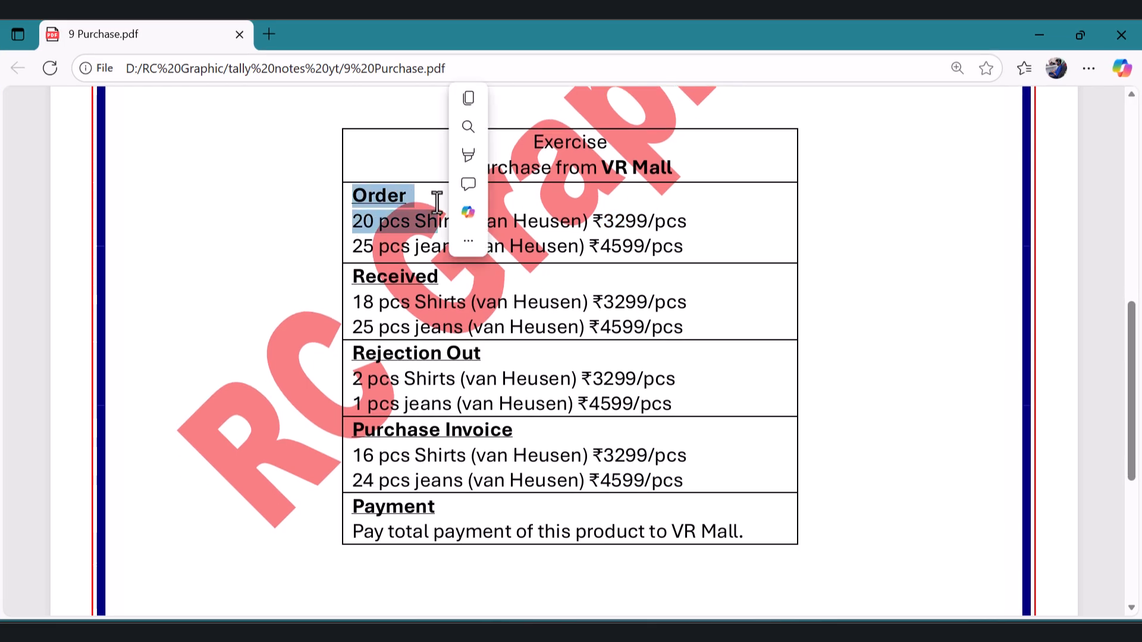
left_click(421, 235)
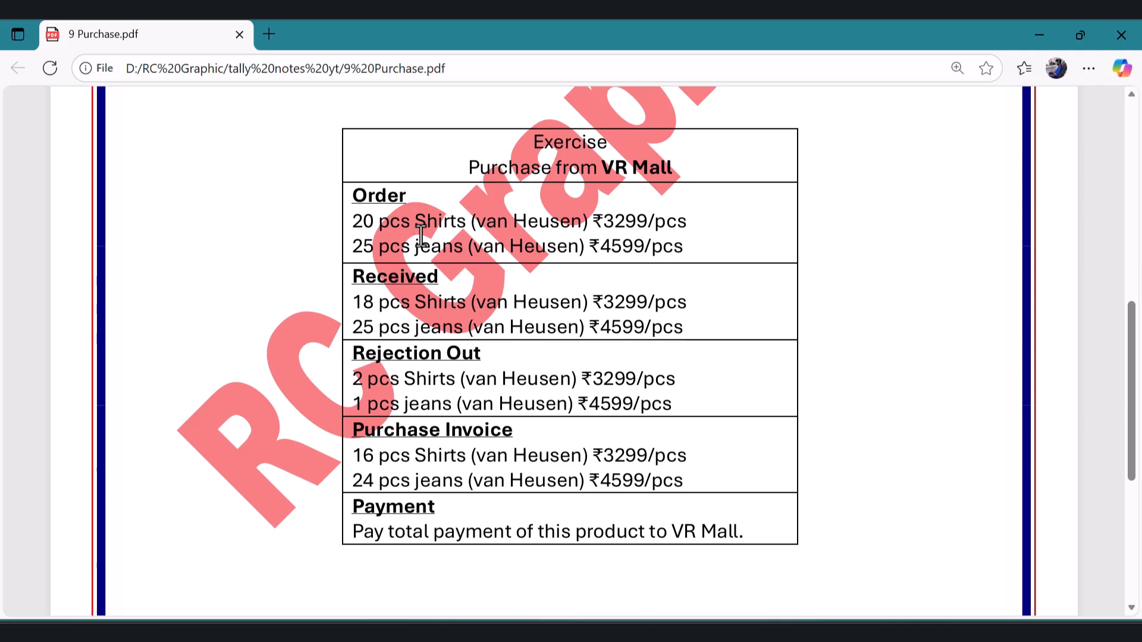
left_click_drag(351, 274, 451, 281)
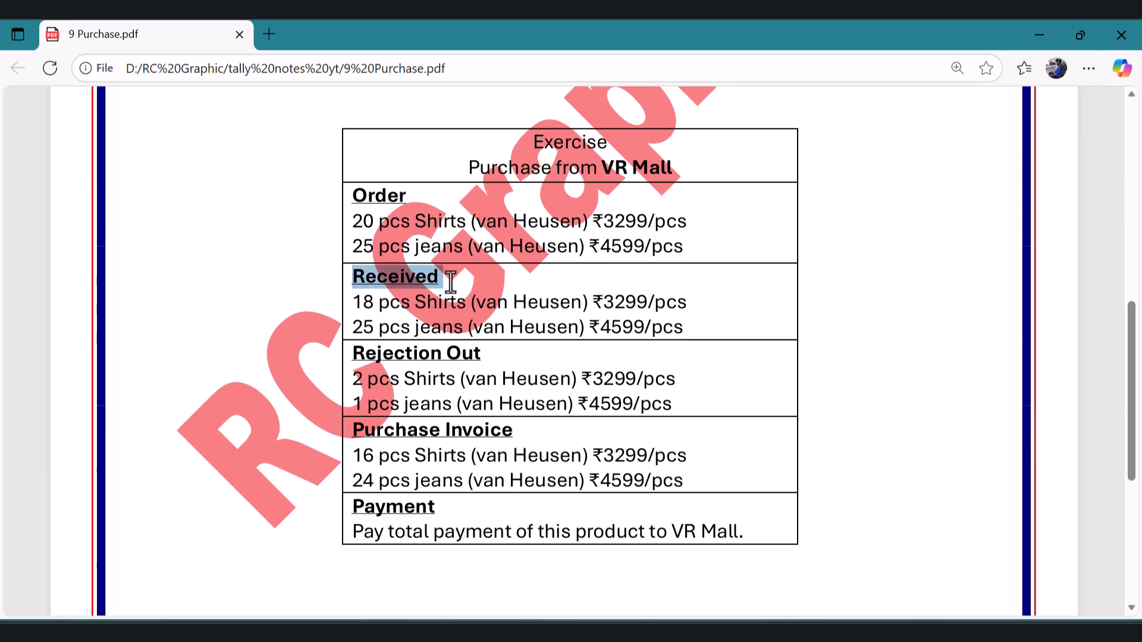
left_click(522, 332)
- Review the voucher name and shortcut table and the steps for activating all vouchers, and return to TallyPrime
scroll(523, 332, "up", 10)
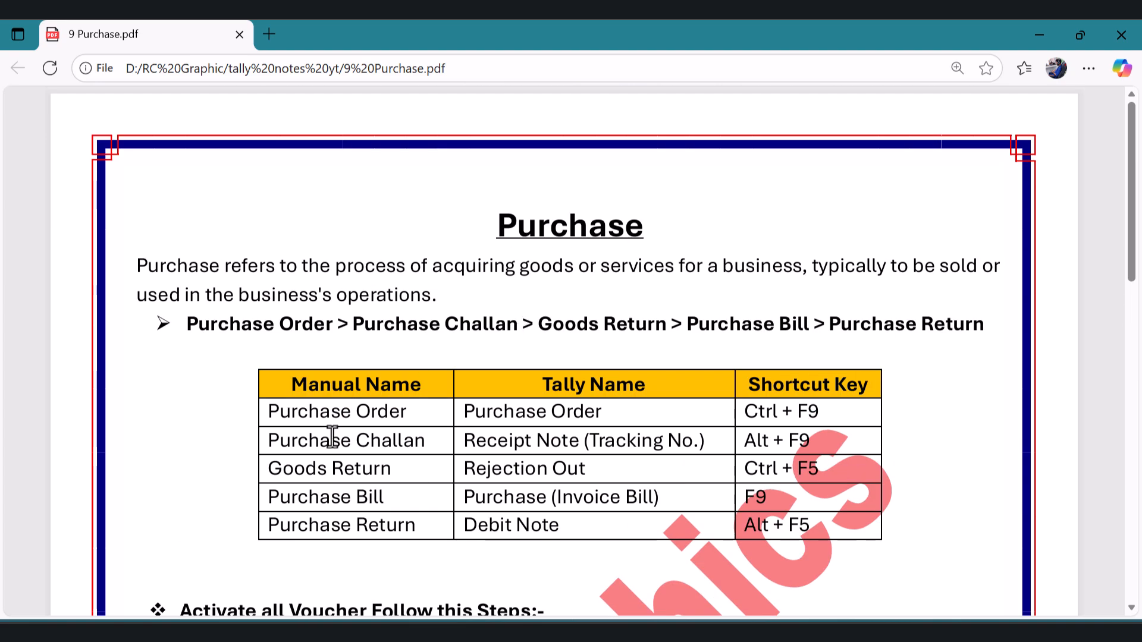
left_click_drag(268, 396, 815, 515)
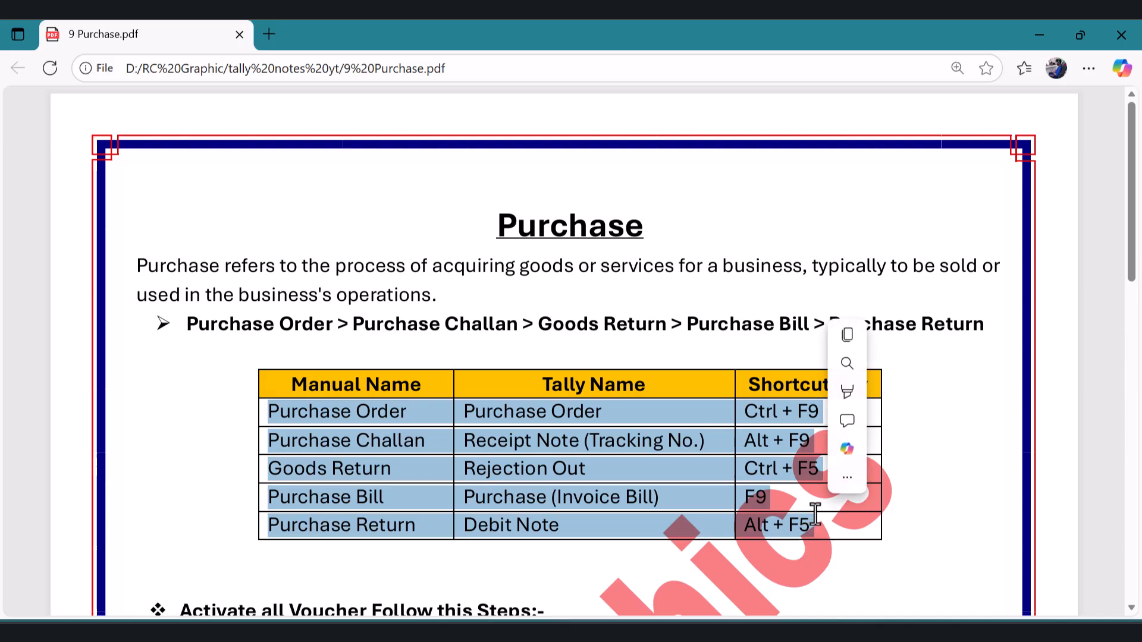
left_click(434, 417)
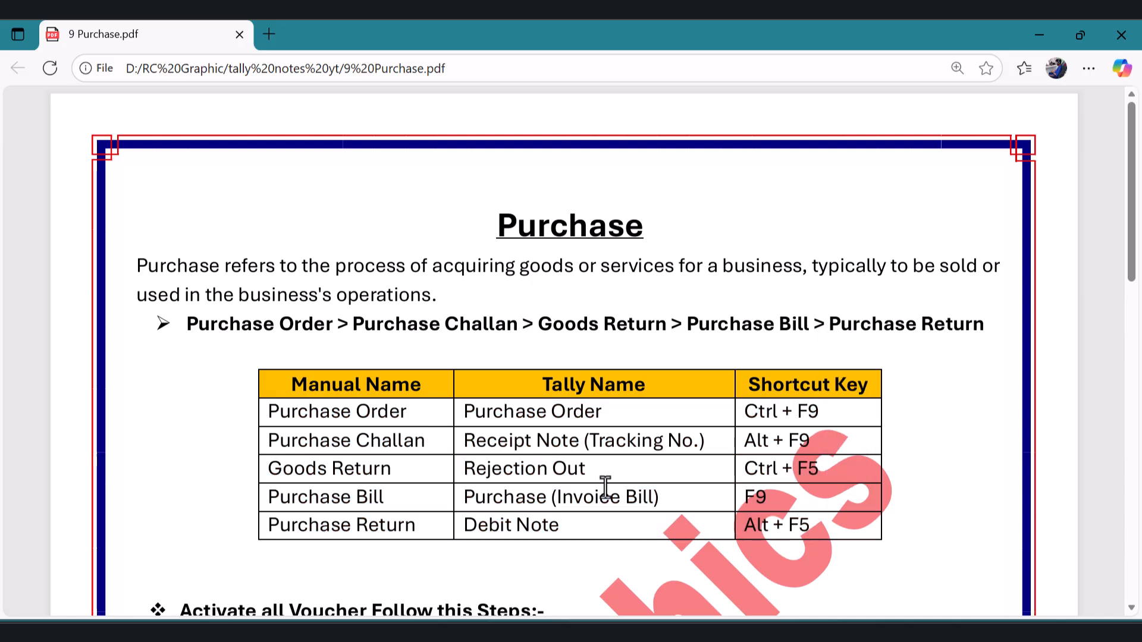
scroll(606, 486, "down", 4)
left_click_drag(186, 396, 791, 398)
scroll(534, 331, "up", 1)
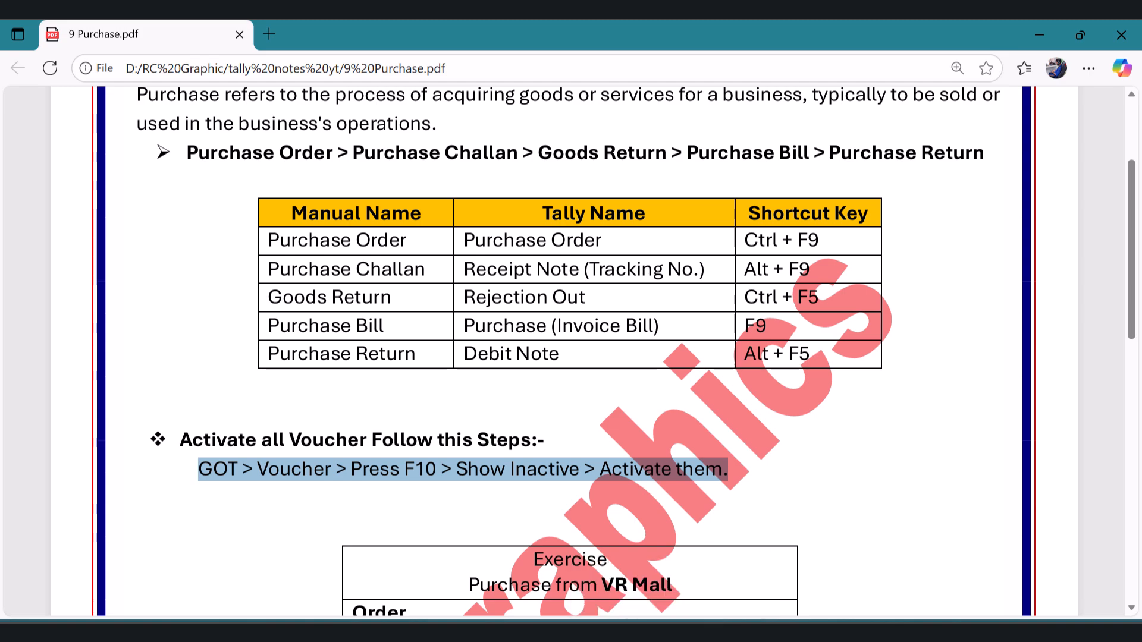
left_click(670, 632)
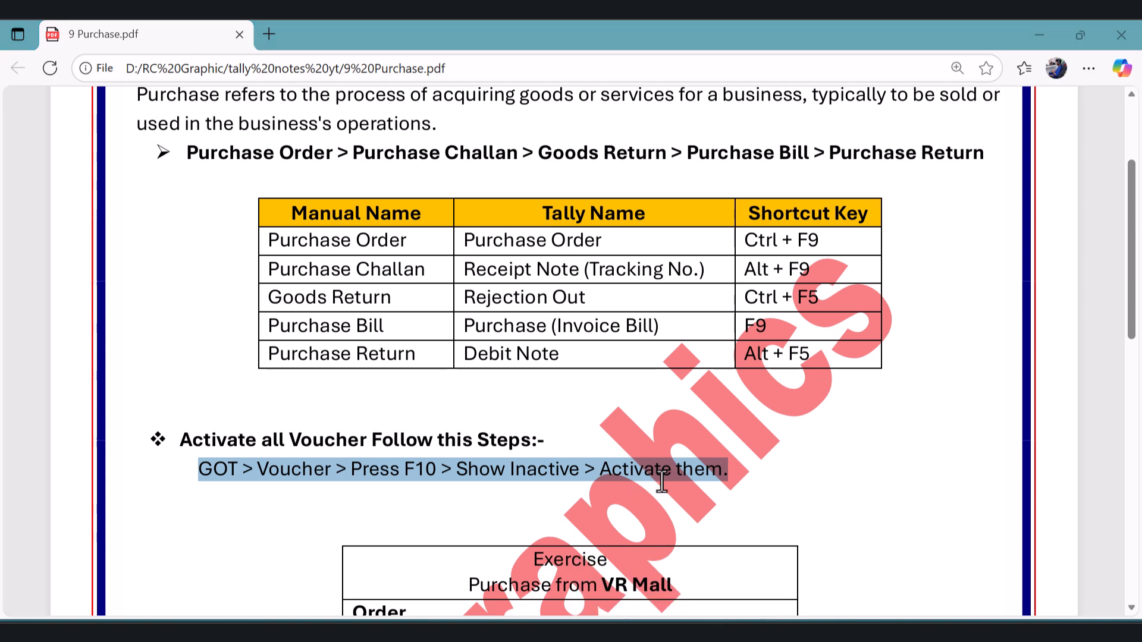
left_click(614, 632)
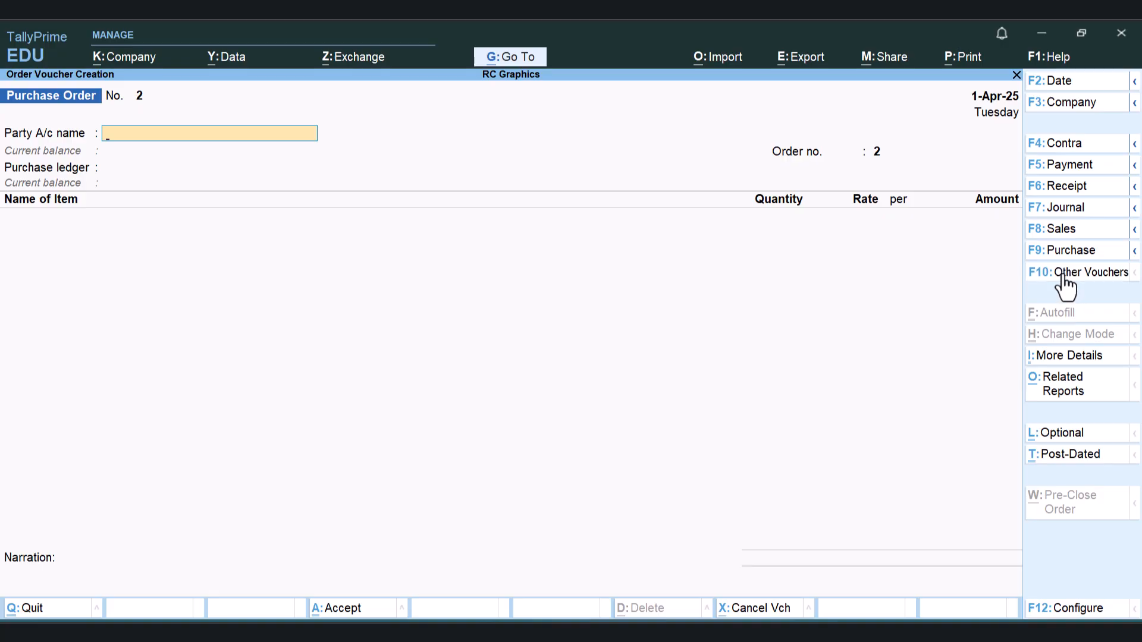
- Open the list of other voucher types and show the inactive ones
left_click(1064, 275)
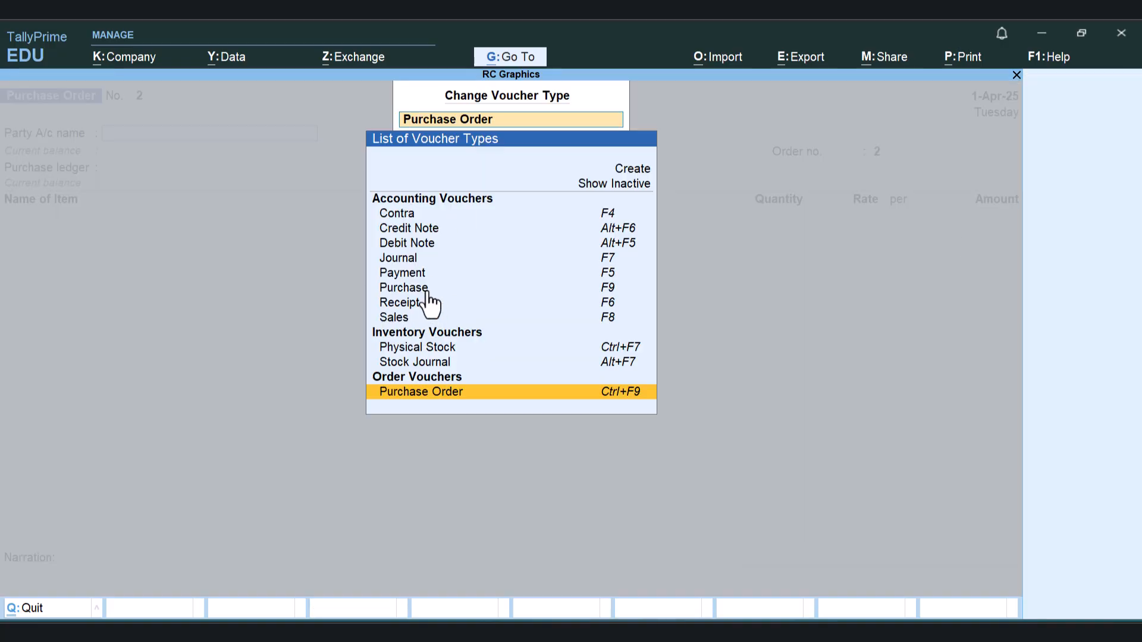
key("Up")
key("Up")
key("Up")
key("Up")
key("Up")
key("Up")
key("Up")
key("Up")
key("Up")
key("Up")
key("Up")
key("Up")
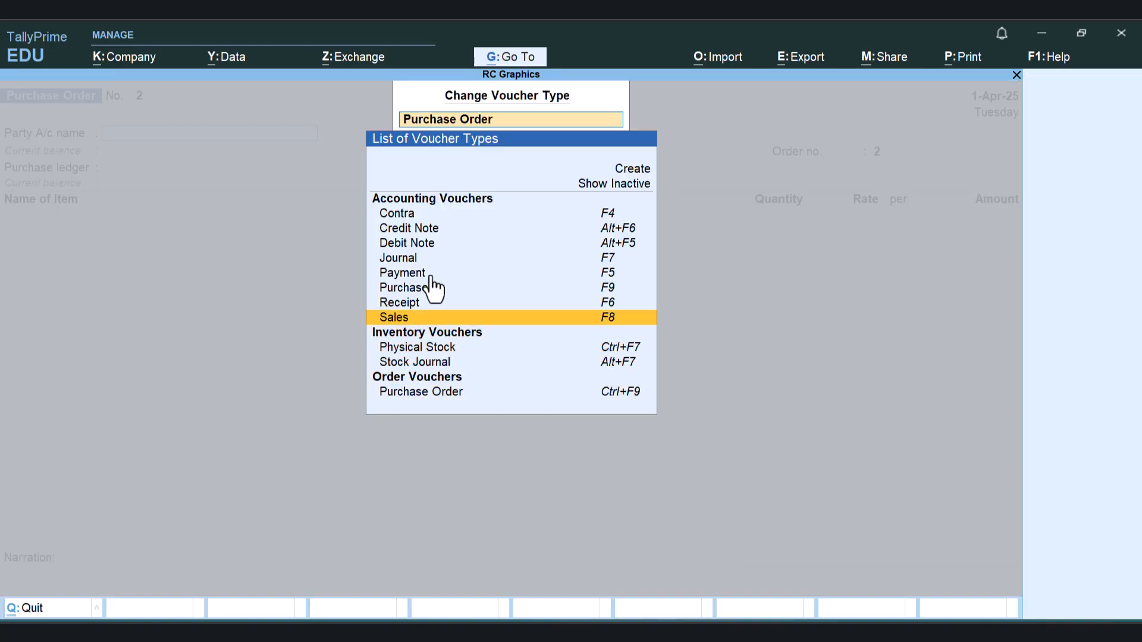
key("Up")
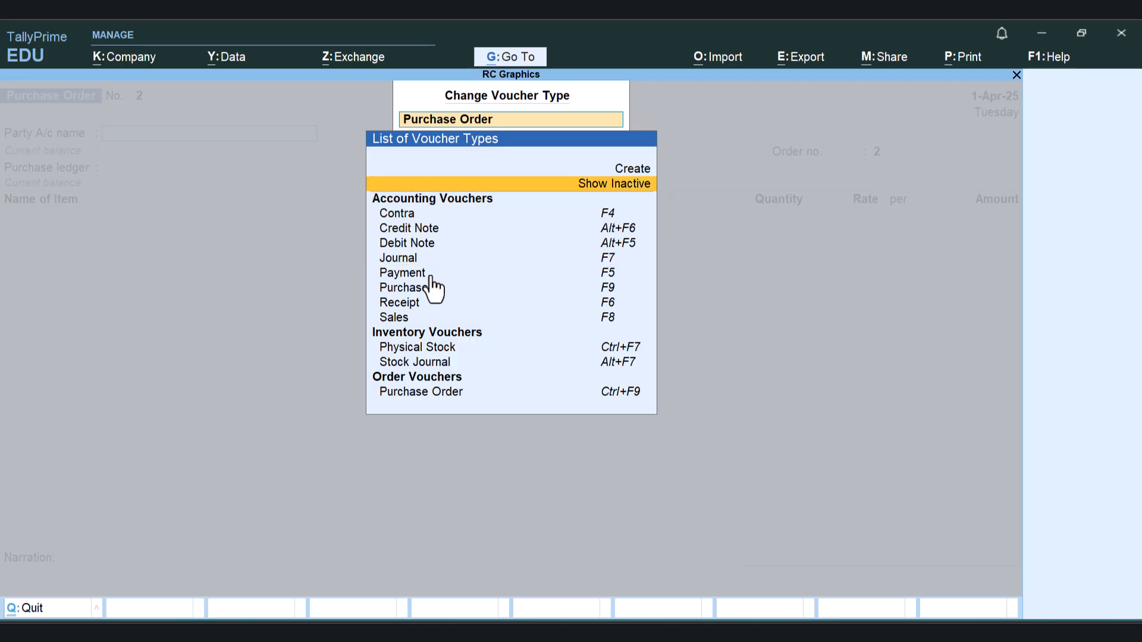
key("Return")
- Look through the accounting, inventory and order vouchers in the expanded voucher type list
key("Down")
key("Down")
key("Down")
key("Down")
key("Down")
key("Down")
key("Down")
key("Down")
key("Down")
key("Down")
key("Down")
key("Down")
key("Down")
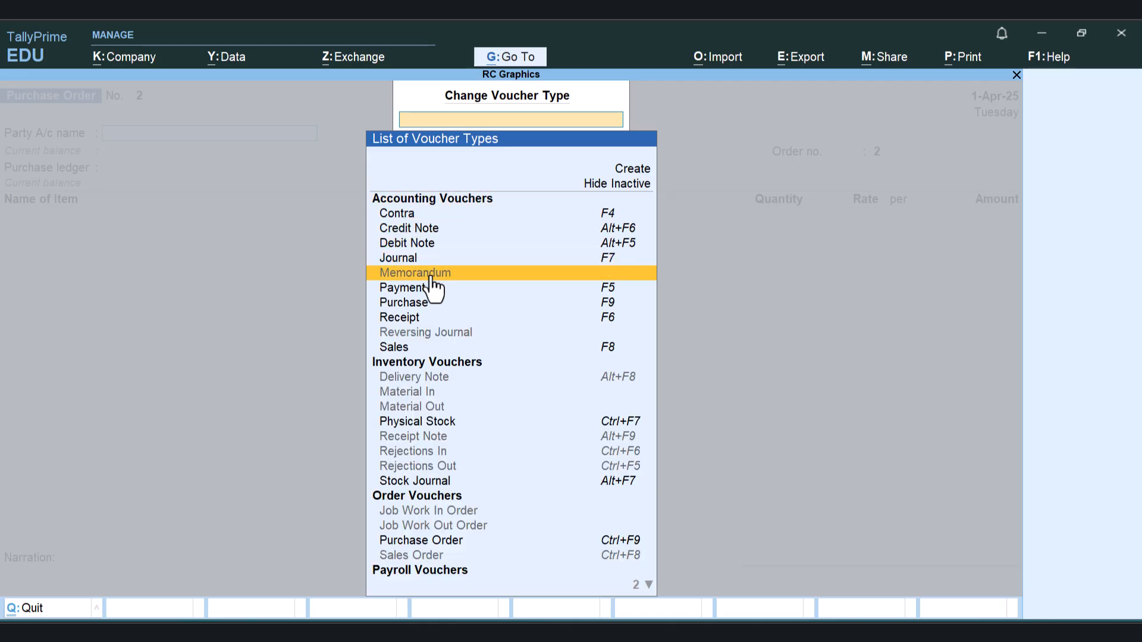
key("Down")
key("Down")
key("Down")
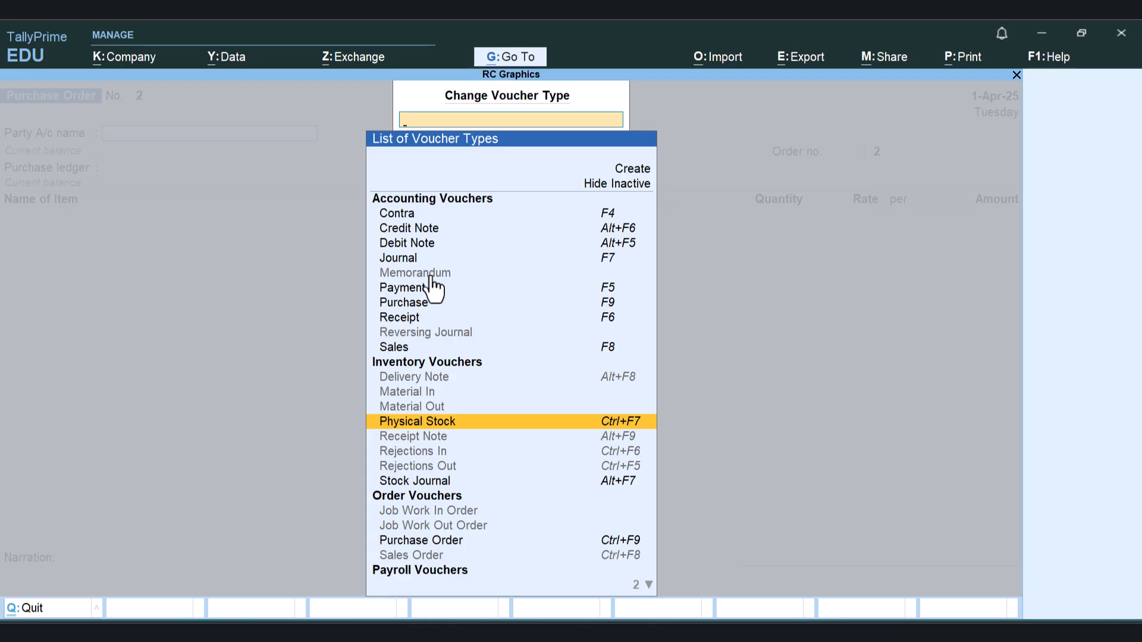
key("Down")
key("Down")
key("Down")
key("Down")
key("Down")
key("Down")
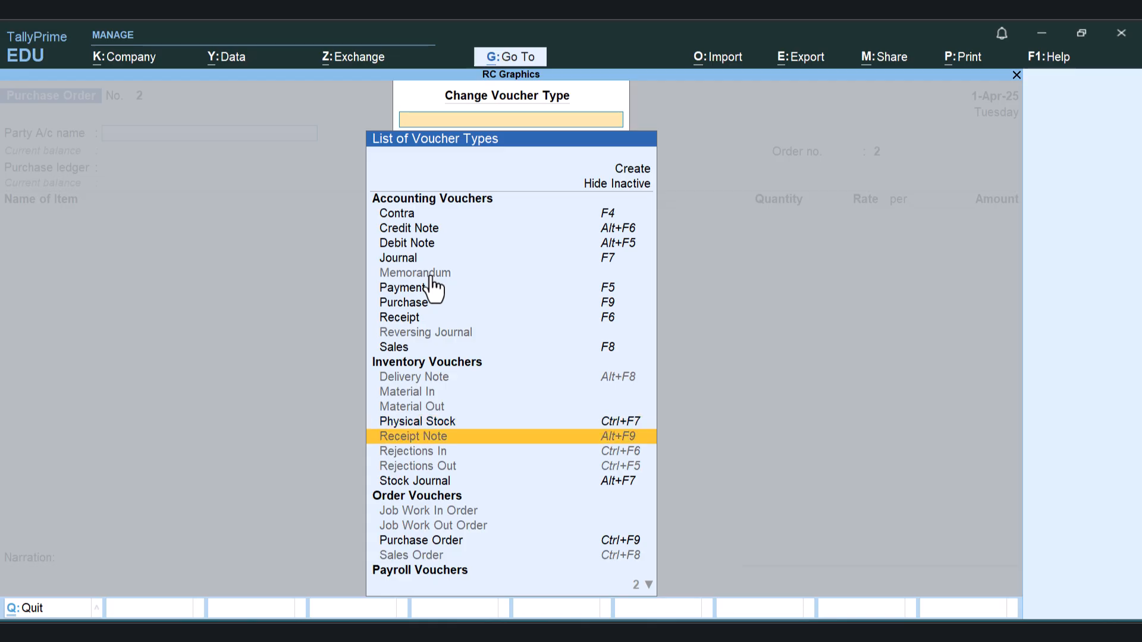
key("Down")
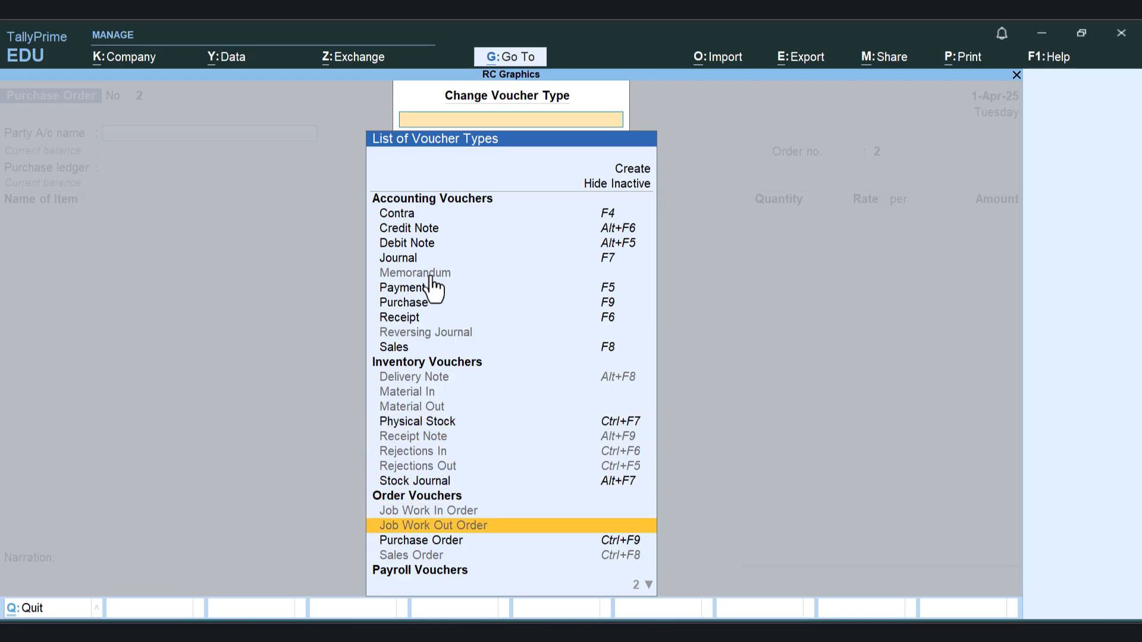
- Check the Received section of the exercise in 9 Purchase.pdf and return to the voucher type list in TallyPrime
left_click(592, 632)
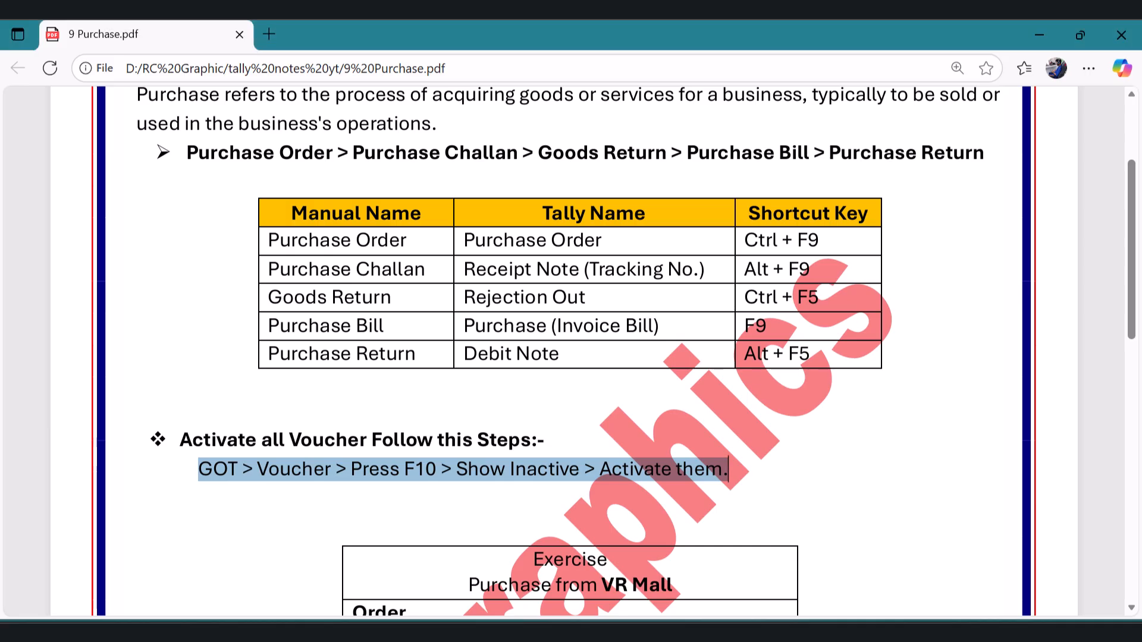
scroll(424, 362, "down", 1)
scroll(423, 362, "down", 8)
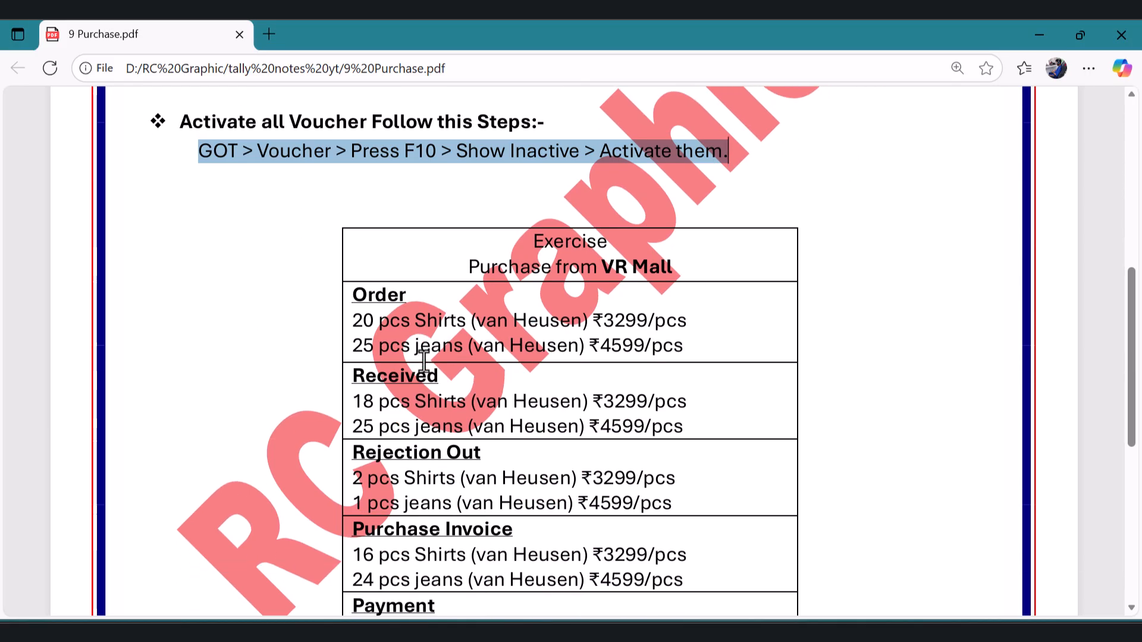
scroll(372, 234, "up", 1)
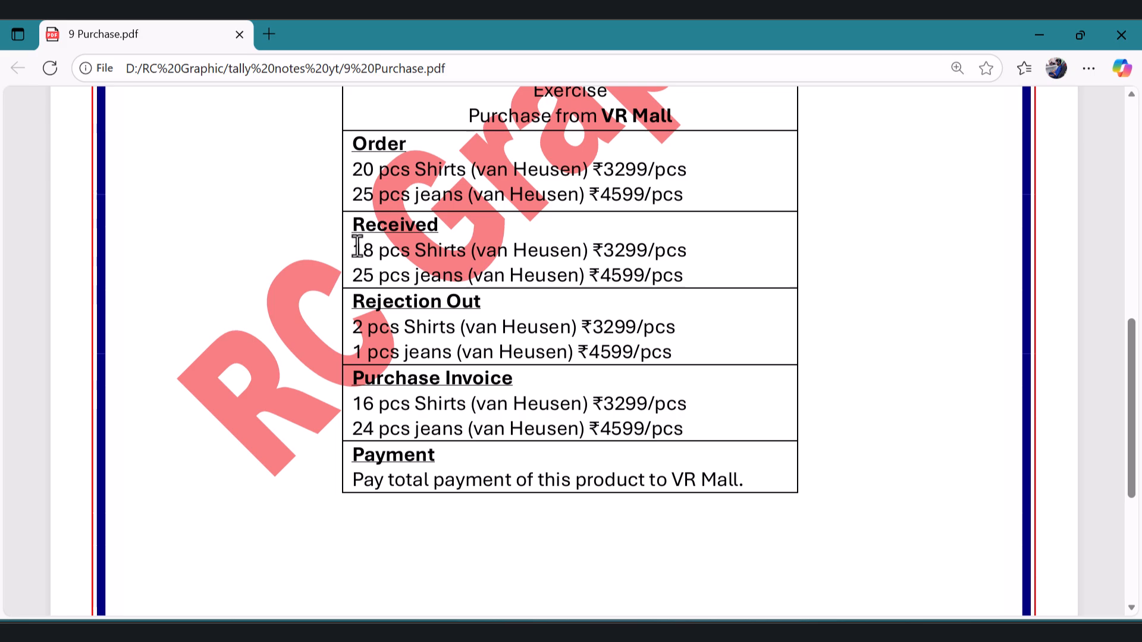
left_click(592, 632)
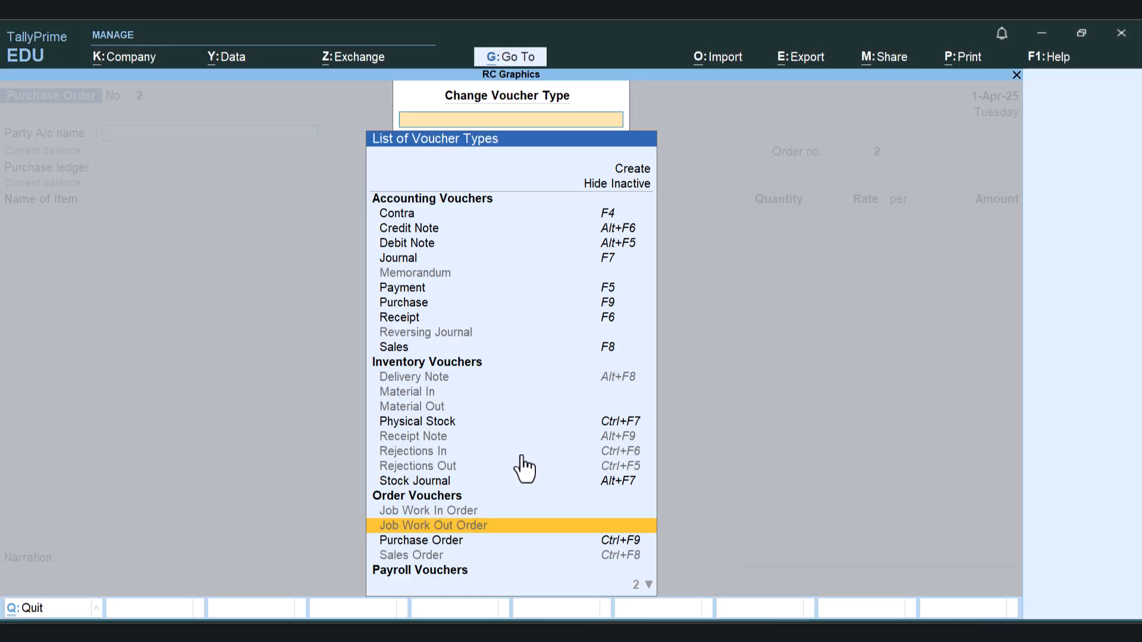
- Select the inactive Receipt Note voucher type from the inventory vouchers and activate it
key("Up")
key("Up")
key("Up")
key("Up")
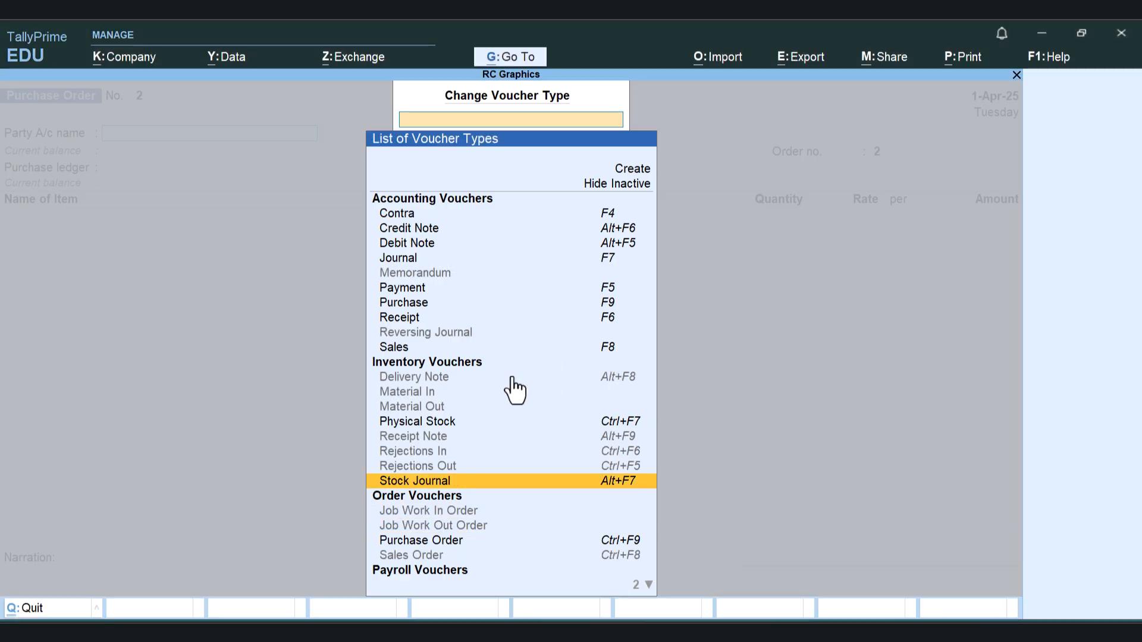
key("Up")
key("Return")
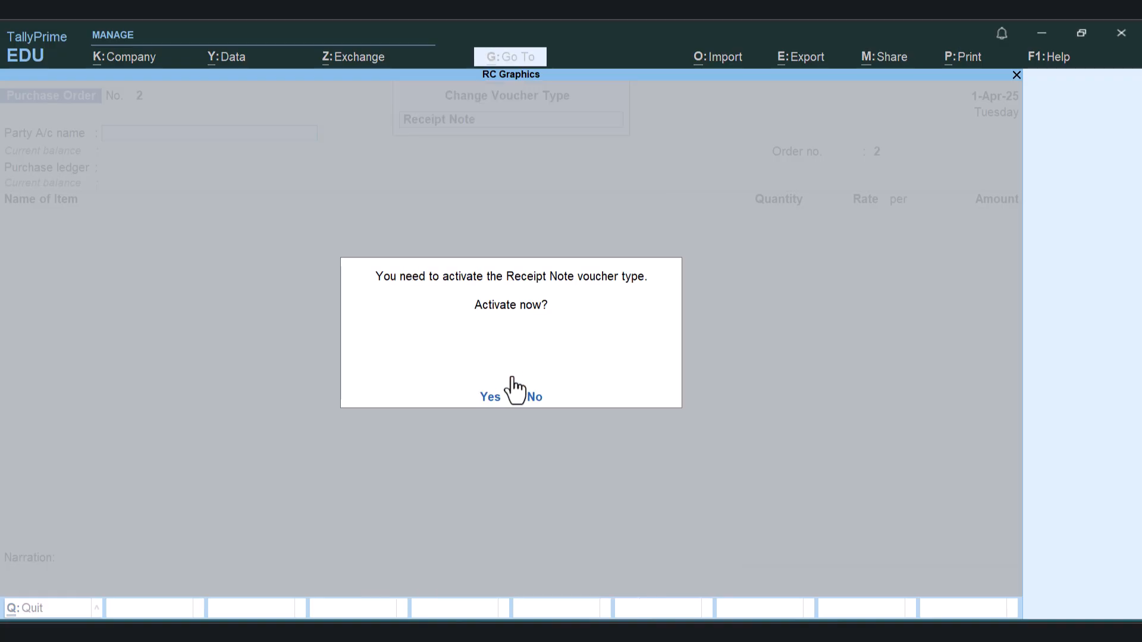
key("Return")
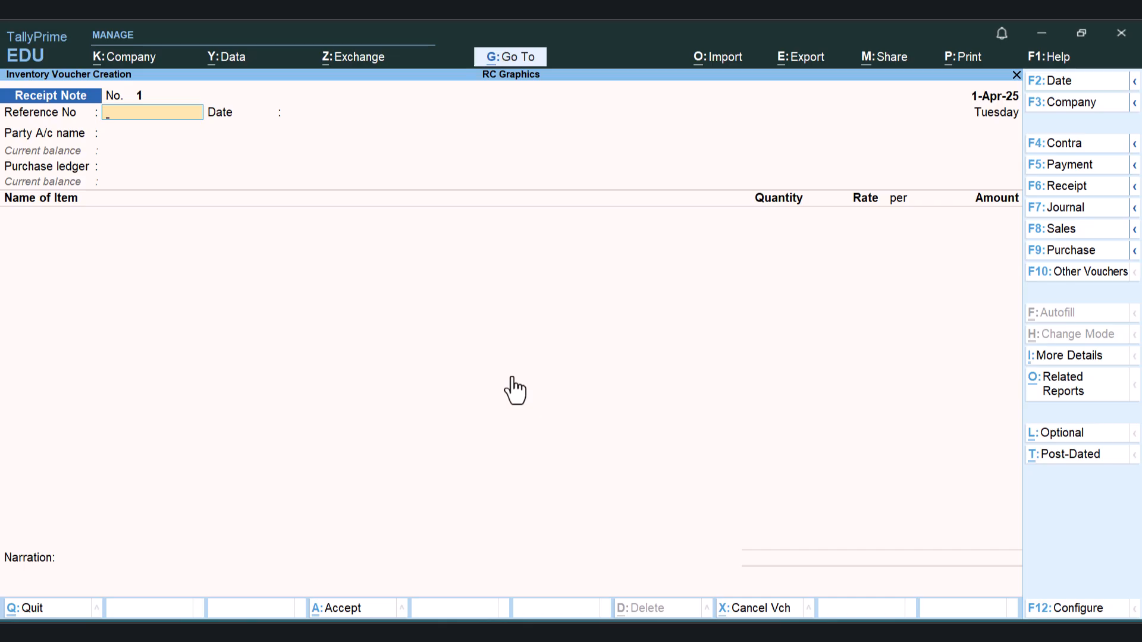
- Enter reference number 2025/001 dated 1-Apr-25 on the Receipt Note and choose Vr Mall as the party account
type("2025/001")
key("Return")
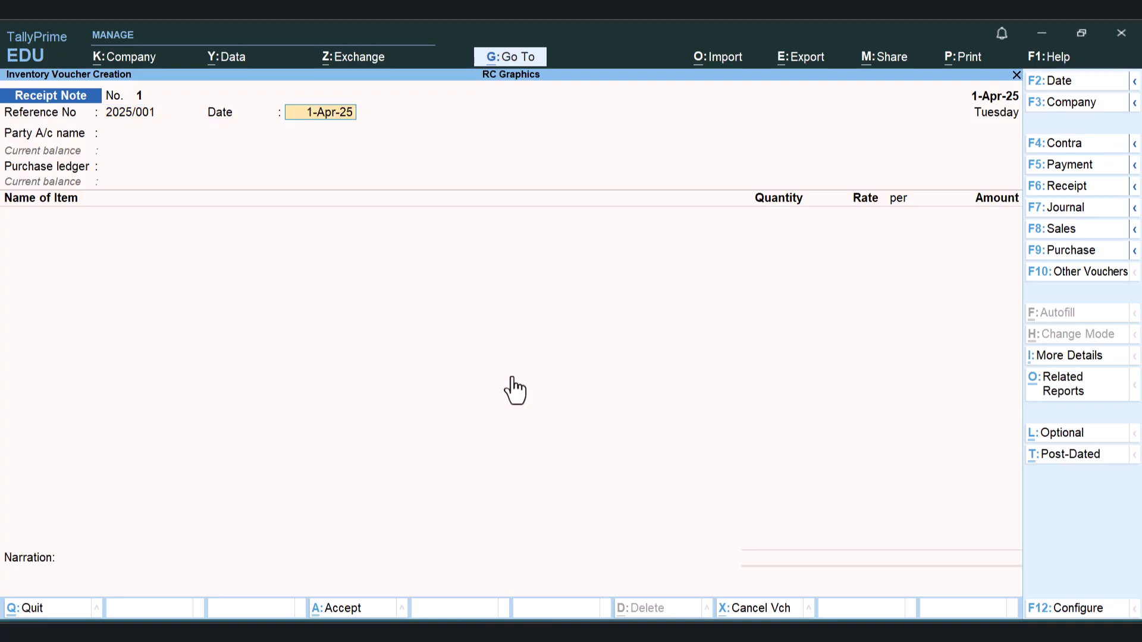
key("Return")
key("Down")
key("Down")
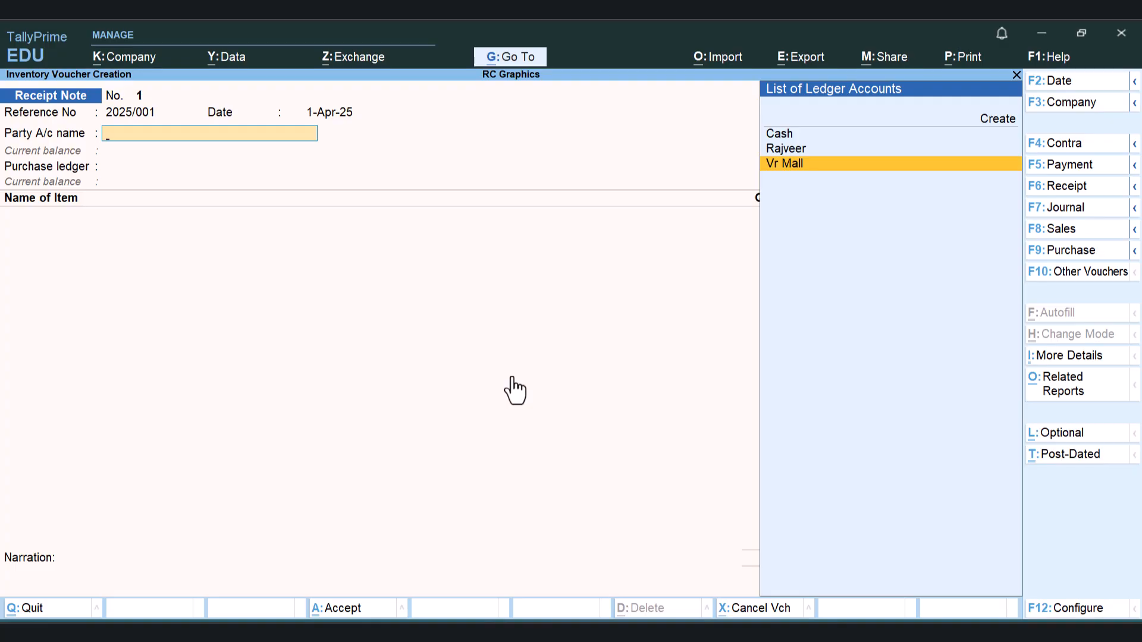
key("Return")
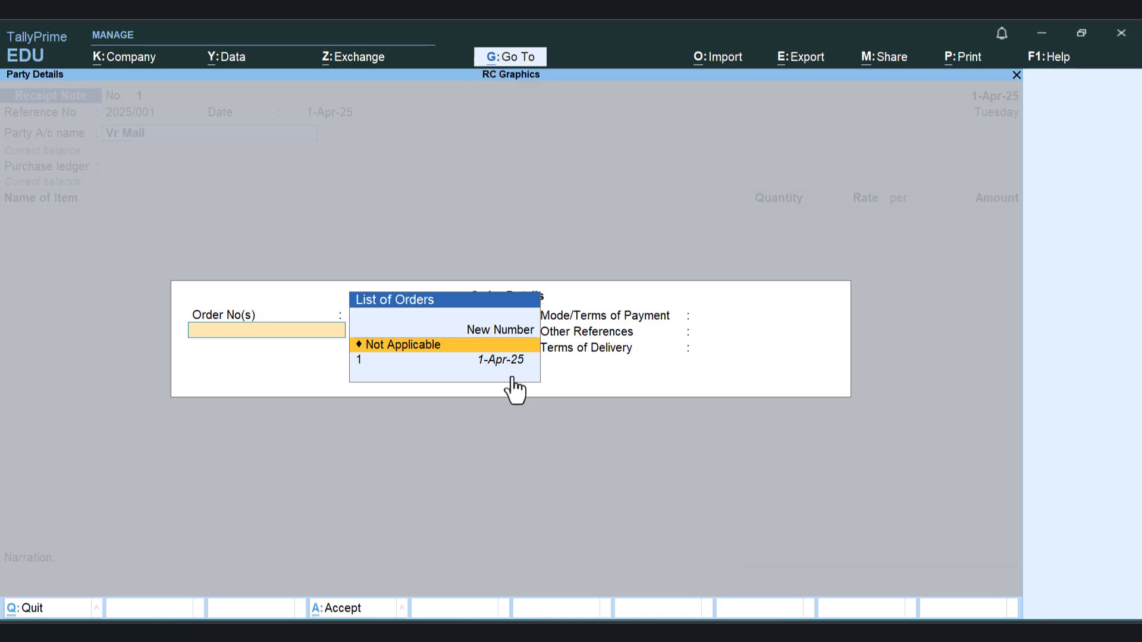
- Link the Receipt Note to the existing purchase order dated 1-Apr-25, leaving payment terms, other references and delivery terms blank
key("Down")
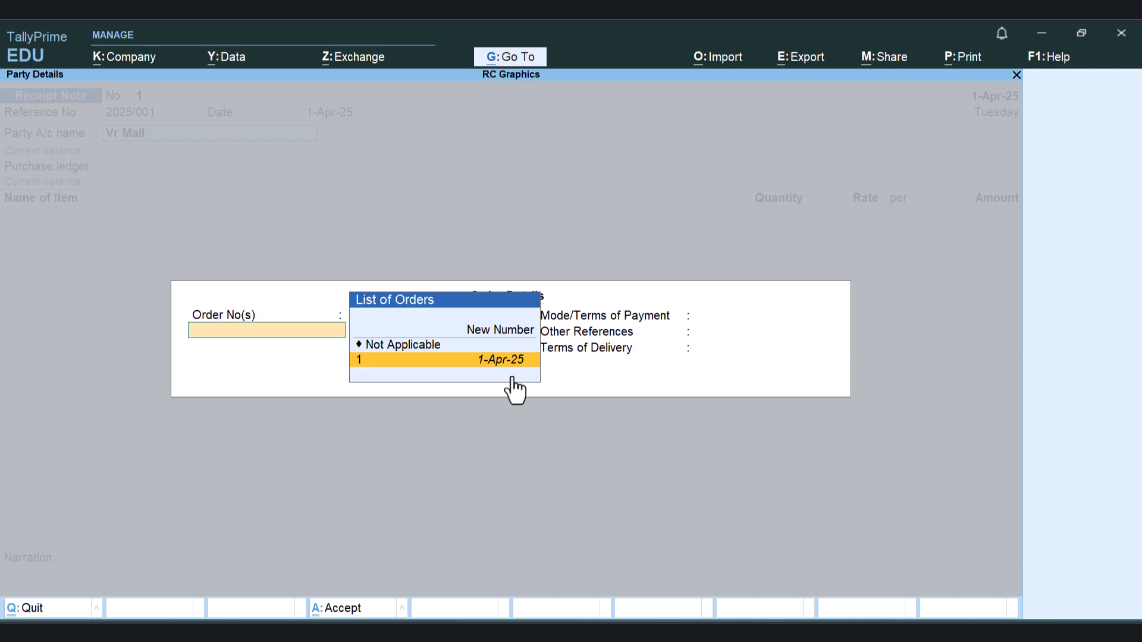
key("Return")
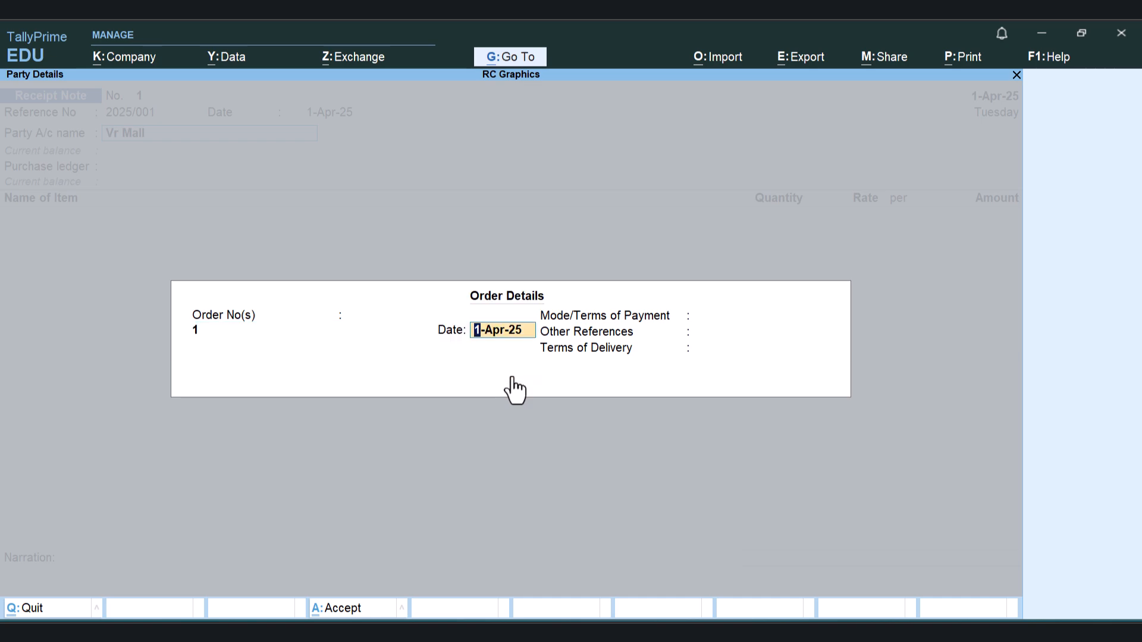
key("Return")
key("Return")
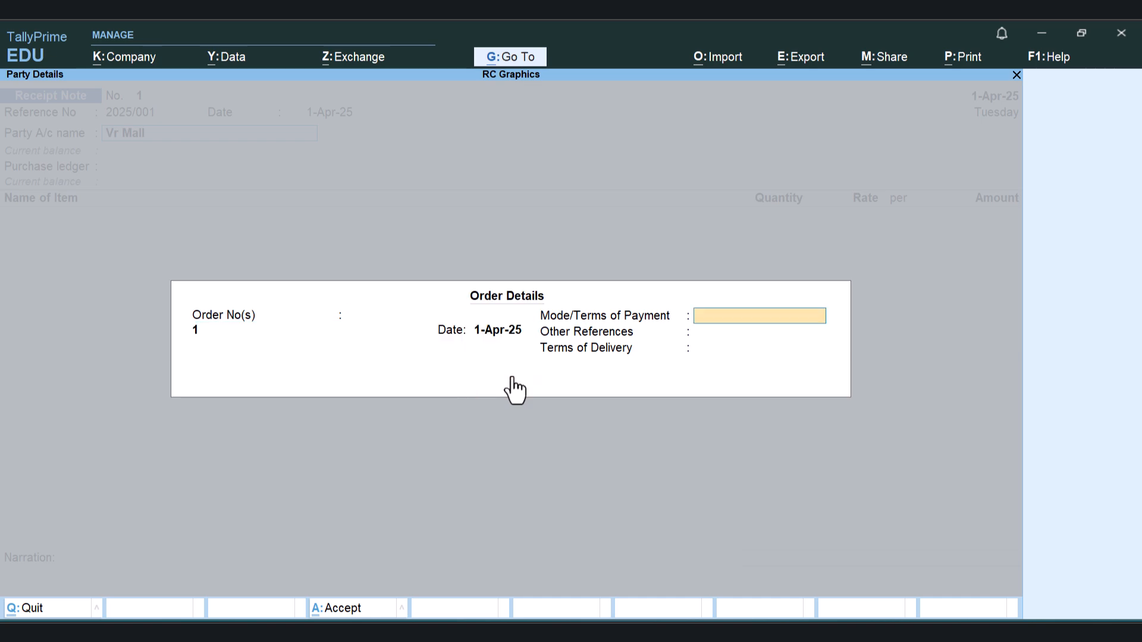
key("Return")
key("Return")
key("Return")
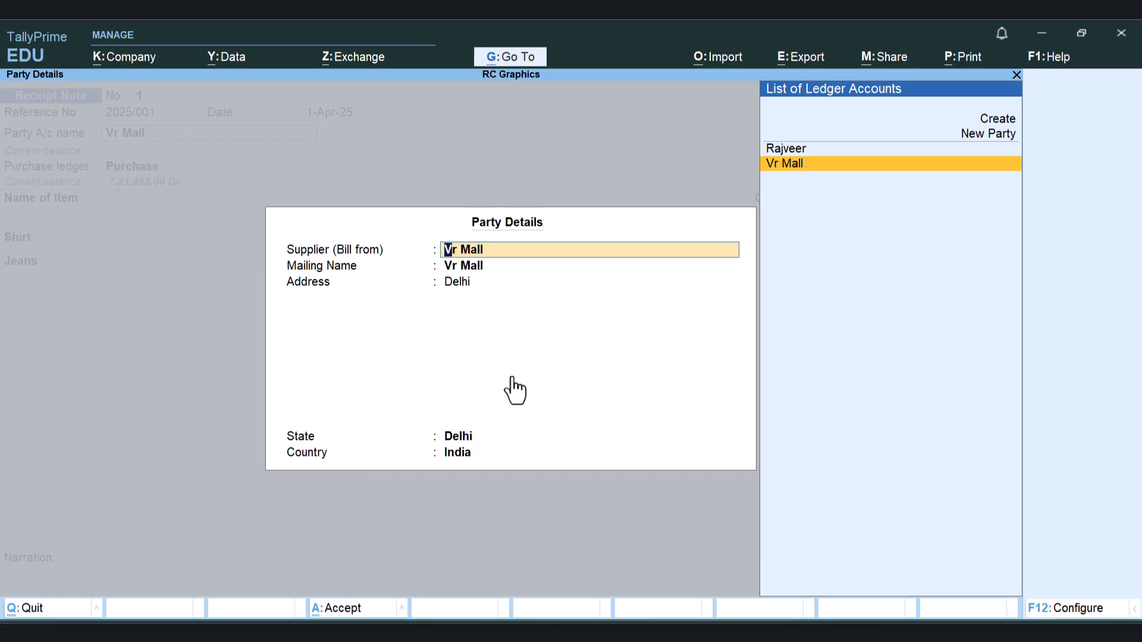
- Accept the Vr Mall party details with state Delhi and keep Purchase as the purchase ledger
key("Return")
key("Return")
key("Return")
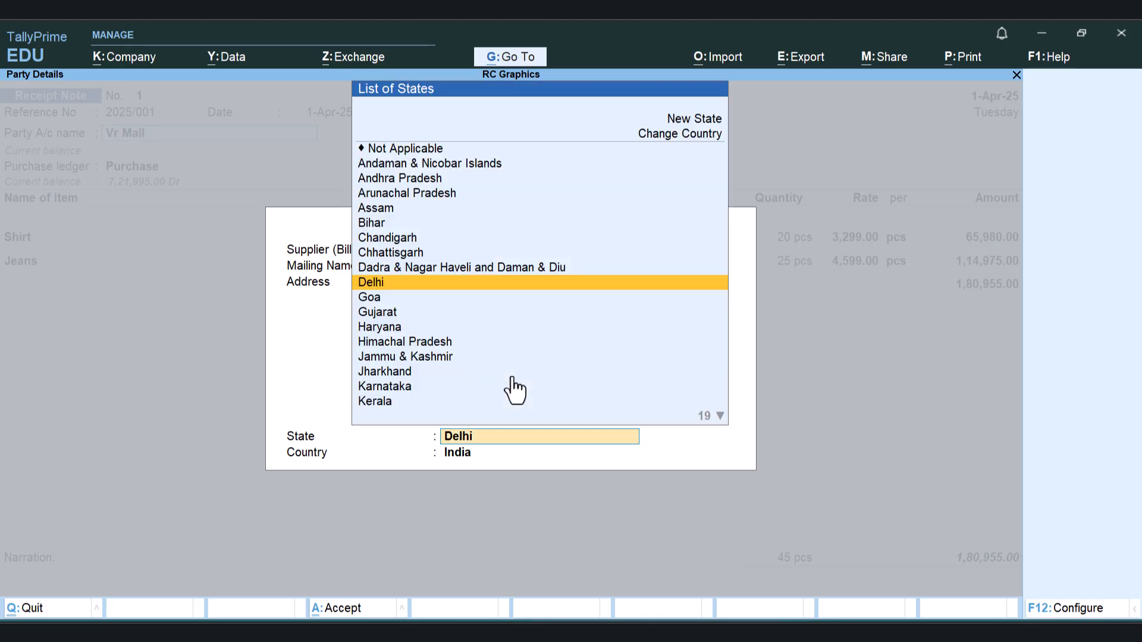
key("Return")
key("Return")
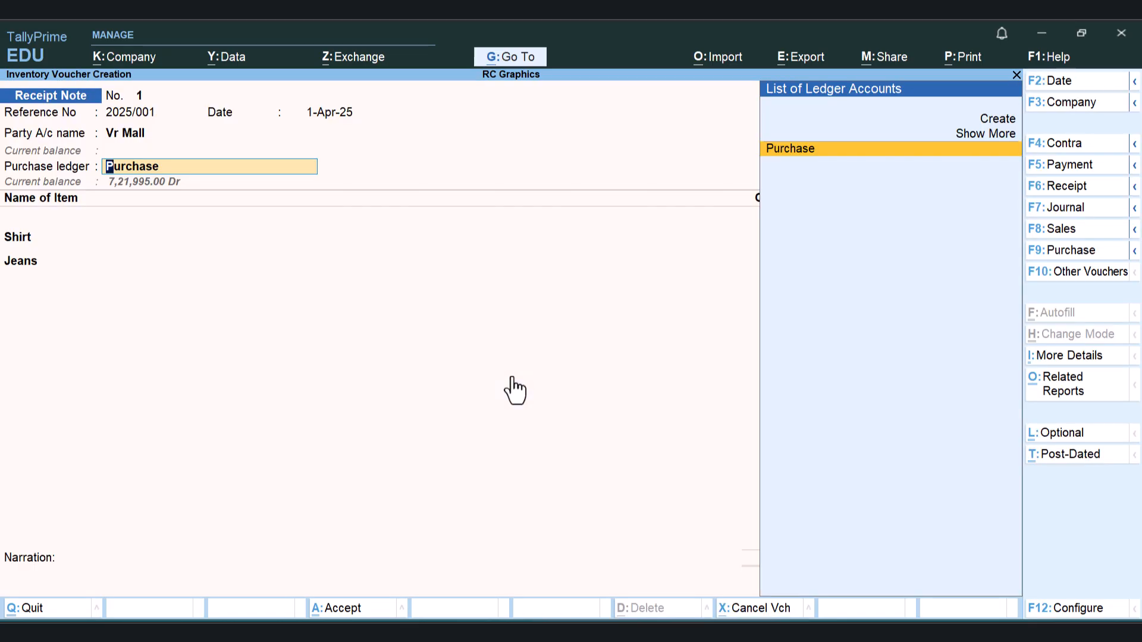
key("Return")
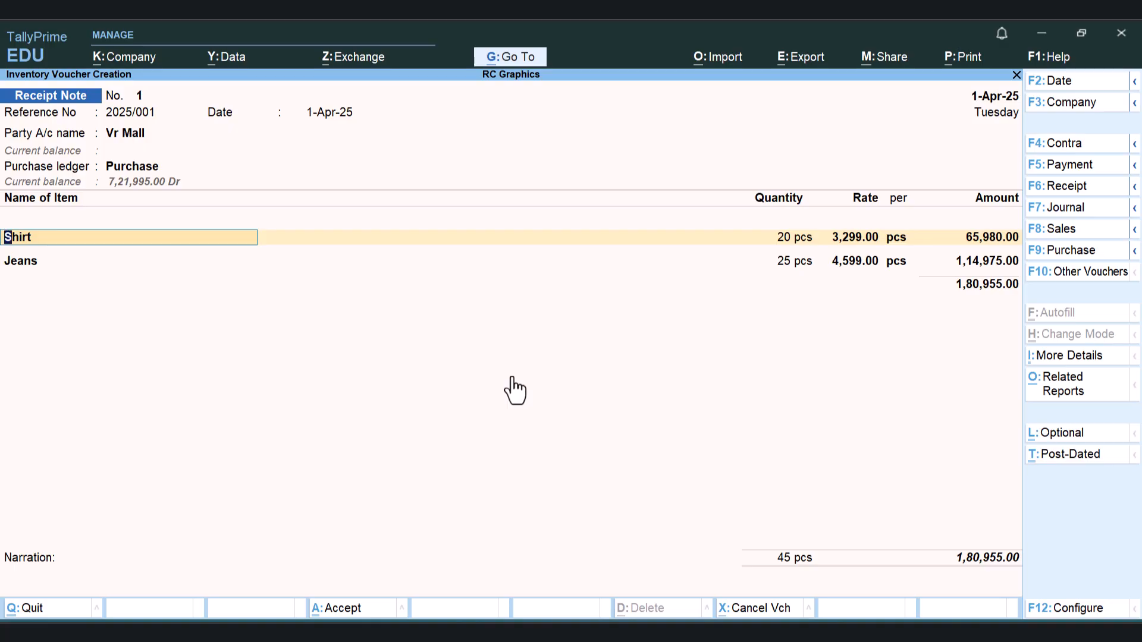
- Compare the ordered and received quantities of Shirts and Jeans in 9 Purchase.pdf and return to TallyPrime
left_click(592, 632)
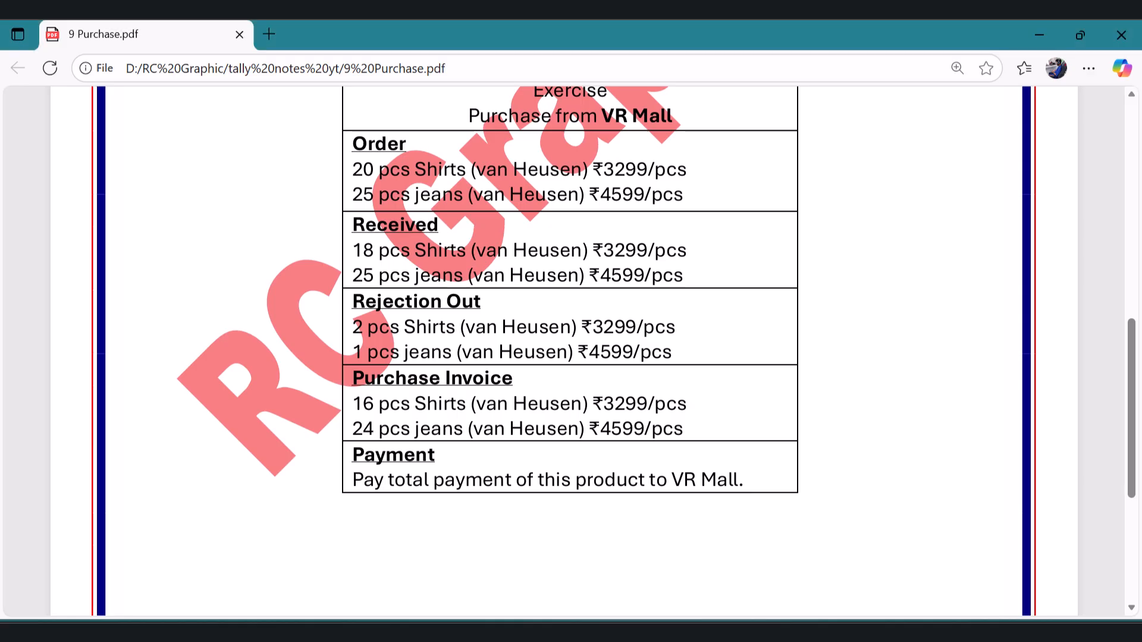
double_click(358, 255)
left_click(355, 287)
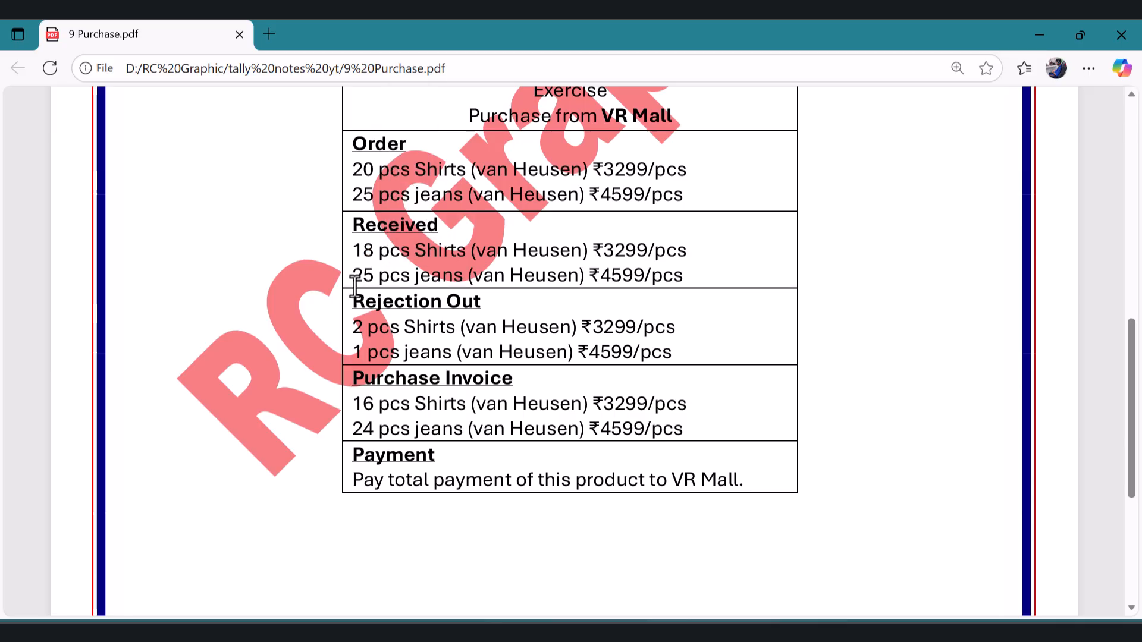
left_click_drag(352, 170, 389, 169)
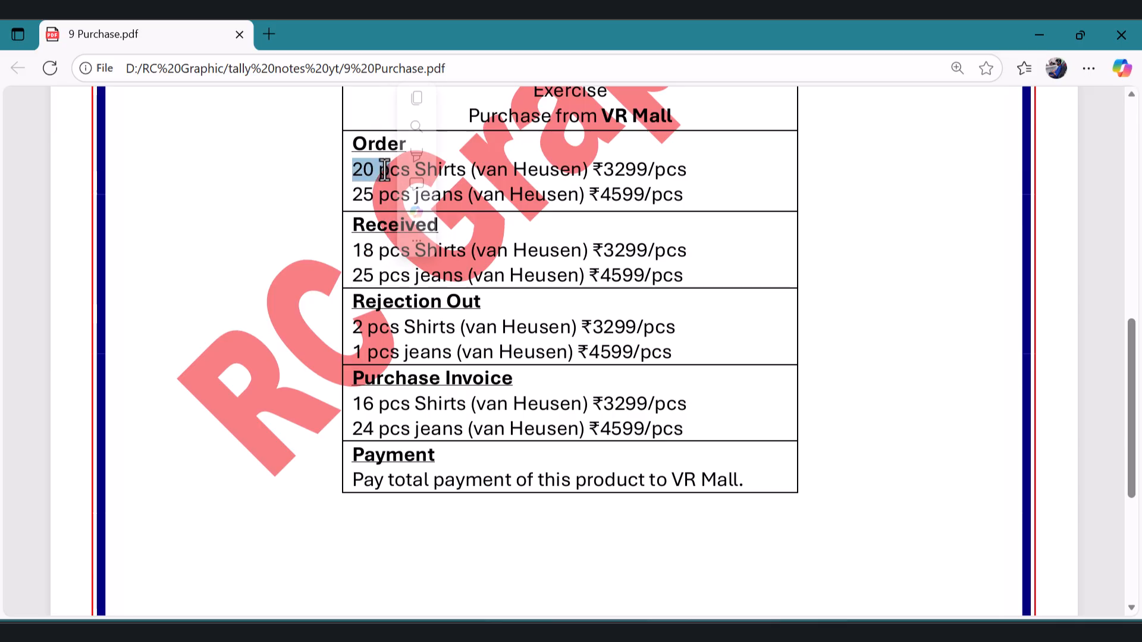
left_click(360, 260)
left_click_drag(352, 250, 376, 253)
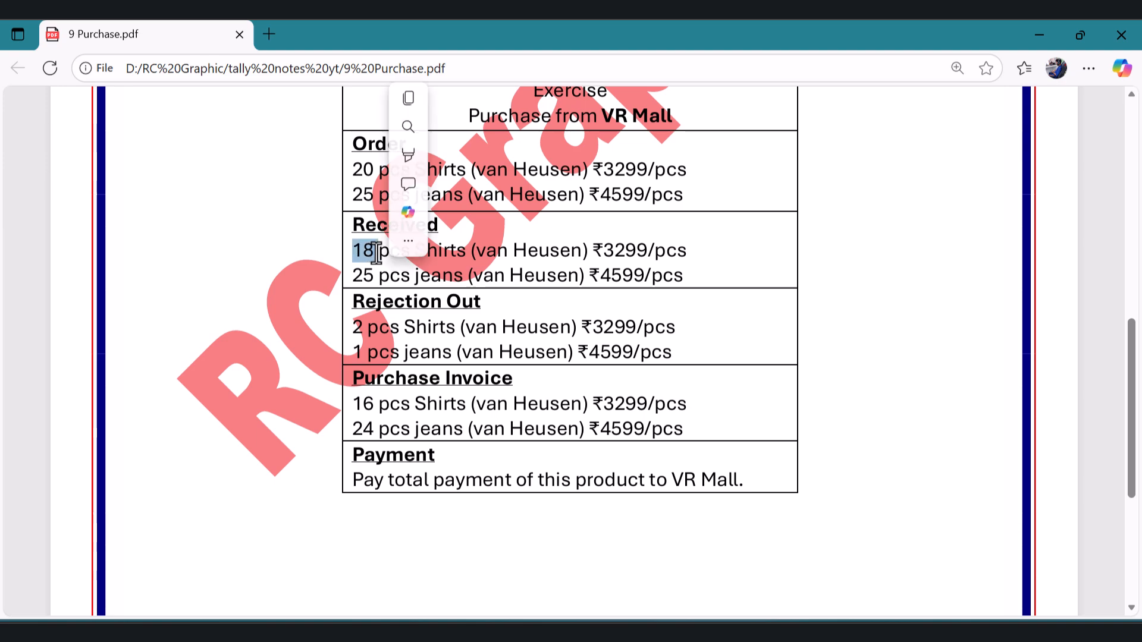
left_click(366, 275)
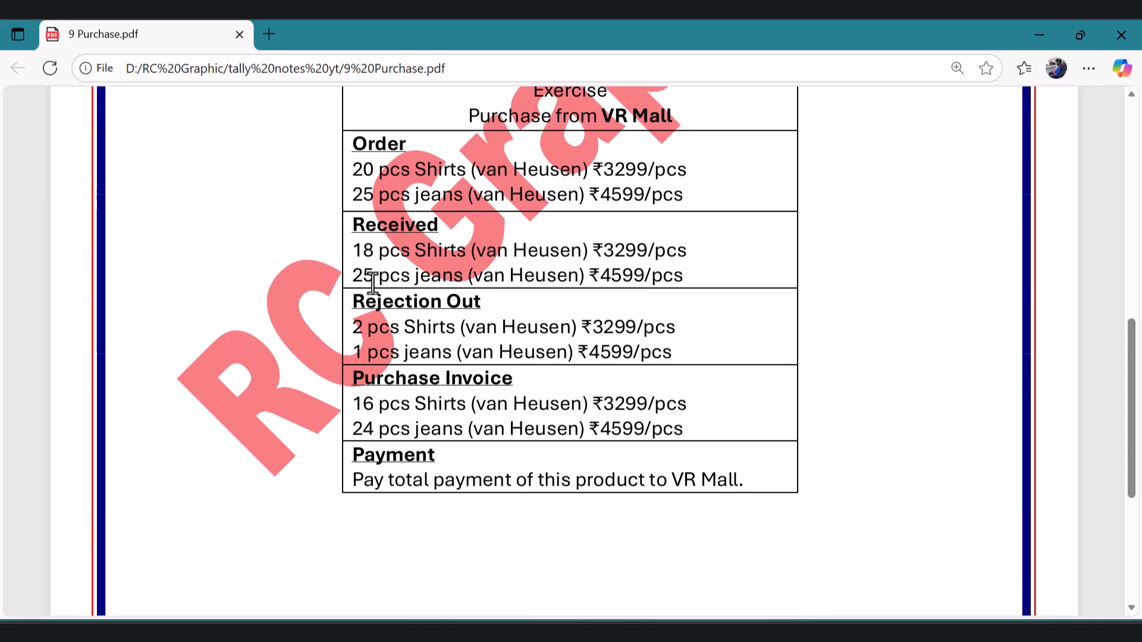
left_click(651, 632)
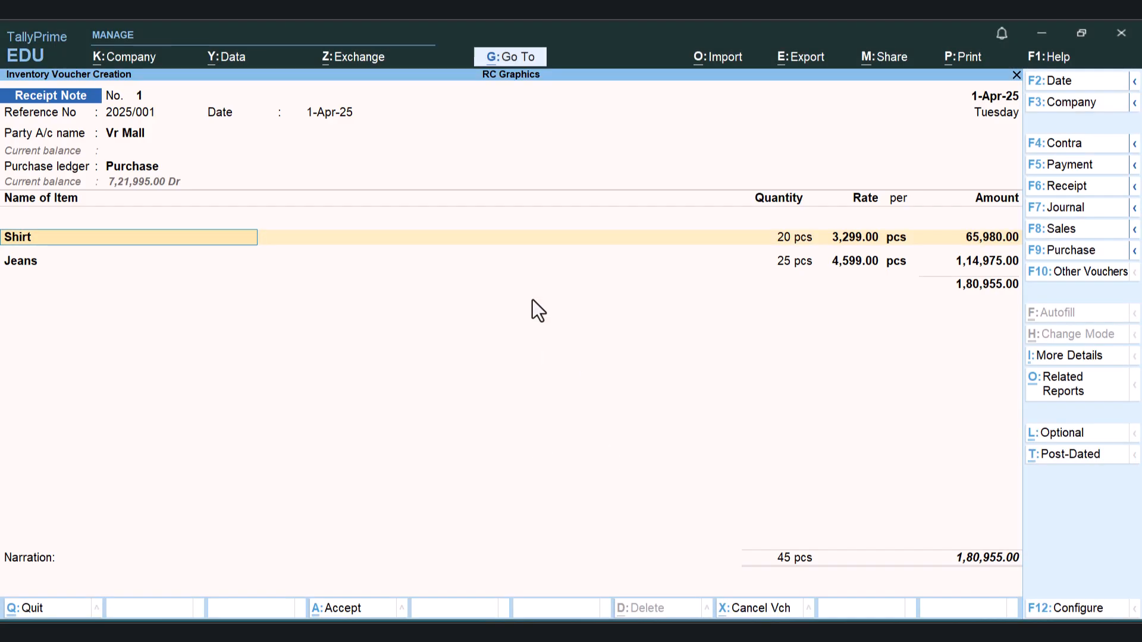
- Set the received Shirt quantity to 18 pcs under tracking number 2025/001, keeping the 3,299.00 rate, and end the allocation
key("Return")
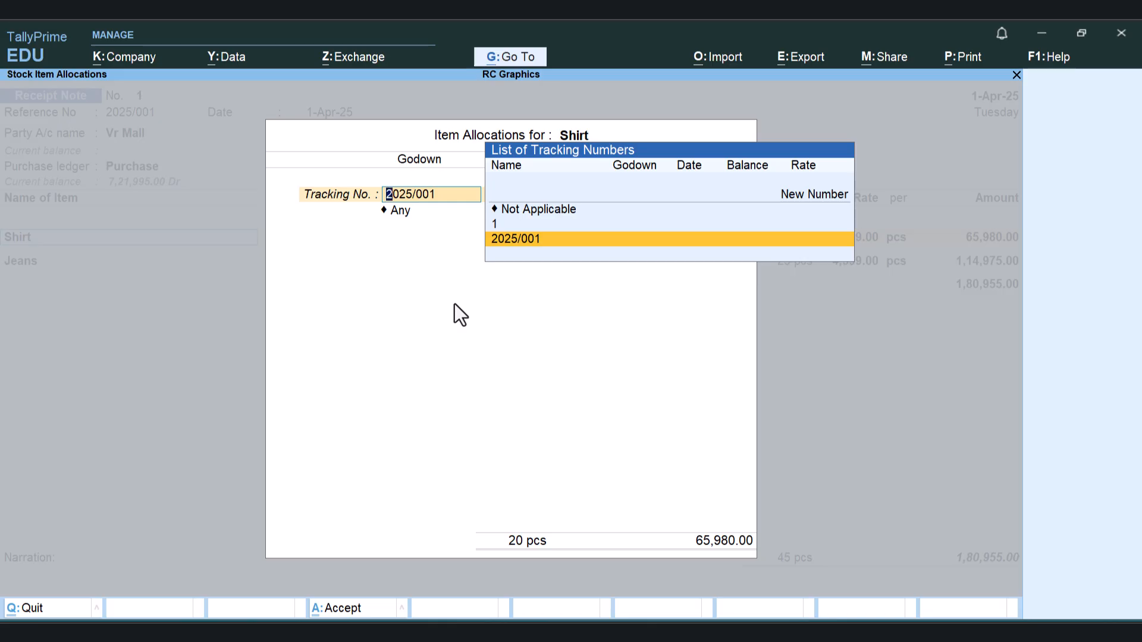
key("Return")
key("Return")
key("Return")
type("18")
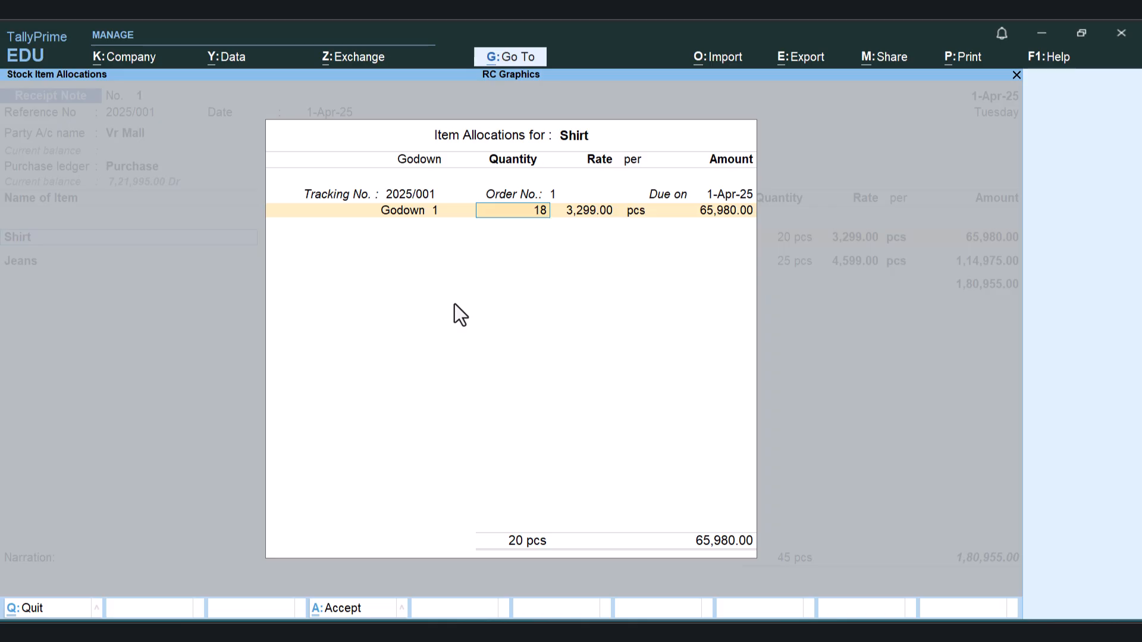
key("Return")
key("Return")
key("Return")
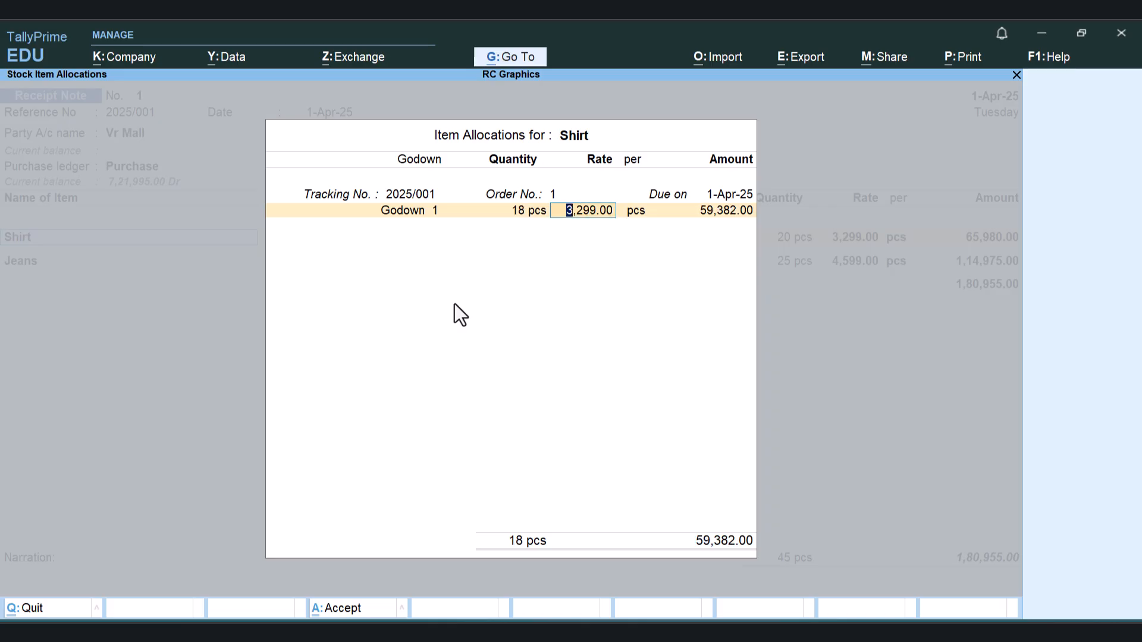
key("Return")
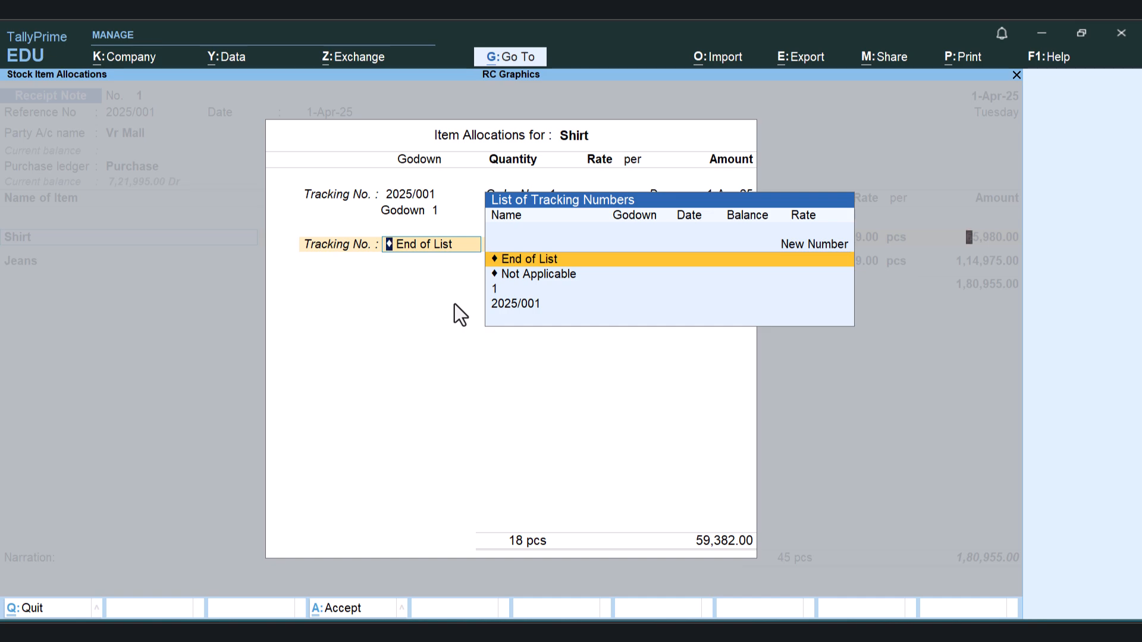
key("Return")
key("Return")
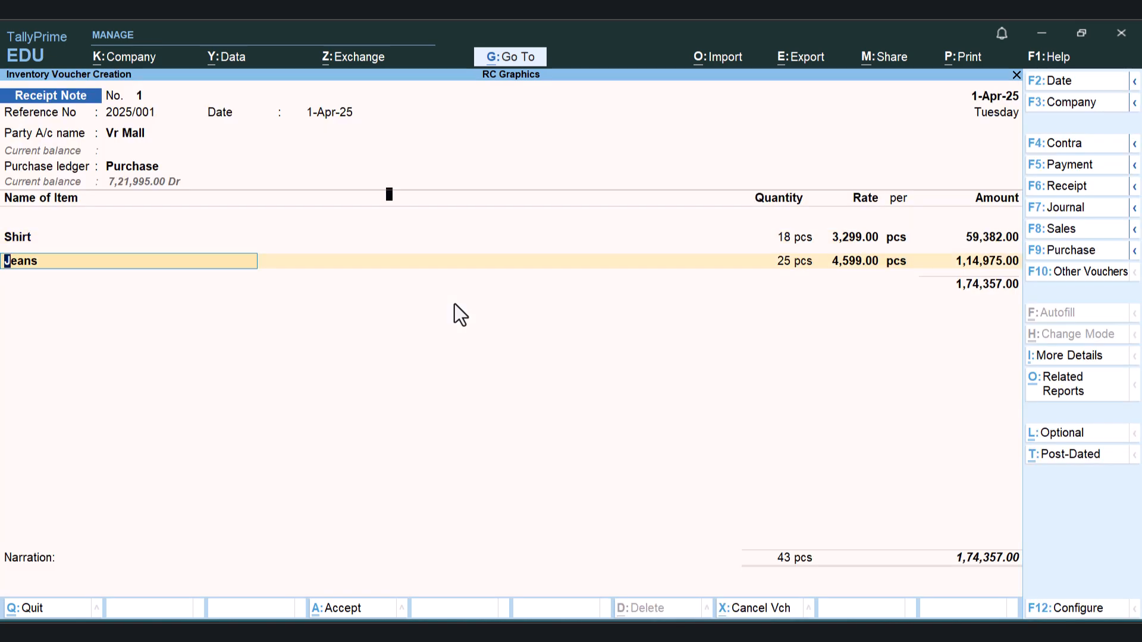
- Accept the Jeans allocation of 25 pcs at 4,599.00 under tracking number 2025/001
key("Return")
key("Return")
key("Return")
key("Return")
key("Return")
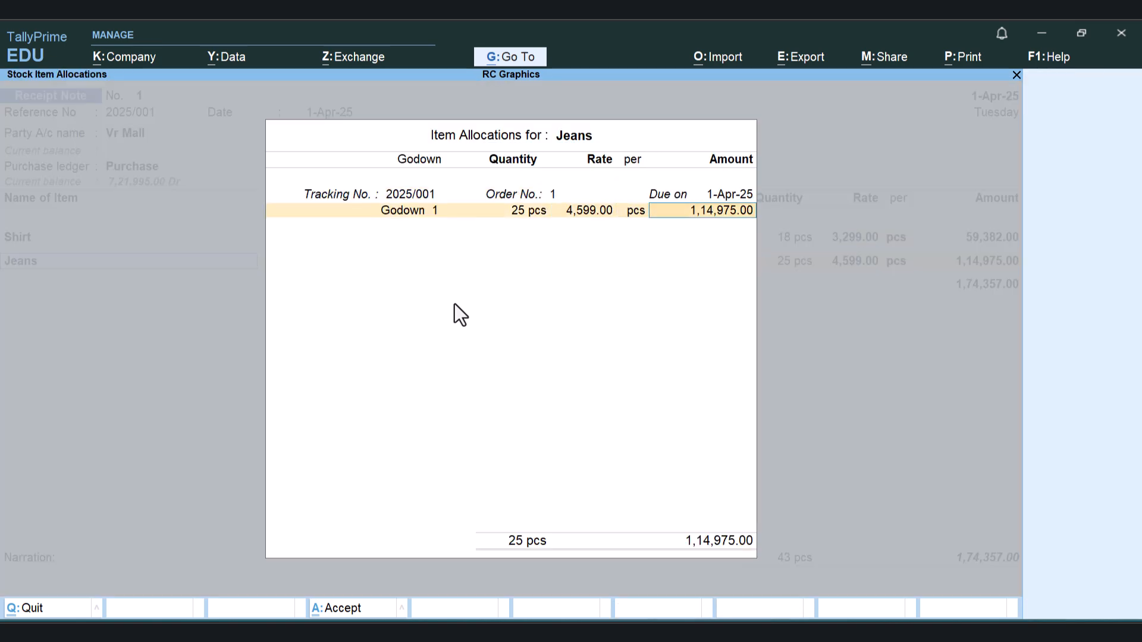
key("Return")
key("Return")
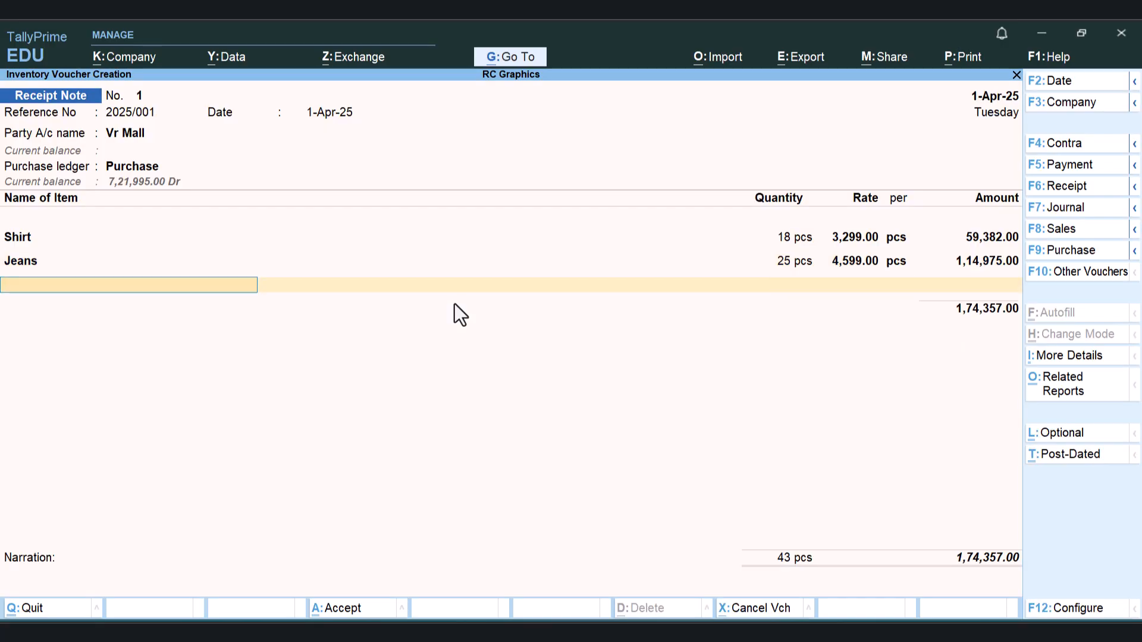
- End the item list, enter the narration "being order recieved" and save the Receipt Note
key("Return")
key("Return")
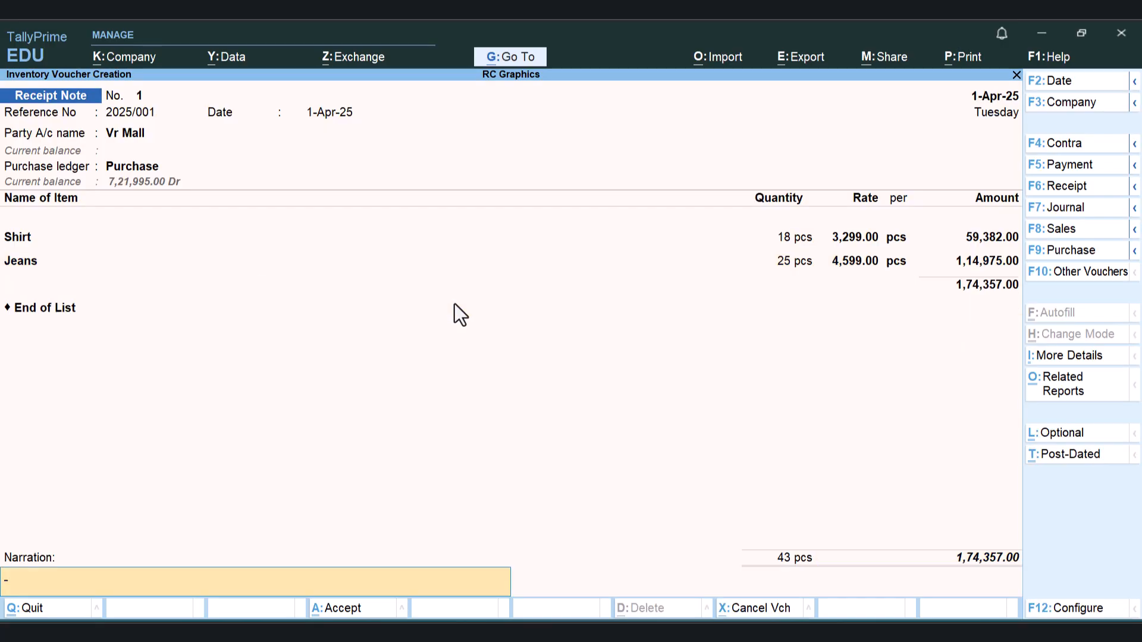
type("being pe")
key("BackSpace")
key("BackSpace")
type("order recieved")
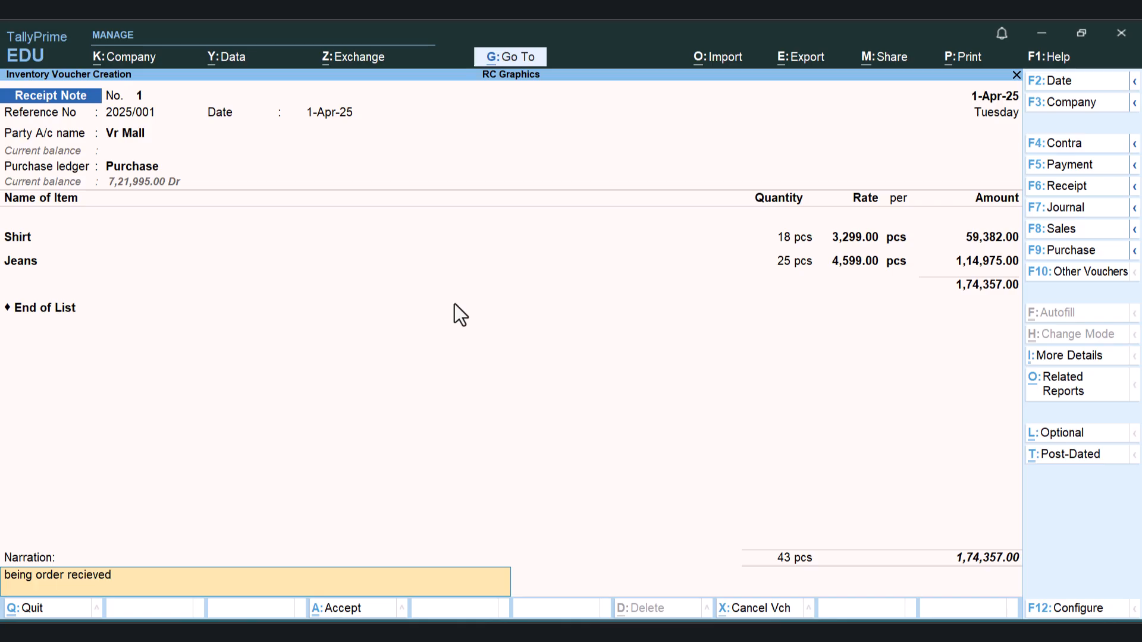
key("Return")
key("Return")
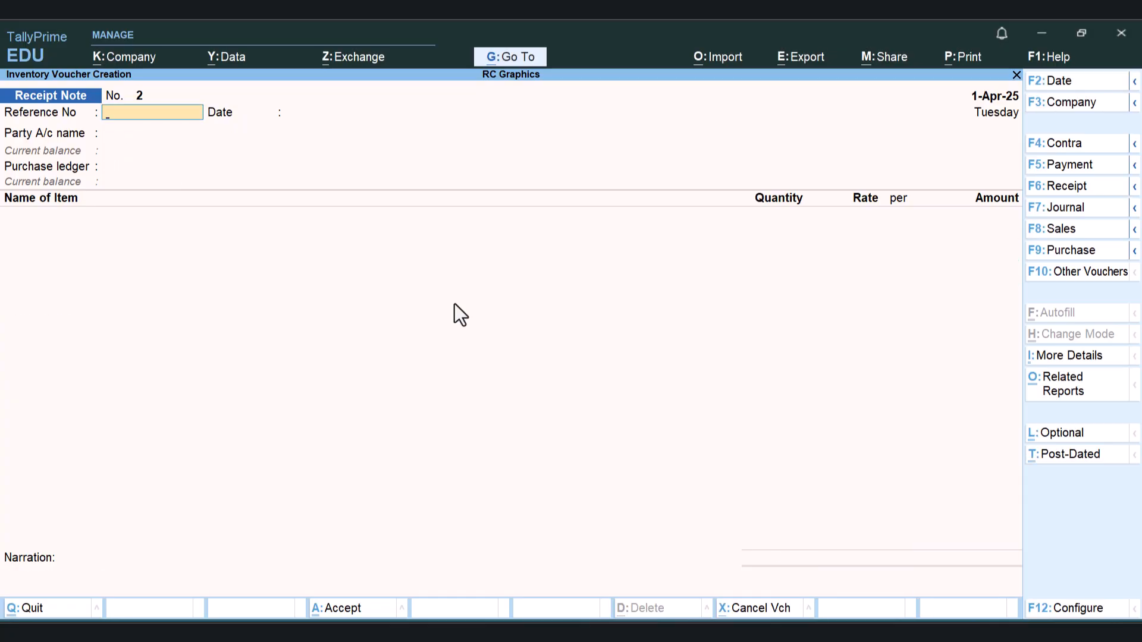
- Check the Rejection Out section of the exercise in 9 Purchase.pdf and return to TallyPrime
left_click(580, 619)
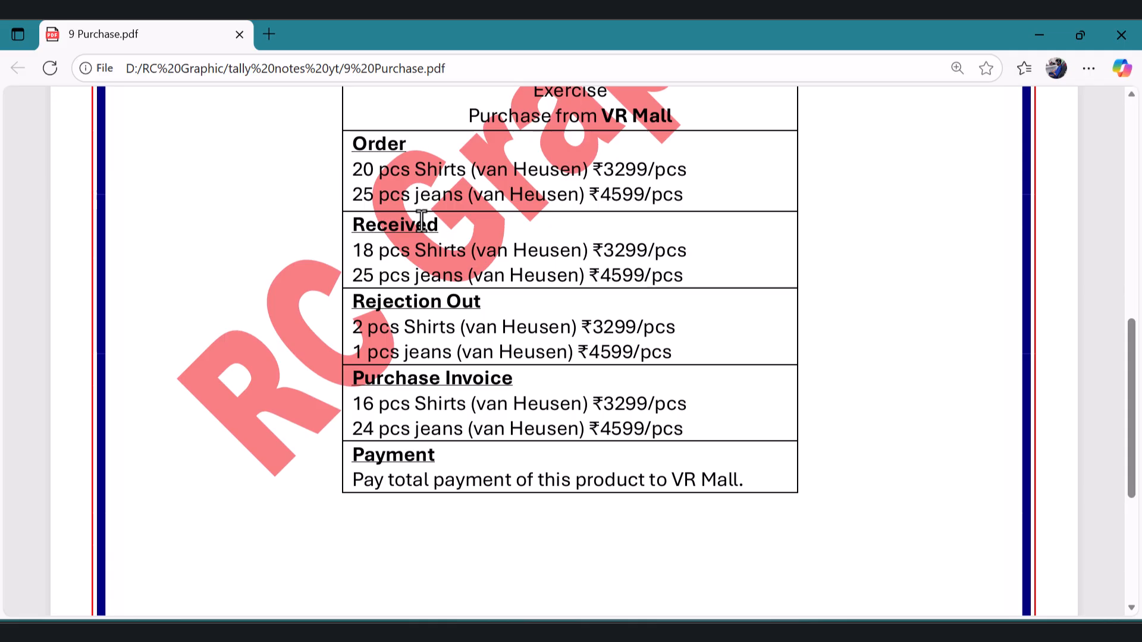
left_click_drag(351, 302, 480, 303)
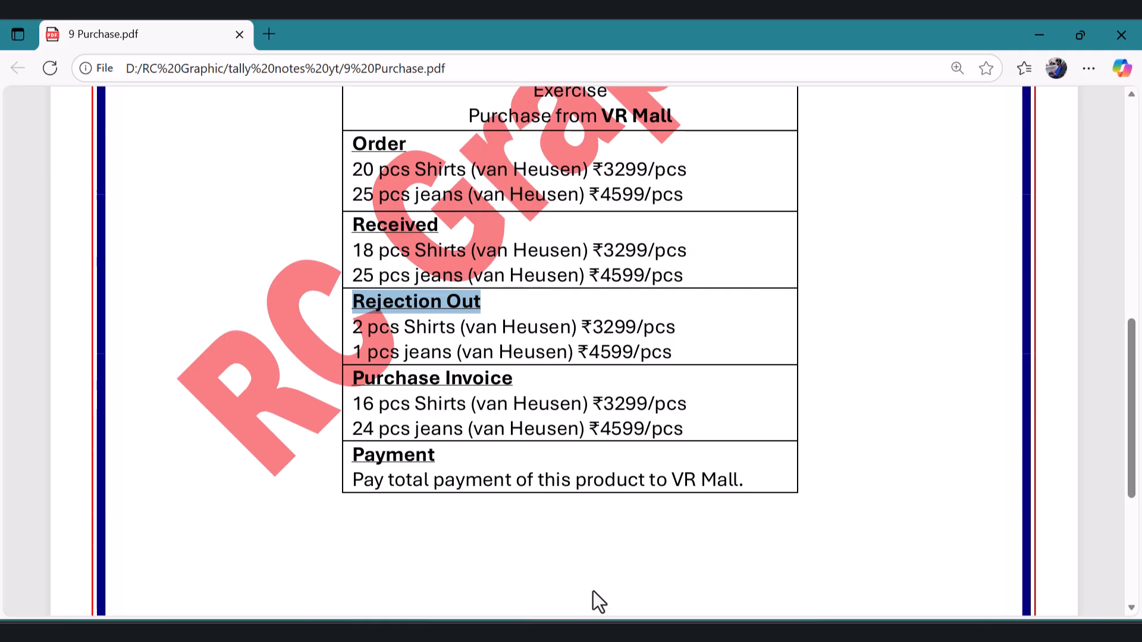
key("alt+Tab")
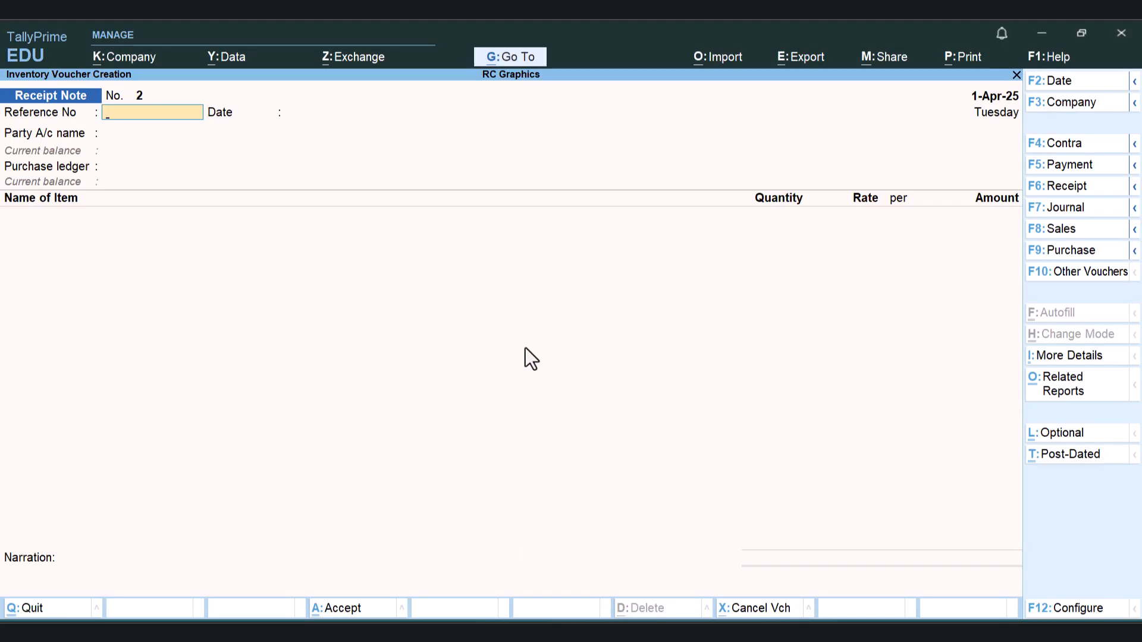
- Open the list of other voucher types from the new Receipt Note and show the inactive ones
left_click(1061, 273)
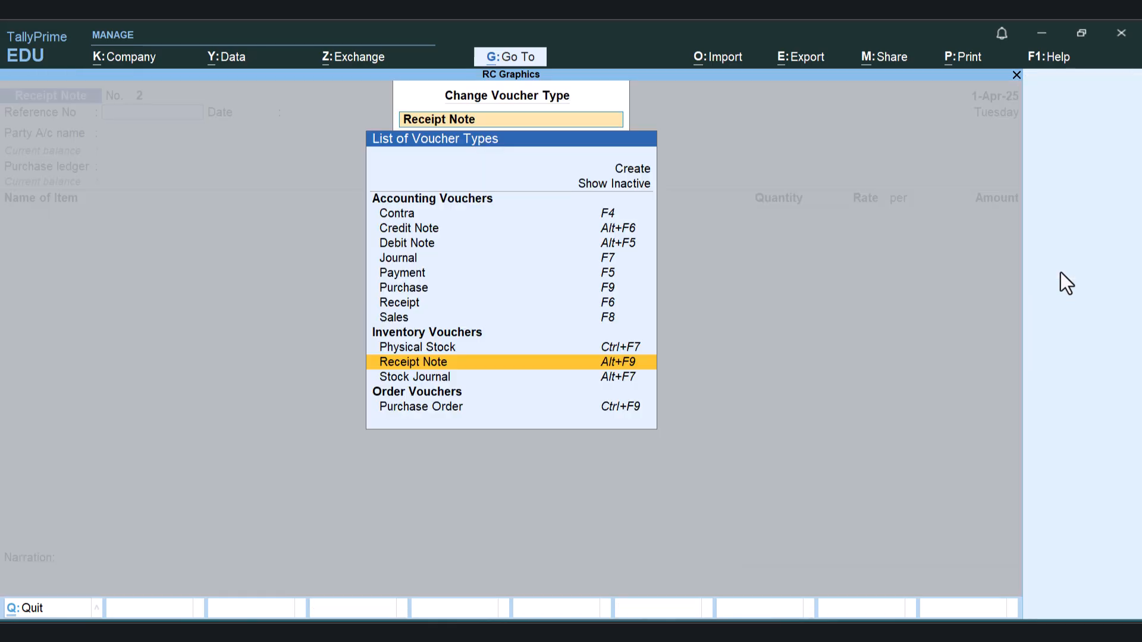
key("Down")
key("Down")
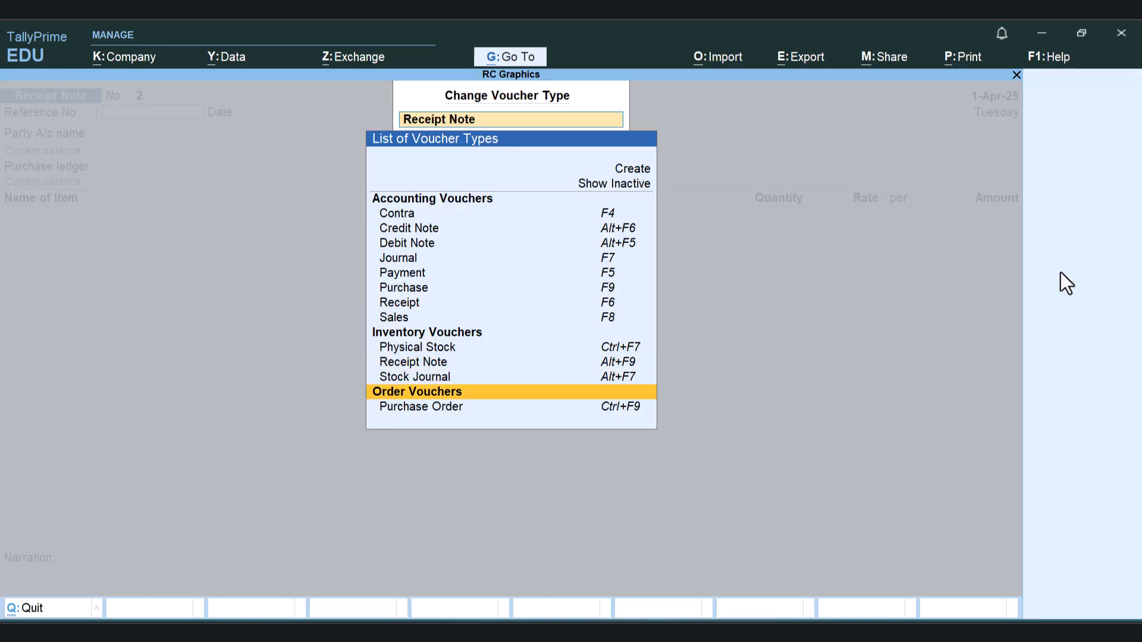
key("Down")
key("Up")
key("Up")
key("Up")
key("Up")
key("Up")
key("Up")
key("Up")
key("Up")
key("Up")
key("Up")
key("Up")
key("Up")
key("Up")
key("Up")
key("Return")
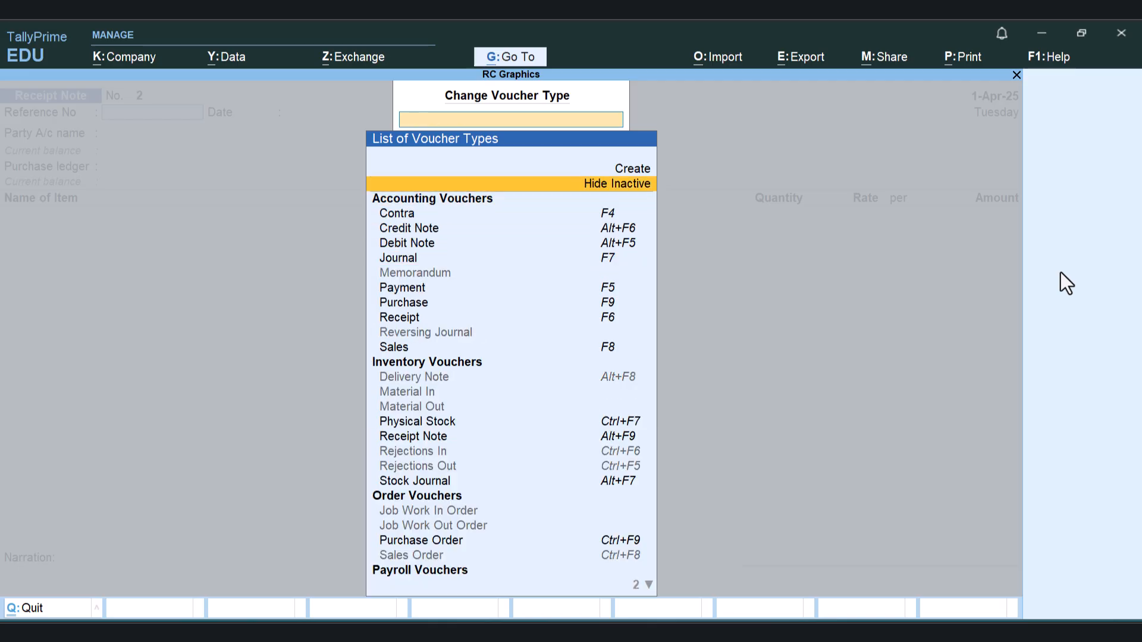
- Activate the inactive Rejections Out voucher type and switch to a new Rejections Out voucher
key("Down")
key("Down")
key("Down")
key("Down")
key("Down")
key("Down")
key("Down")
key("Down")
key("Down")
key("Down")
key("Down")
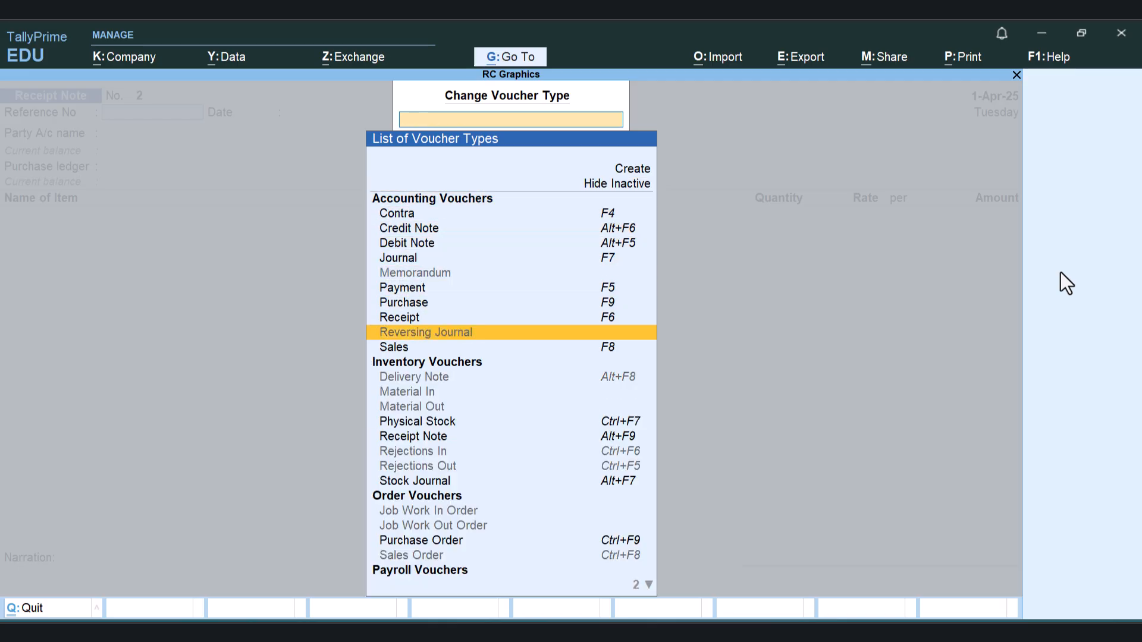
key("Down")
key("Down")
key("Down")
key("Down")
key("Down")
key("Down")
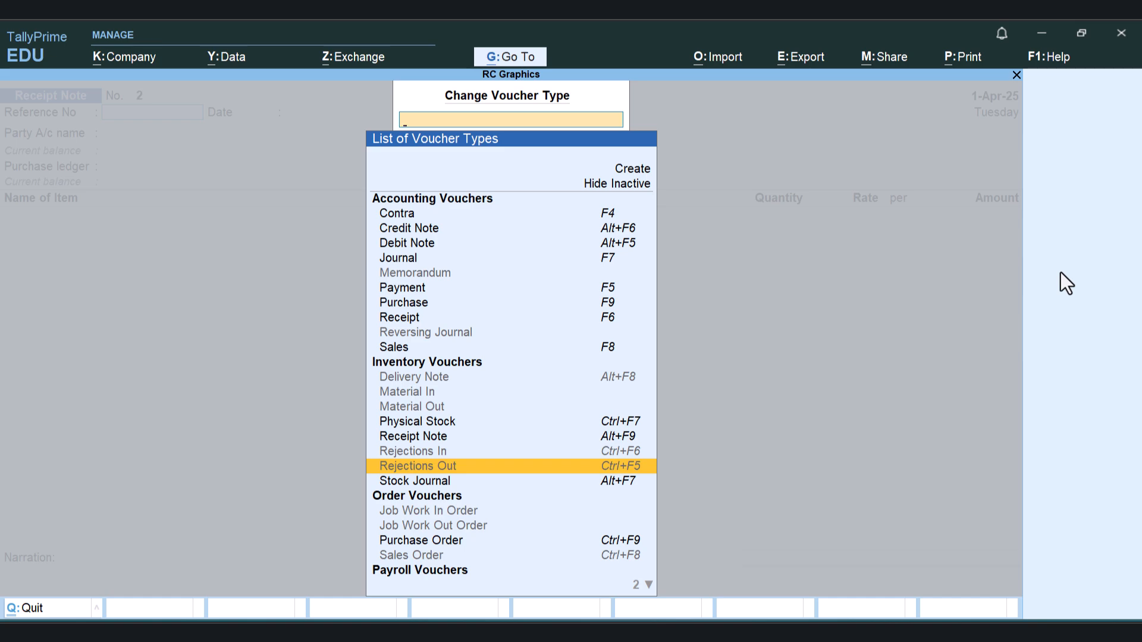
key("Return")
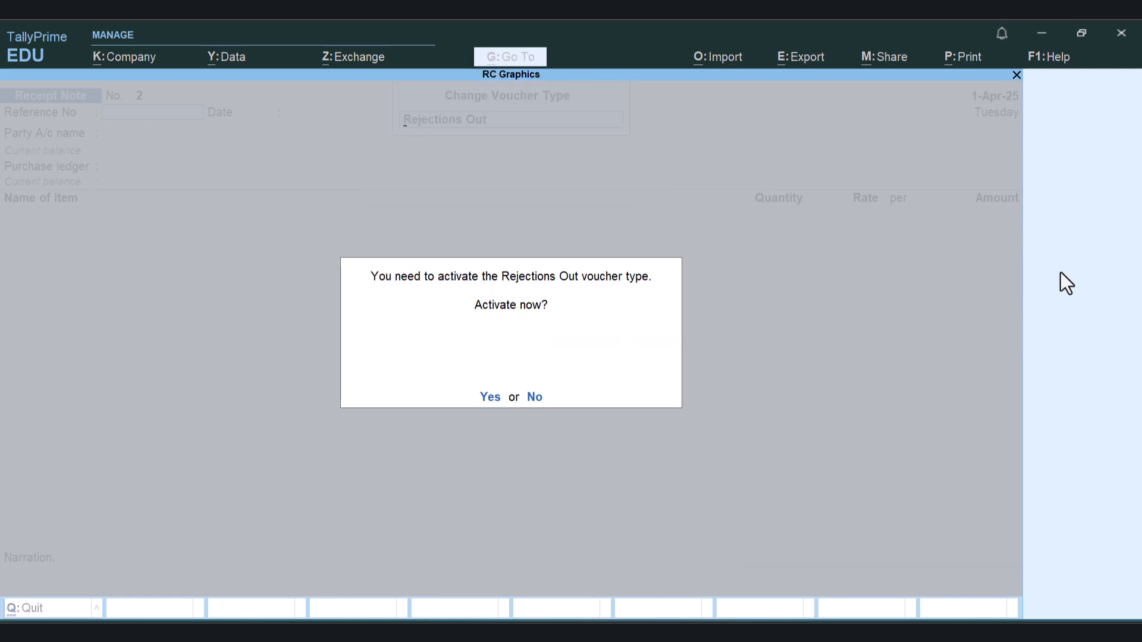
key("y")
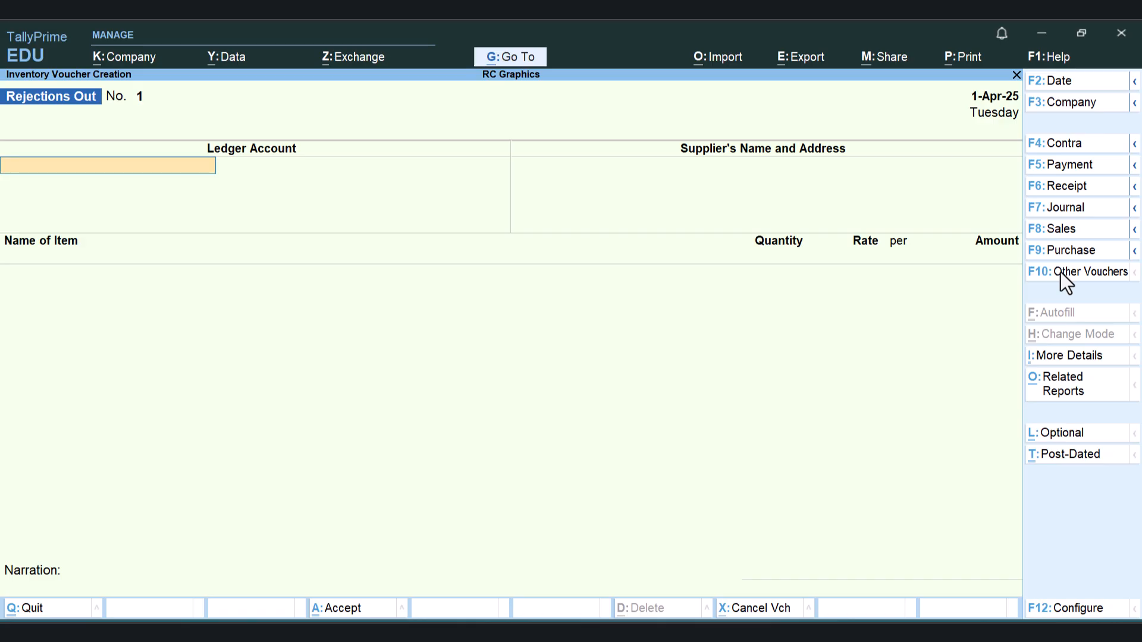
- Choose Vr Mall as the ledger account and accept its supplier name and address
key("Return")
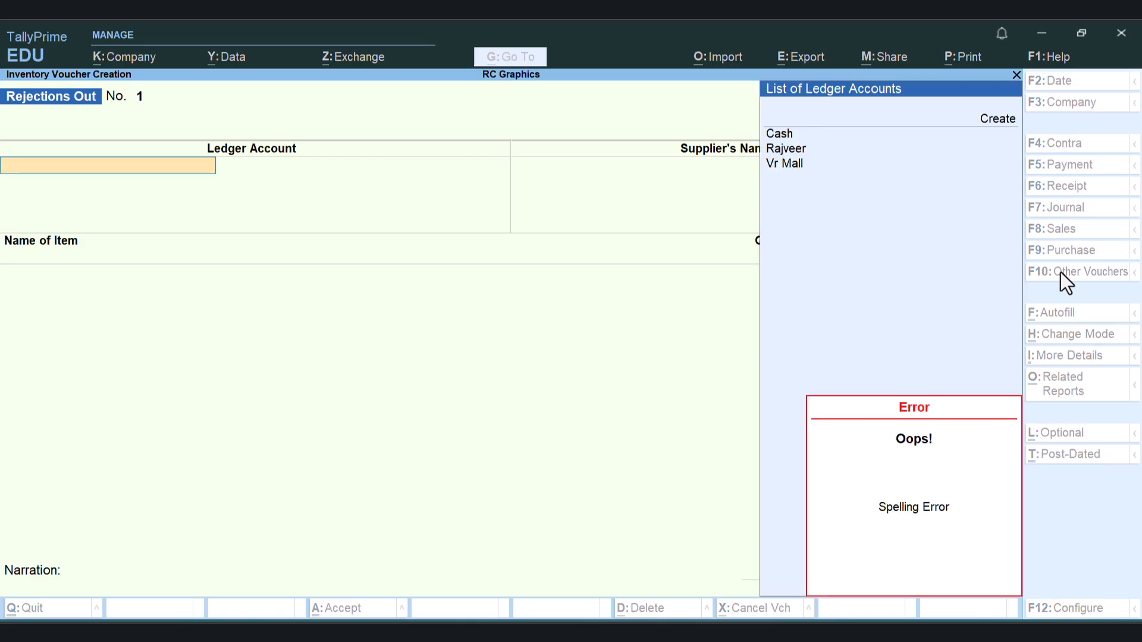
key("Escape")
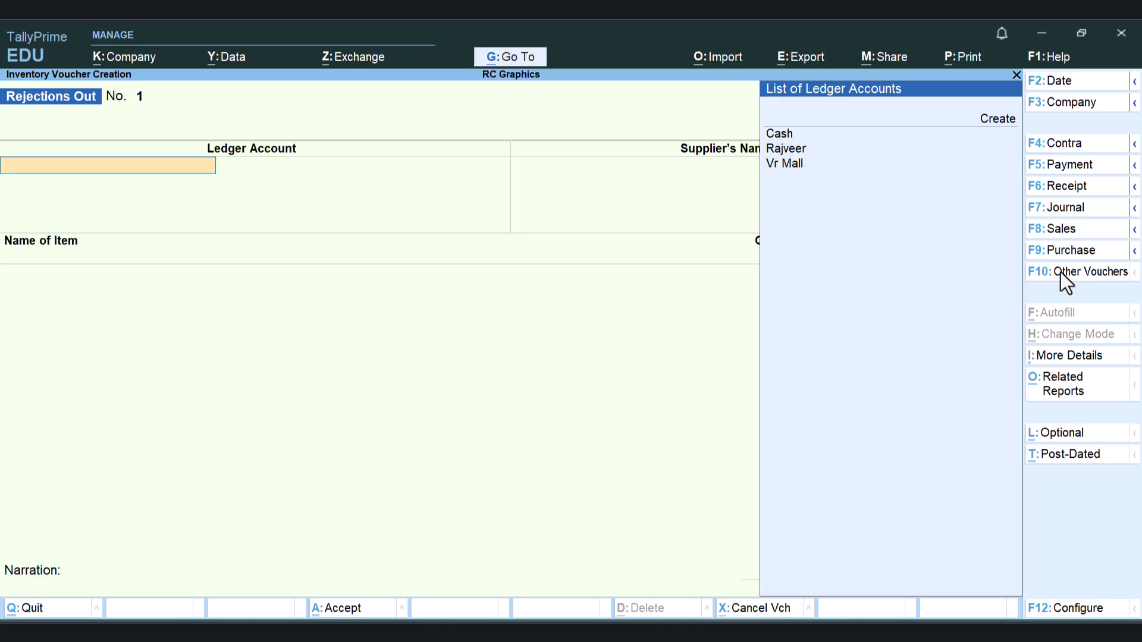
key("Down")
key("Down")
key("Down")
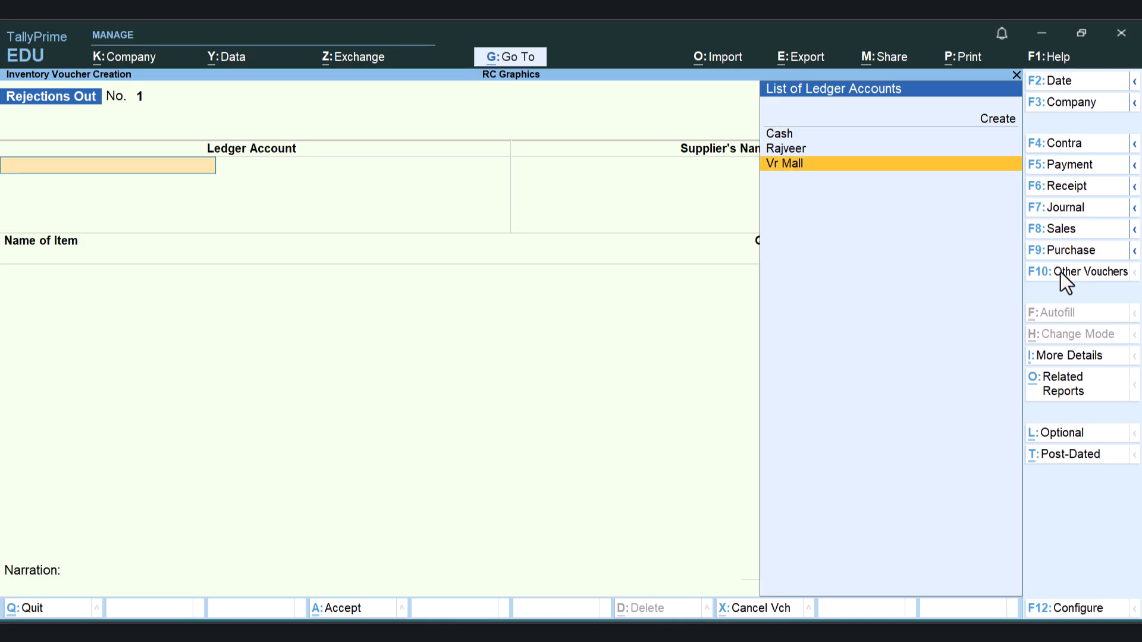
key("Return")
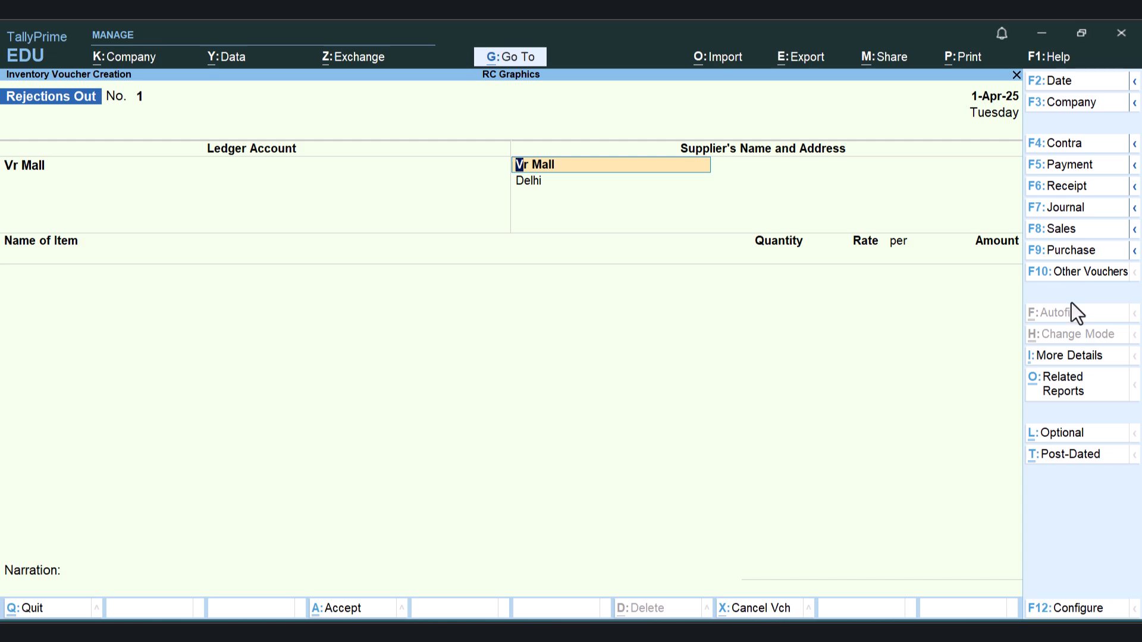
key("Return")
key("Return")
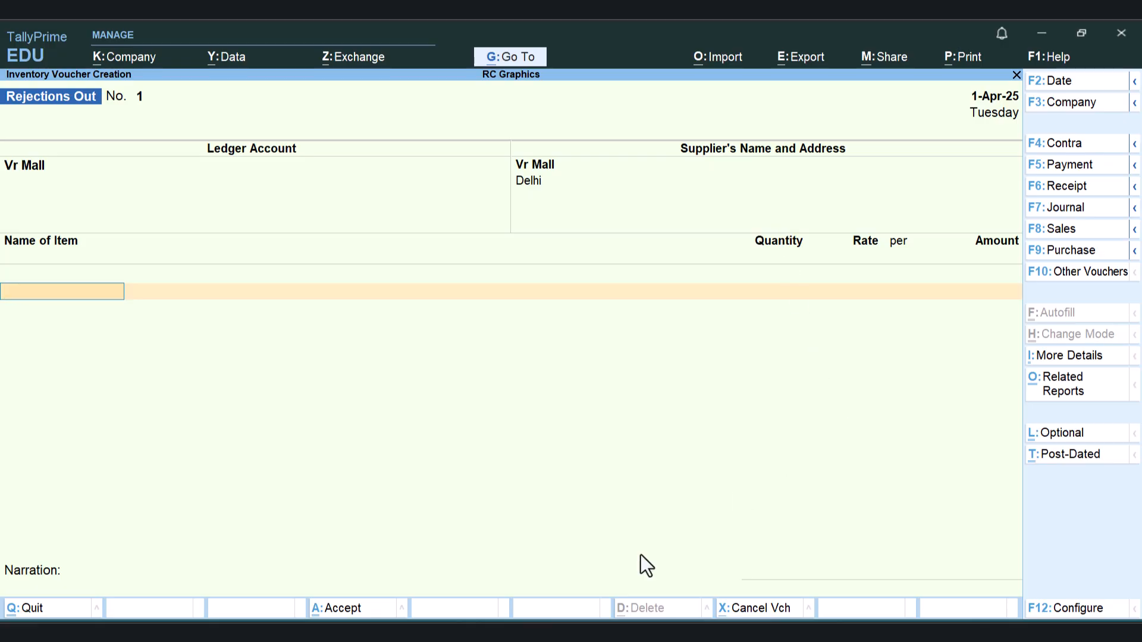
- Switch to 9 Purchase.pdf to check the Rejection Out quantities, and return to TallyPrime
left_click(591, 632)
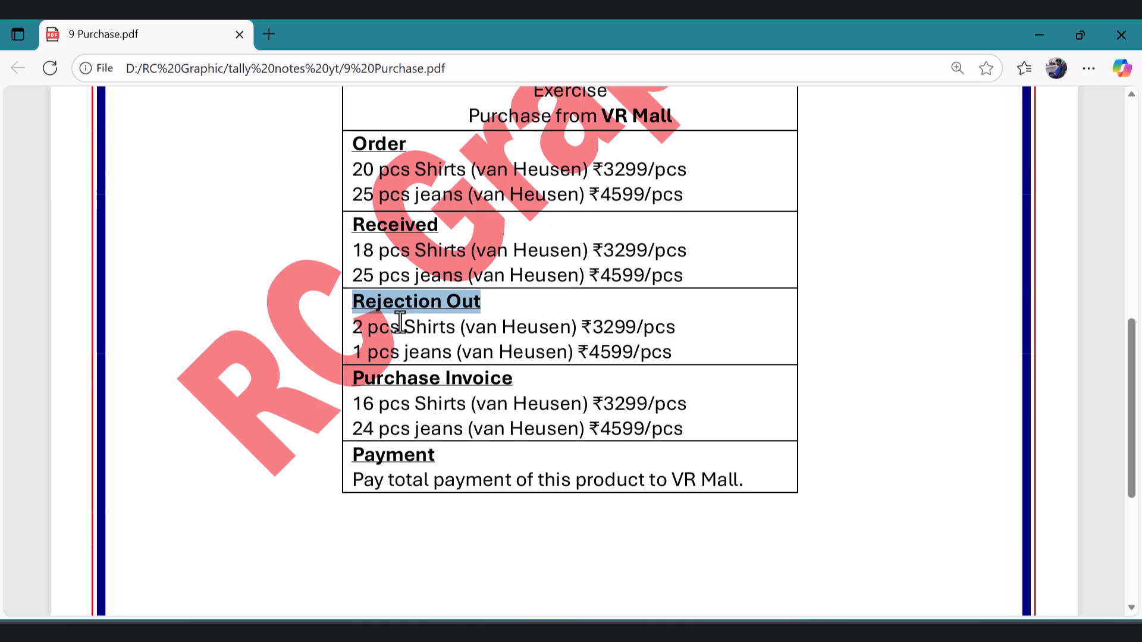
left_click(372, 327)
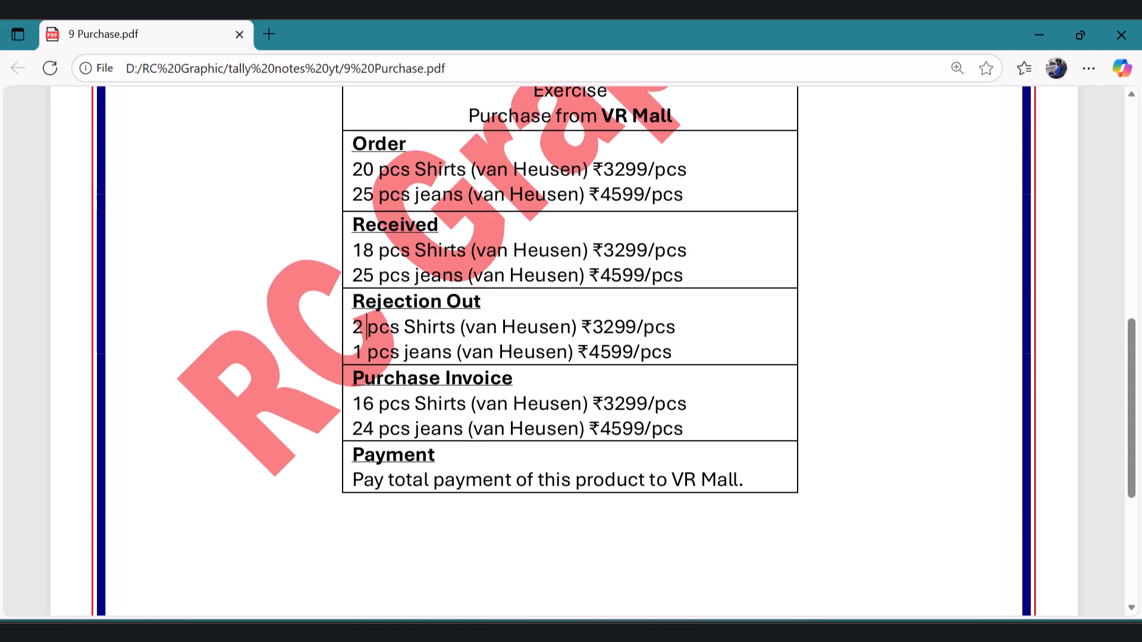
left_click(565, 632)
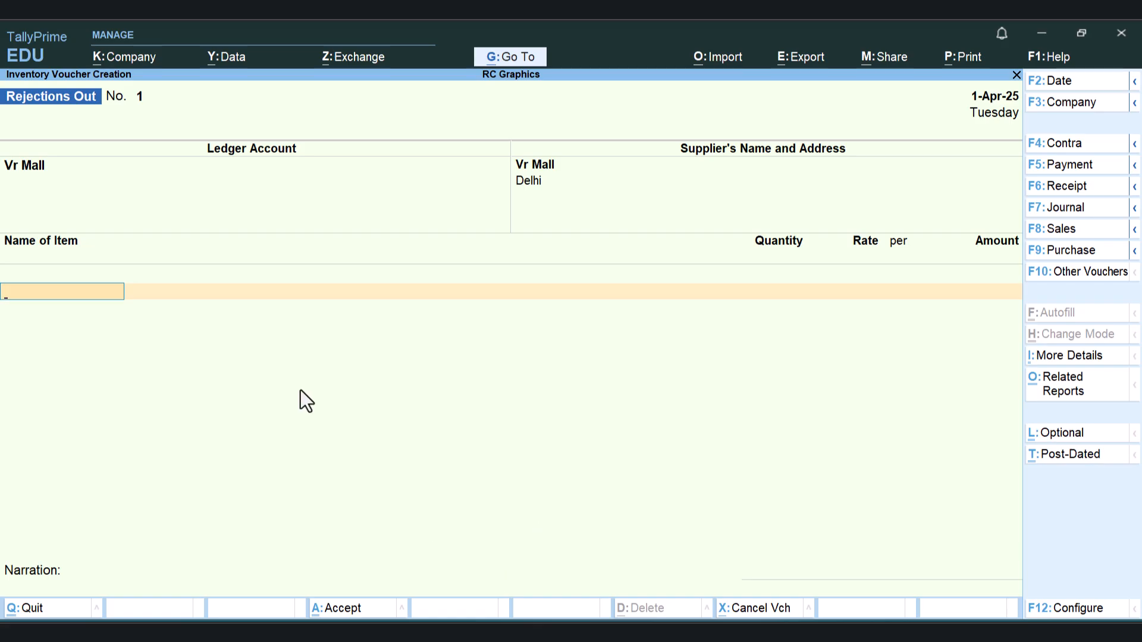
- Add Shirt as the first rejected item, with tracking number 1 and order number 1
type("S")
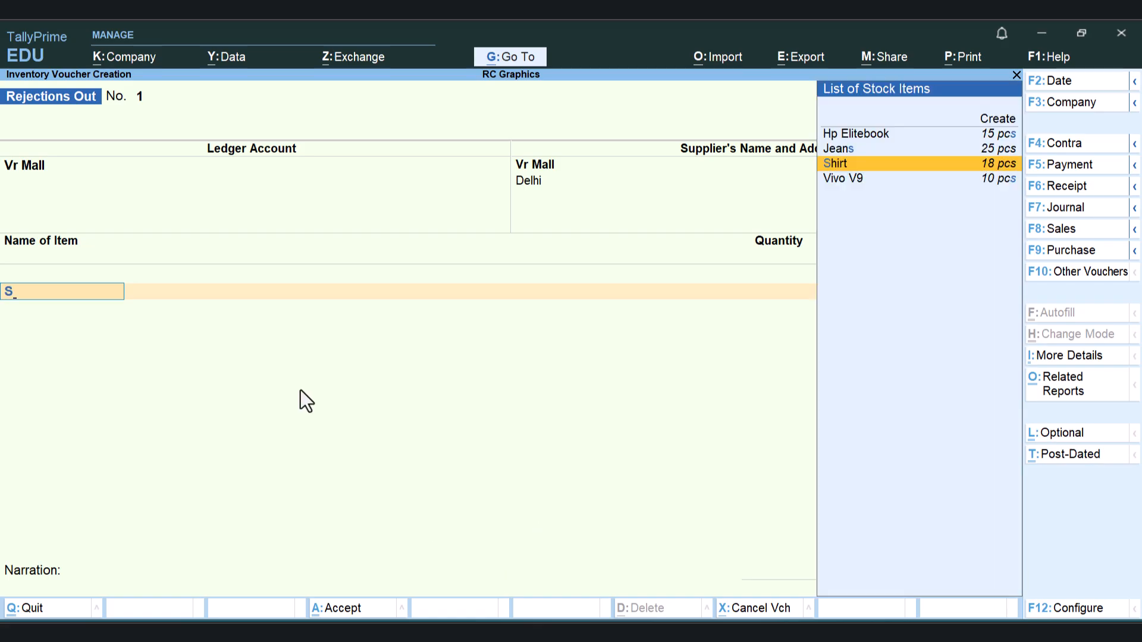
key("Return")
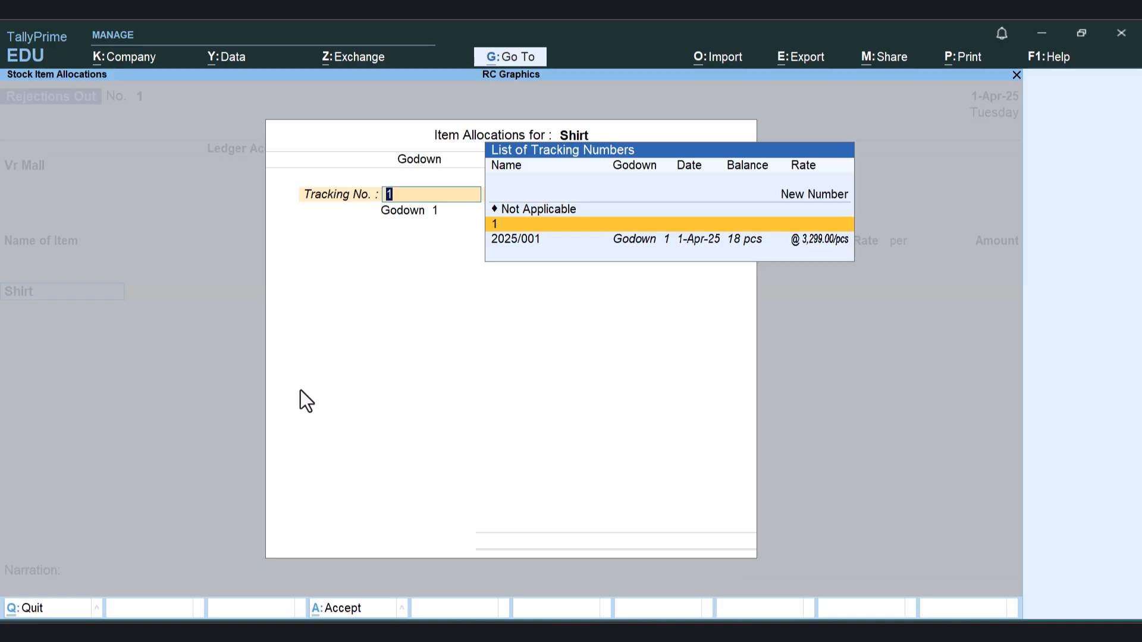
type("1")
key("Return")
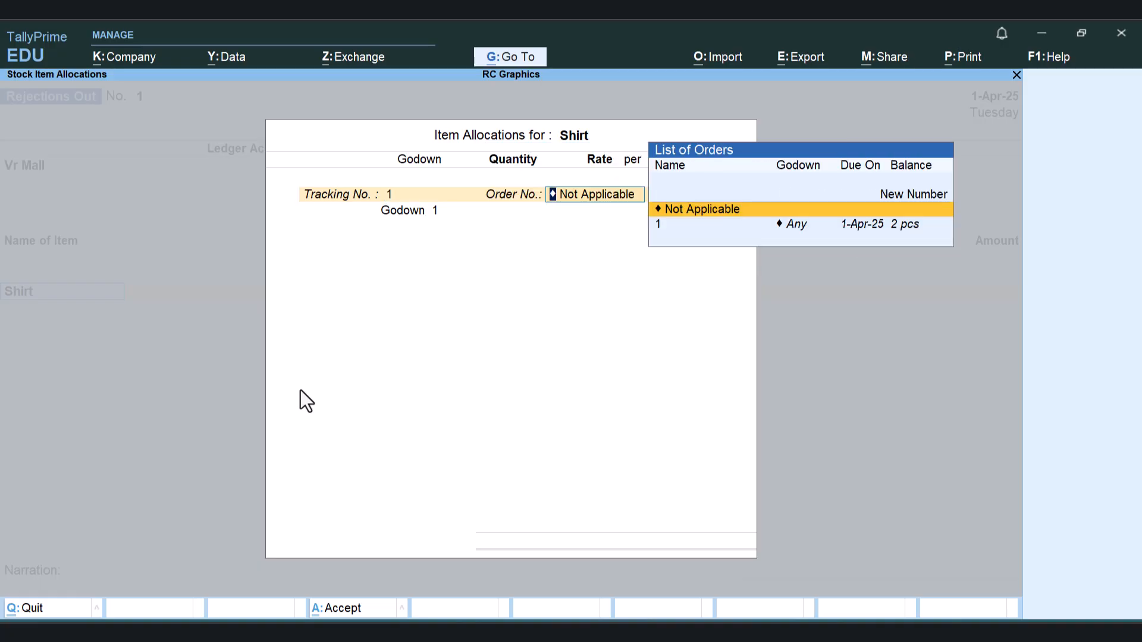
key("Down")
key("Return")
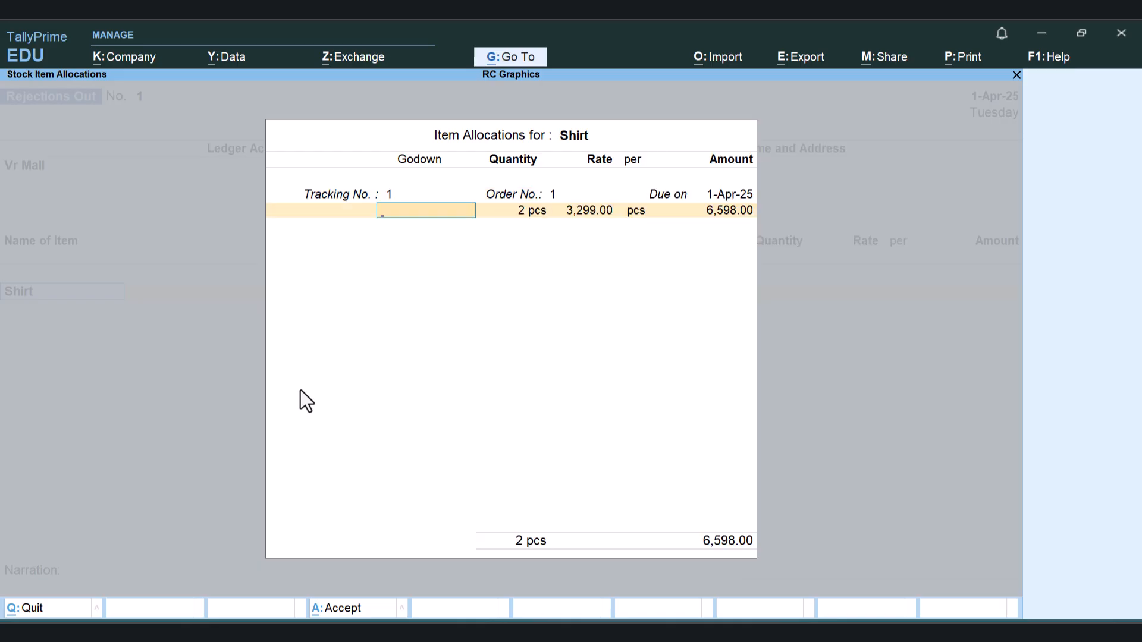
- Allocate 2 pcs of Shirt from Godown 1 at 3,299.00 per pcs and accept the allocation
key("Return")
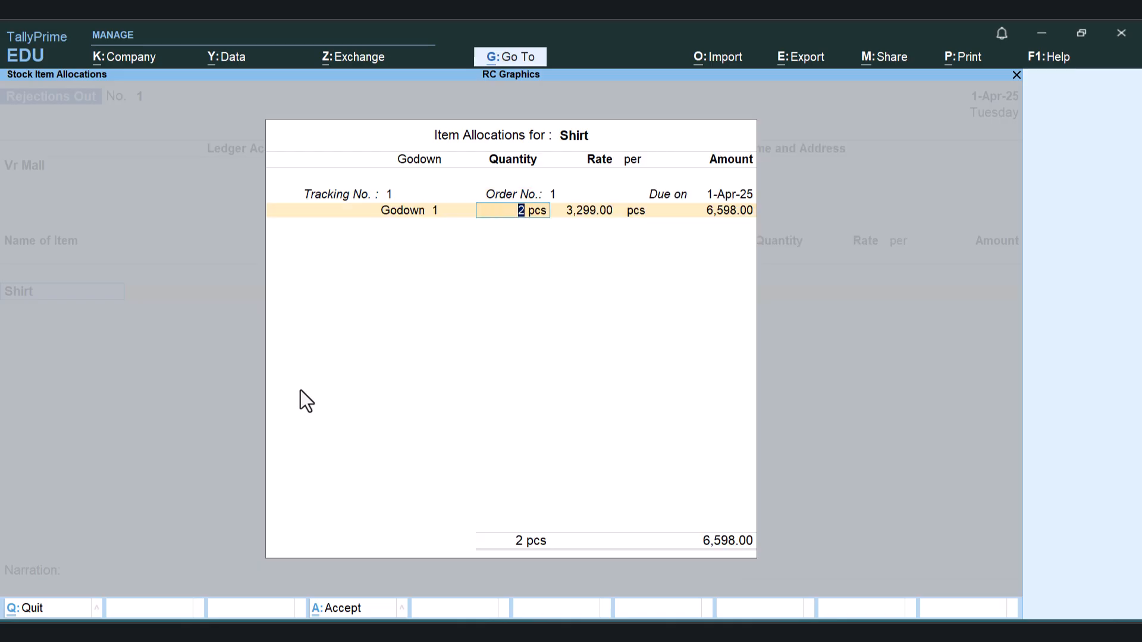
key("Return")
key("Return")
key("Return")
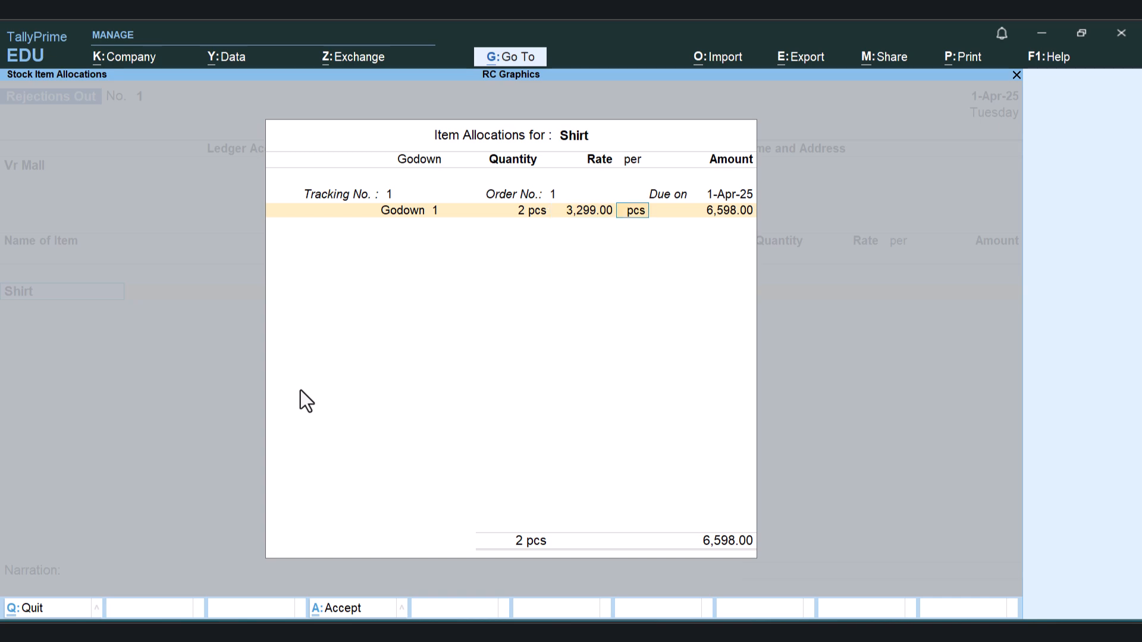
key("Return")
key("Return")
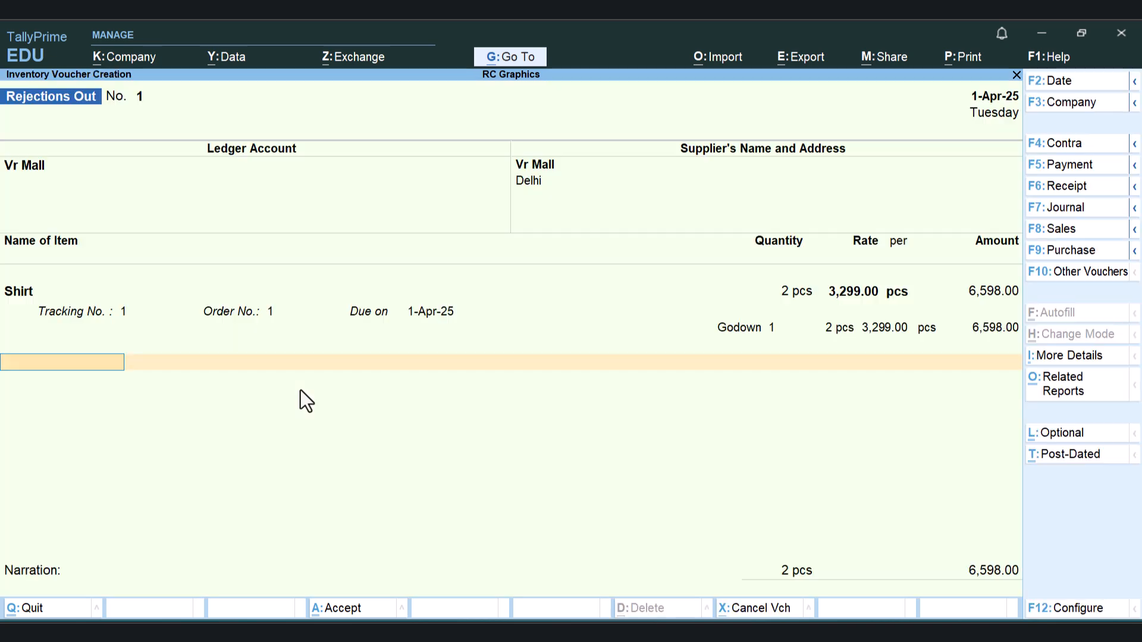
- Add Jeans as the second rejected item and open its item allocations
type("J")
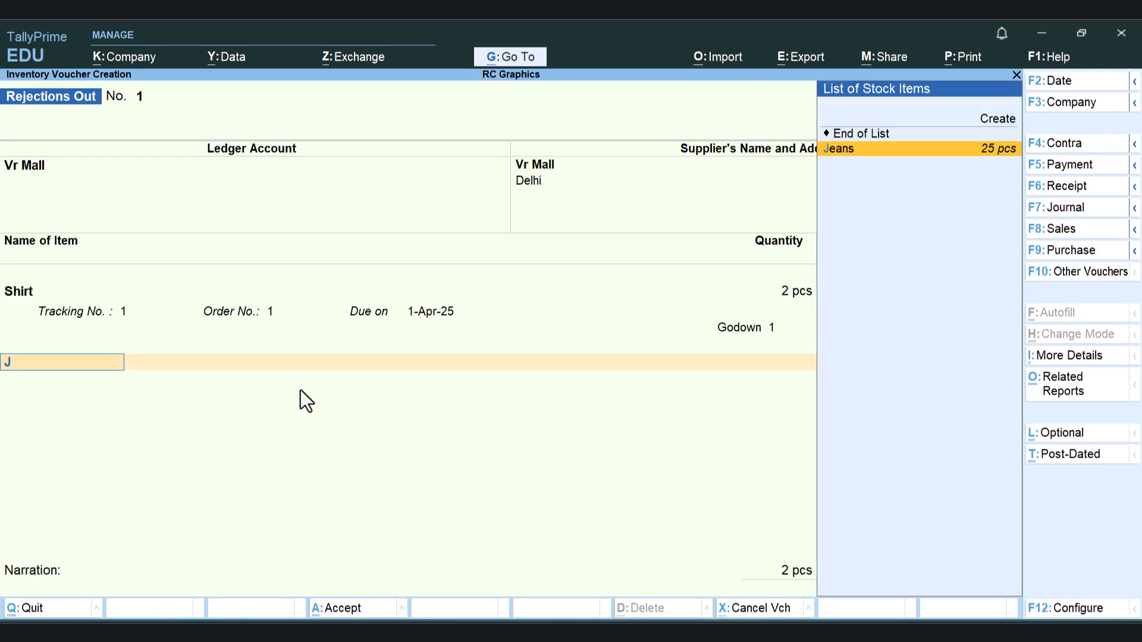
key("Return")
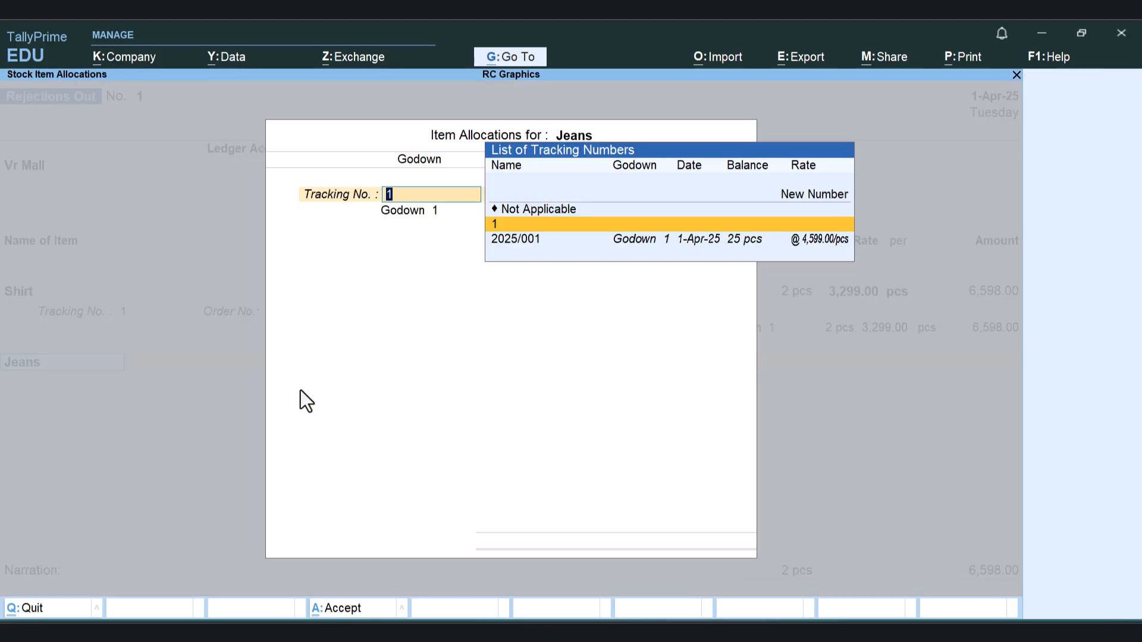
key("Return")
key("Return")
key("BackSpace")
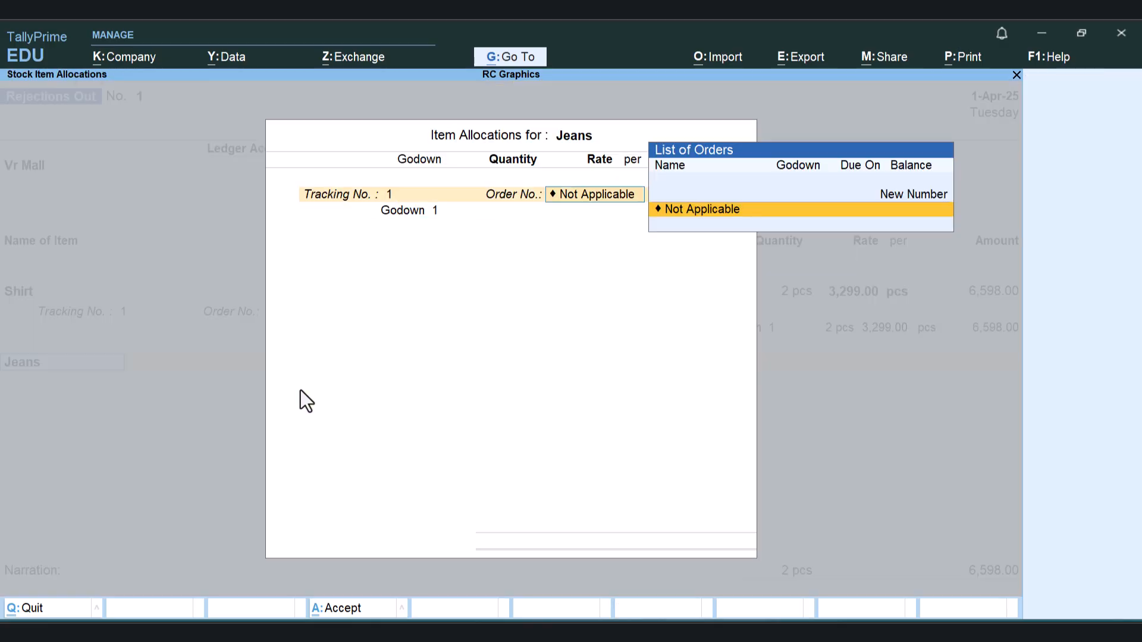
key("BackSpace")
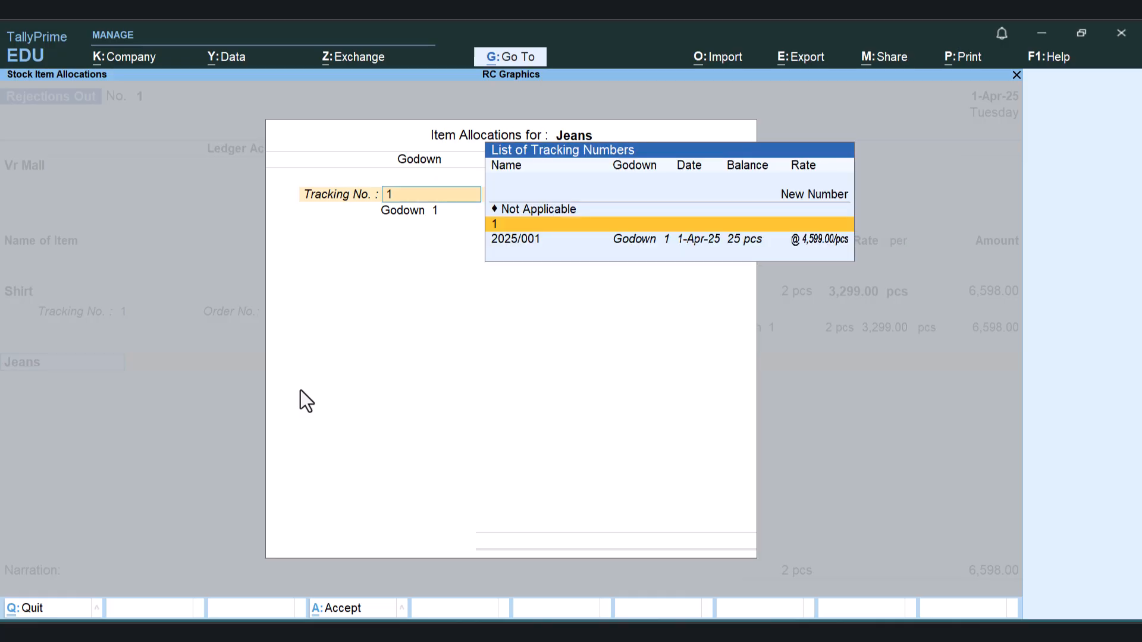
- Allocate Jeans against tracking number 2025/001 and keep Godown 1 as its godown
key("Down")
key("Return")
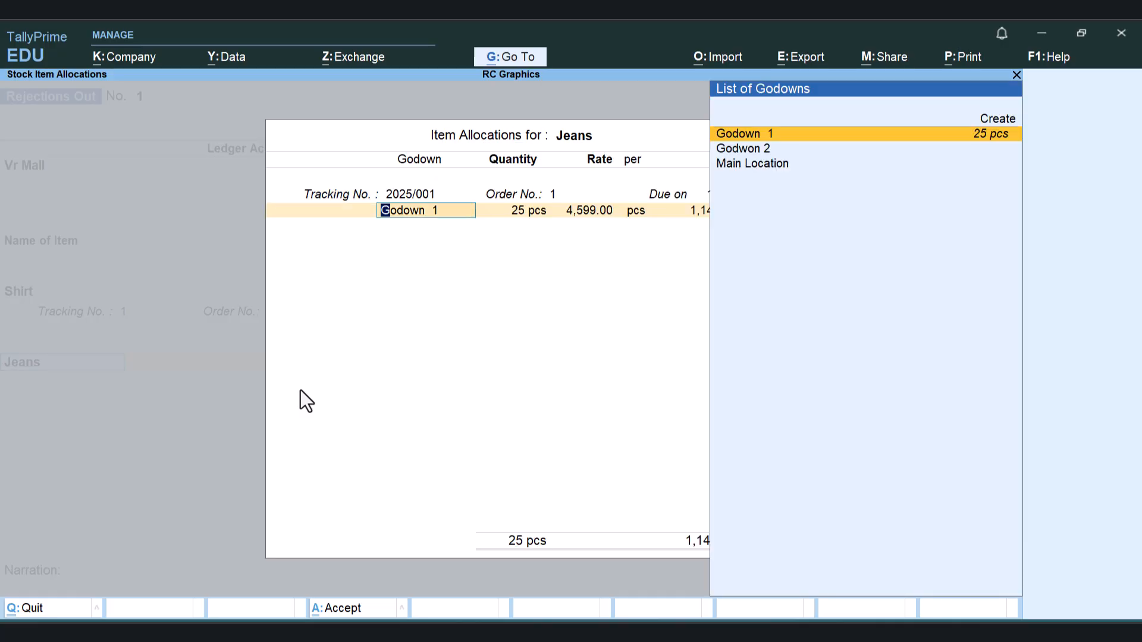
key("Return")
key("Return")
key("BackSpace")
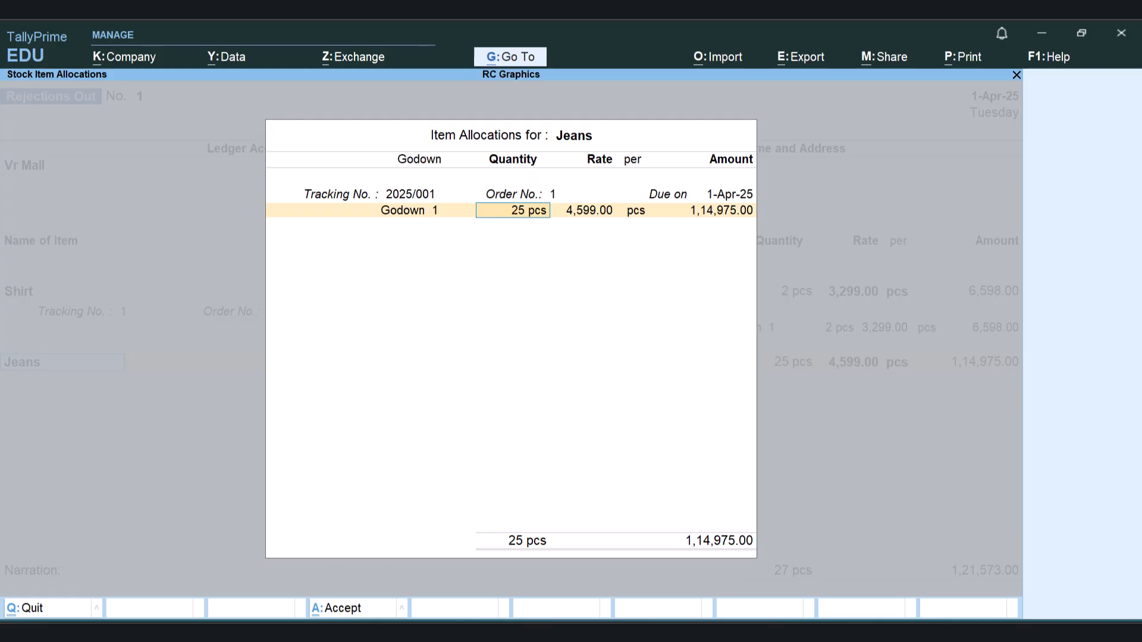
- Check the rejected jeans quantity in 9 Purchase.pdf, set the Jeans quantity to 1 pcs at 4,599.00 and accept the allocation
key("alt+Tab")
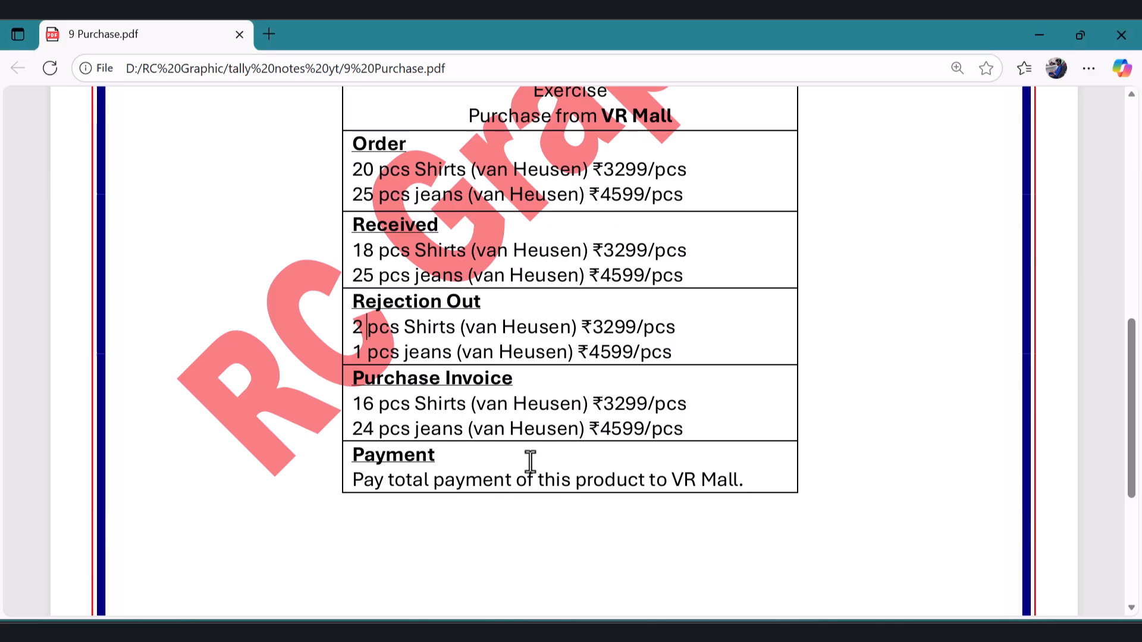
key("alt+Tab")
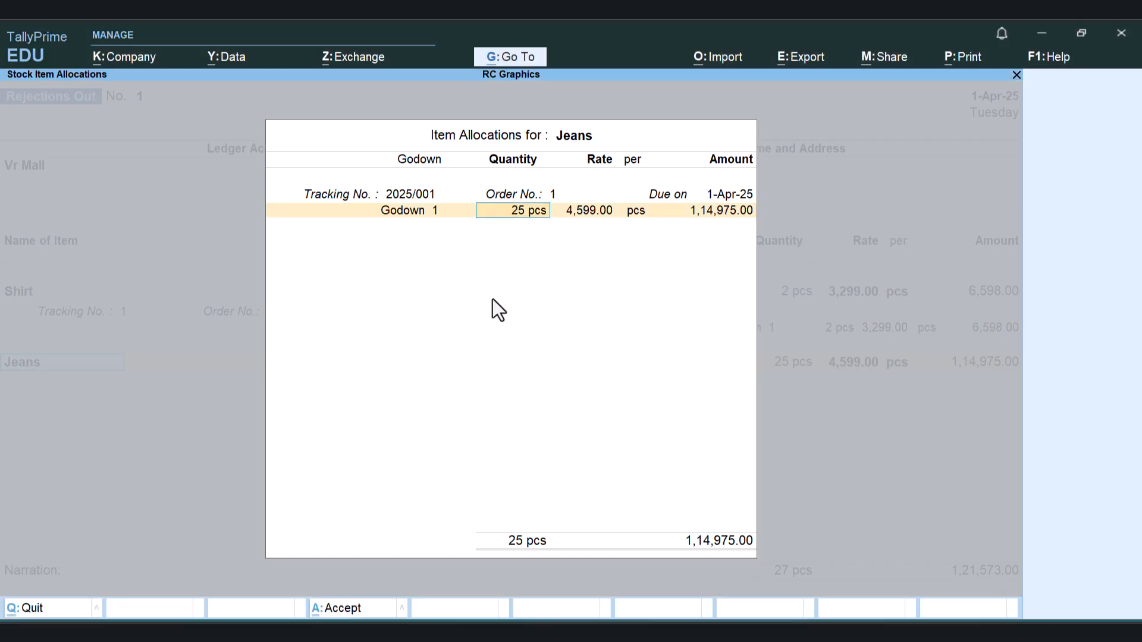
type("1")
key("Return")
key("Return")
key("Return")
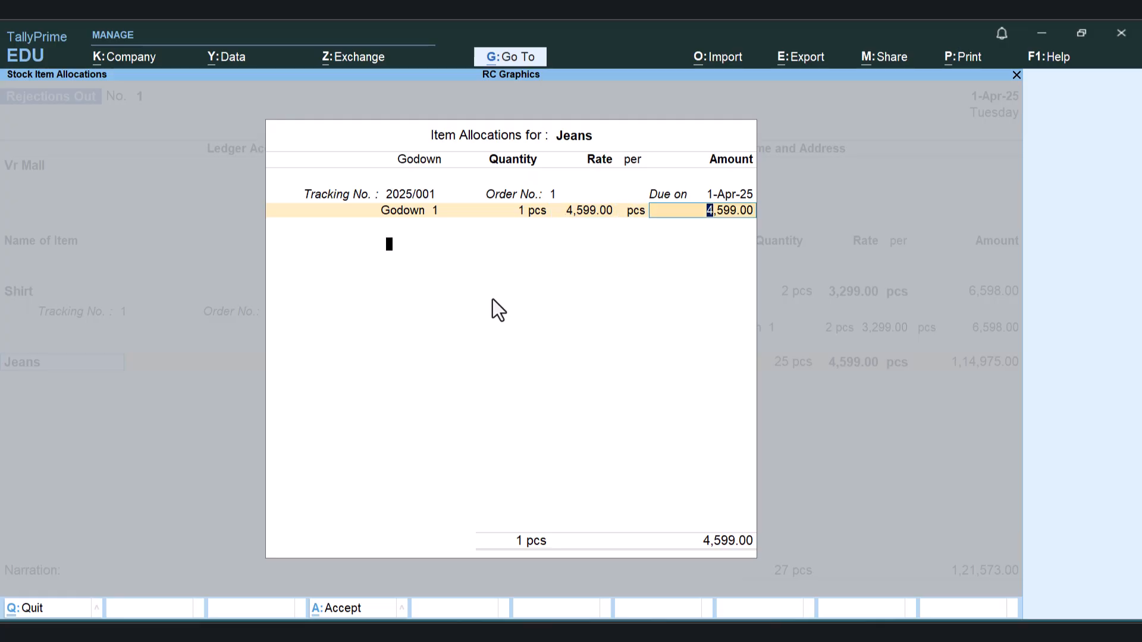
key("Return")
key("Return")
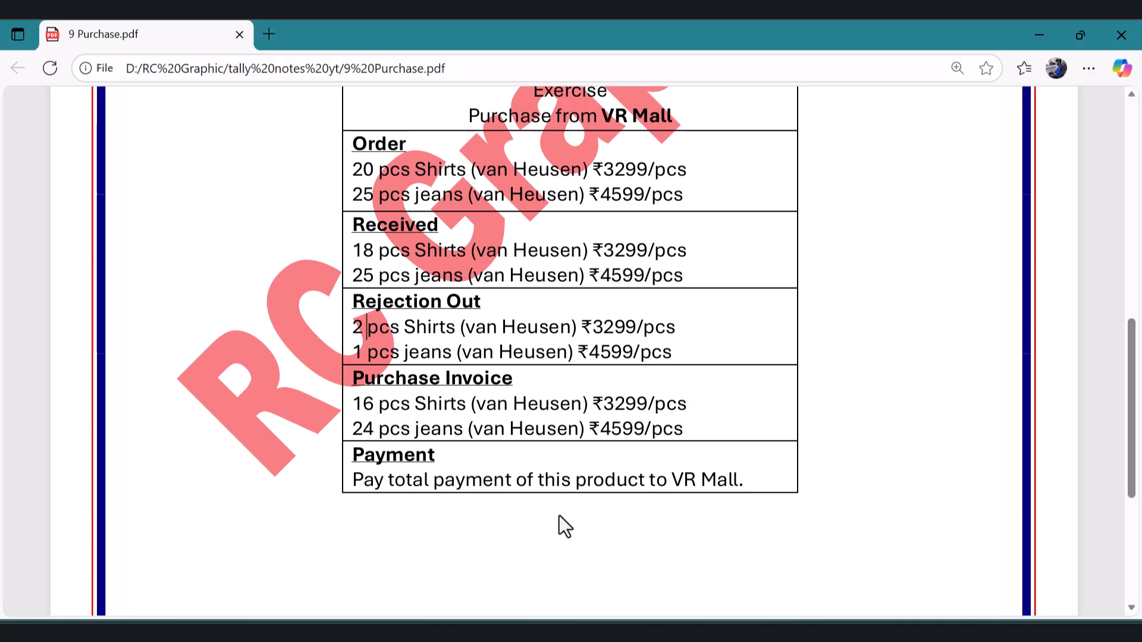
- Compare the Shirts and jeans quantities in the Rejection Out and Purchase Invoice sections of 9 Purchase.pdf
left_click(561, 524)
left_click_drag(353, 327, 486, 328)
left_click_drag(351, 351, 471, 352)
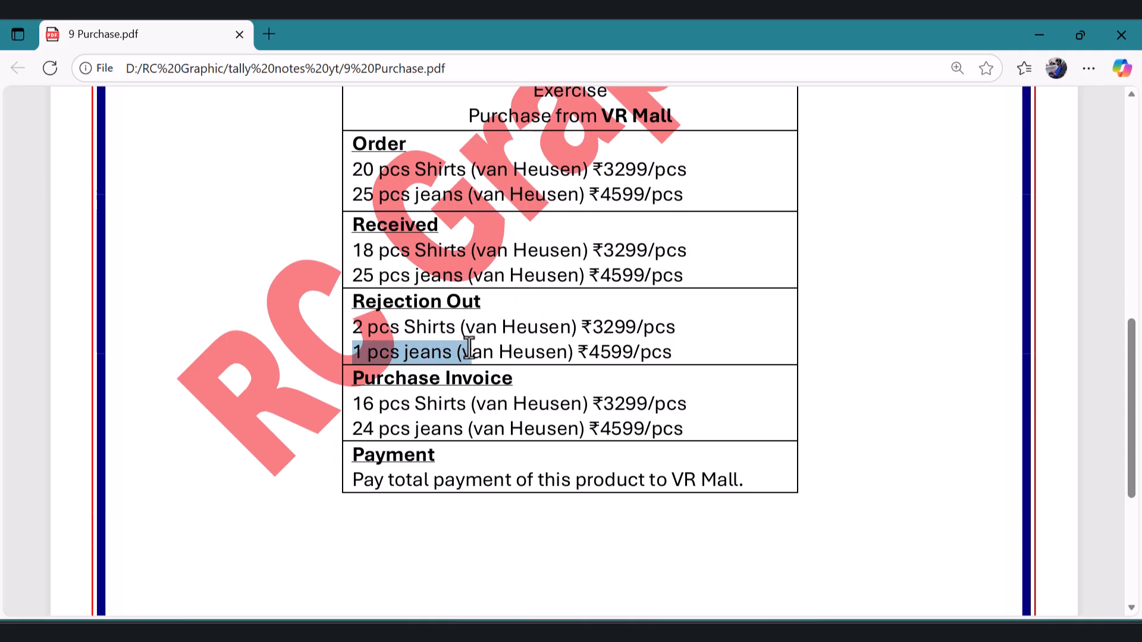
left_click(356, 397)
left_click_drag(351, 373, 479, 428)
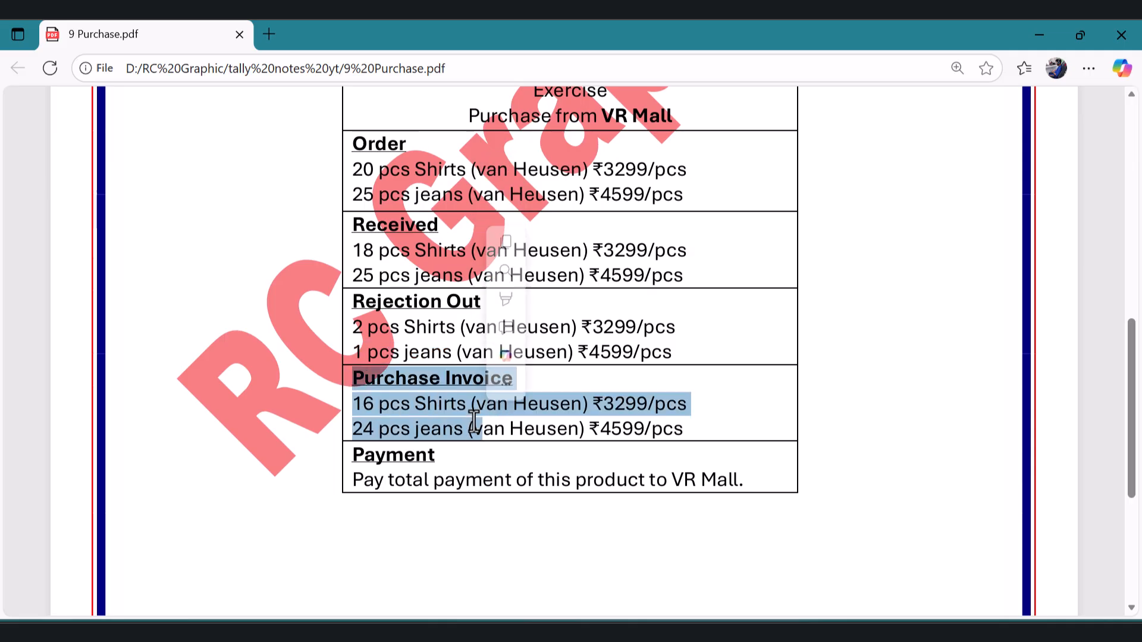
left_click(394, 414)
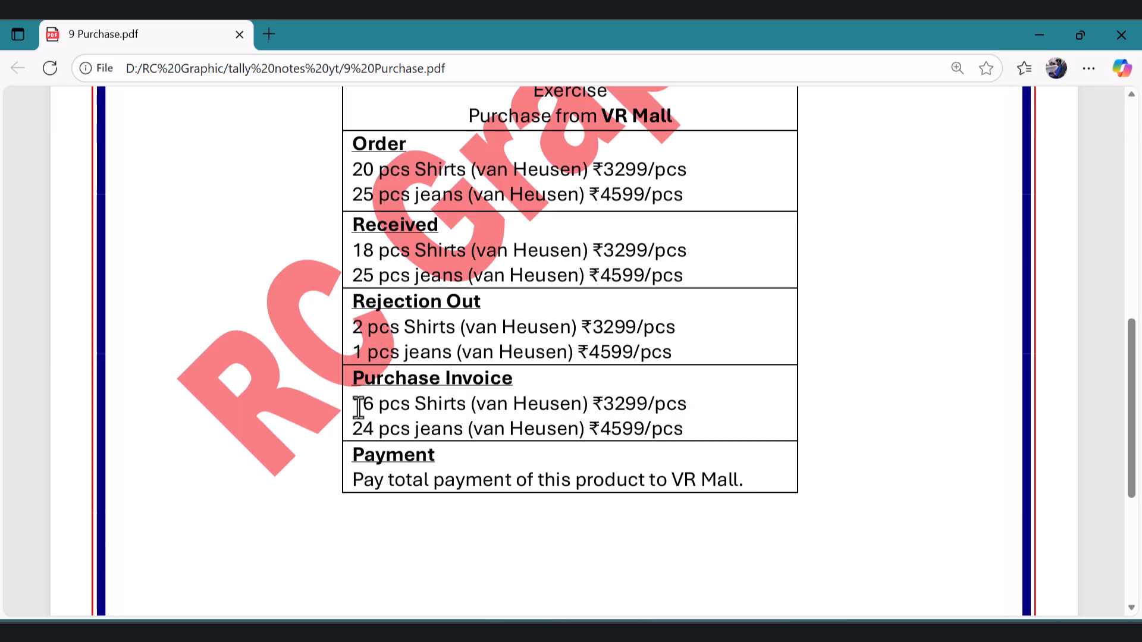
left_click_drag(346, 403, 352, 381)
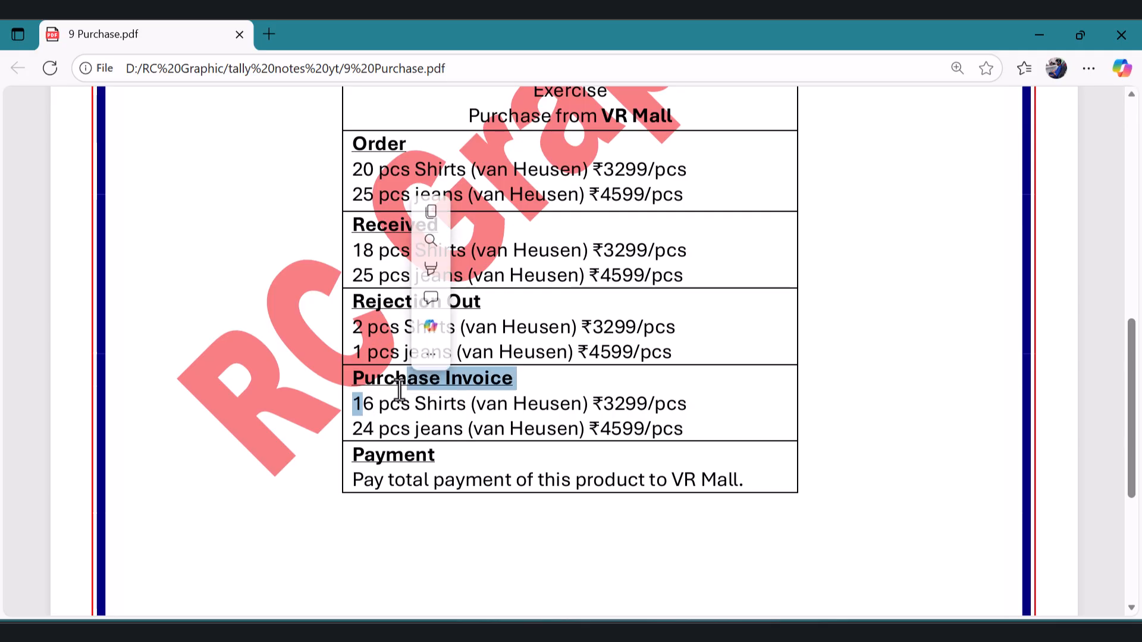
left_click(353, 429)
left_click_drag(358, 429, 412, 429)
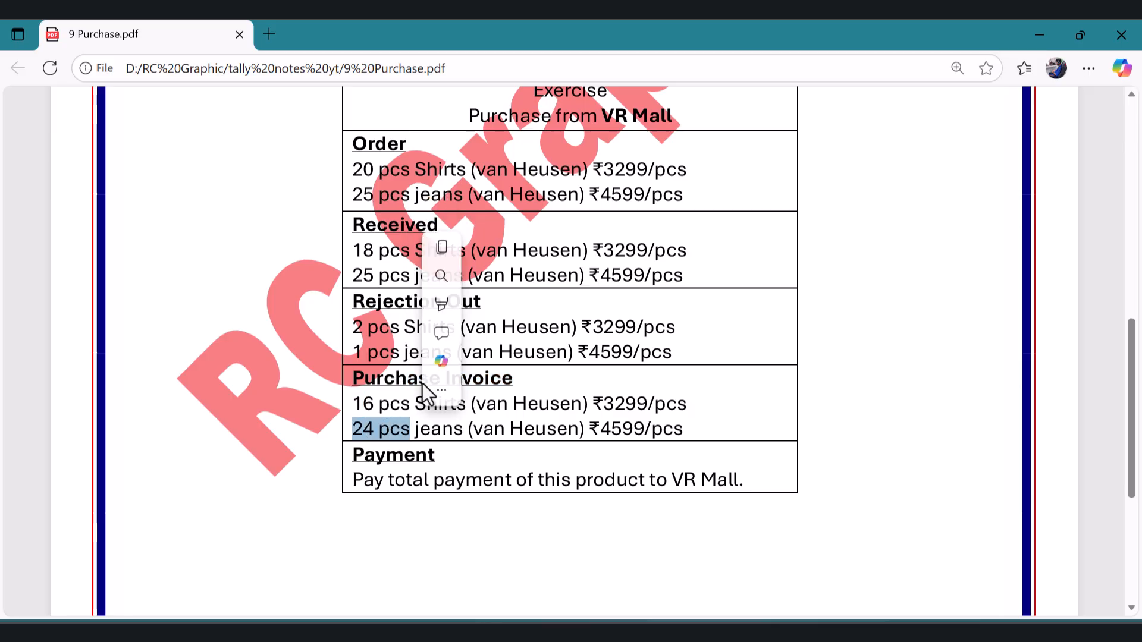
left_click(497, 446)
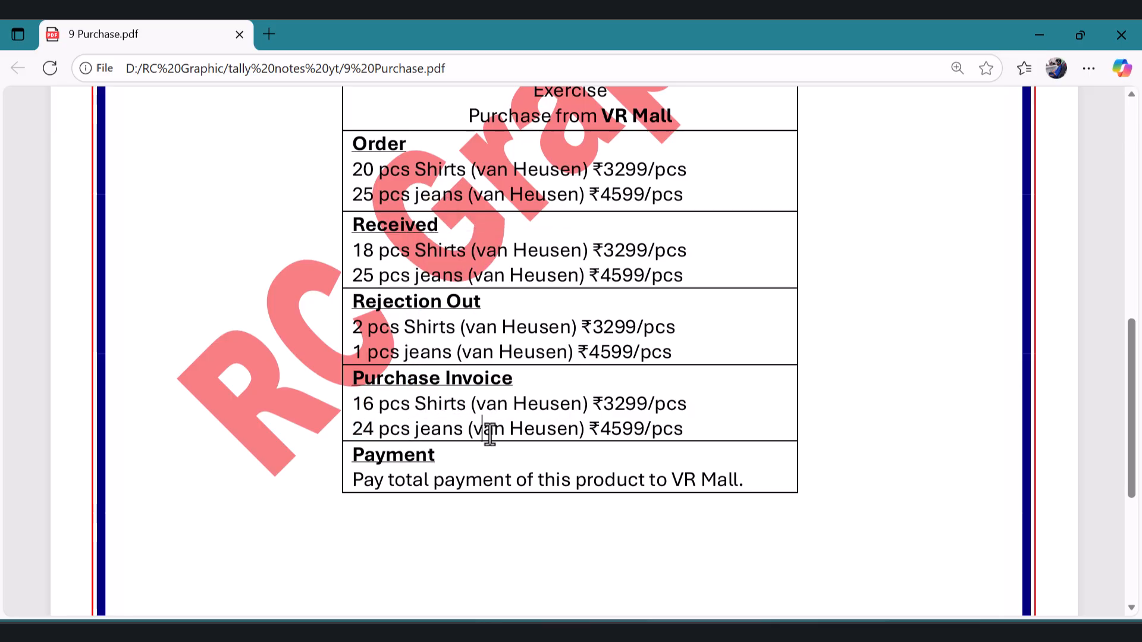
- Return to TallyPrime, add the narration "being quality defect" to the Rejections Out voucher and save it
mouse_move(631, 632)
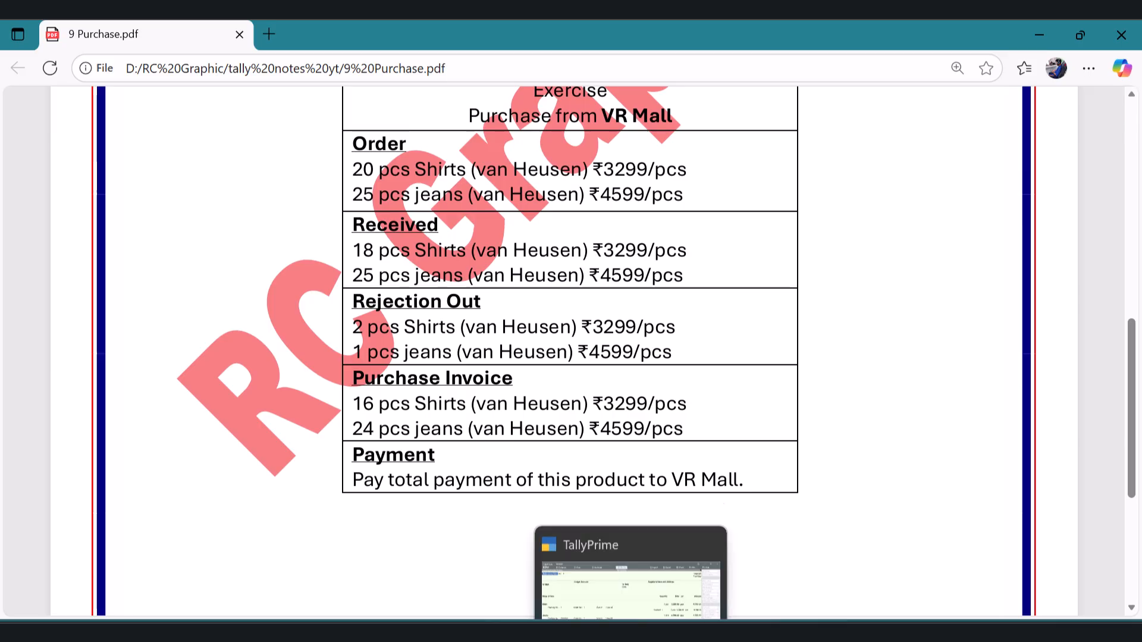
left_click(630, 592)
key("Return")
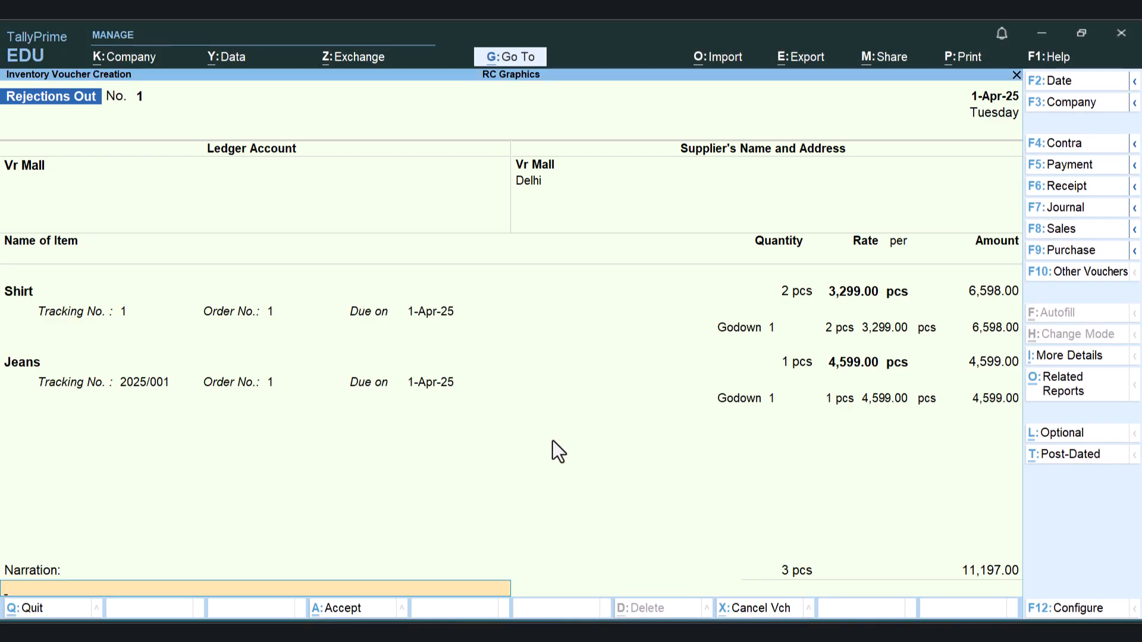
type("being quality defect")
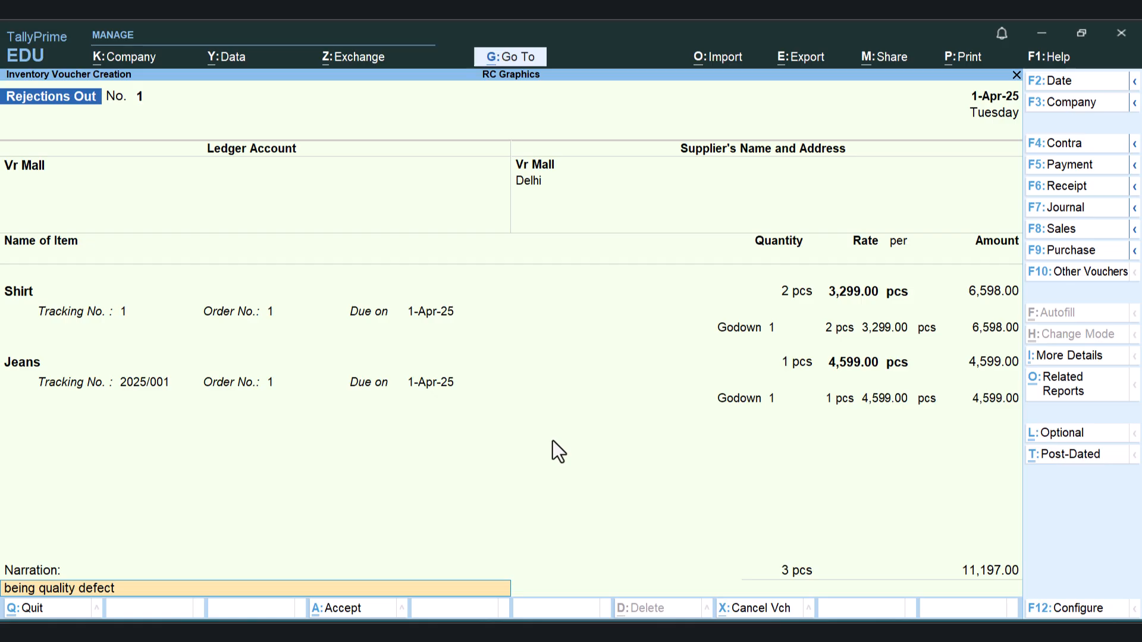
key("Return")
key("Return")
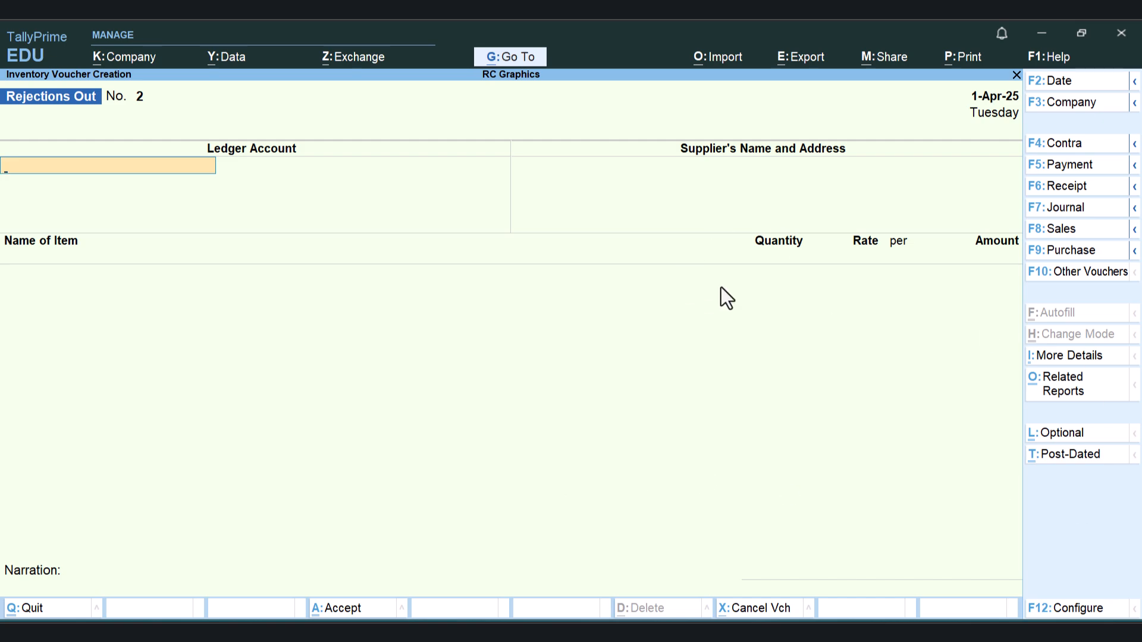
left_click(1056, 250)
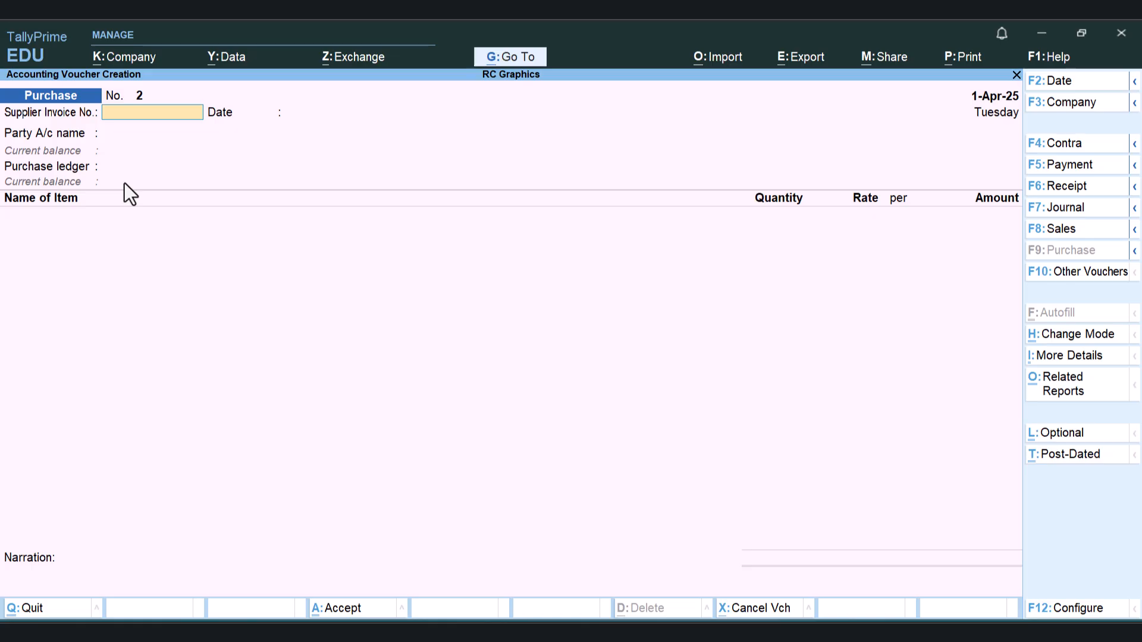
type("2025/")
type("11/001")
key("Return")
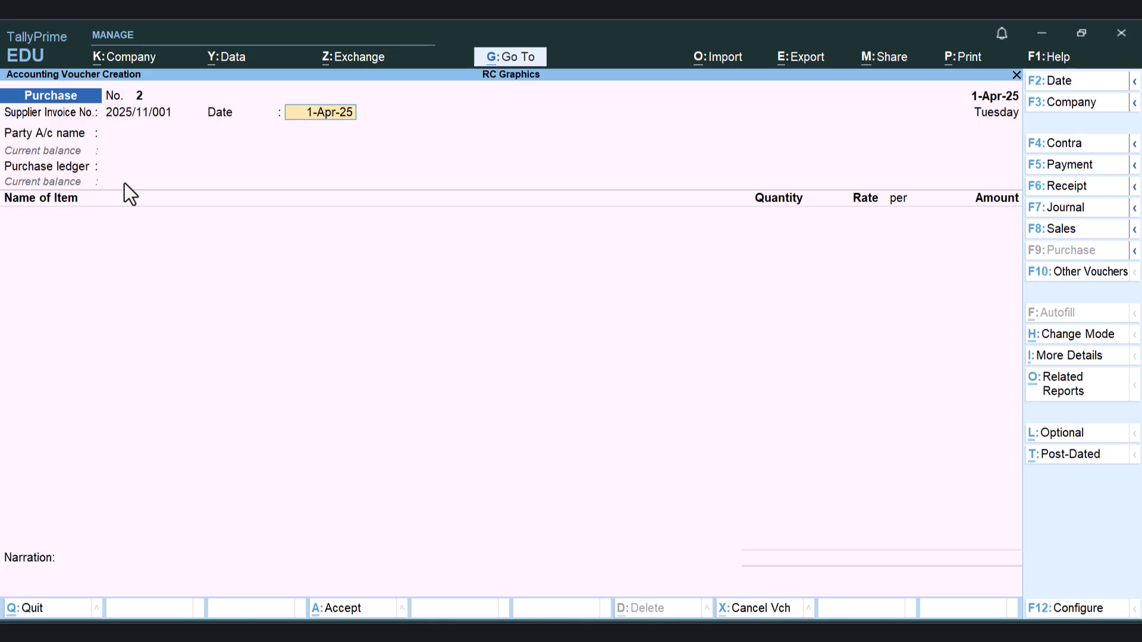
key("Return")
key("Down")
key("Down")
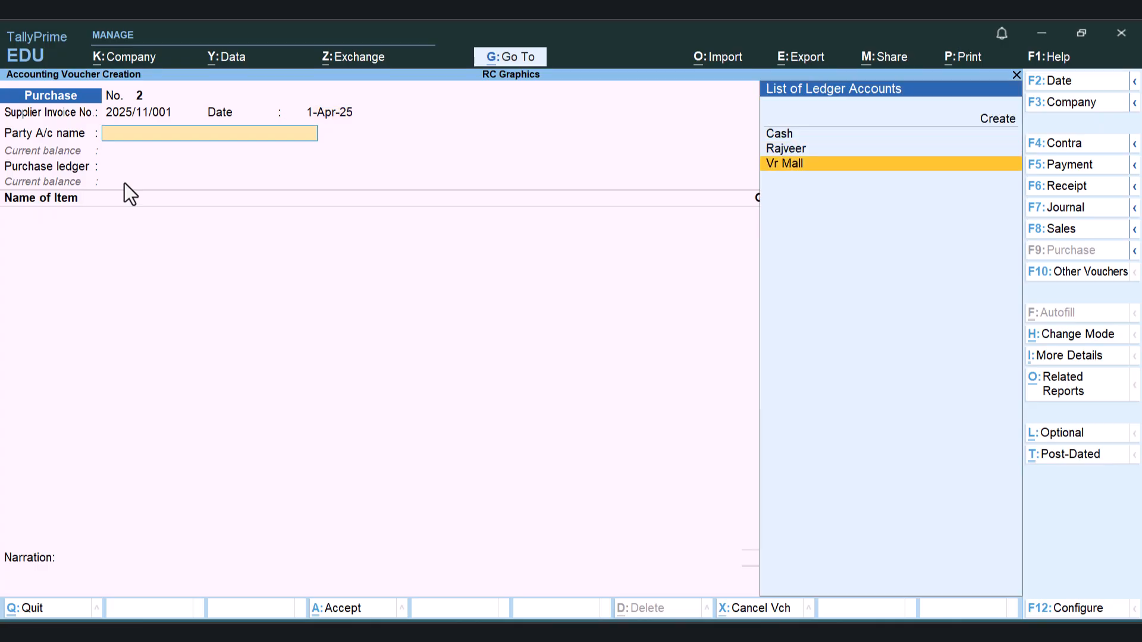
key("Return")
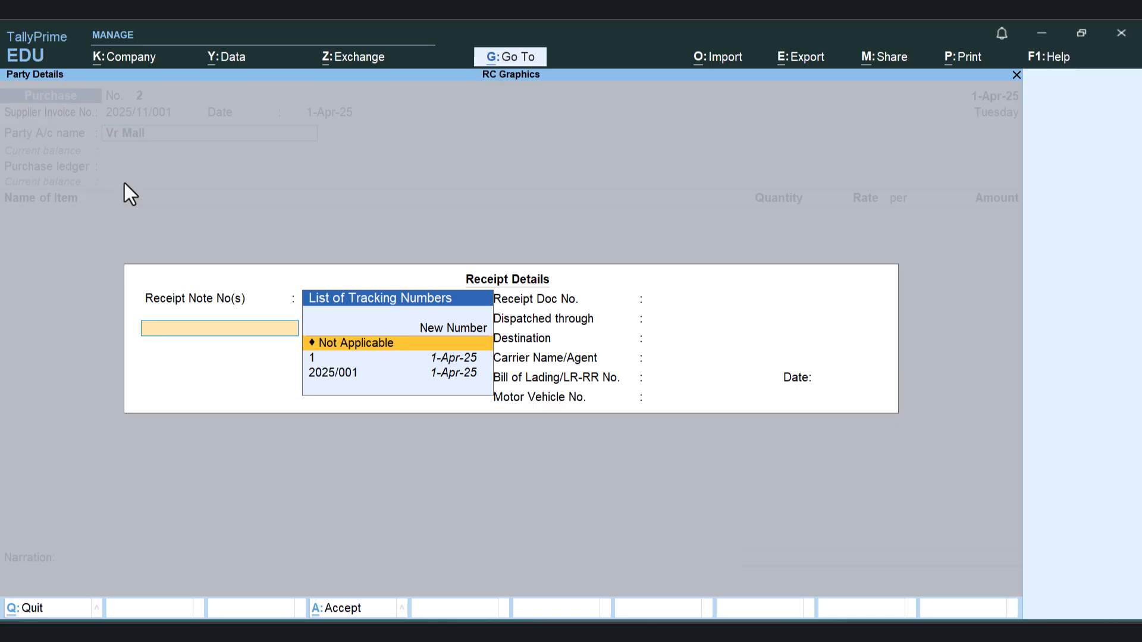
key("Down")
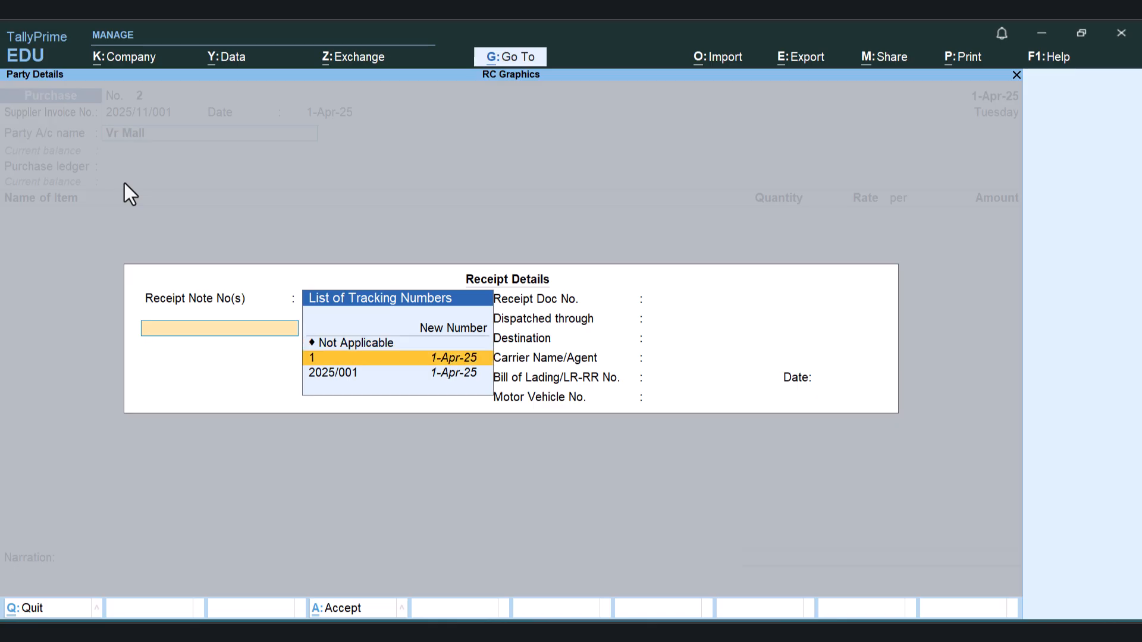
key("Down")
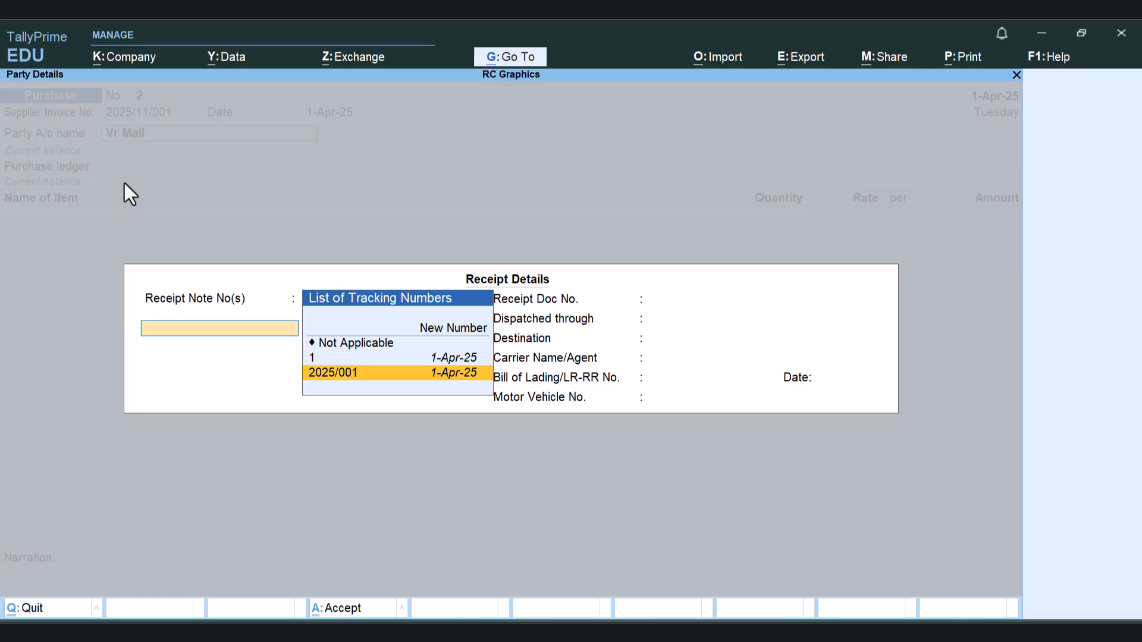
key("Return")
key("Return")
key("Return")
key("Return")
key("Return")
key("Return")
key("Return")
key("Return")
key("Return")
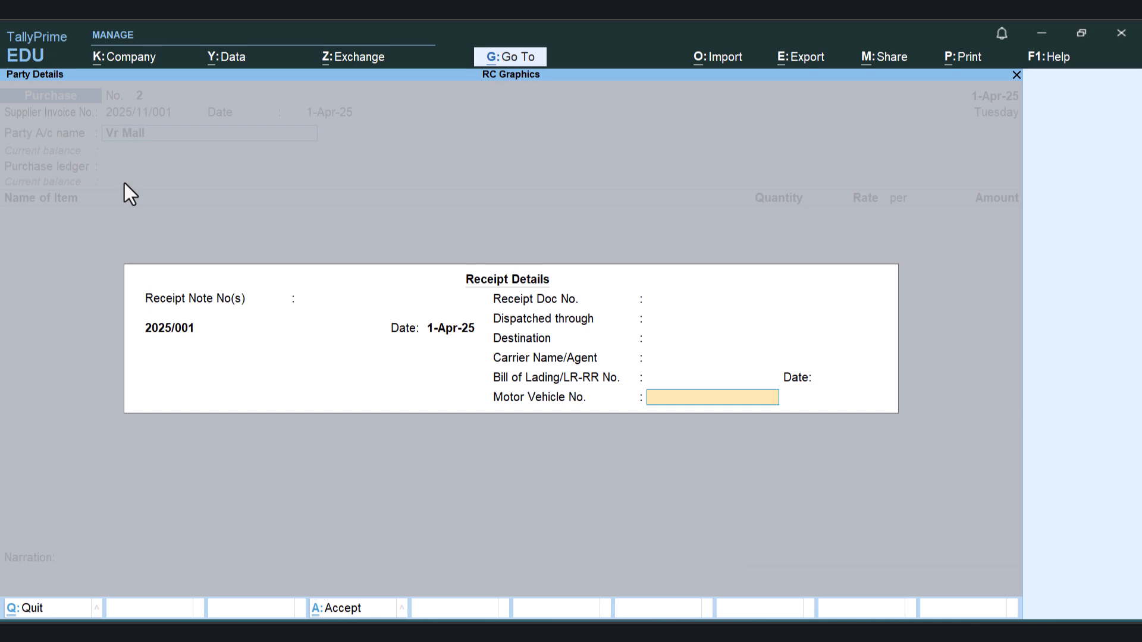
key("Return")
key("Return")
key("Return")
key("Return")
key("Return")
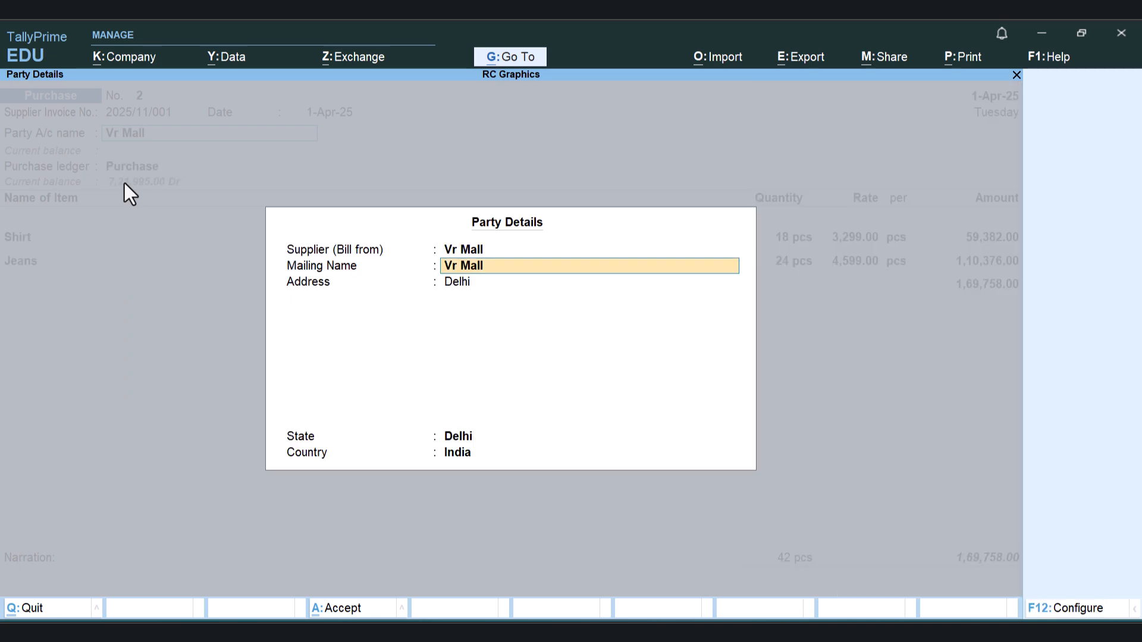
key("Return")
key("Return")
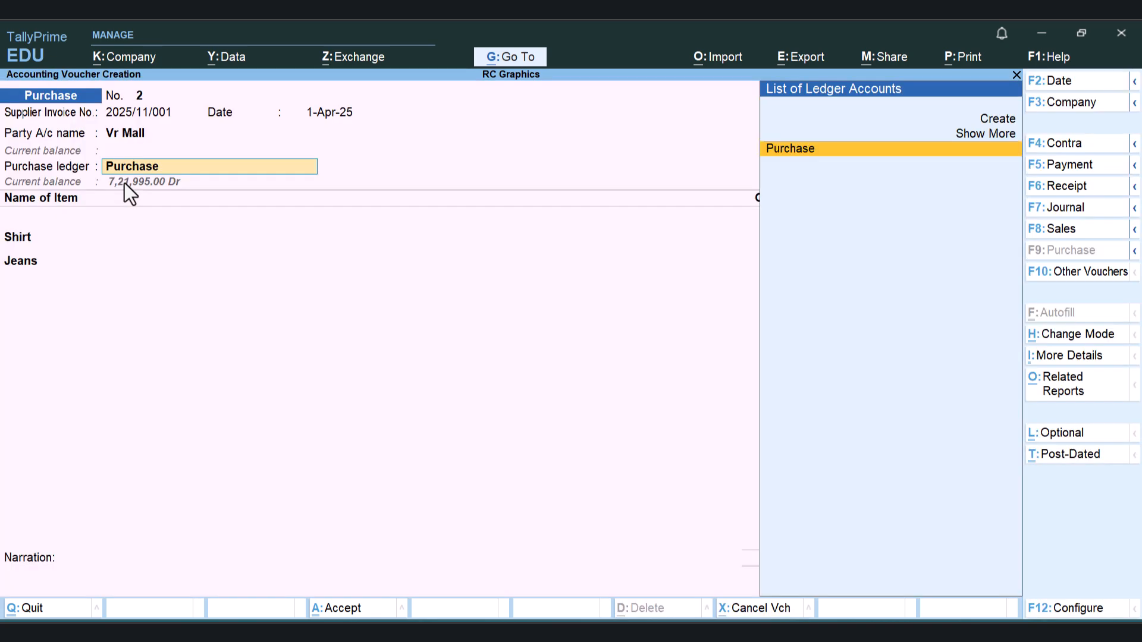
key("Return")
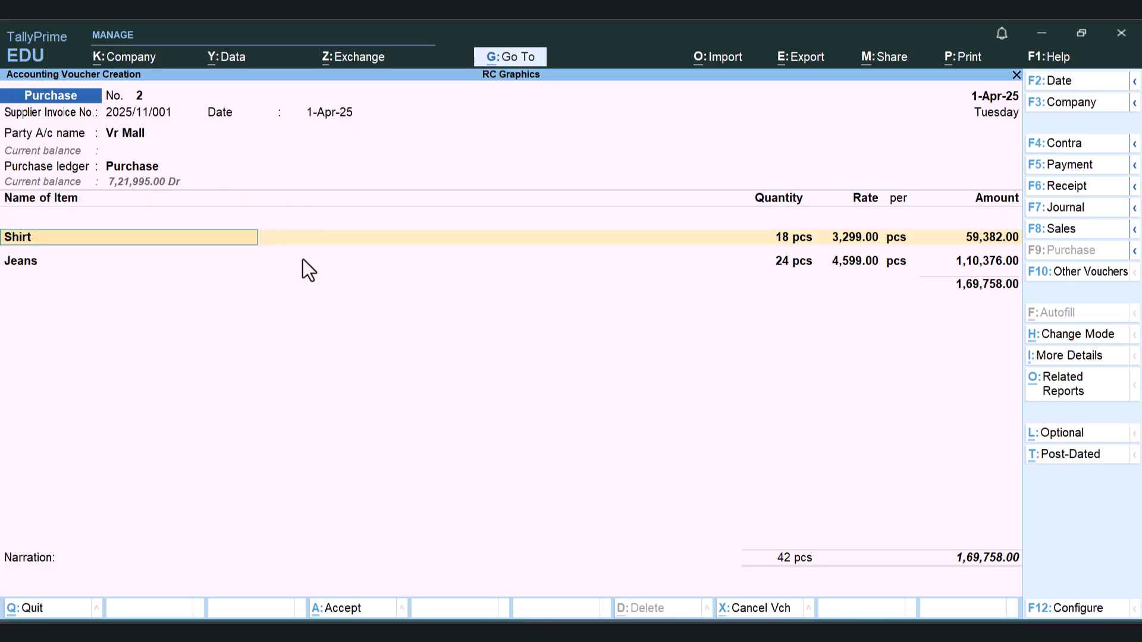
key("Escape")
key("Escape")
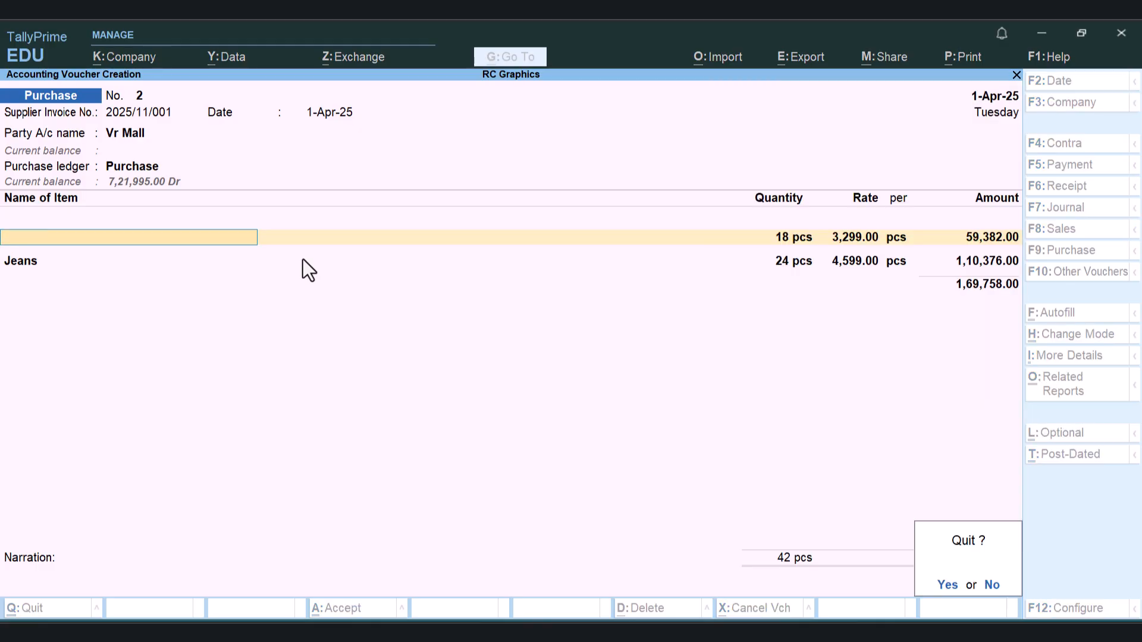
key("Return")
- Open the Rejections Out voucher for alteration from the Day Book
key("Down")
key("Return")
key("Down")
key("Down")
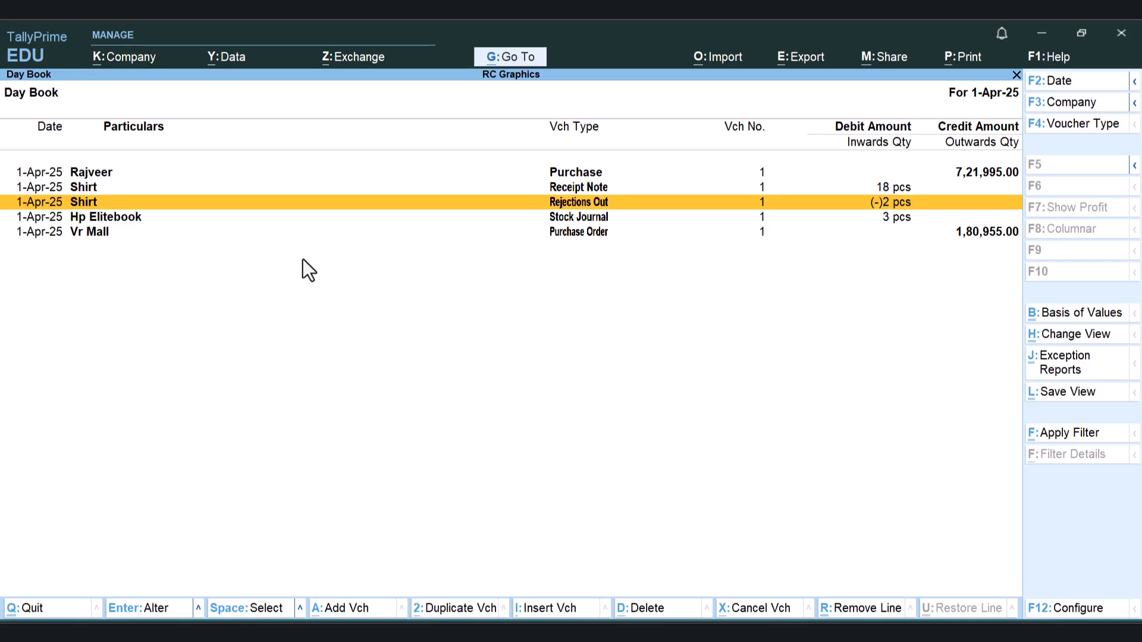
key("Return")
- Change the Shirt's tracking number in the Rejections Out voucher to 2025/001, keeping the Jeans allocation as it is
key("Return")
key("Return")
key("Return")
key("Return")
key("Return")
key("Return")
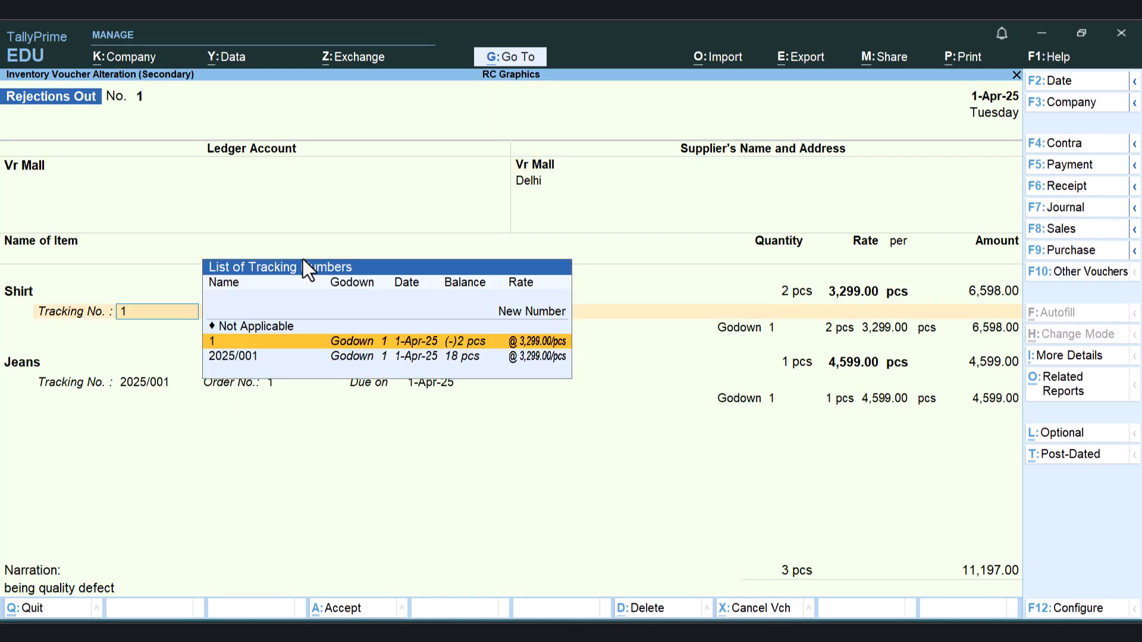
key("Down")
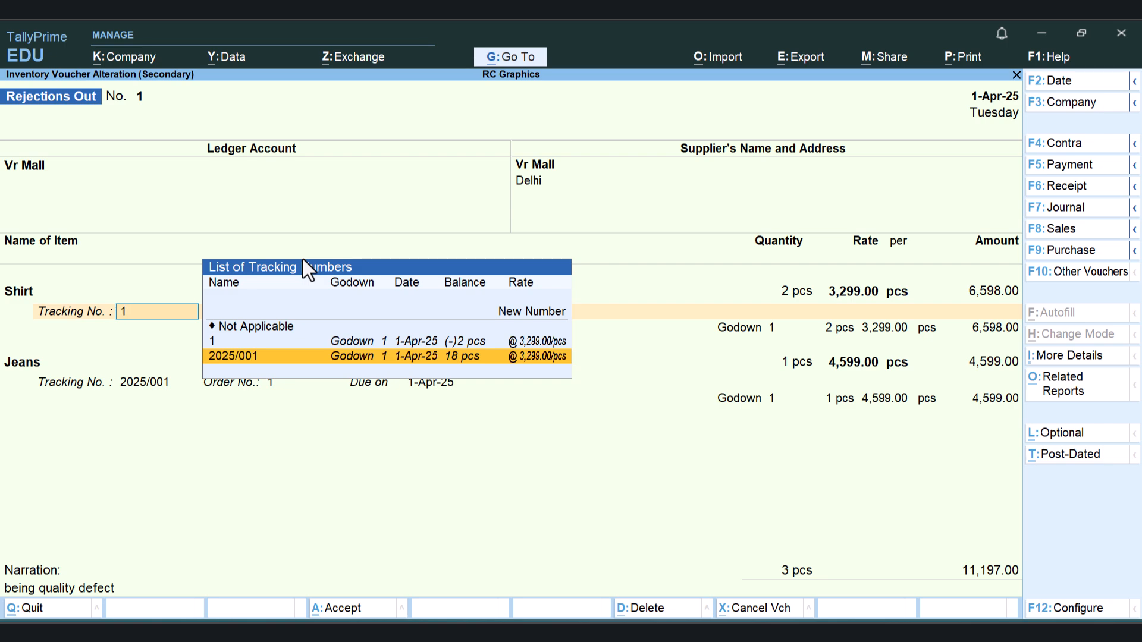
key("Return")
key("Return")
key("Return")
key("Return")
key("Return")
key("Return")
key("Return")
key("Return")
key("Return")
key("Return")
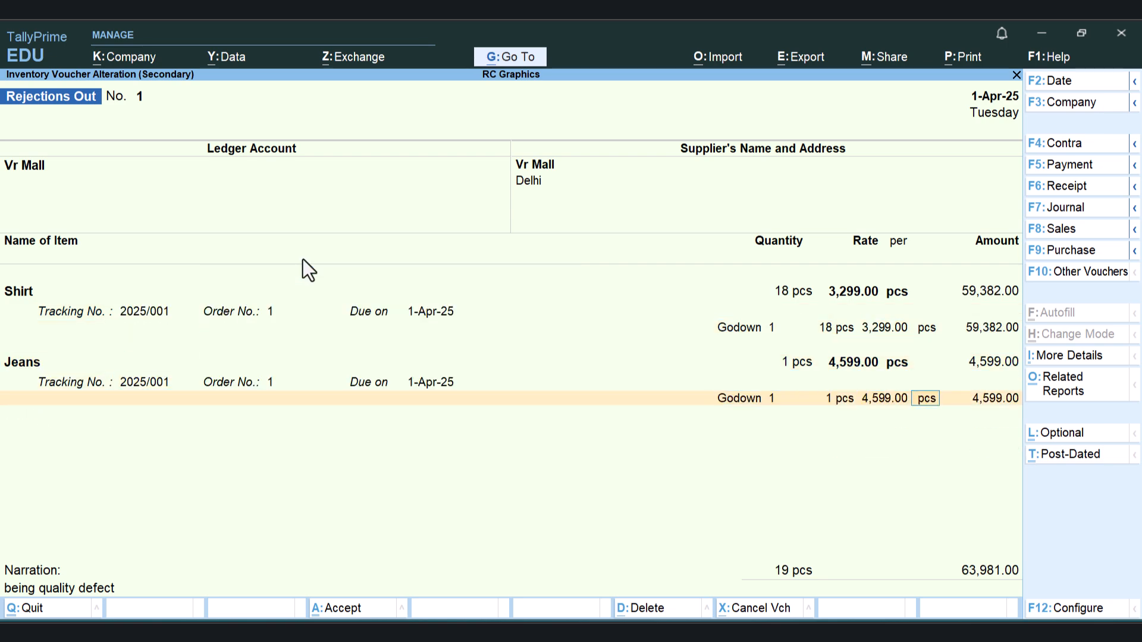
- Go back to the Shirt allocation in Godown 1 and set its quantity to 2 pcs
key("Return")
key("BackSpace")
key("BackSpace")
key("BackSpace")
key("BackSpace")
key("BackSpace")
key("BackSpace")
key("BackSpace")
key("BackSpace")
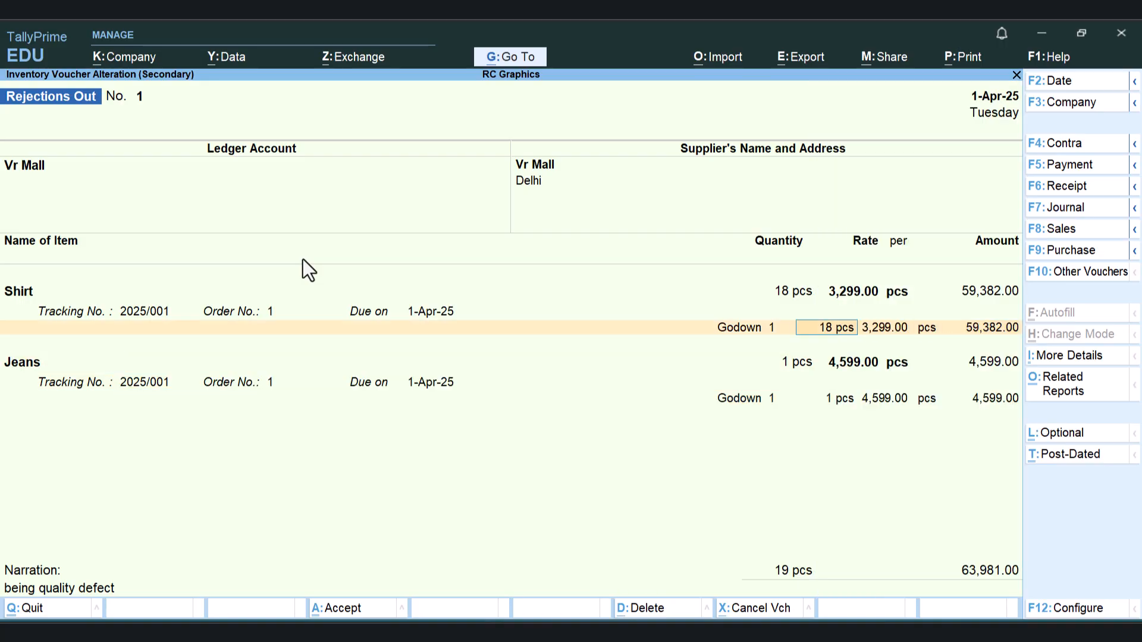
type("2")
key("Return")
- Accept the remaining item lines and narration, and save the altered Rejections Out voucher
key("Return")
key("Return")
key("Return")
key("Return")
key("Return")
key("Return")
key("Return")
key("Return")
key("Return")
key("Return")
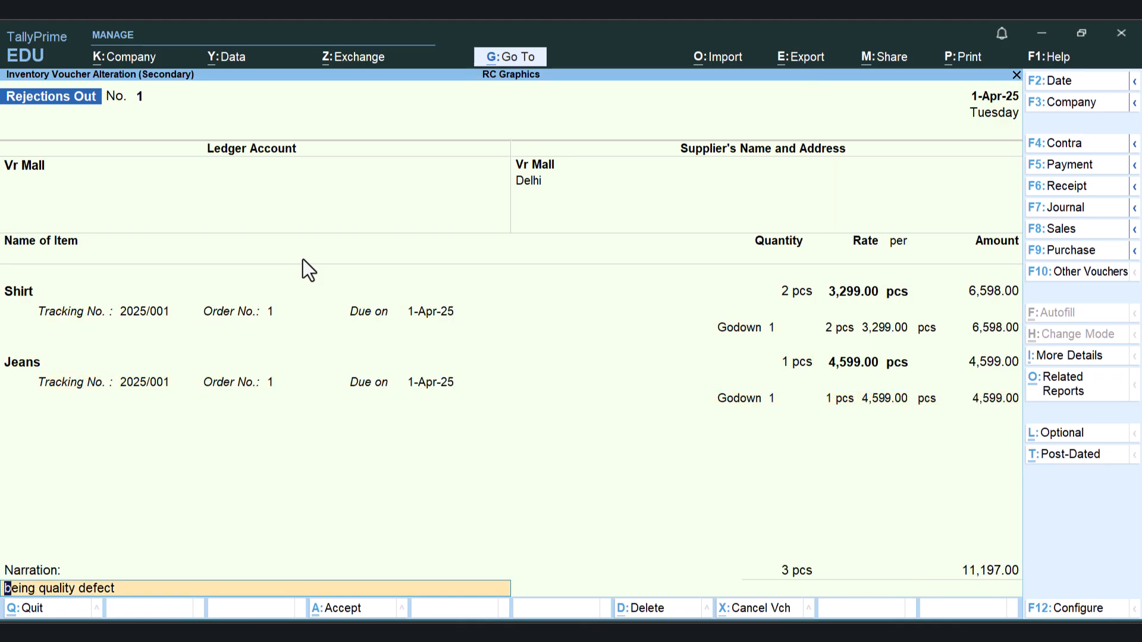
key("Return")
key("Return")
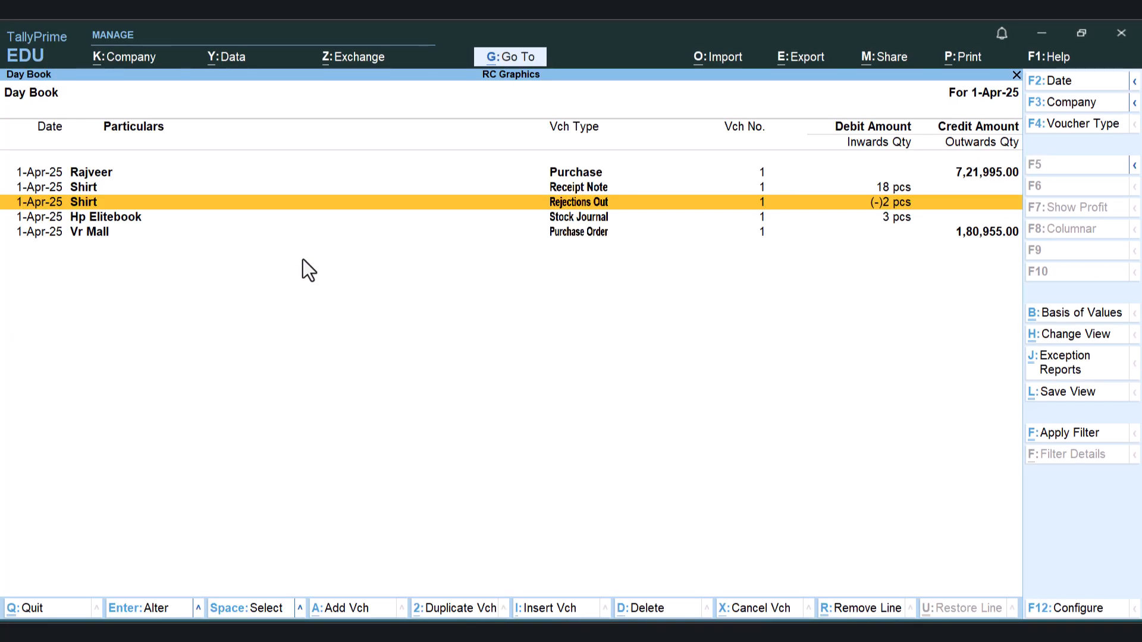
- Start a new Purchase voucher with supplier invoice number 2025/11/001 and accept 1-Apr-25 as the invoice date
key("Escape")
key("Up")
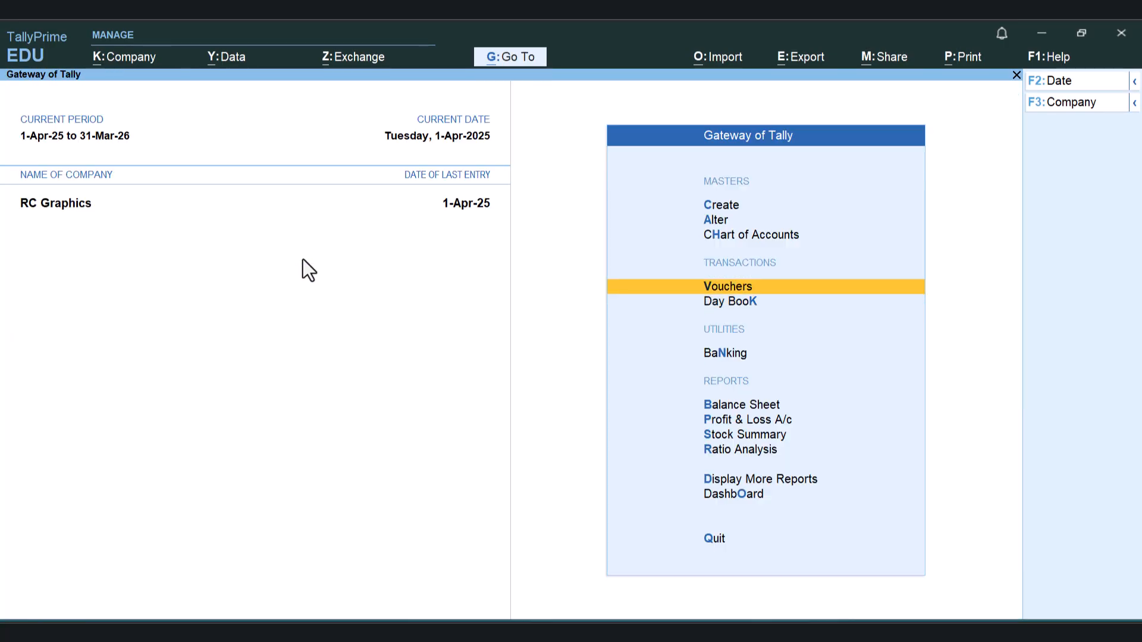
key("Return")
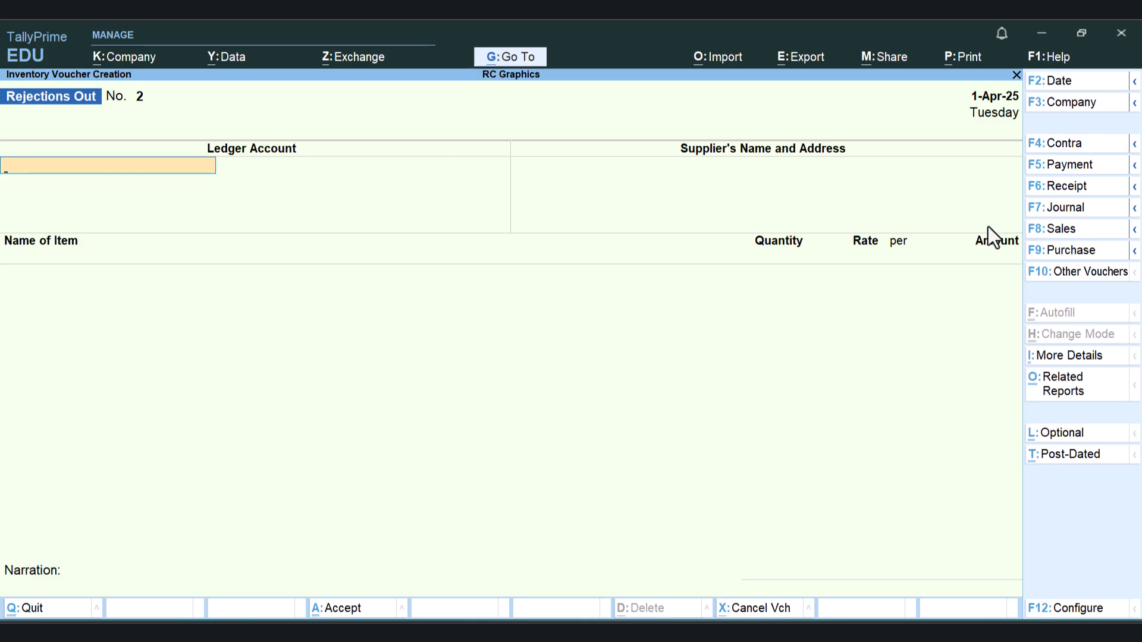
left_click(1061, 250)
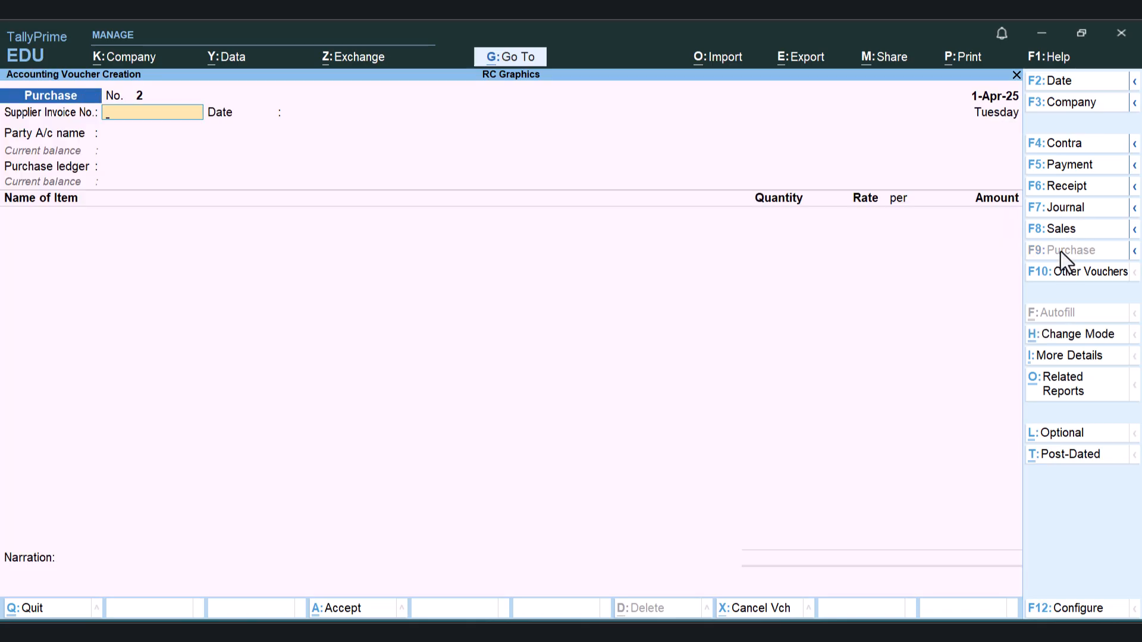
type("2025/11/00")
key("Return")
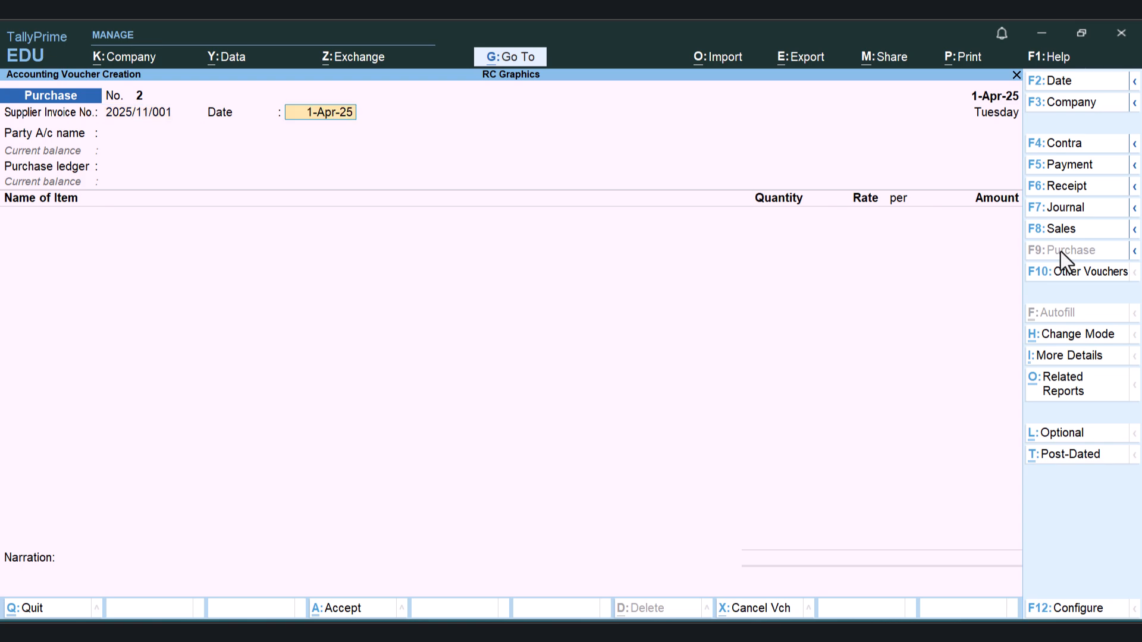
key("Return")
- Select Vr Mall as the party account and link receipt note 2025/001, leaving the other receipt details blank
key("Down")
key("Down")
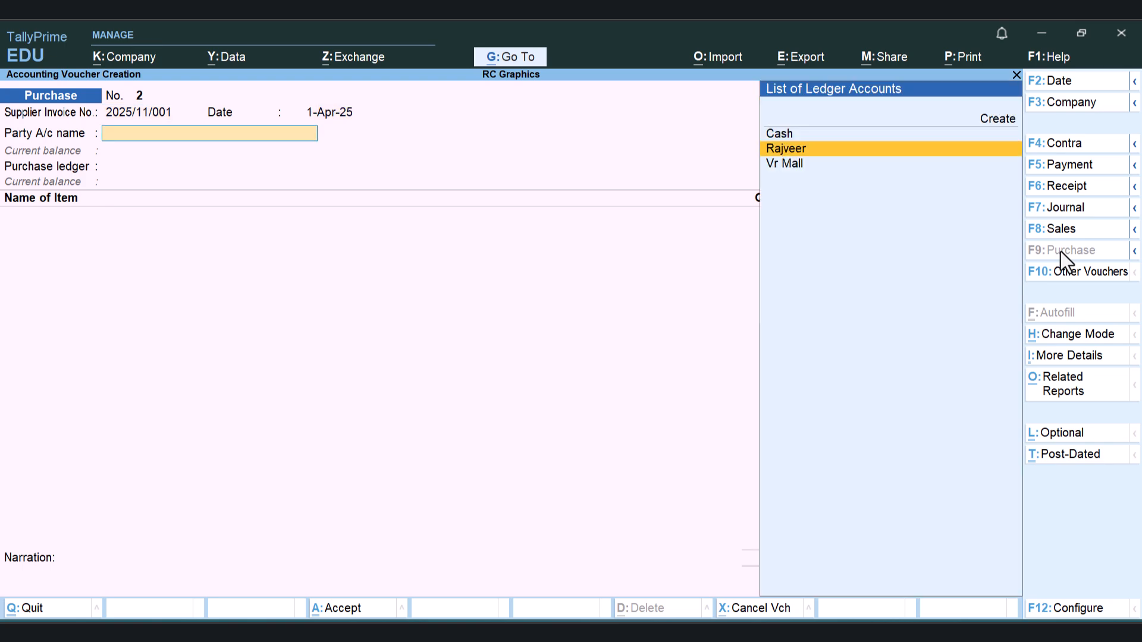
key("Return")
key("Down")
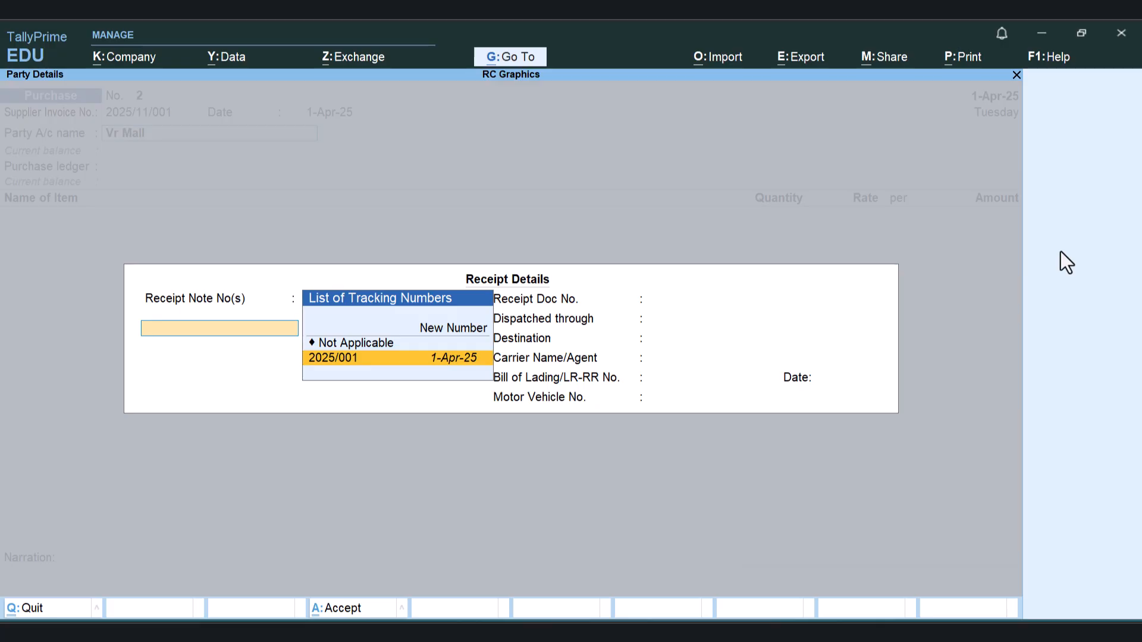
key("Return")
key("Return")
key("Return")
key("Return")
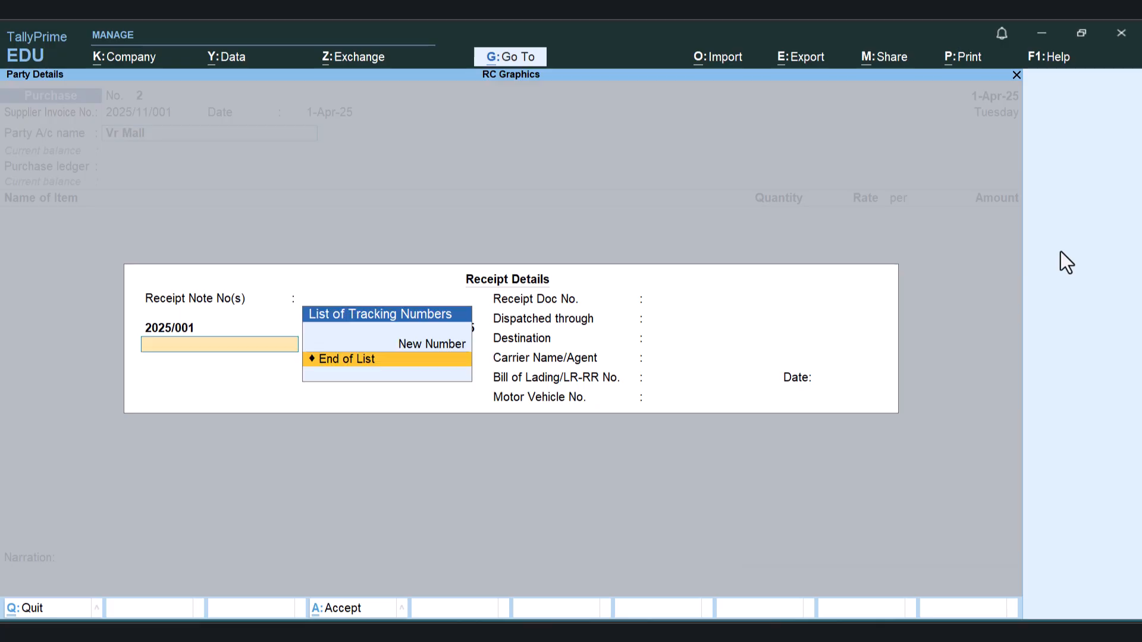
key("Return")
key("Return")
key("Return")
key("Return")
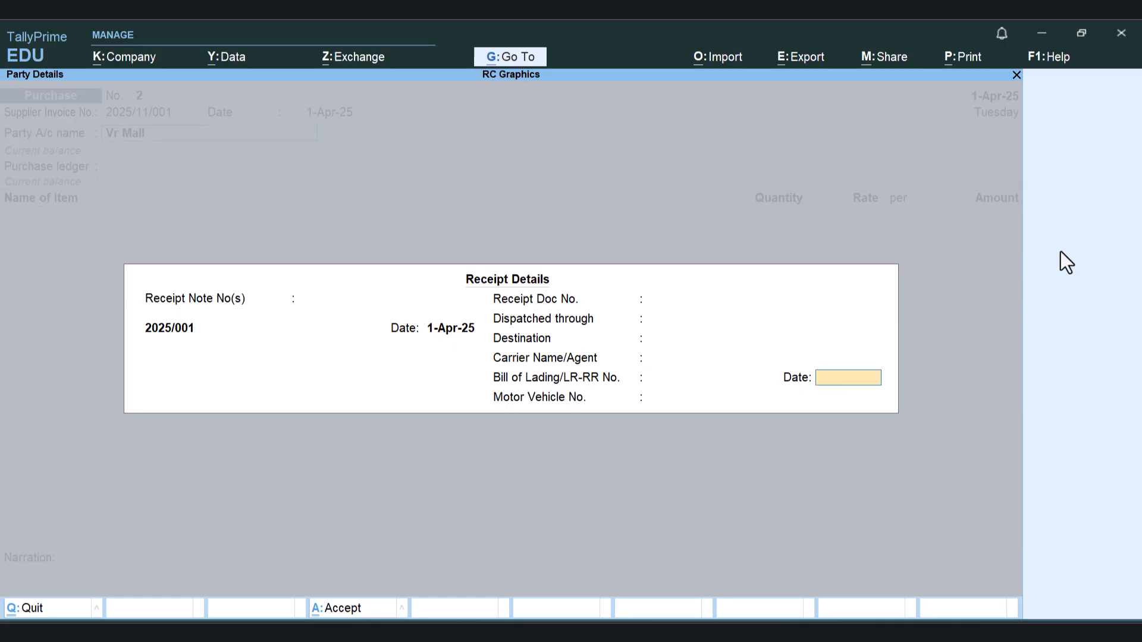
key("Return")
key("Return")
- Accept Vr Mall's party details and keep Purchase as the purchase ledger
key("Return")
key("Return")
key("Return")
key("Return")
key("Return")
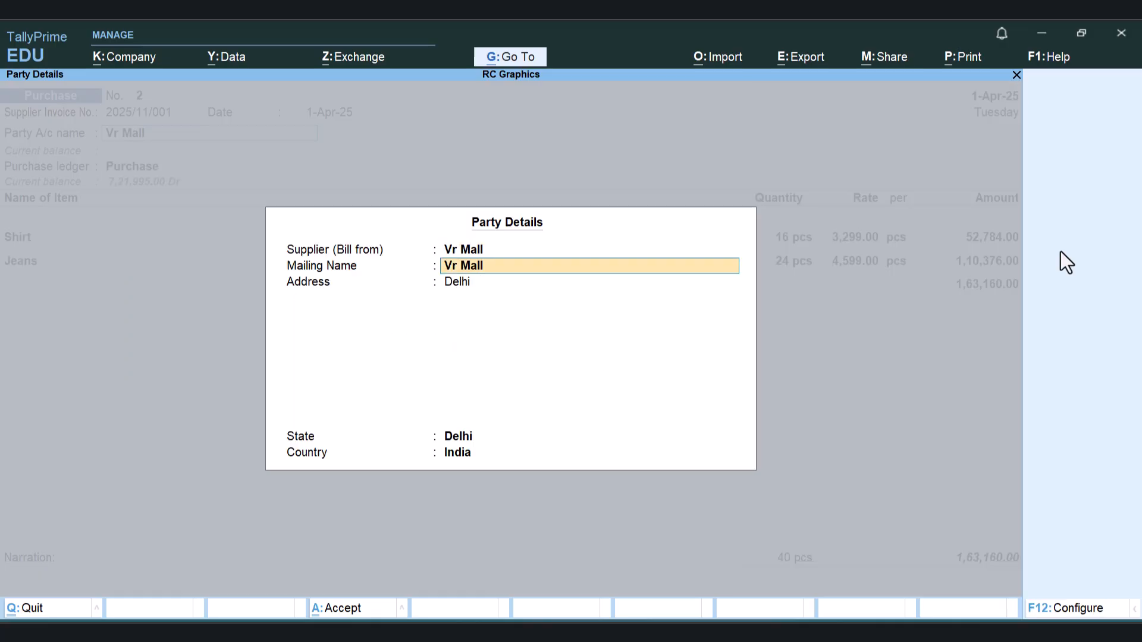
key("Return")
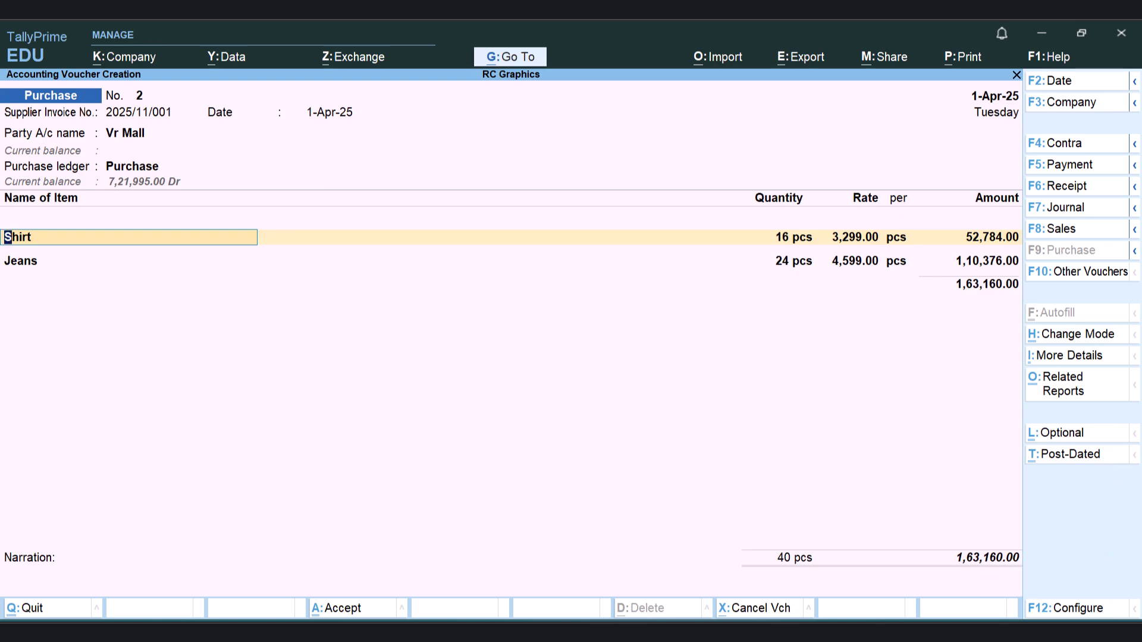
- Switch to 9 Purchase.pdf, compare the exercise's received, rejected and invoiced quantities of shirts and jeans, and return to TallyPrime
left_click(592, 553)
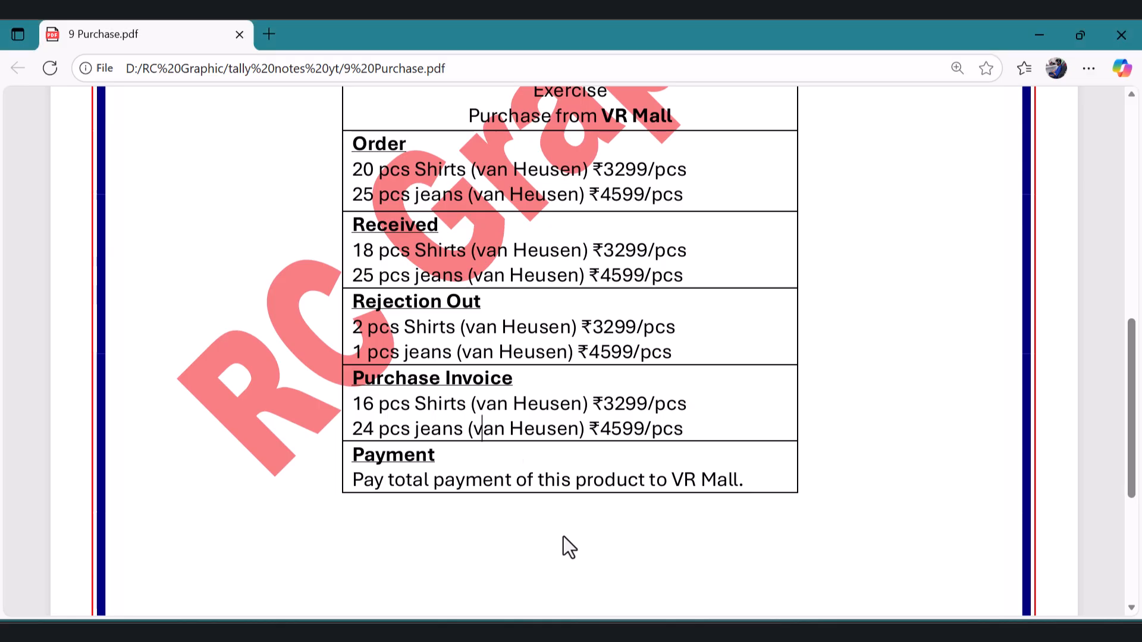
left_click_drag(352, 275, 444, 278)
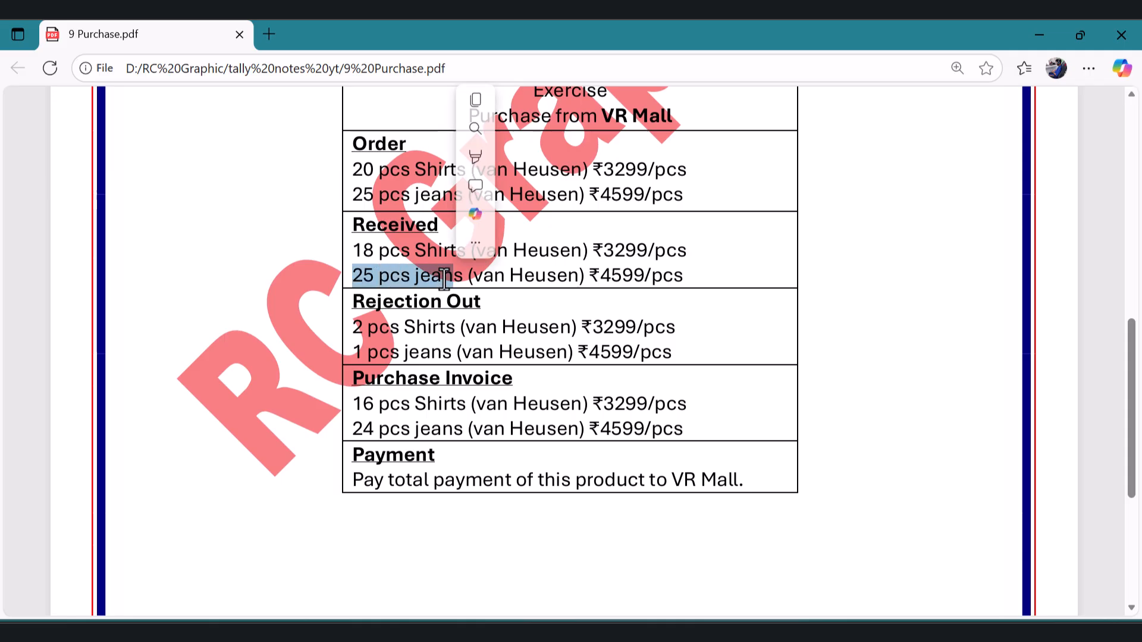
left_click(360, 264)
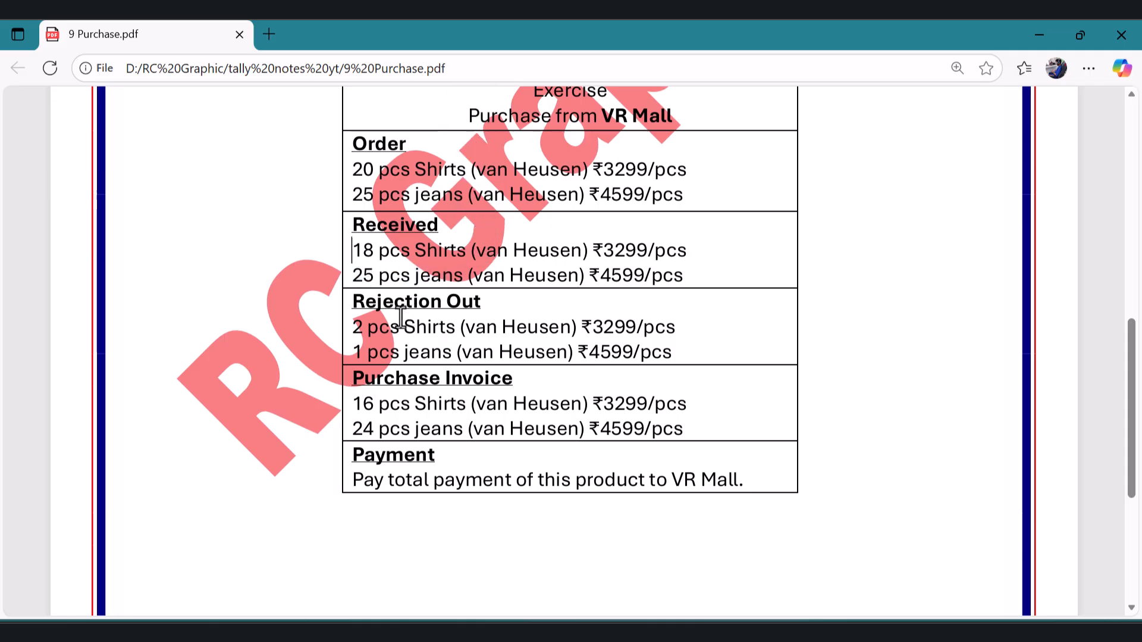
left_click_drag(353, 327, 456, 327)
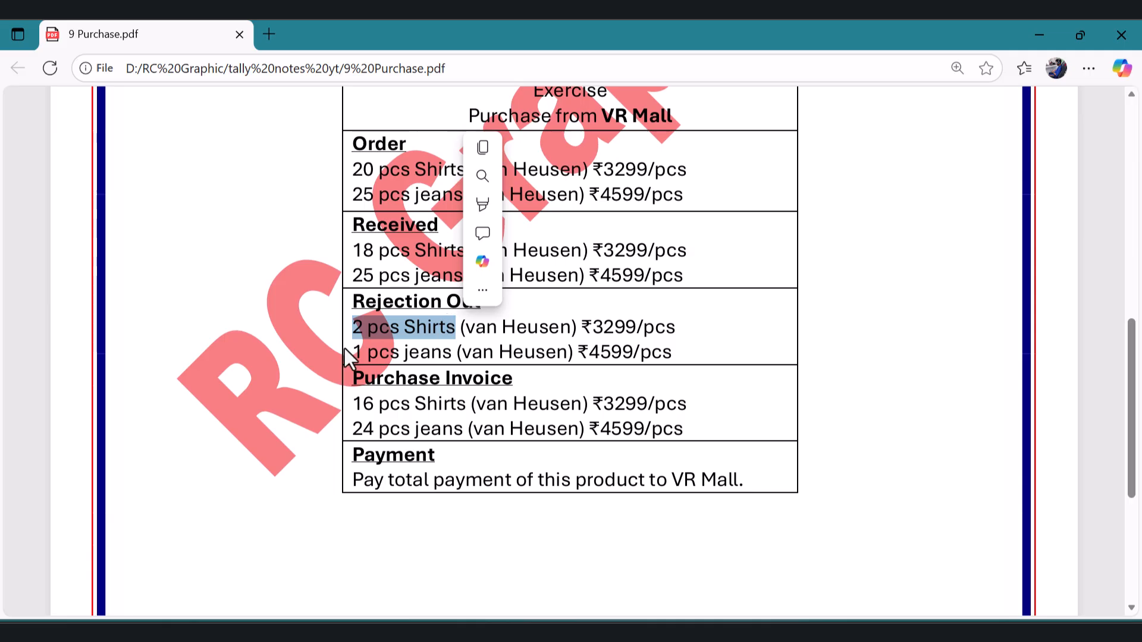
left_click_drag(355, 353, 420, 352)
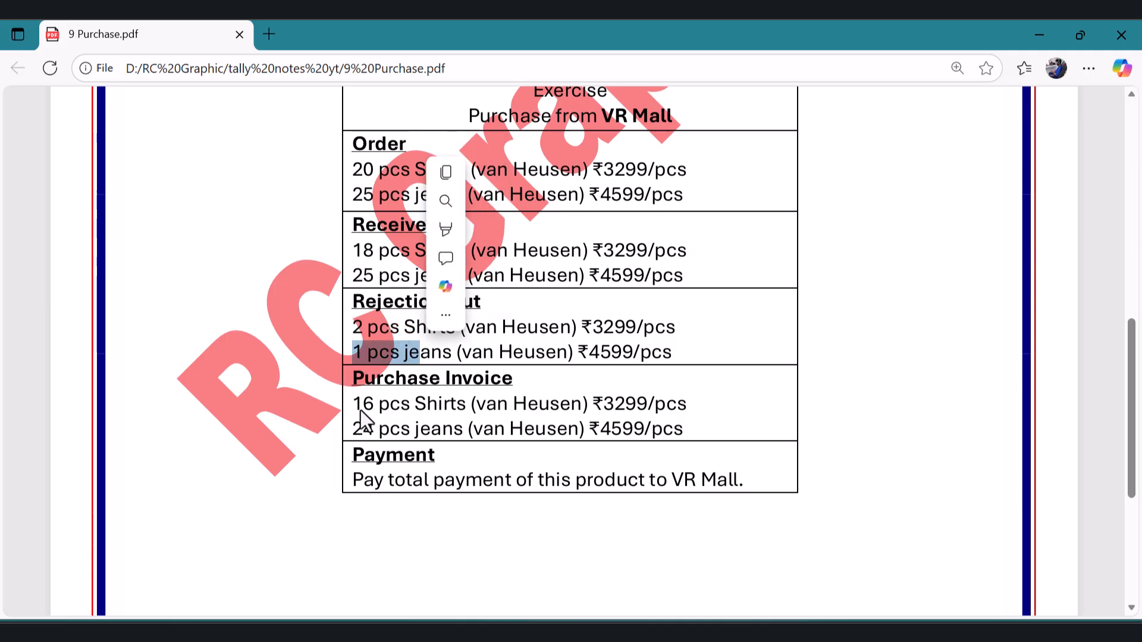
left_click_drag(354, 404, 438, 404)
left_click_drag(353, 428, 441, 429)
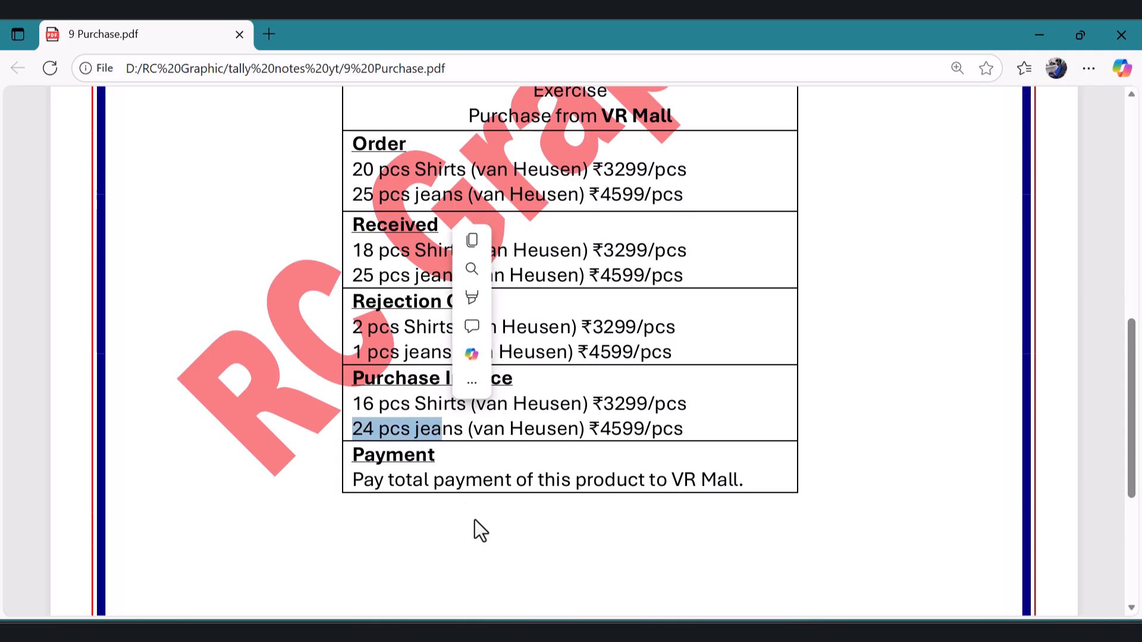
left_click(604, 630)
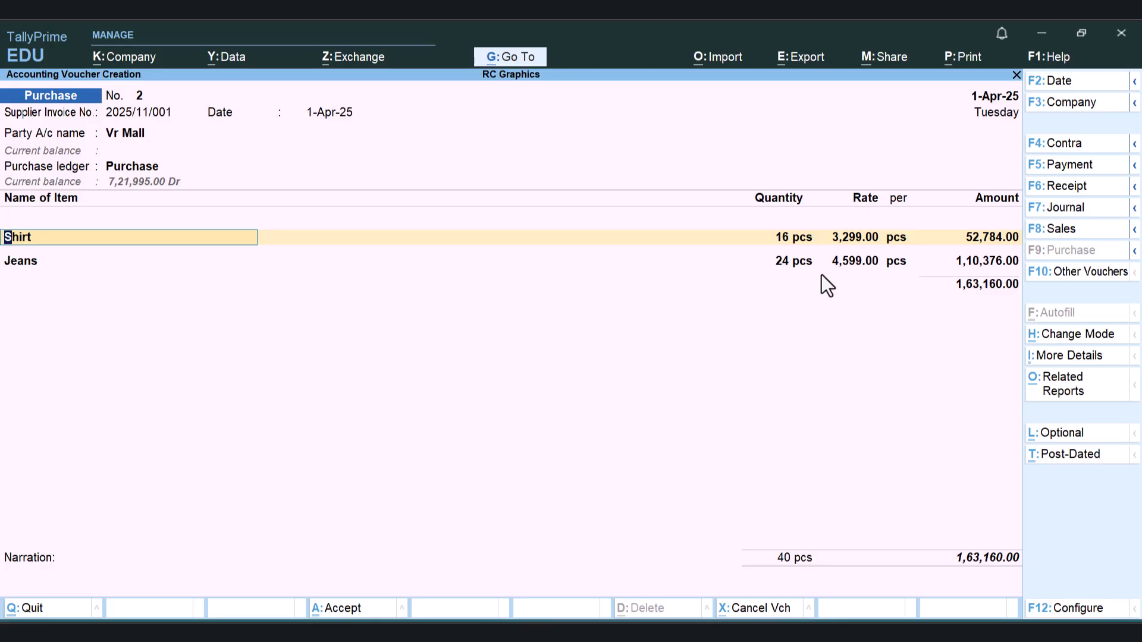
- Accept the Shirt allocation of 16 pcs at 3,299.00 from Godown 1 under tracking number 2025/001
key("Return")
key("Return")
key("Return")
key("Return")
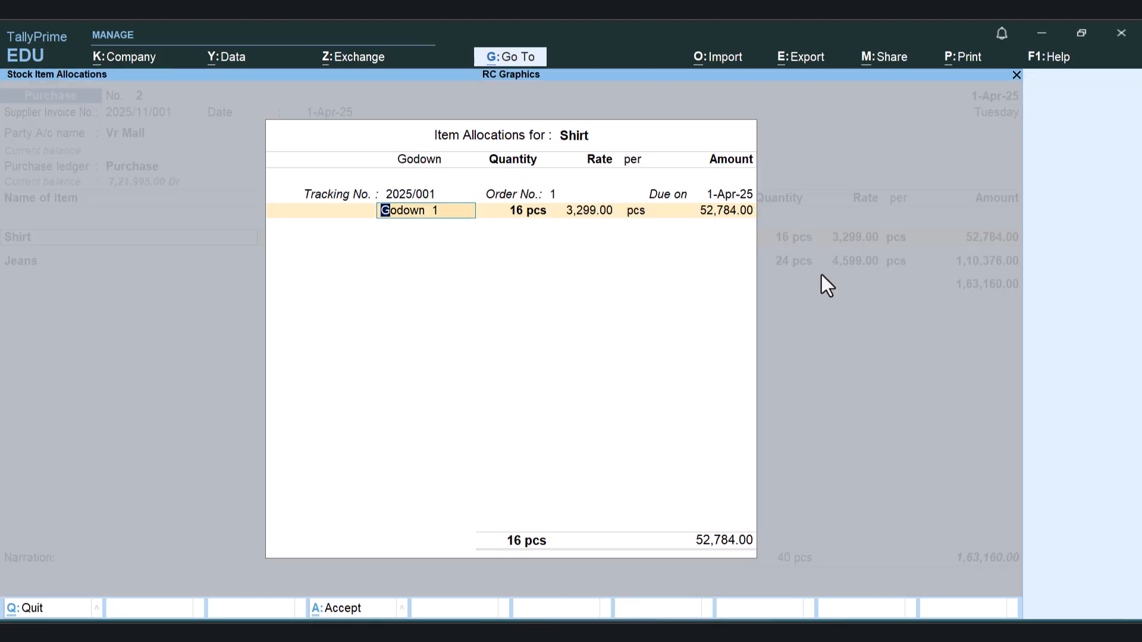
key("Return")
key("Return")
key("Return")
key("Return")
key("Return")
key("Return")
key("Return")
- Accept the Jeans allocation of 24 pcs at 4,599.00 under tracking number 2025/001 and end the item list
key("Return")
key("Return")
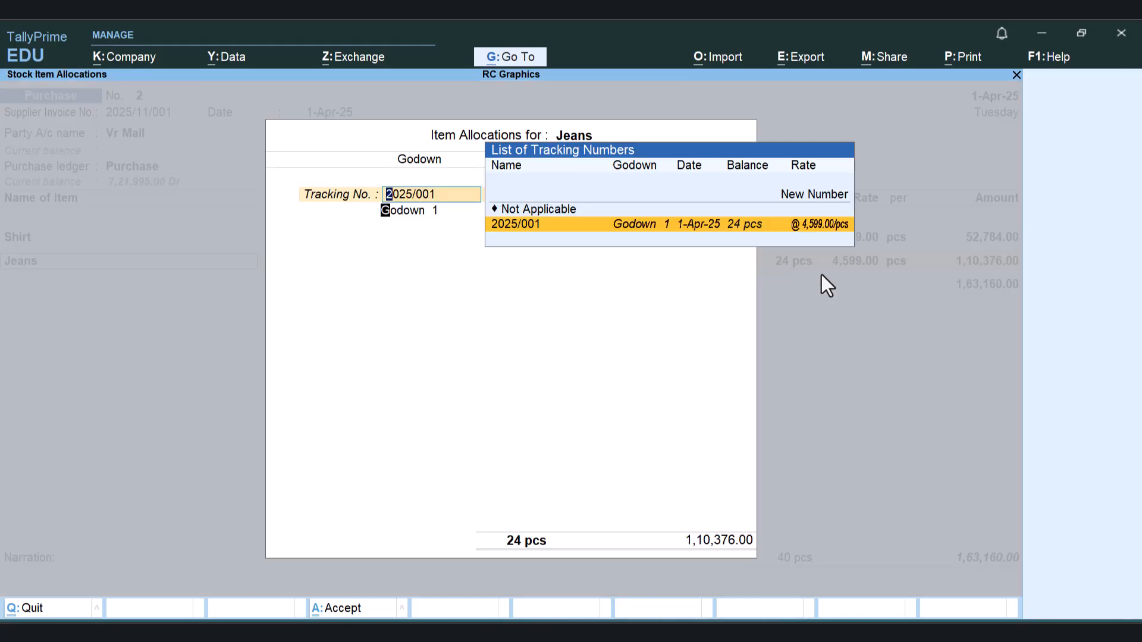
key("Return")
key("Return")
key("Return")
key("Return")
key("Return")
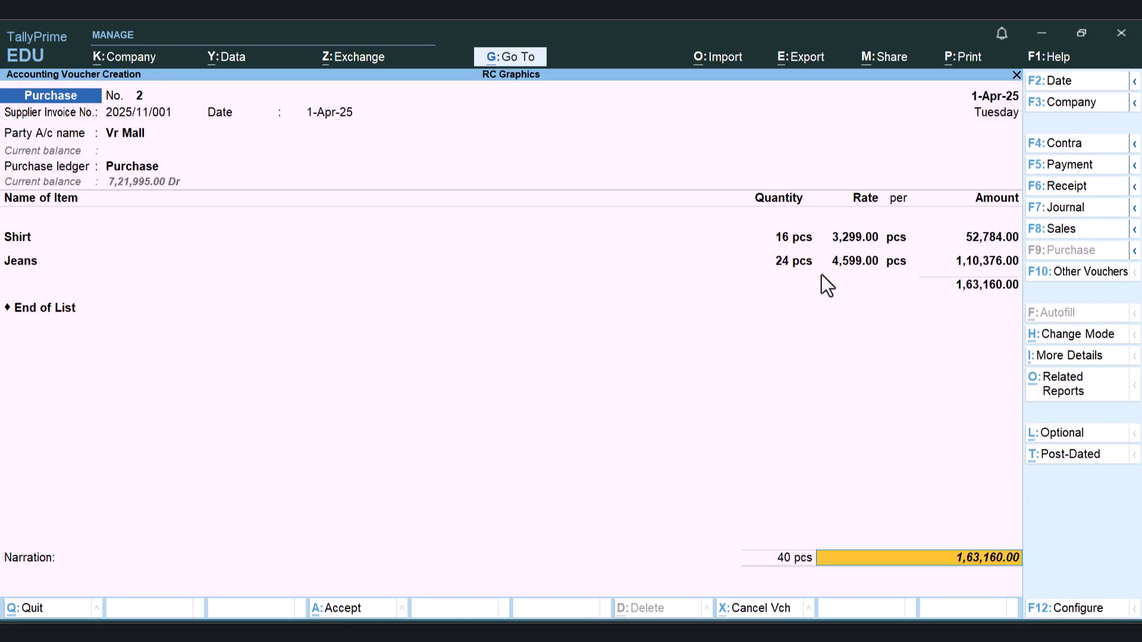
- Record Vr Mall's bill as New Ref 2025/11/001 for 1,63,160.00, trying a 24-day credit period before clearing it
key("Return")
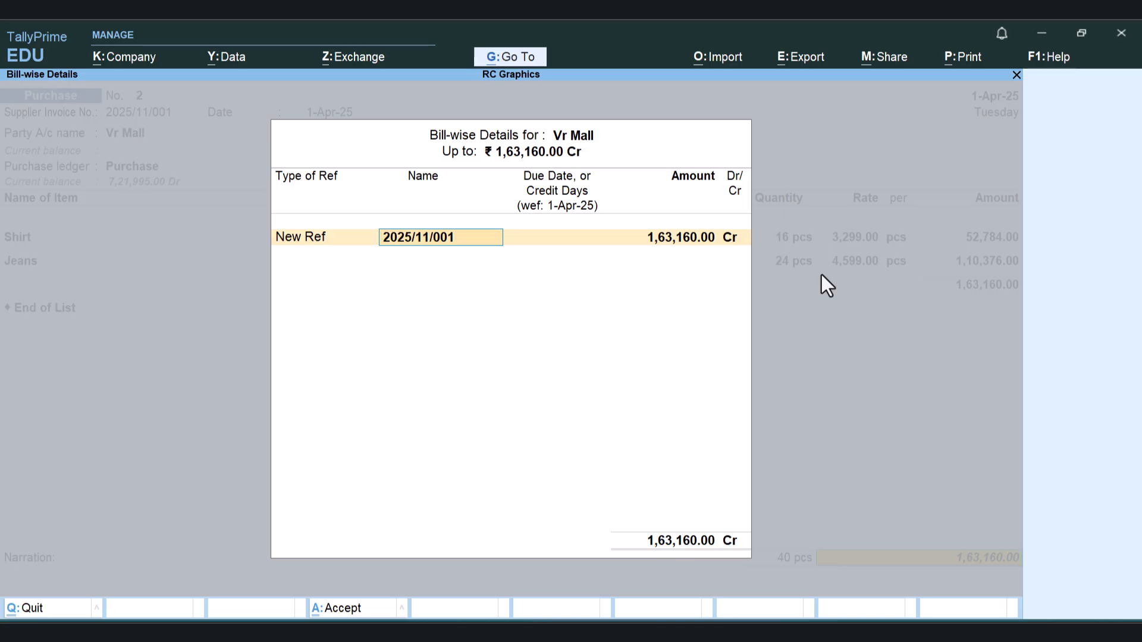
key("Return")
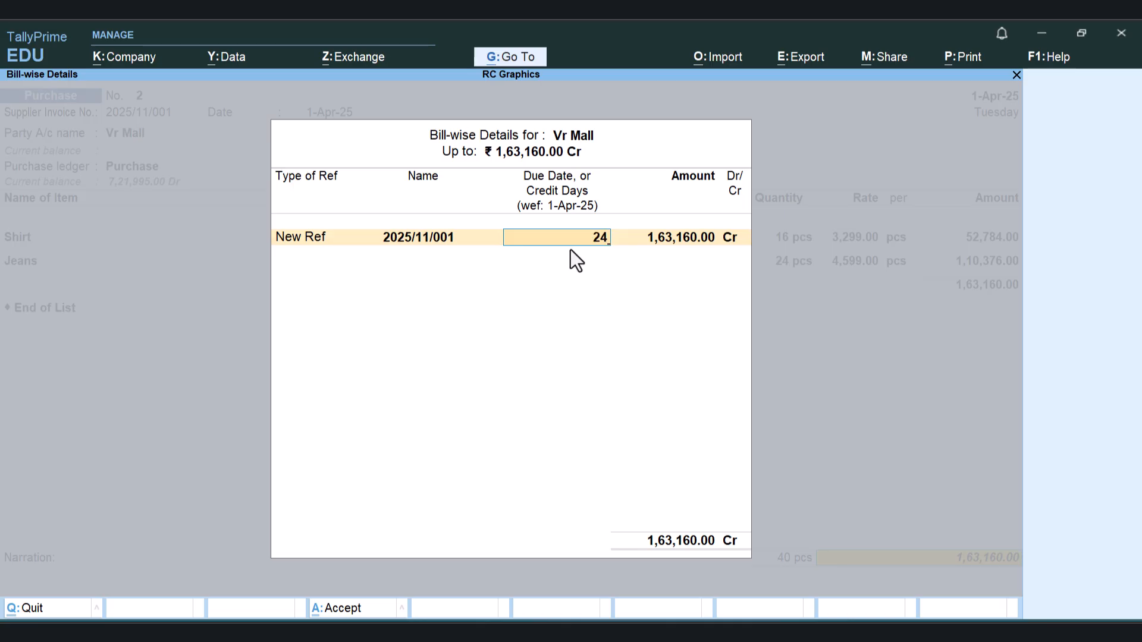
key("Return")
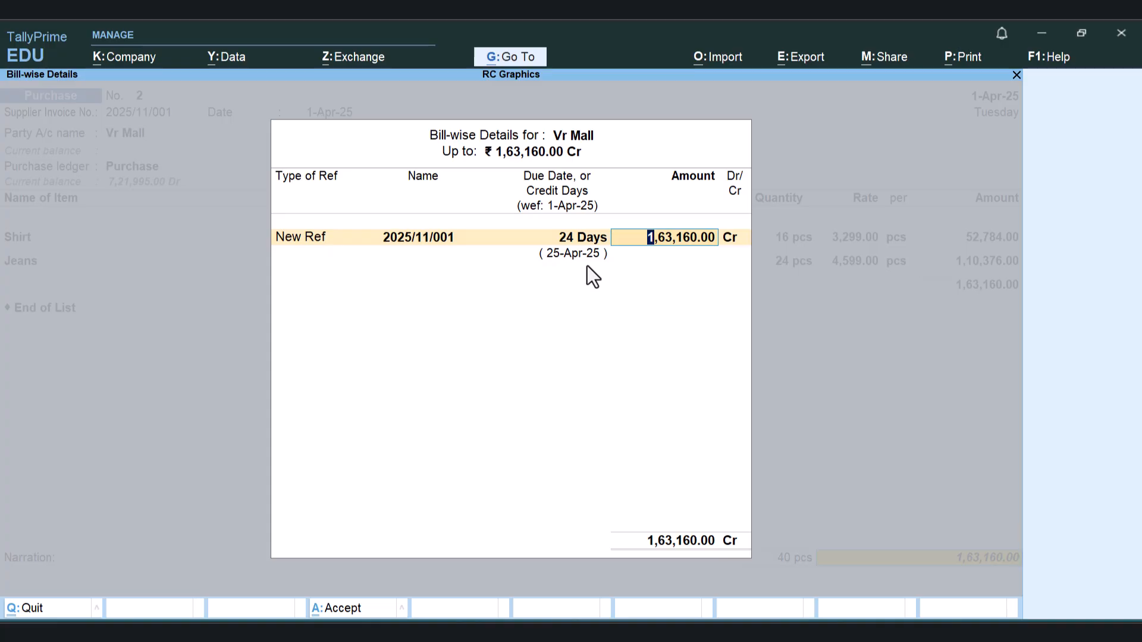
key("BackSpace")
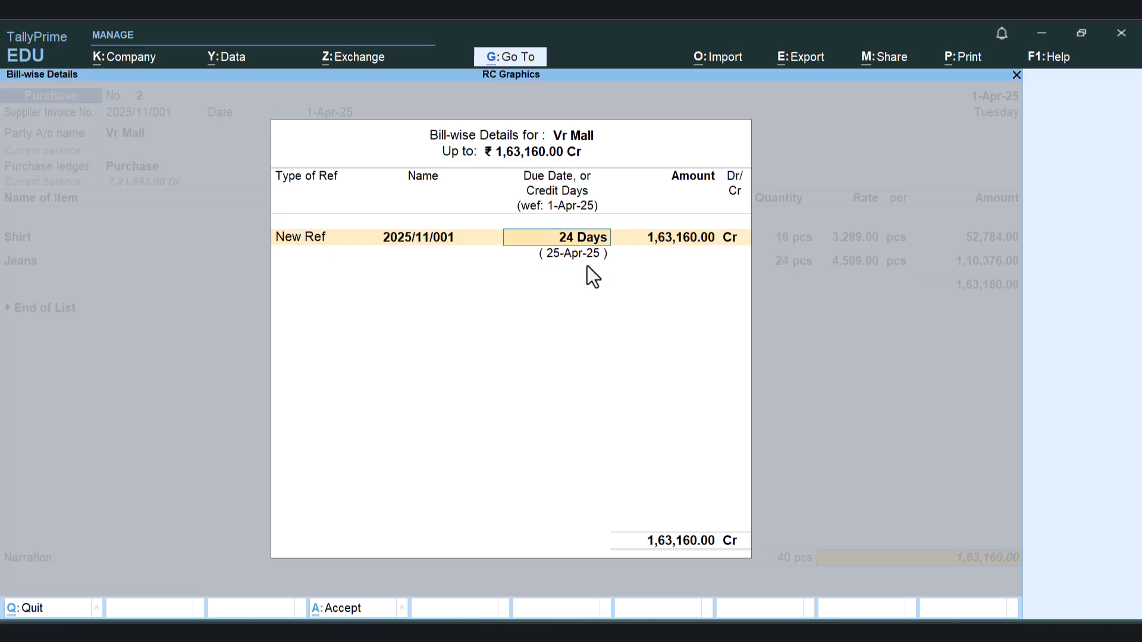
key("Return")
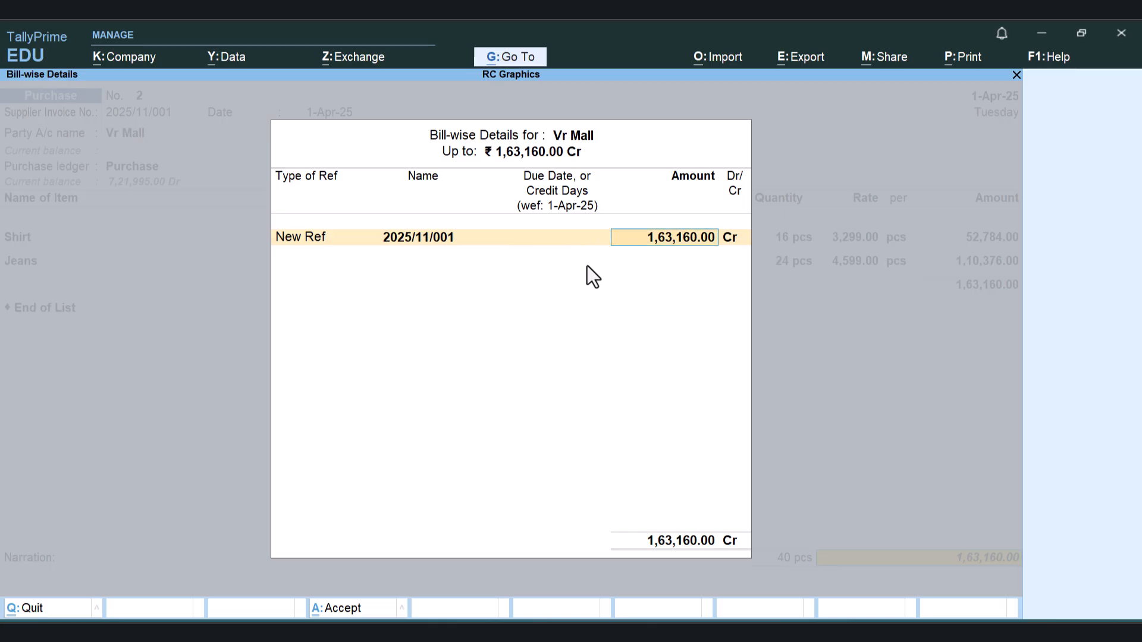
key("Return")
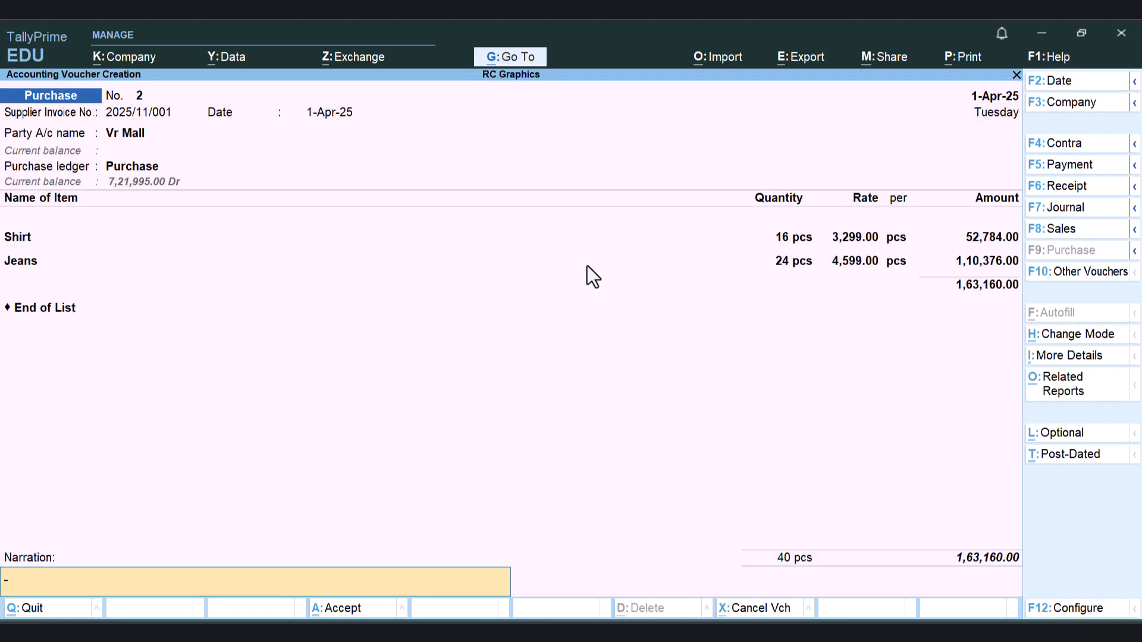
- Enter the narration "being purchase" and save the Purchase voucher
type("being purchase")
key("Return")
key("Return")
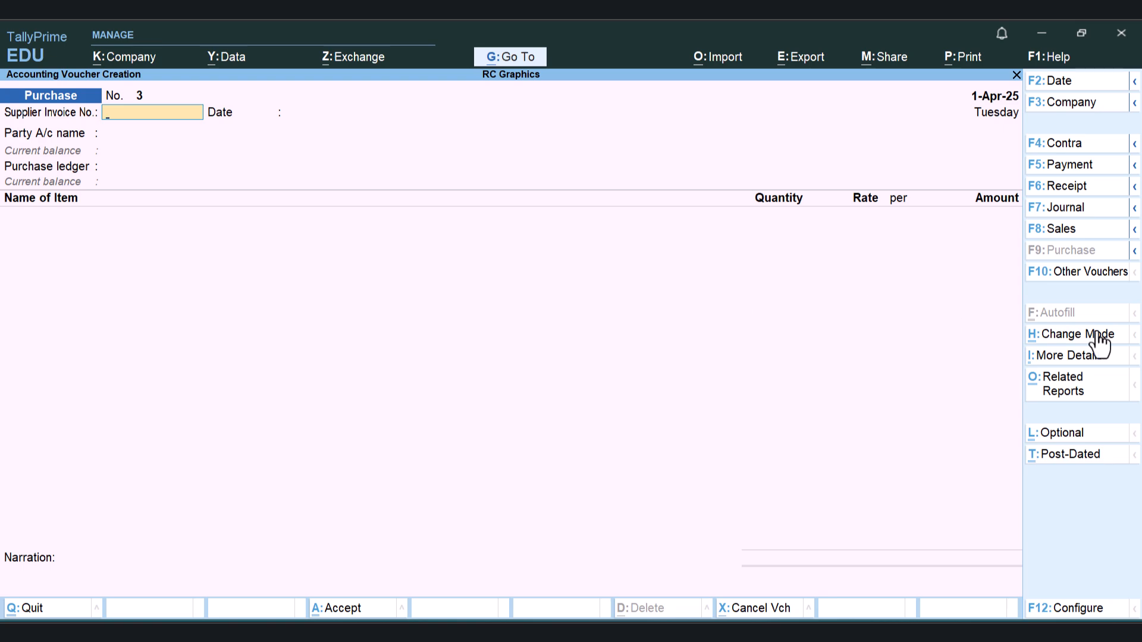
- Start a Payment voucher and debit Vr Mall with 1,63,160
left_click(1058, 172)
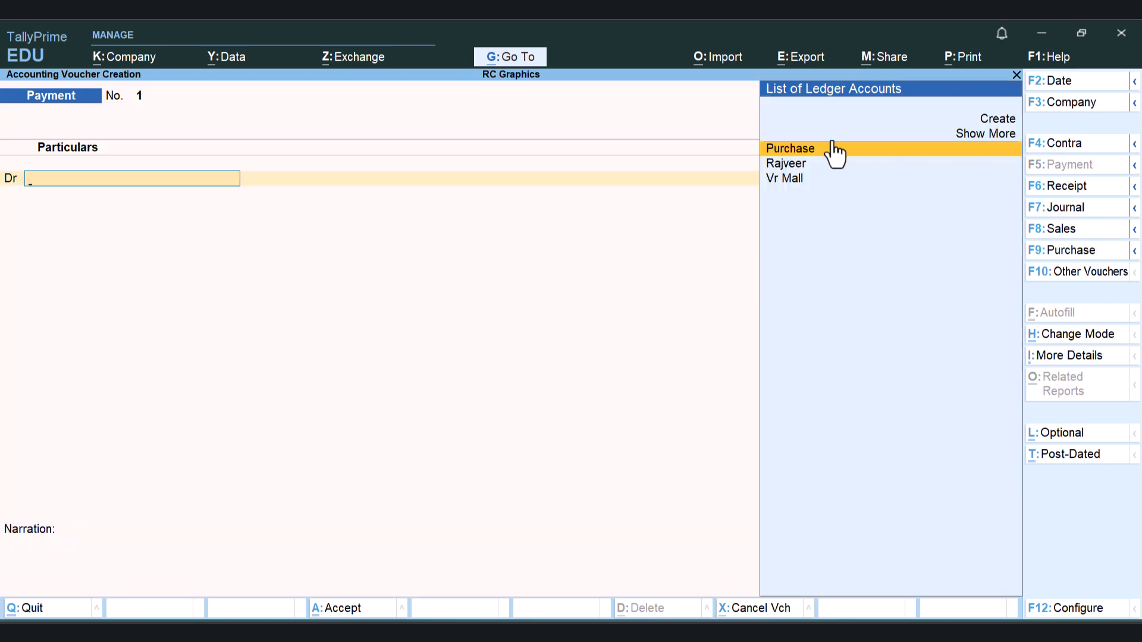
key("Down")
key("Down")
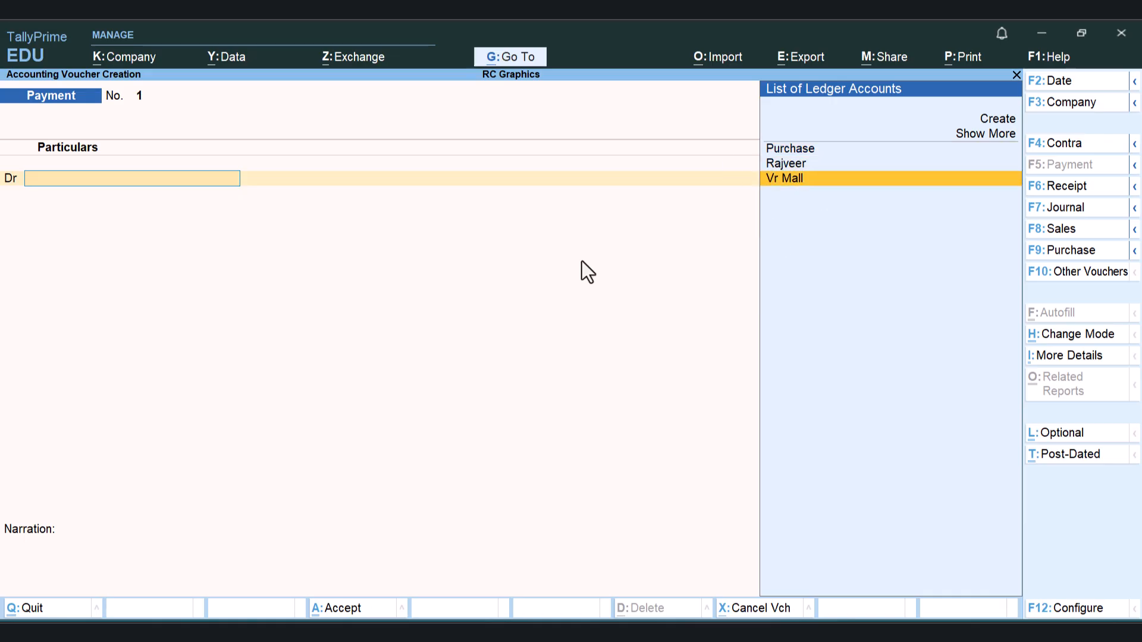
key("Return")
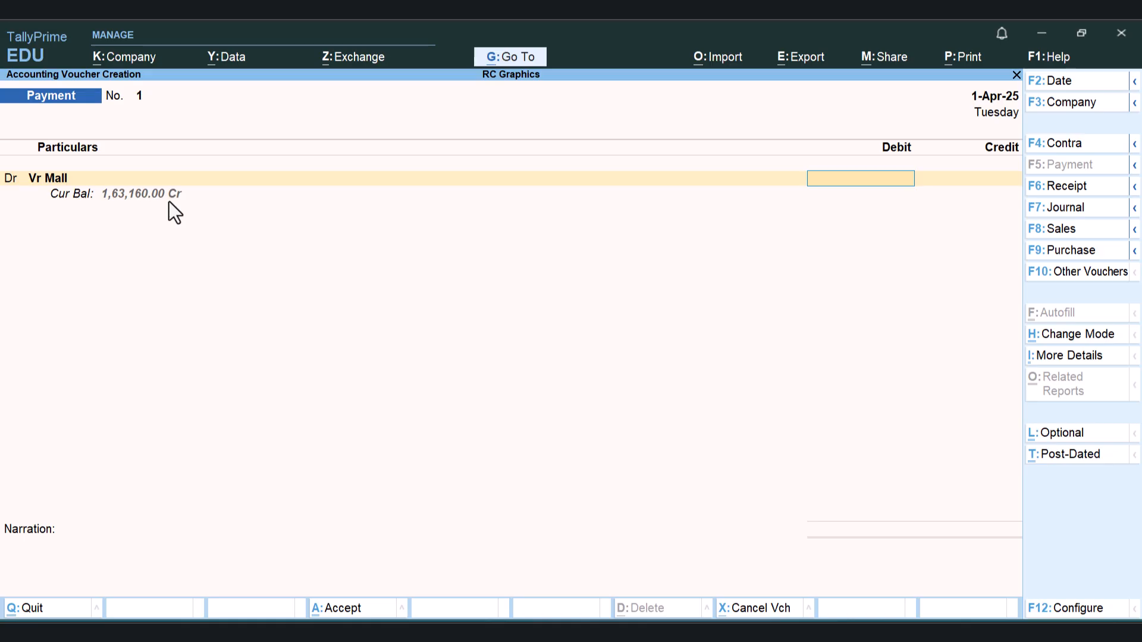
type("1,")
type("63,")
type("160")
key("Return")
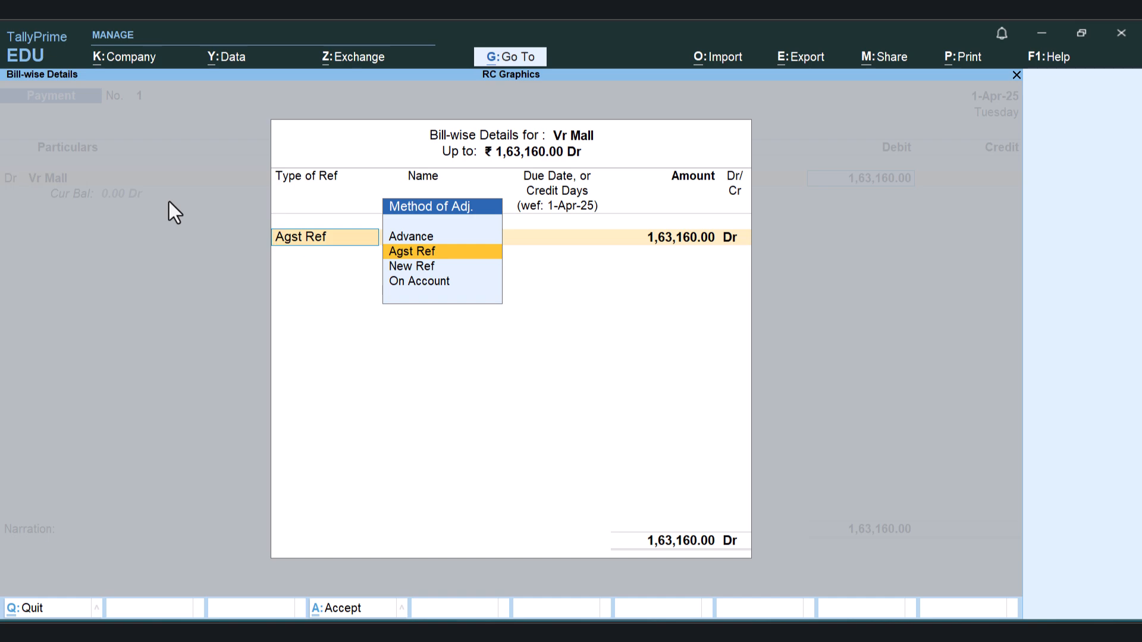
- Allocate the full payment as Agst Ref to Vr Mall's bill 2025/11/001
key("Return")
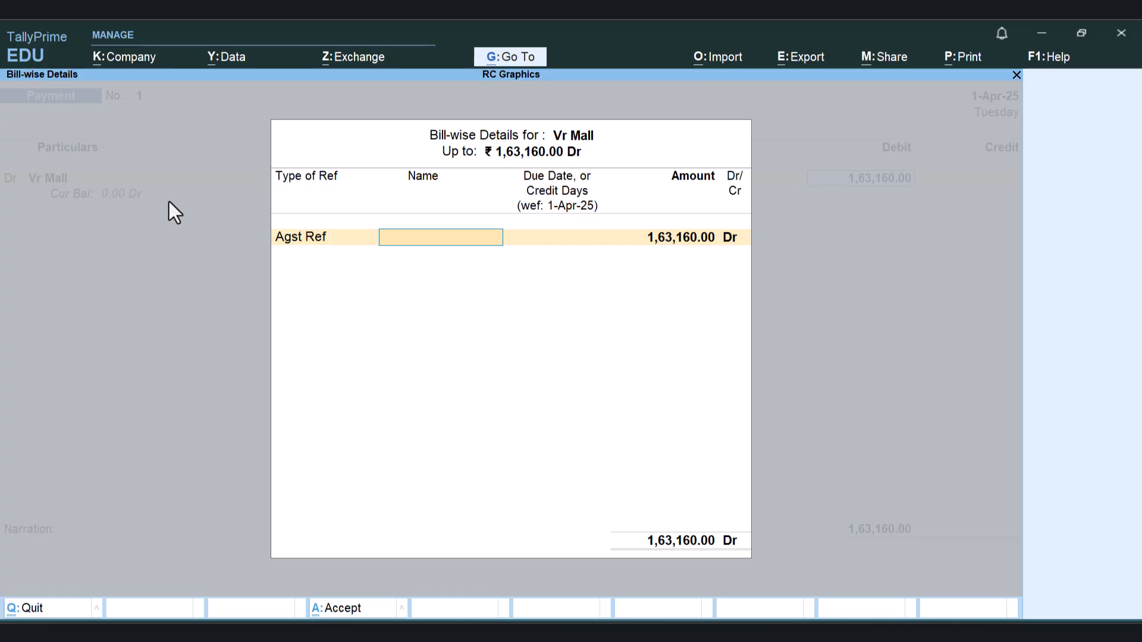
type("202")
type("5.11")
type("/")
key("BackSpace")
key("BackSpace")
key("BackSpace")
type("/11/001")
key("Return")
key("Return")
key("Return")
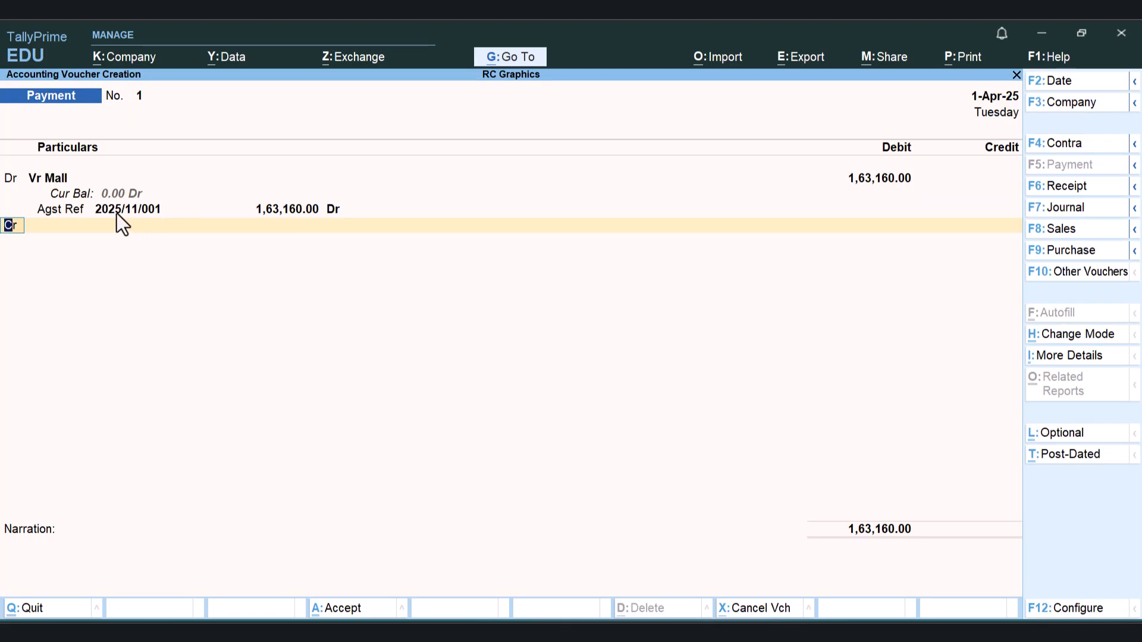
- Credit the Cash account with 1,63,160.00 in the Payment voucher
key("Return")
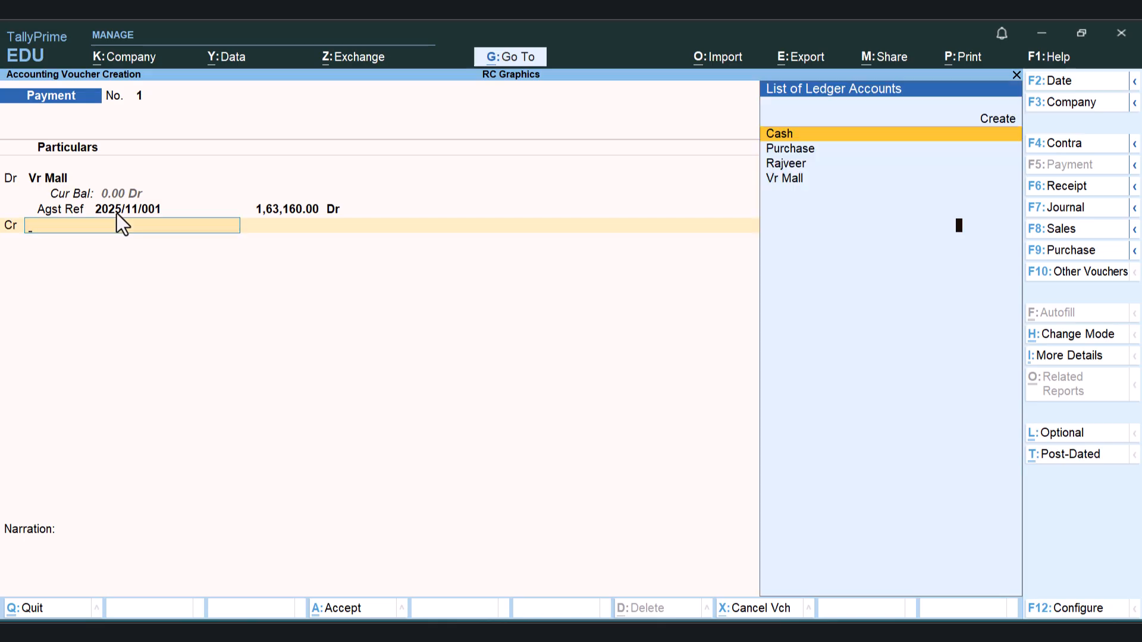
key("Return")
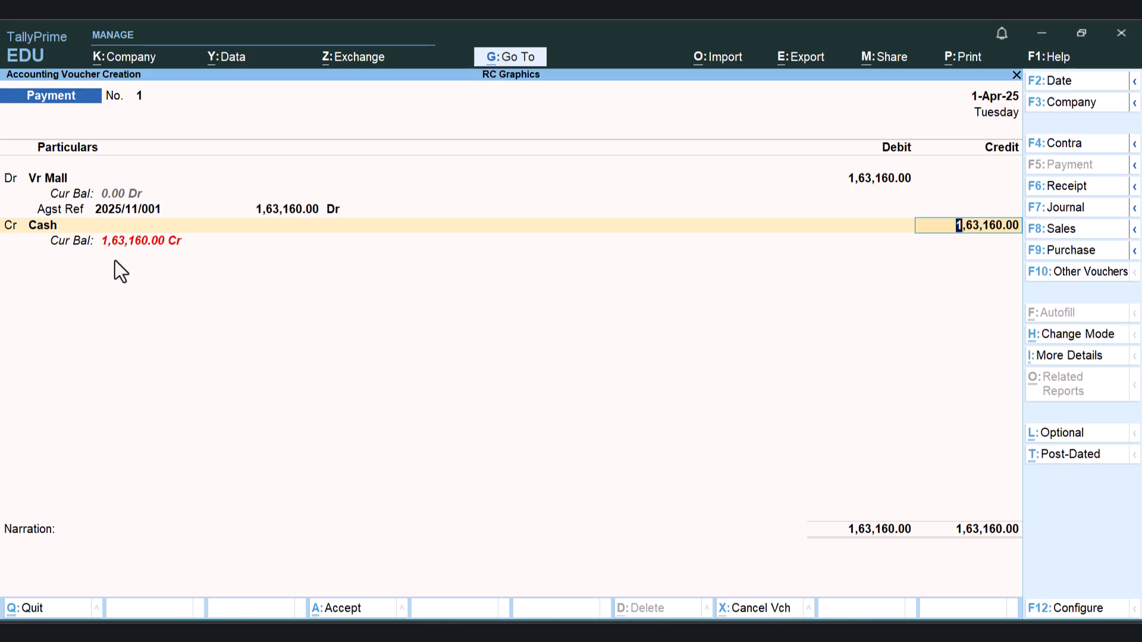
key("Return")
key("Return")
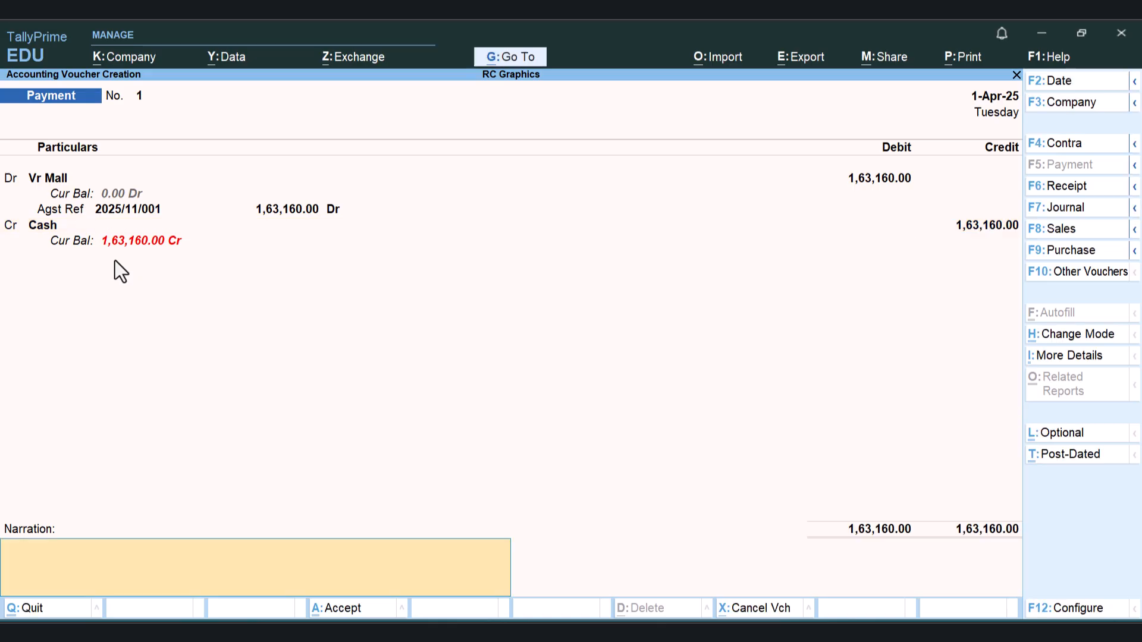
- Enter the narration "being invoice clear" and save the Payment voucher
type("being invoice clear")
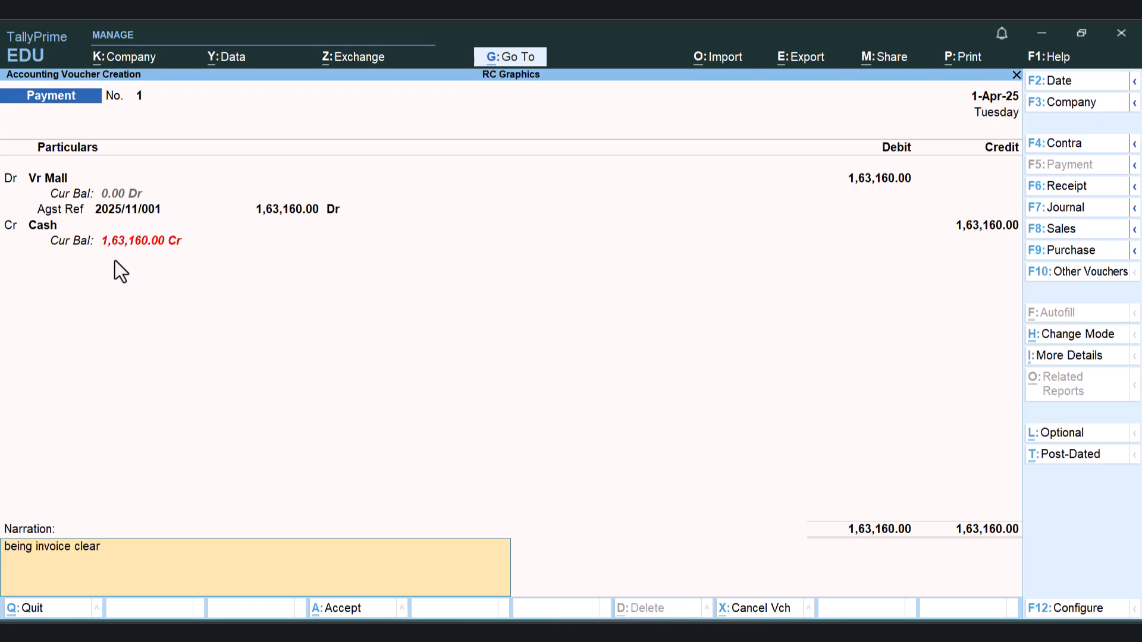
key("Return")
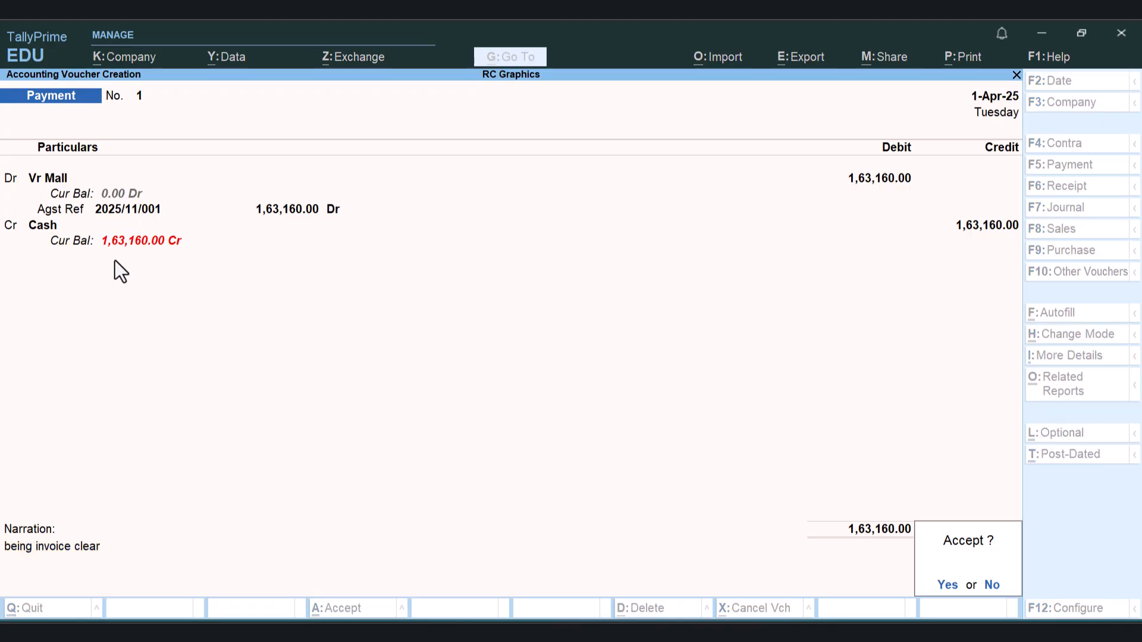
key("Return")
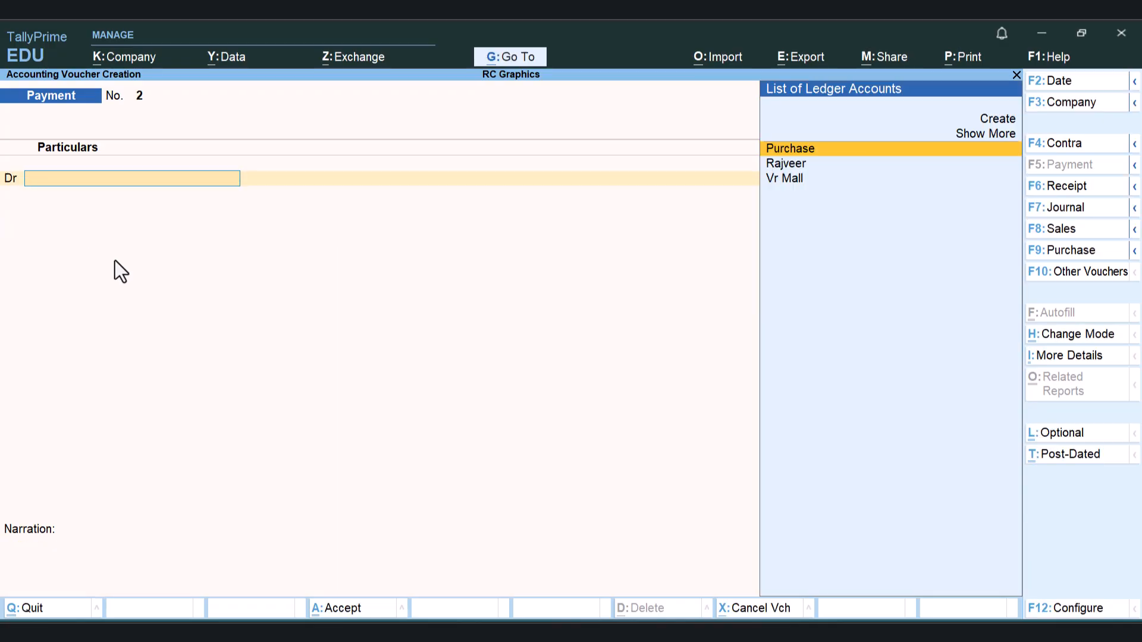
- Switch to 9 Purchase.pdf and review the exercise's Payment section, then the Purchase Return row in the voucher name table
mouse_move(592, 629)
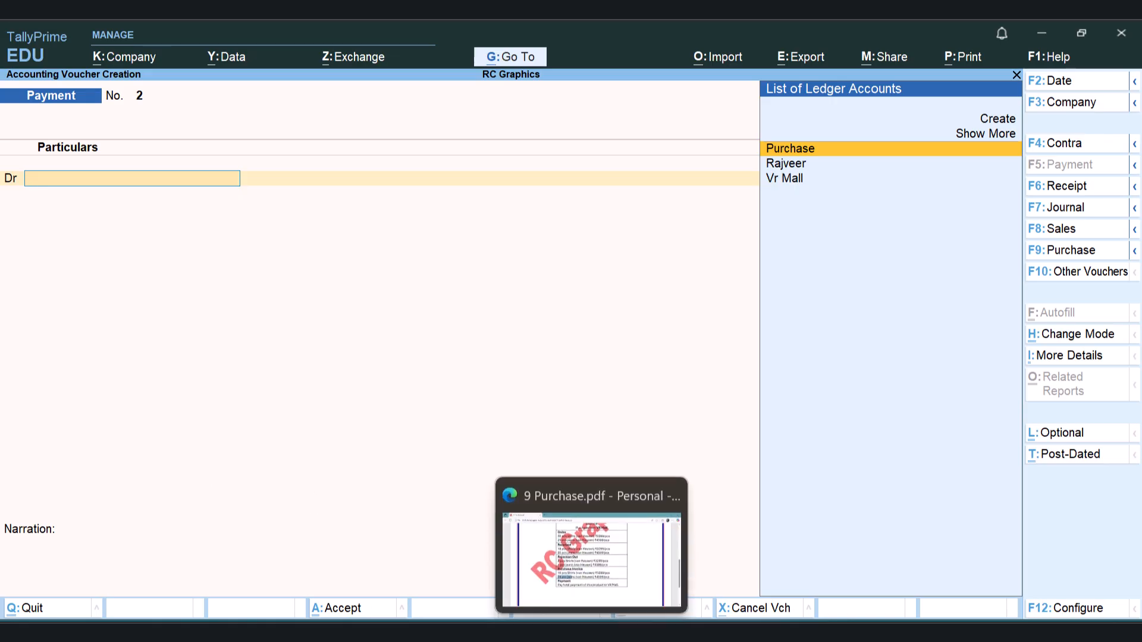
left_click(592, 553)
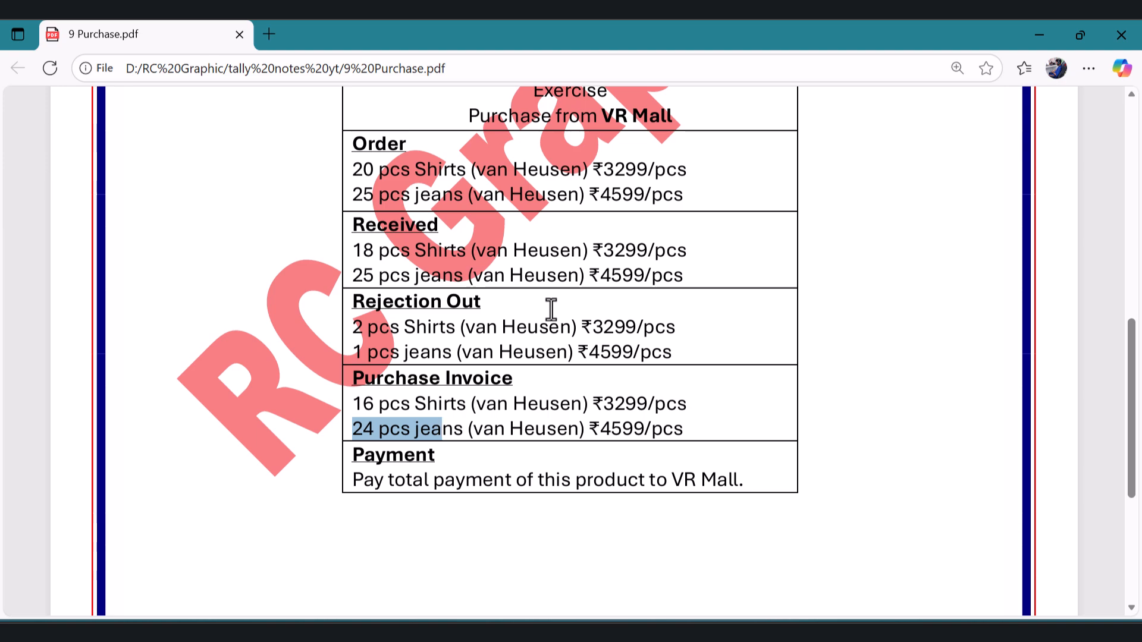
left_click(351, 461)
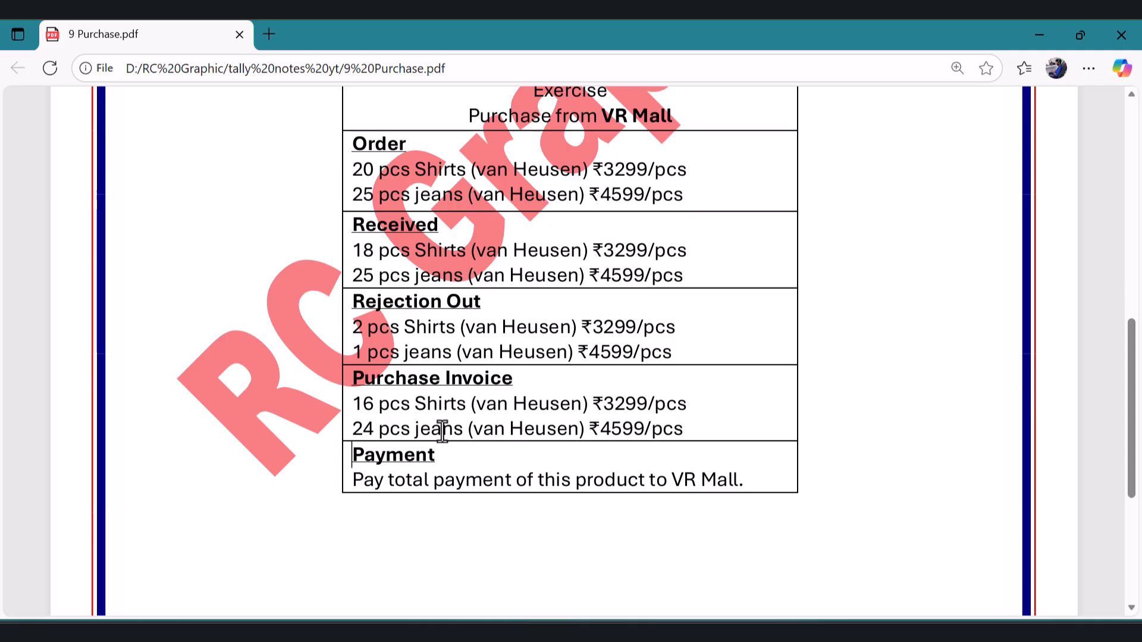
left_click_drag(354, 482, 741, 483)
left_click(499, 404)
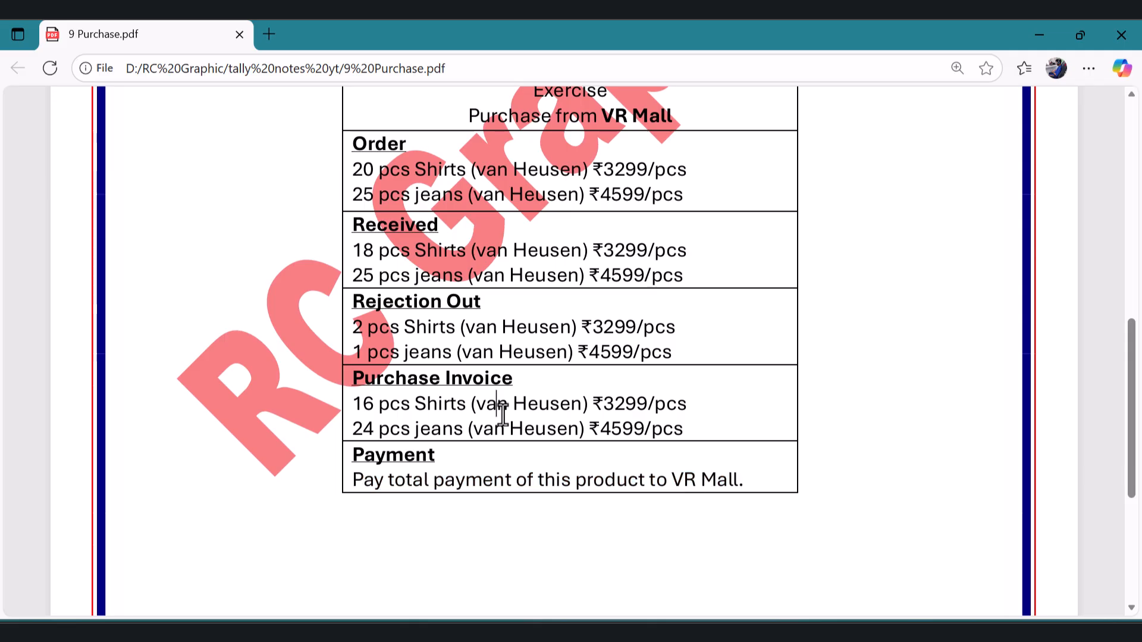
scroll(503, 414, "down", 5)
scroll(503, 410, "up", 15)
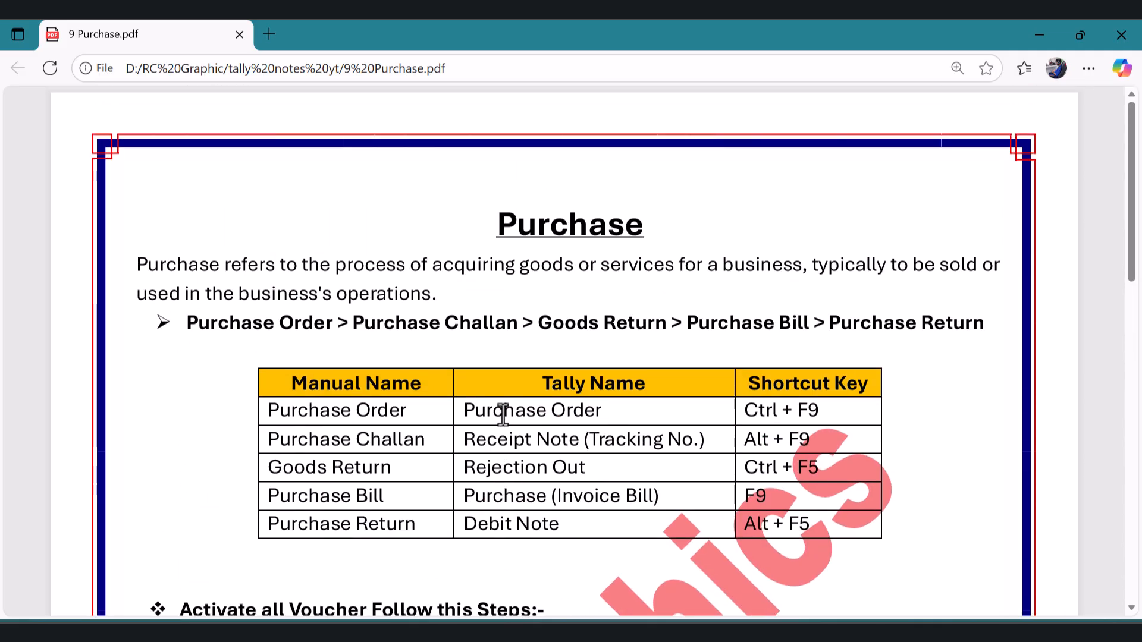
left_click_drag(462, 528, 565, 531)
left_click(419, 520)
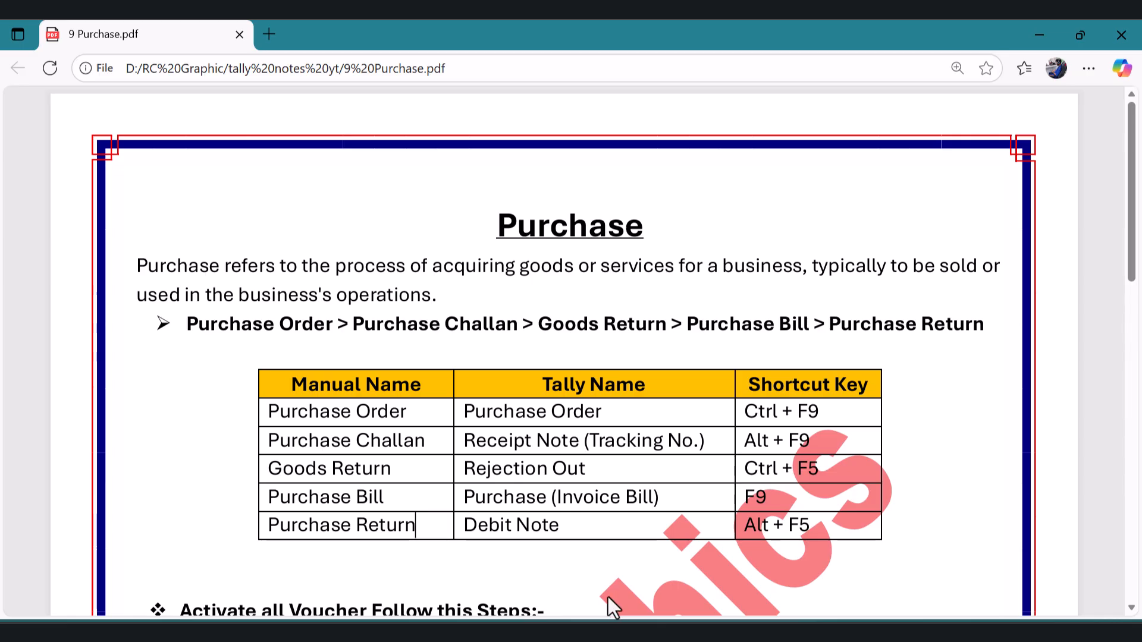
- Switch to TallyPrime, show the inactive voucher types and change the voucher type to Debit Note
left_click(630, 632)
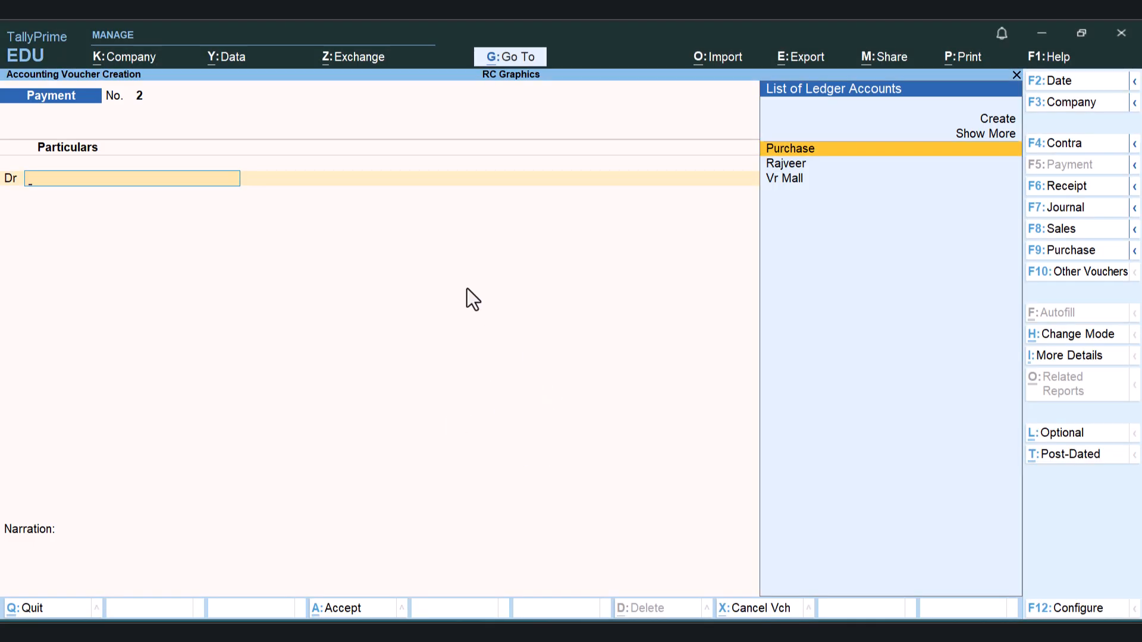
left_click(1094, 276)
key("Up")
key("Up")
key("Up")
key("Up")
key("Up")
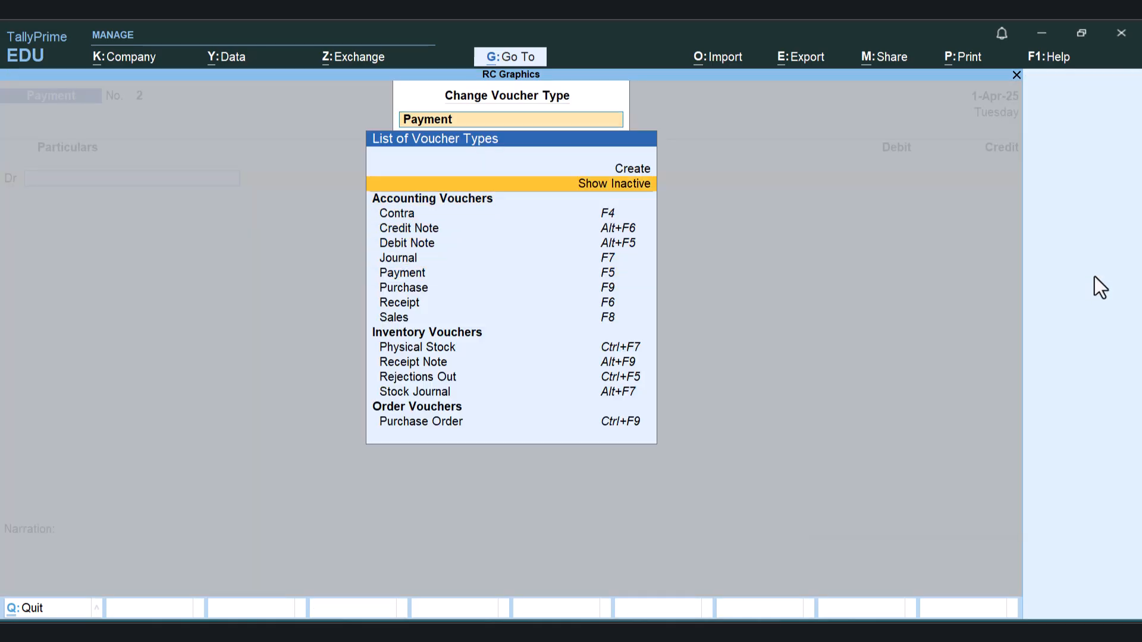
key("Return")
key("Down")
key("Down")
key("Down")
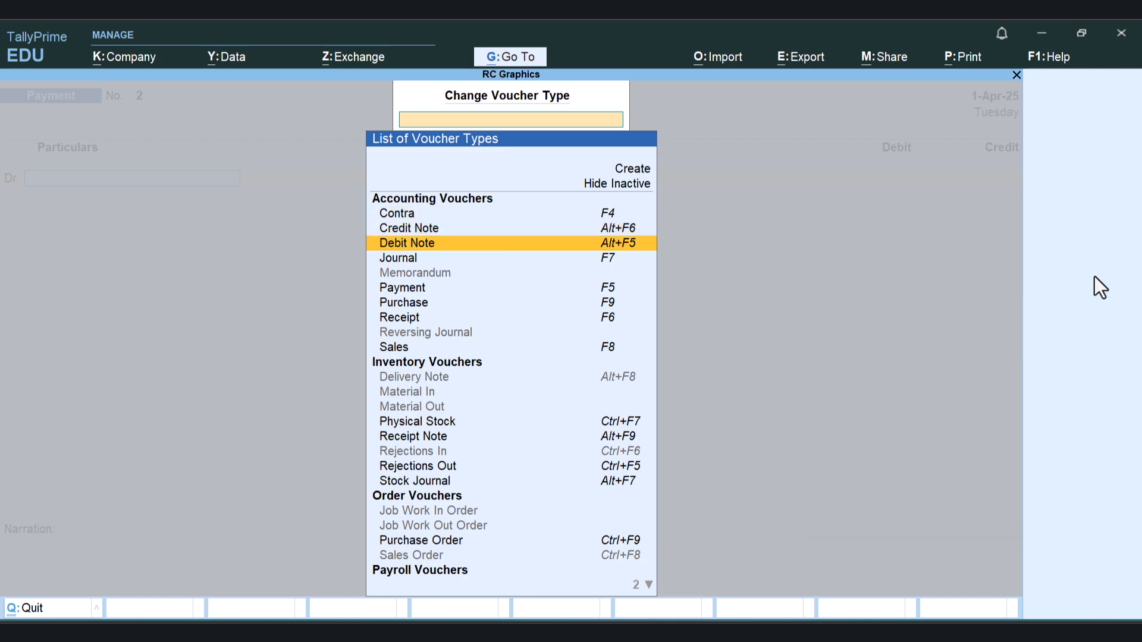
key("Return")
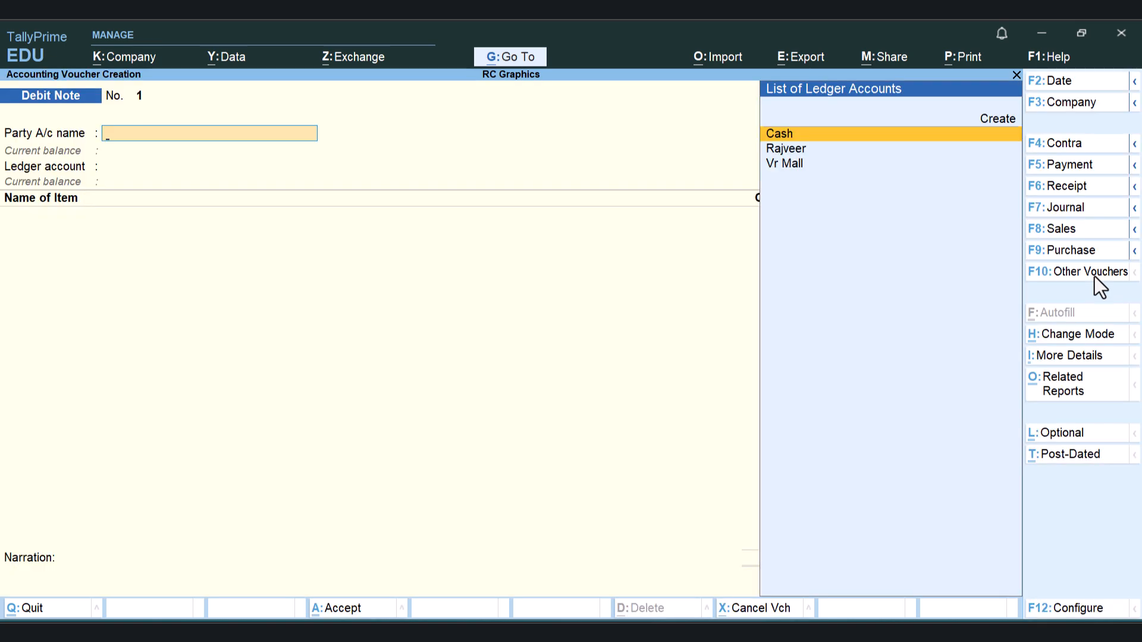
- Set Vr Mall as the Debit Note's party with tracking number Not Applicable and other dispatch details blank, and Purchase as the ledger account
key("Down")
key("Down")
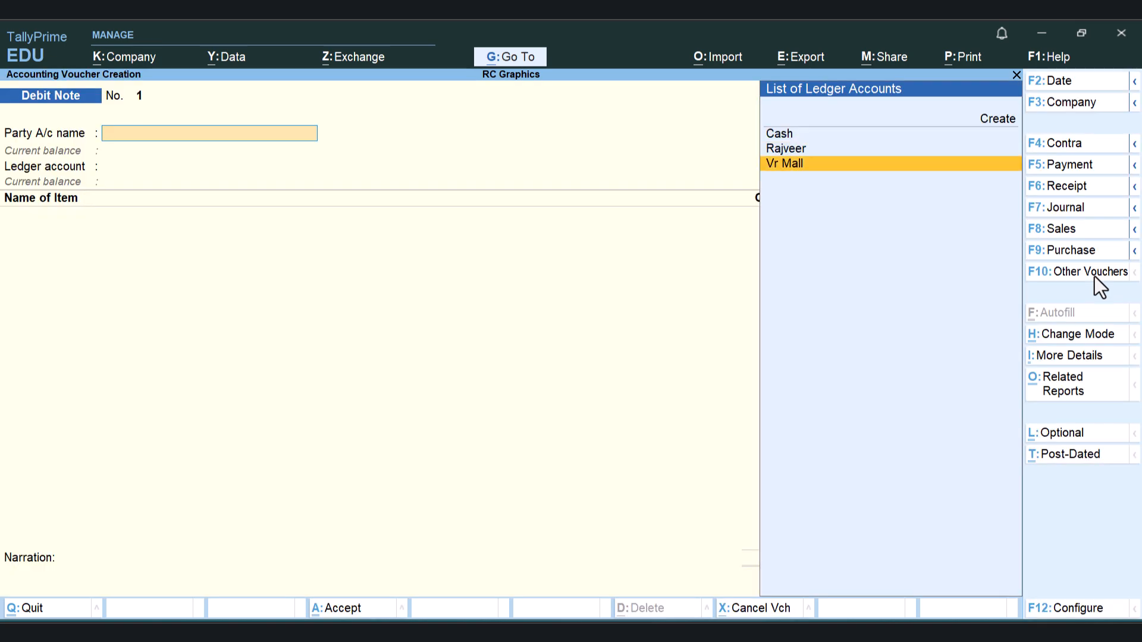
key("Return")
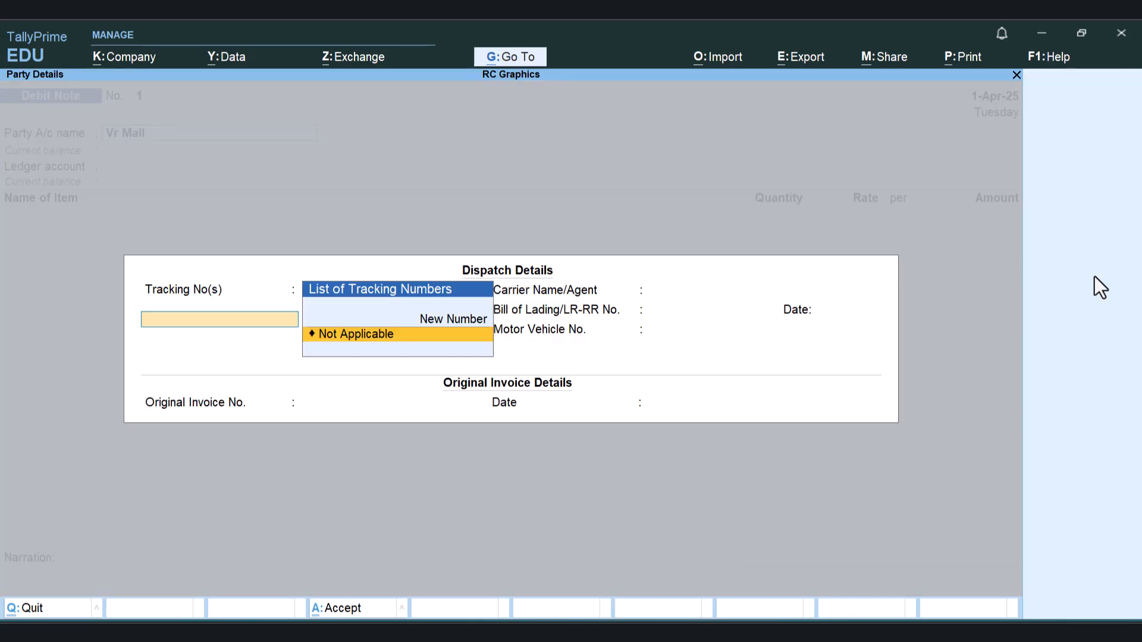
key("Return")
key("Return")
key("Return")
key("Return")
key("Return")
key("Return")
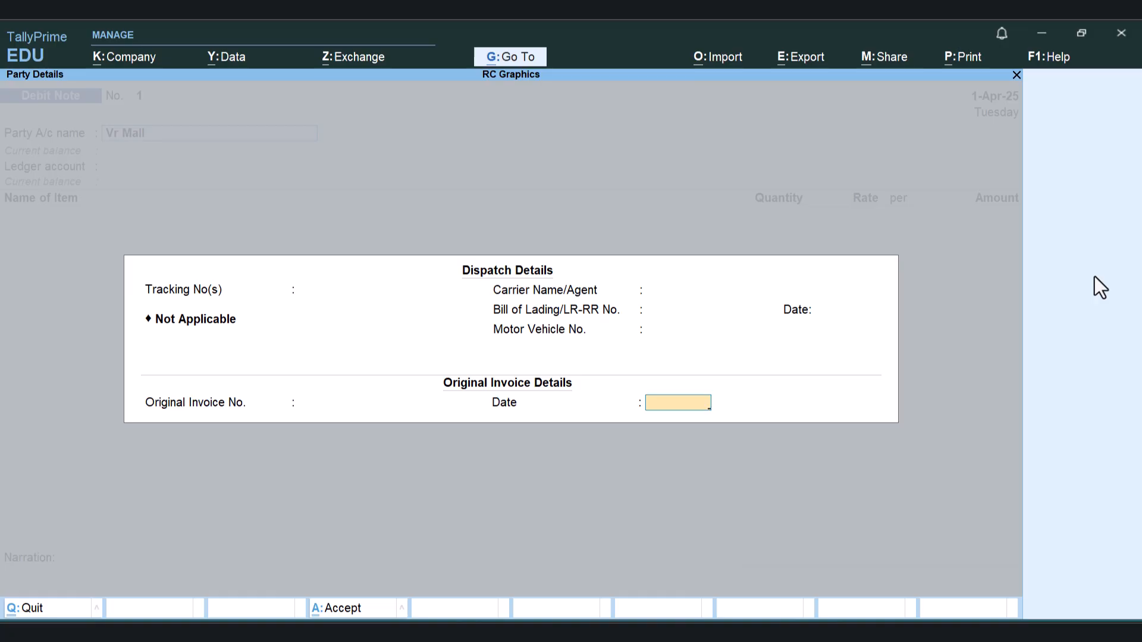
key("Return")
key("Return")
key("Return")
key("Return")
key("Return")
key("Return")
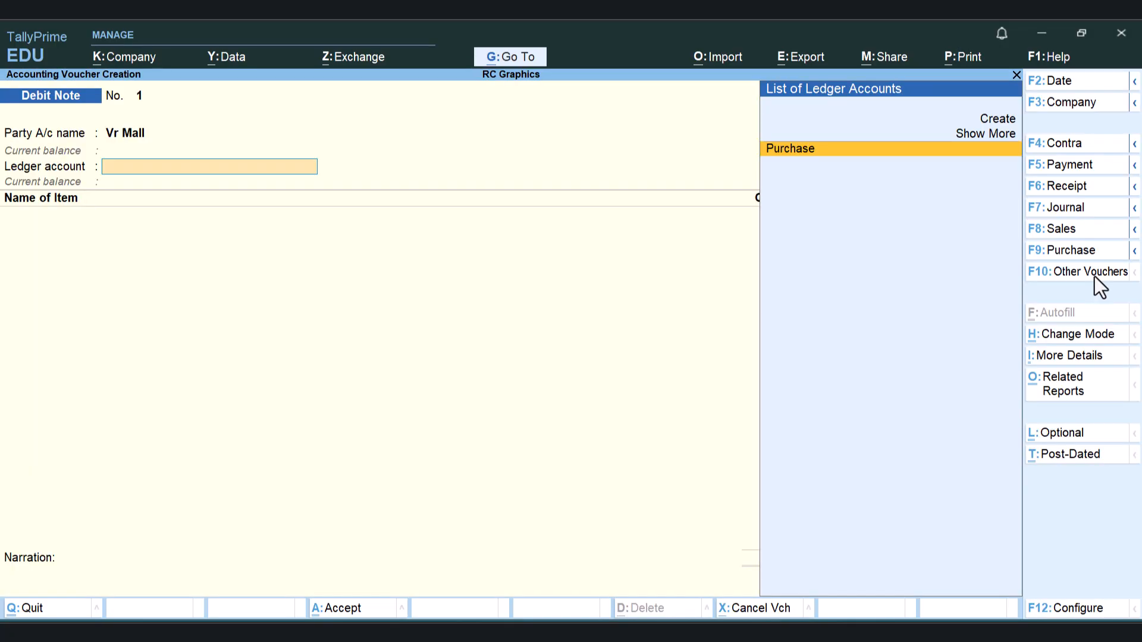
key("Return")
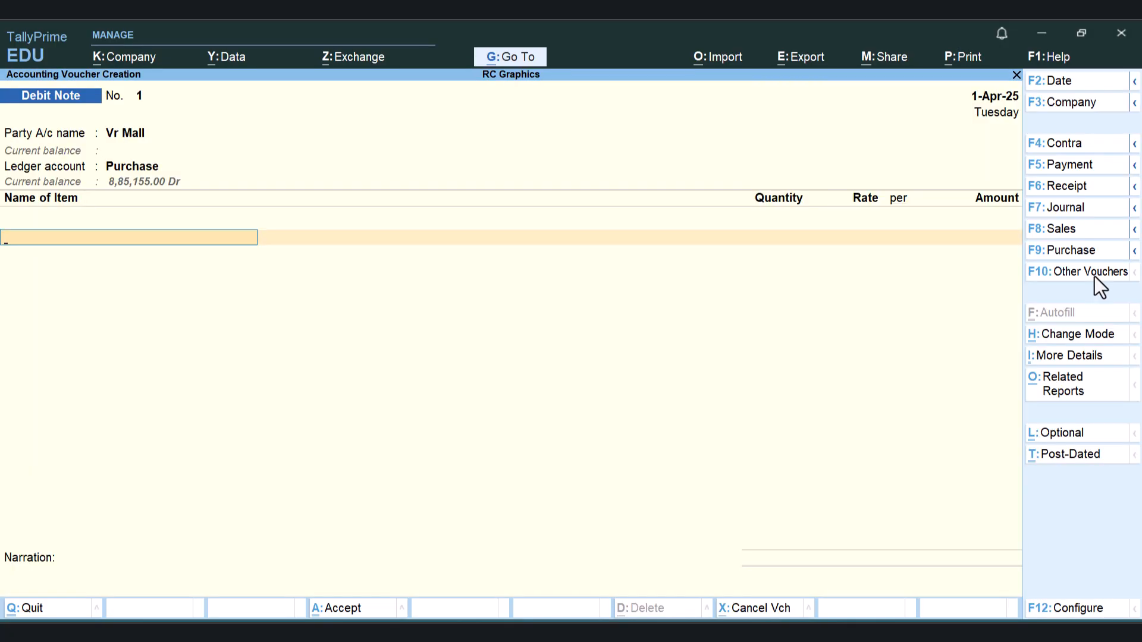
- Add 1 pcs of Shirt from Godown 1 at 3,299.00, with tracking and order numbers Not Applicable
type("S")
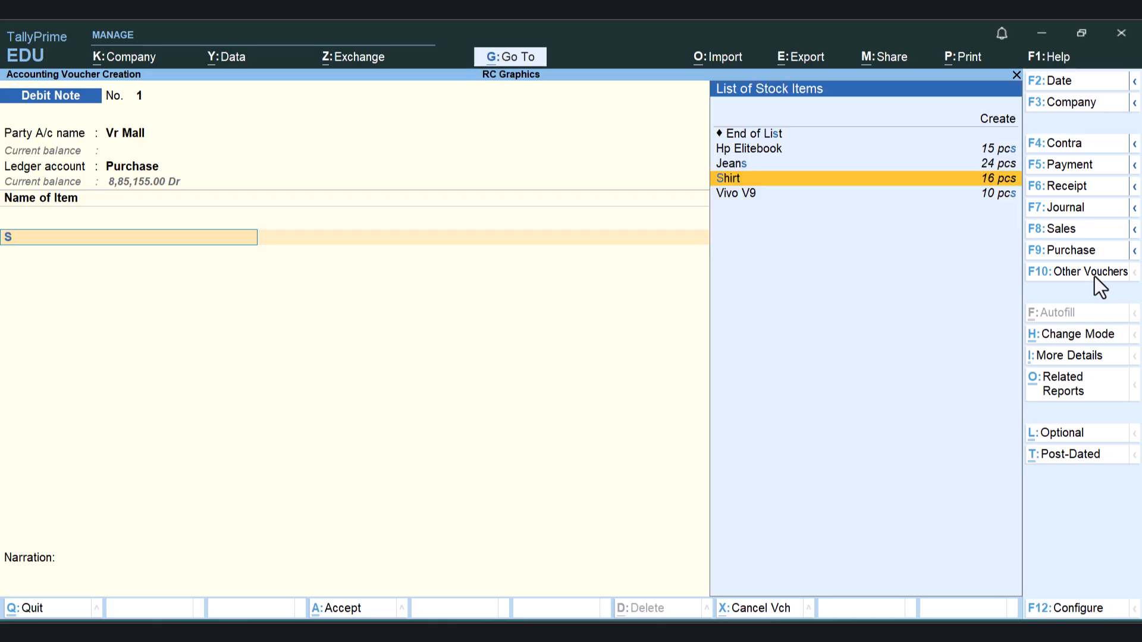
key("Return")
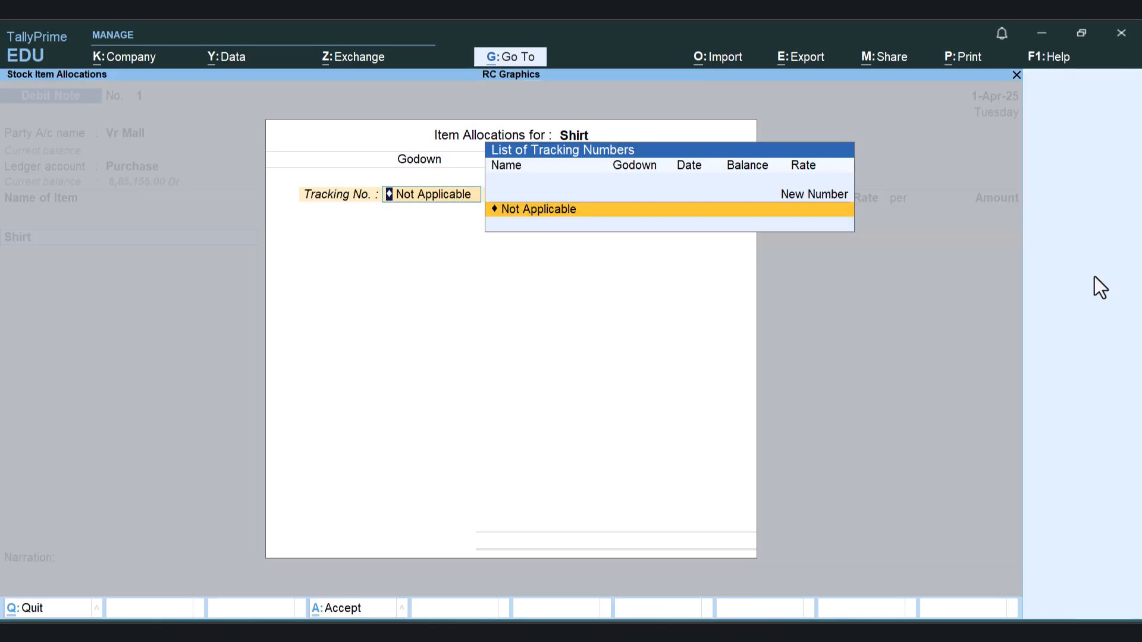
key("Return")
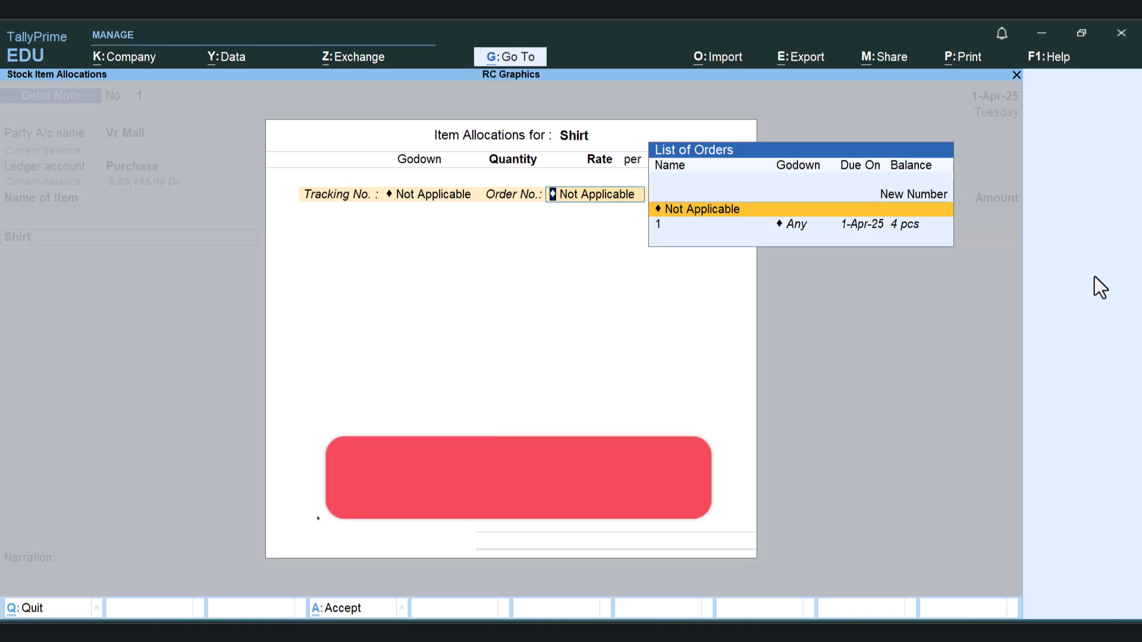
key("Down")
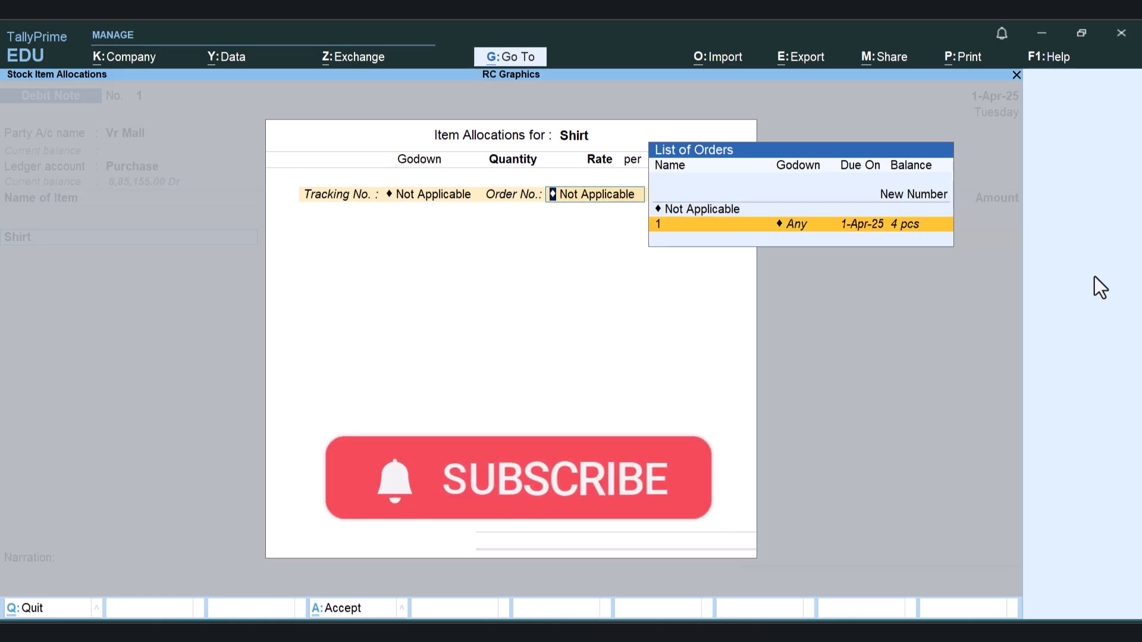
key("Up")
key("Return")
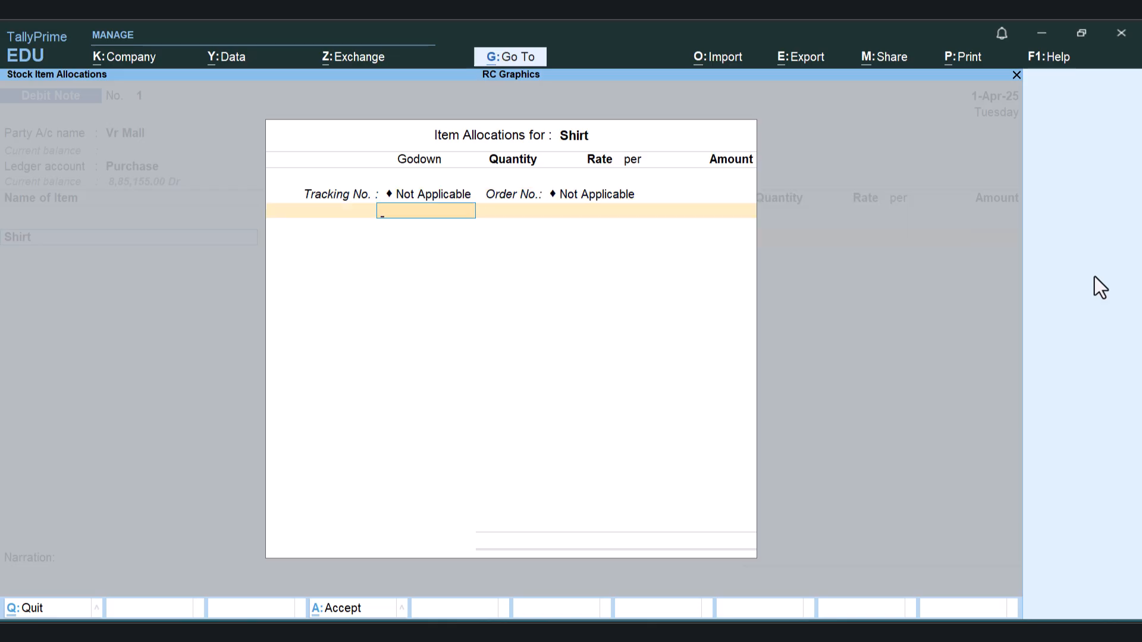
key("Return")
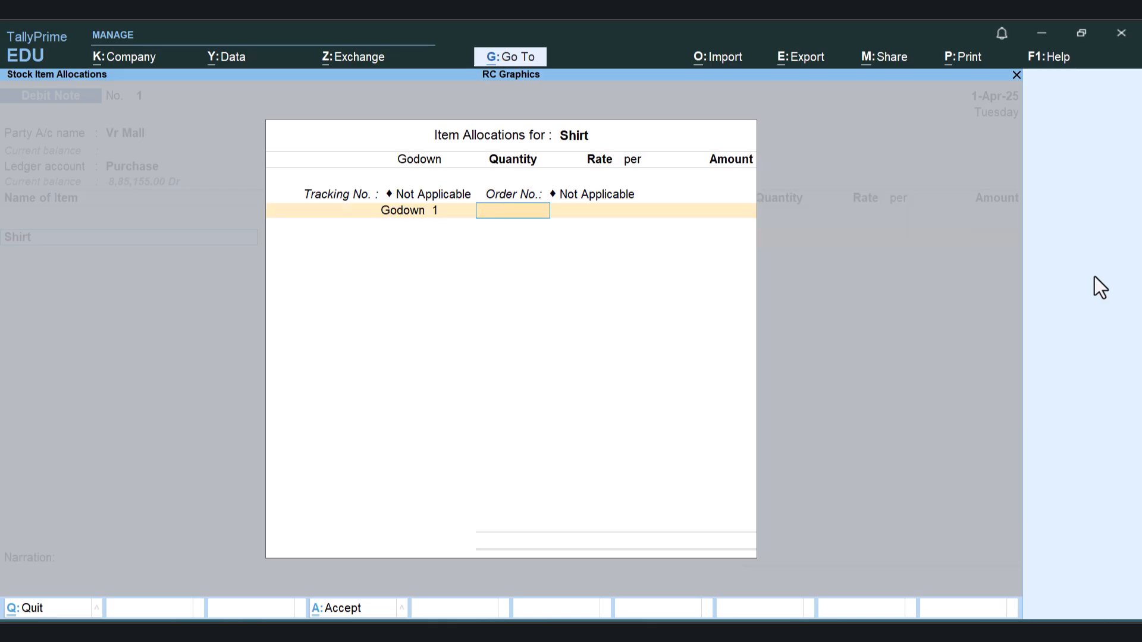
type("1")
key("Return")
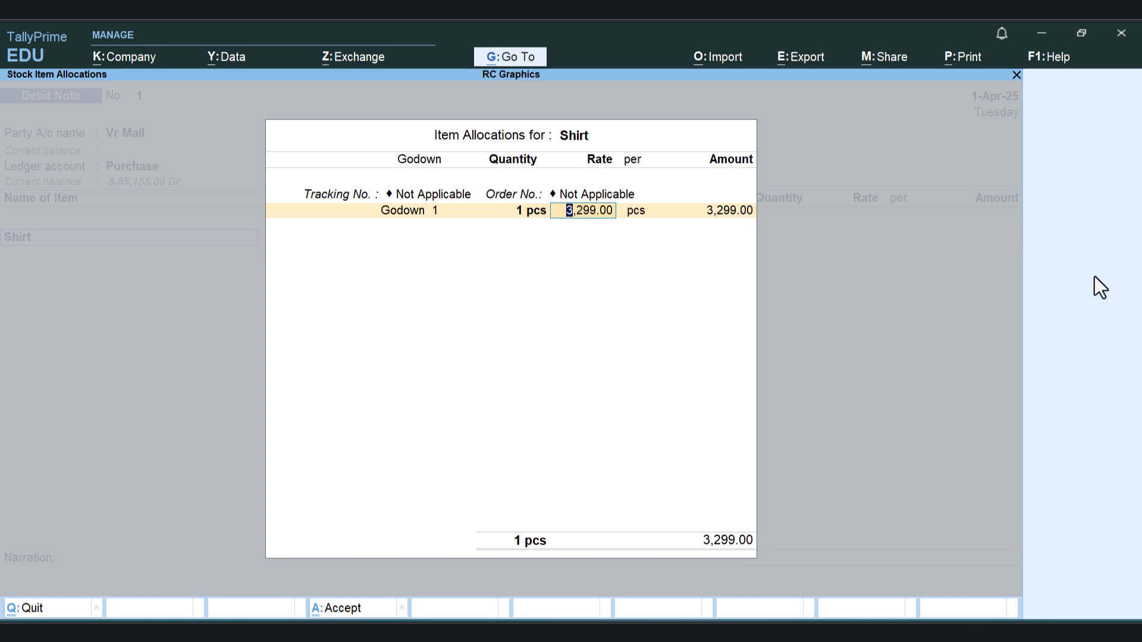
key("Return")
key("Return")
key("Return")
key("Return")
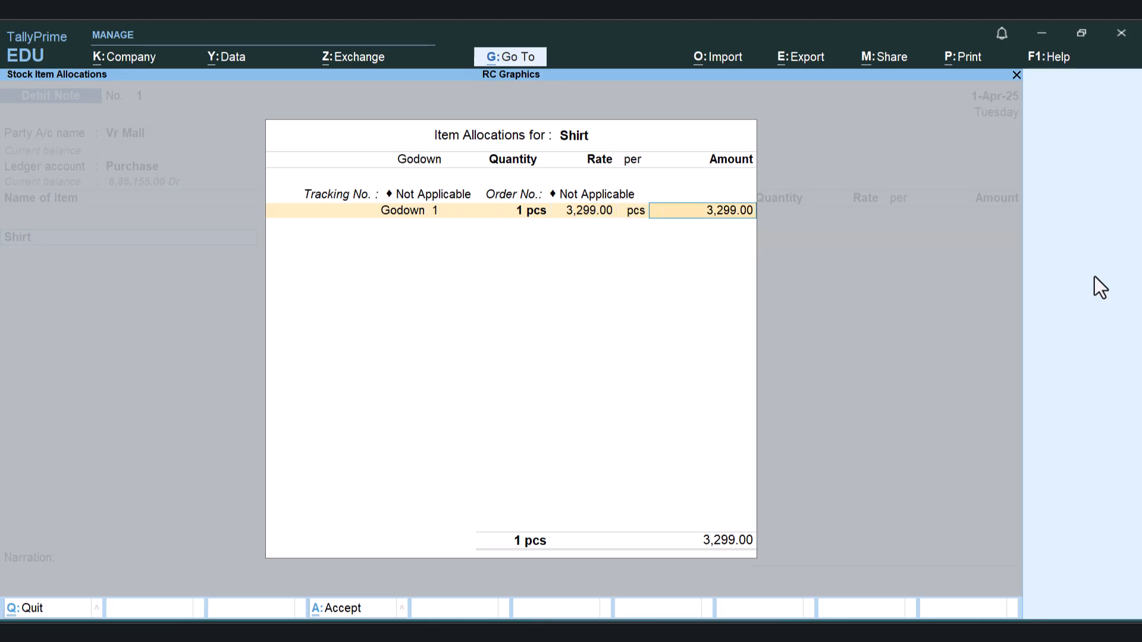
key("Return")
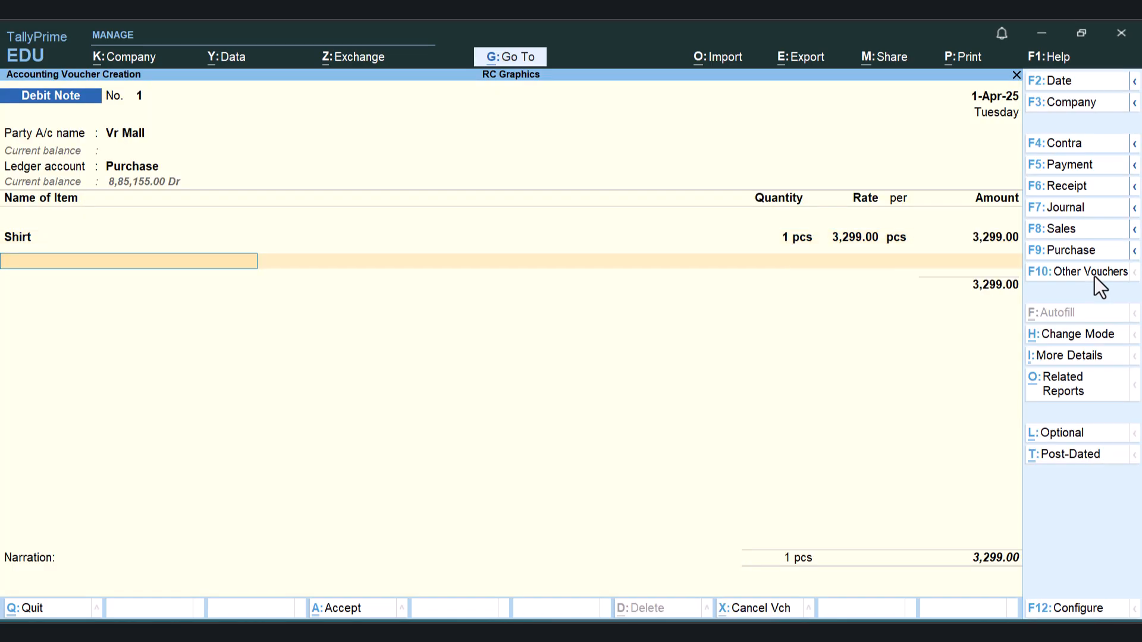
- Add 1 pcs of Jeans from Godown 1 at 4,599.00, with tracking and order numbers Not Applicable
type("J")
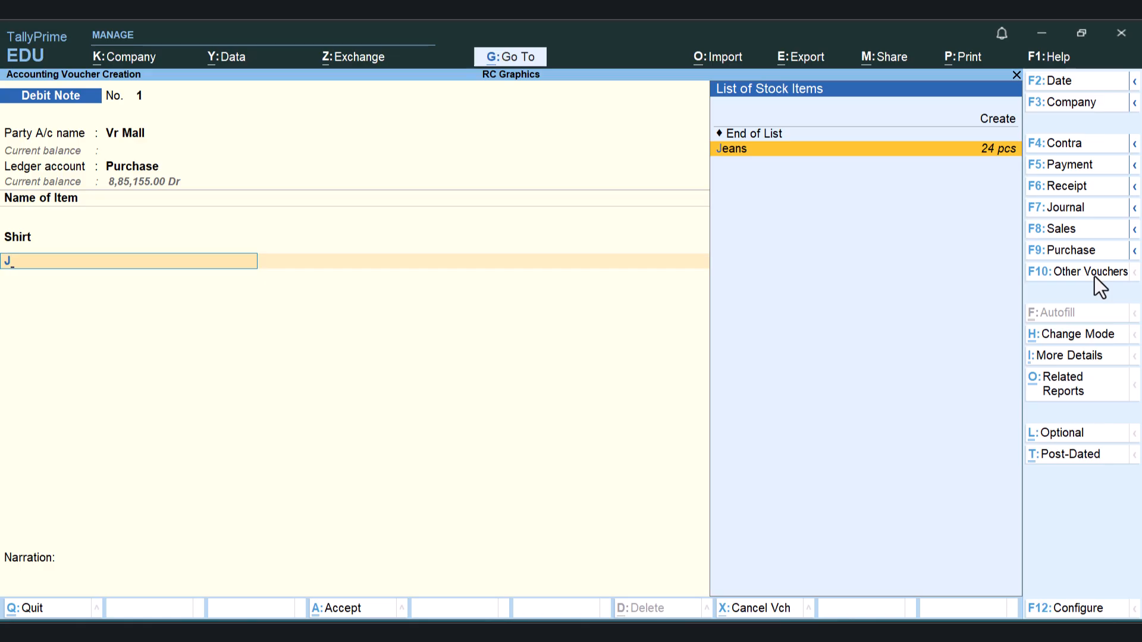
key("Return")
key("Return")
key("Return")
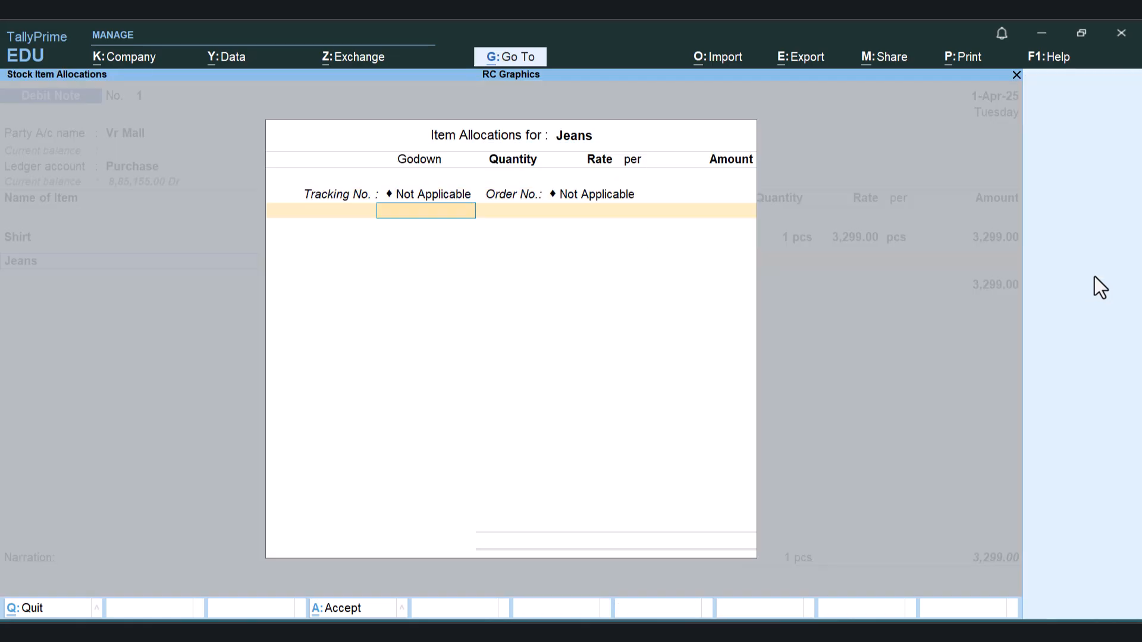
key("Return")
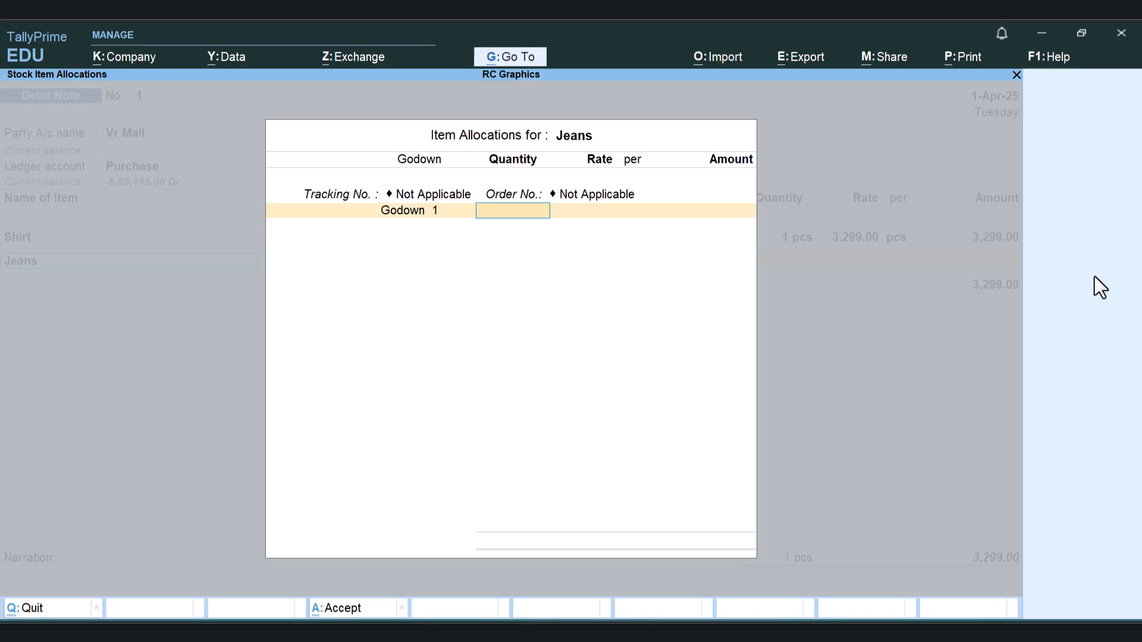
type("1")
key("Return")
key("Return")
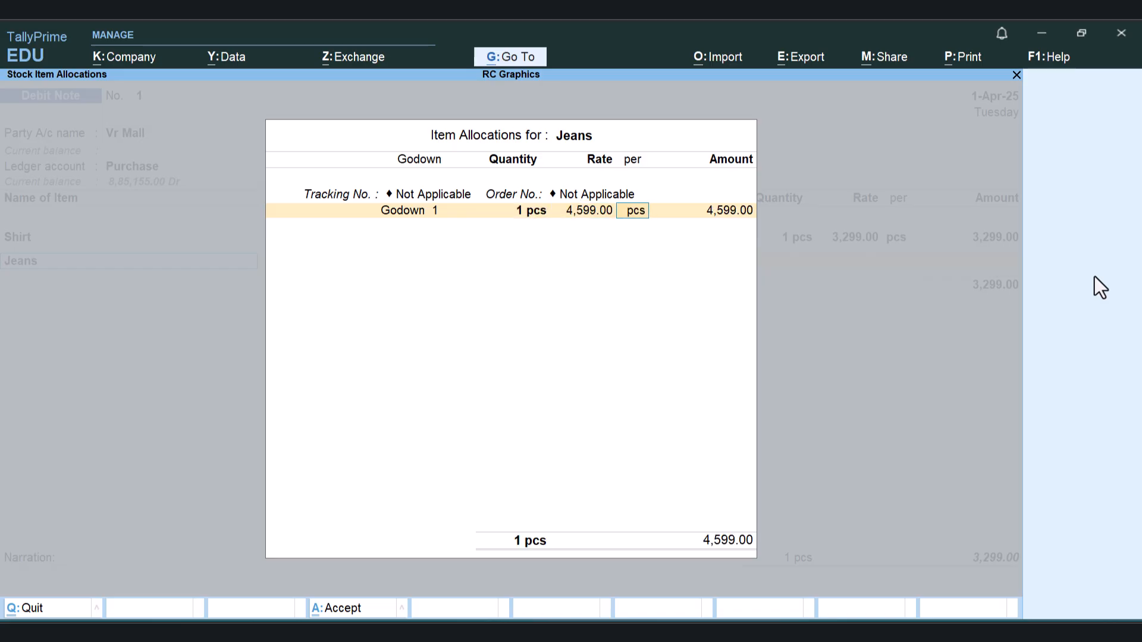
key("Return")
key("Return")
key("Return")
key("Return")
key("Return")
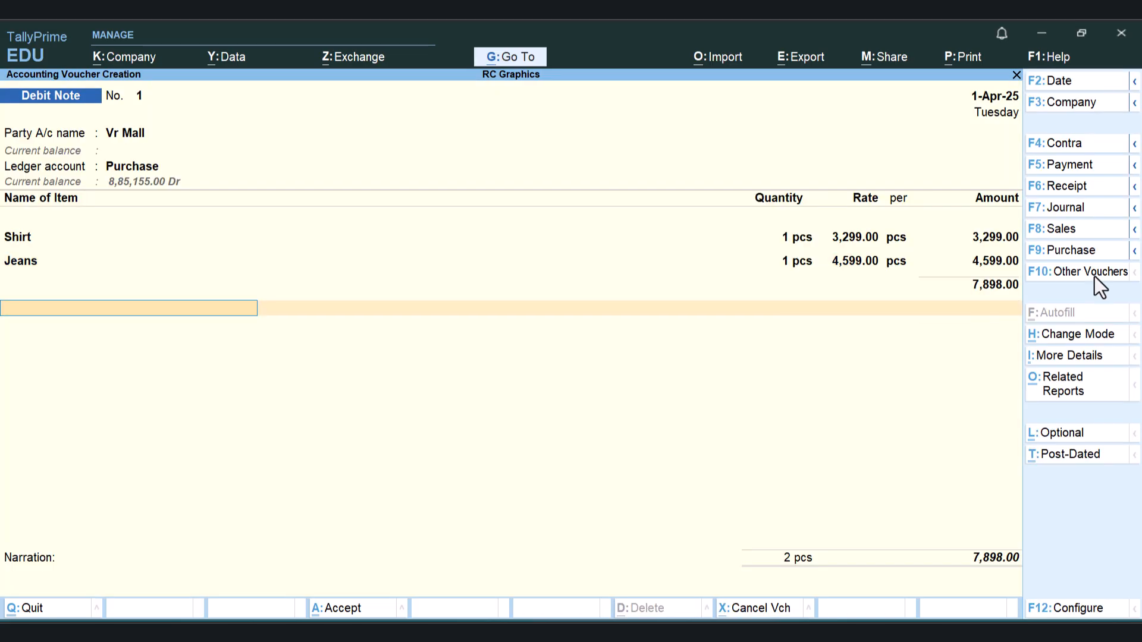
- End the item list, allocate 7,898.00 Dr to Vr Mall as New Ref 1, and save the Debit Note without narration
key("Return")
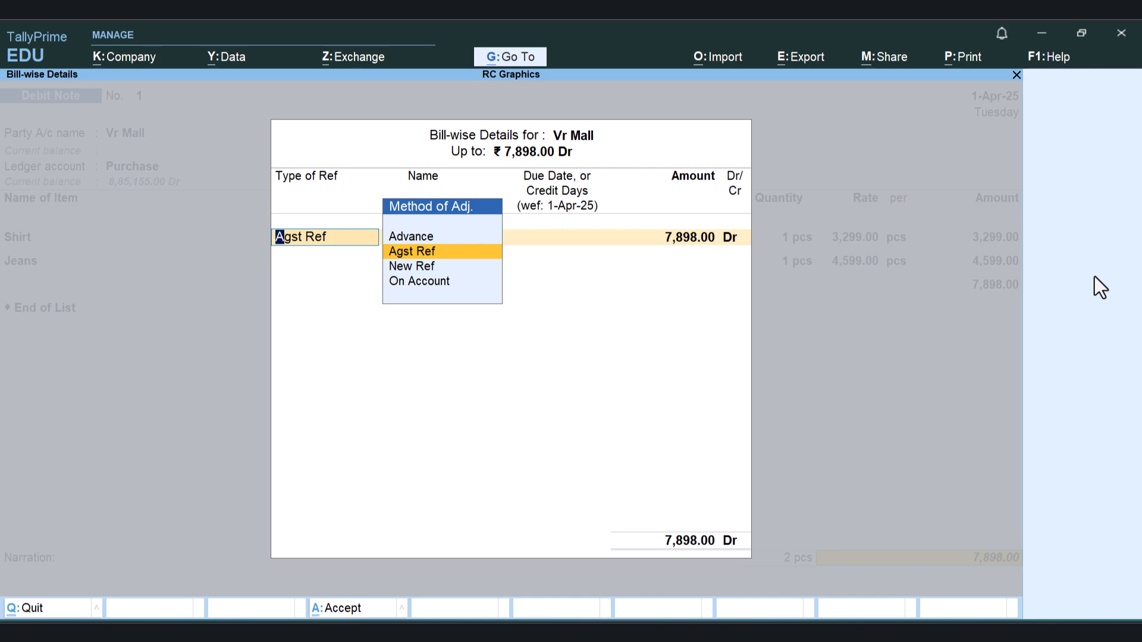
key("Down")
key("Return")
key("Return")
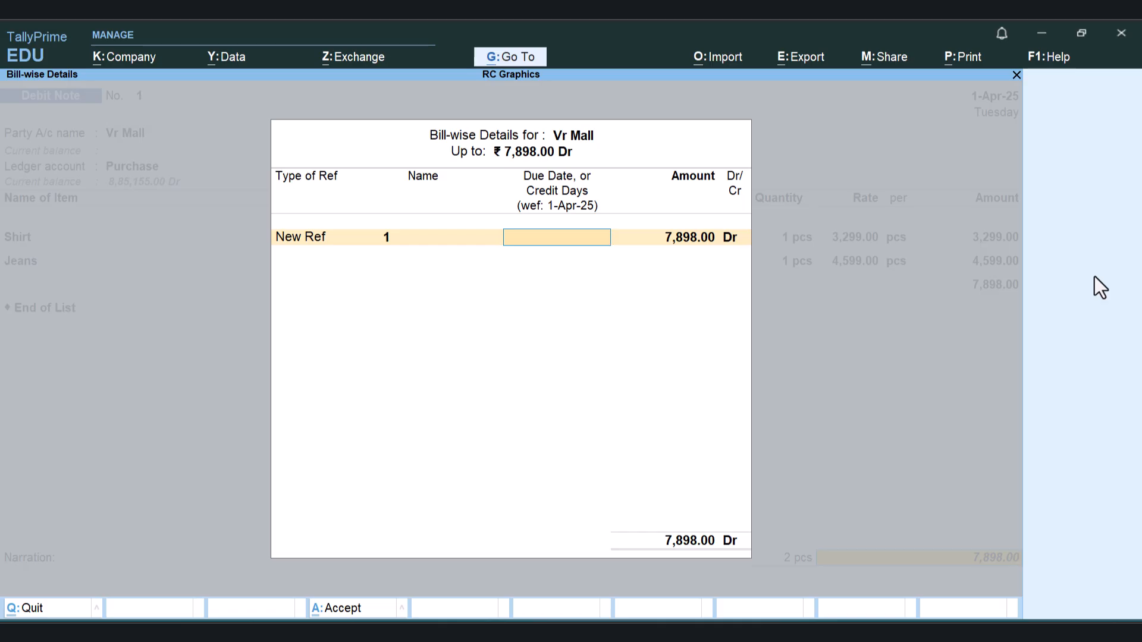
key("Return")
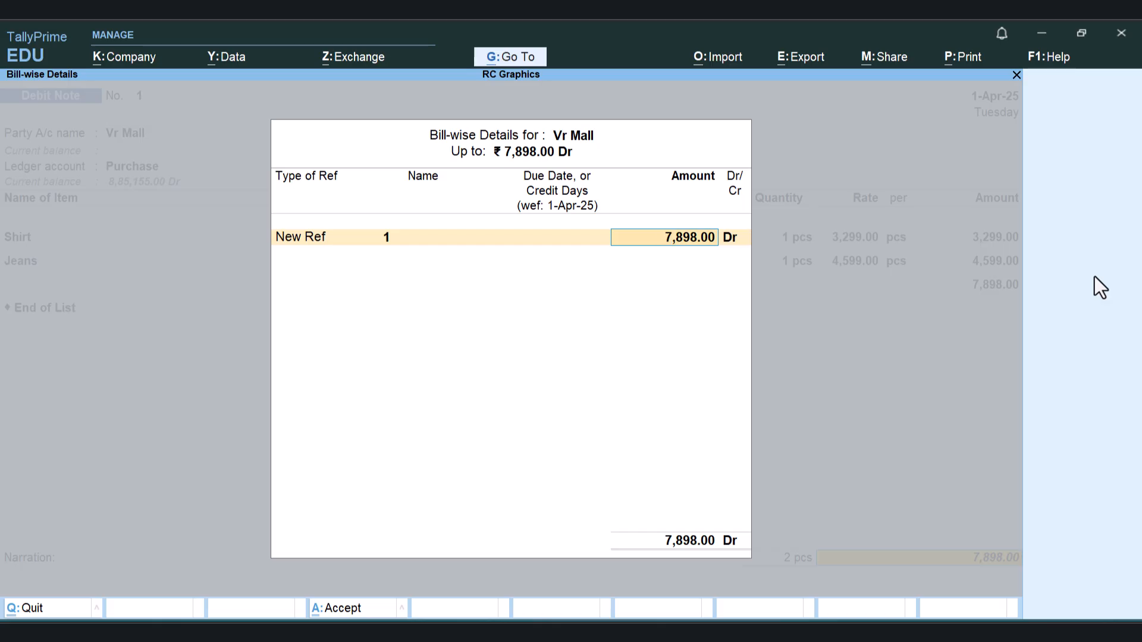
key("Return")
key("Return")
key("Return")
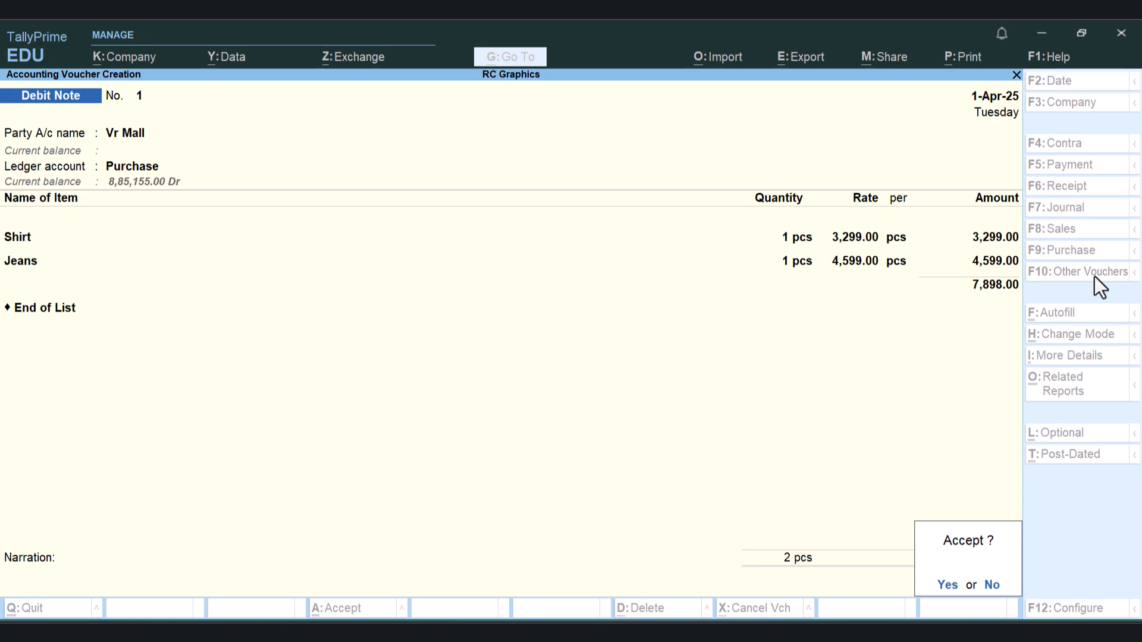
key("Return")
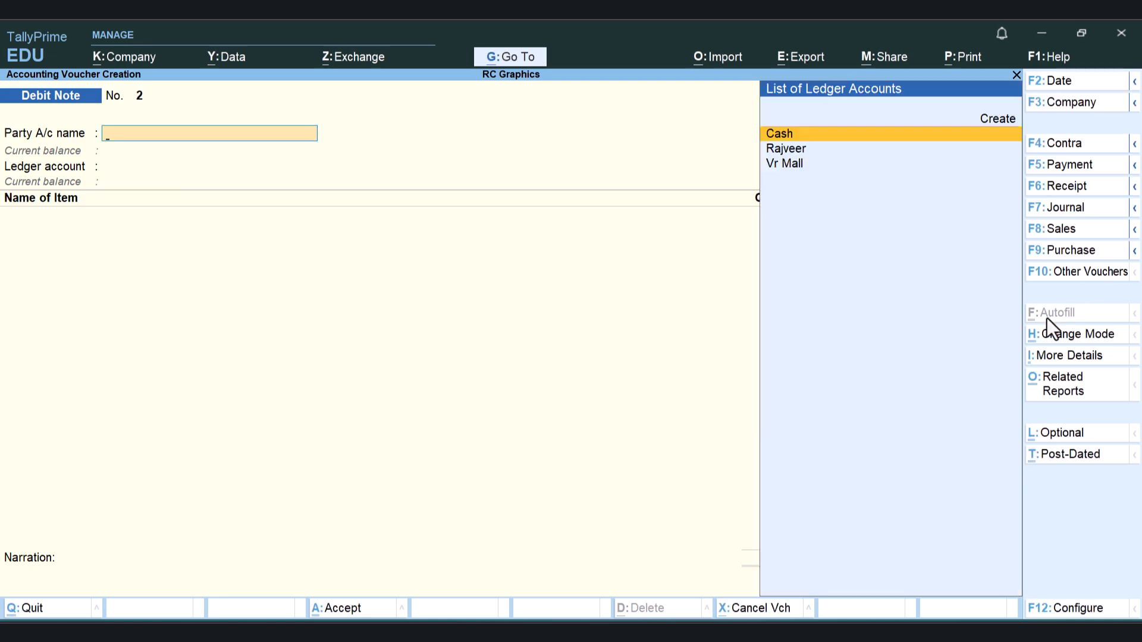
- Start a Receipt voucher and credit Vr Mall with 7,898.00
key("F6")
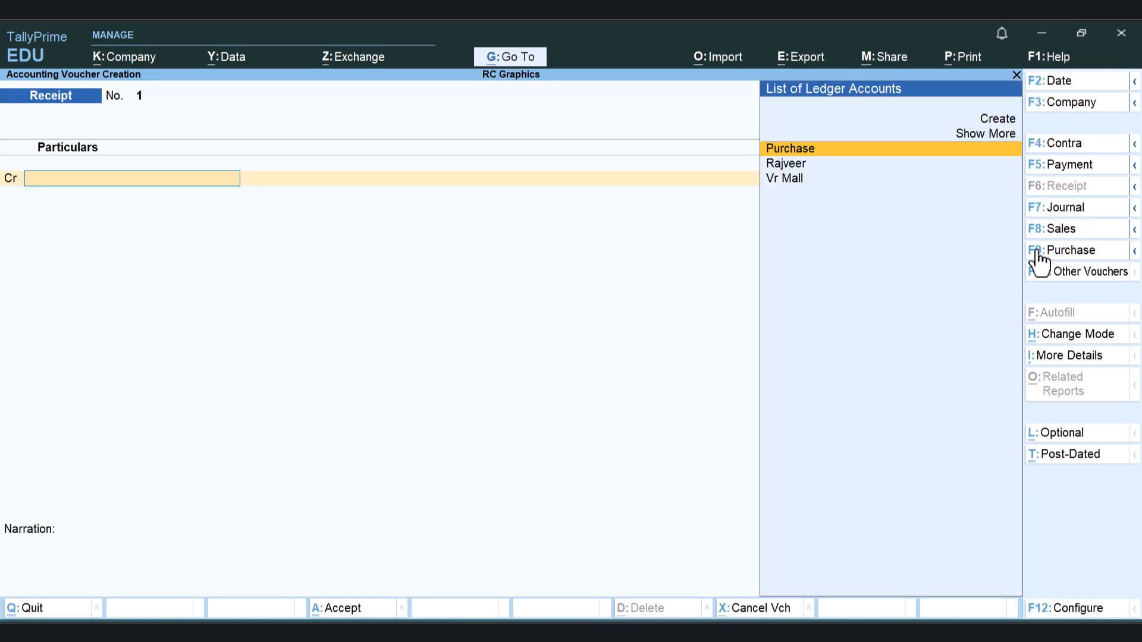
key("Down")
key("Down")
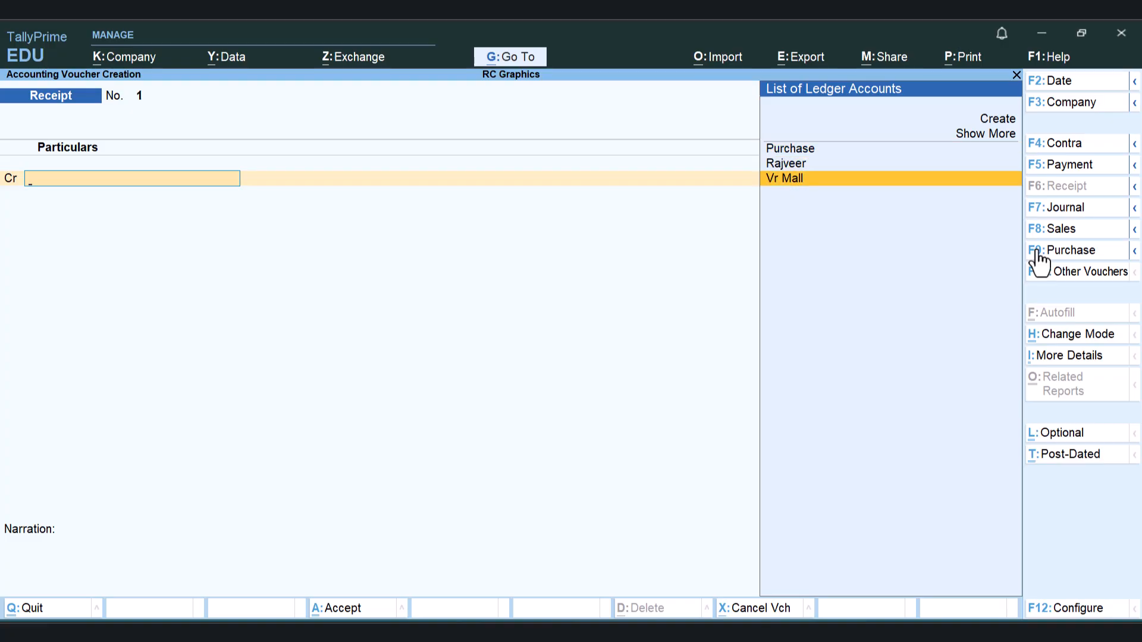
key("Return")
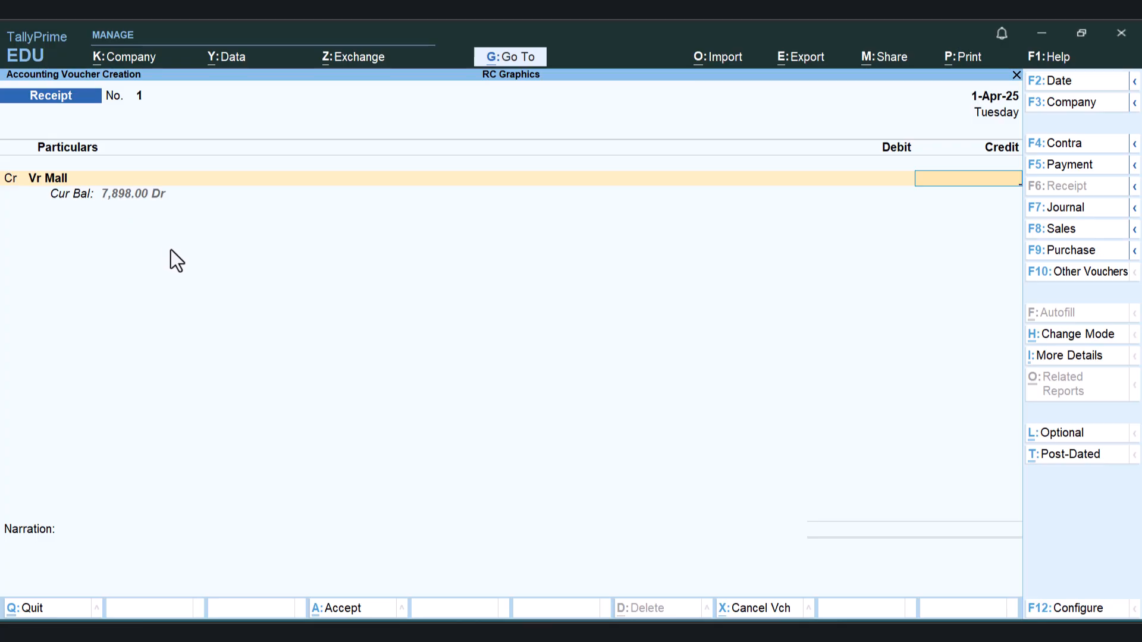
type("7898")
key("Return")
- Allocate the receipt of 7,898.00 as Agst Ref to Vr Mall's reference 1
key("Return")
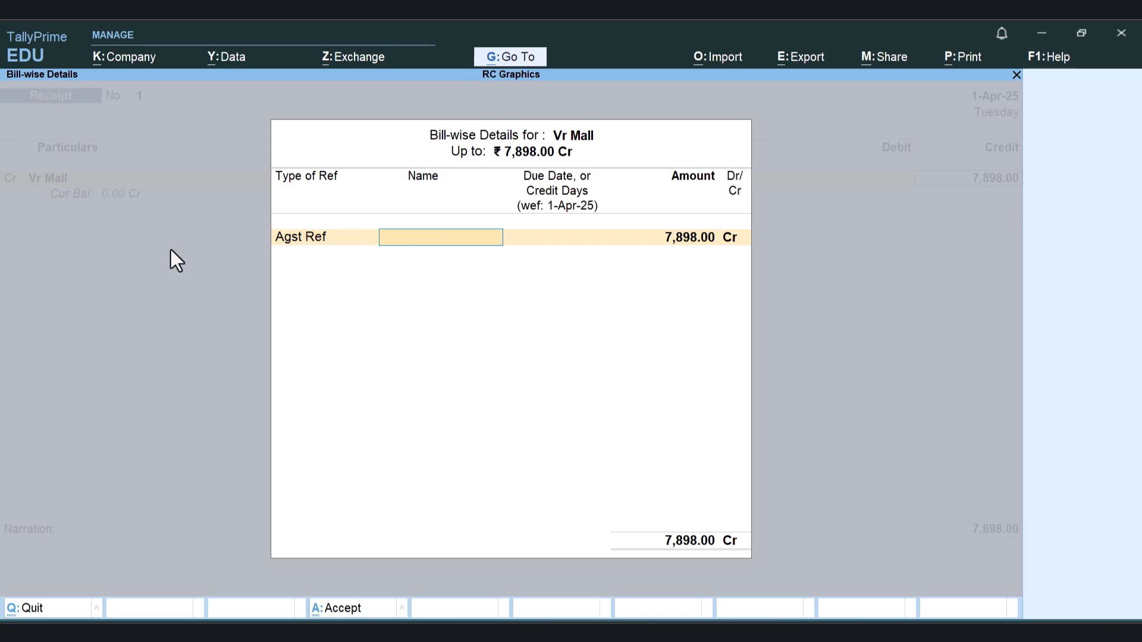
type("1")
key("Return")
key("Return")
key("Return")
key("Return")
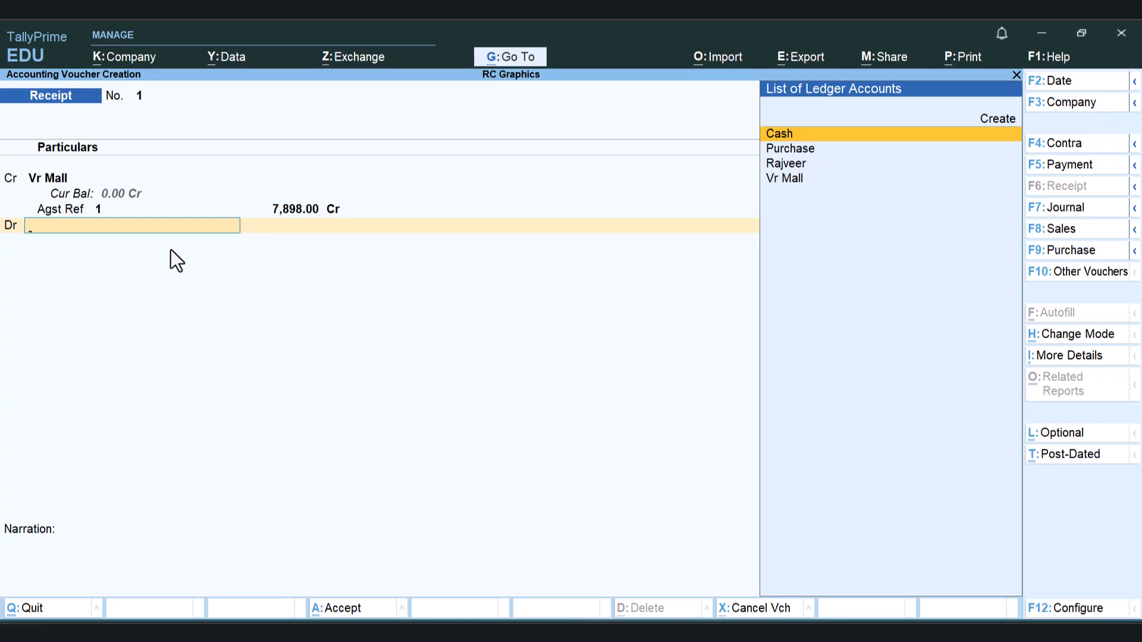
- Debit Cash with 7,898.00 and save the Receipt voucher without narration
key("Return")
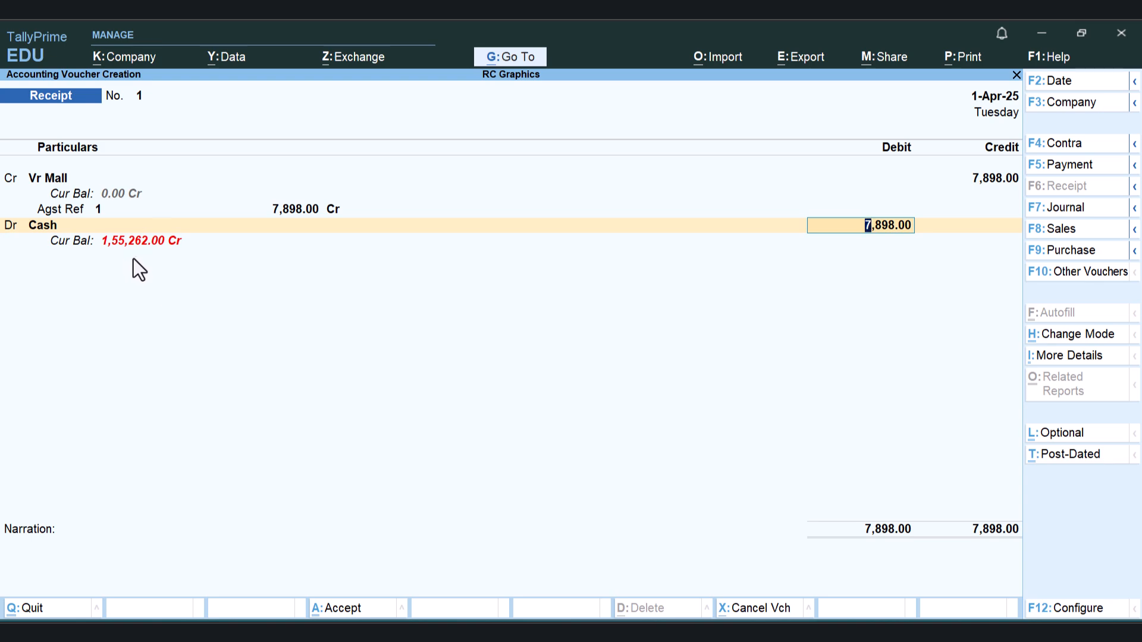
key("Return")
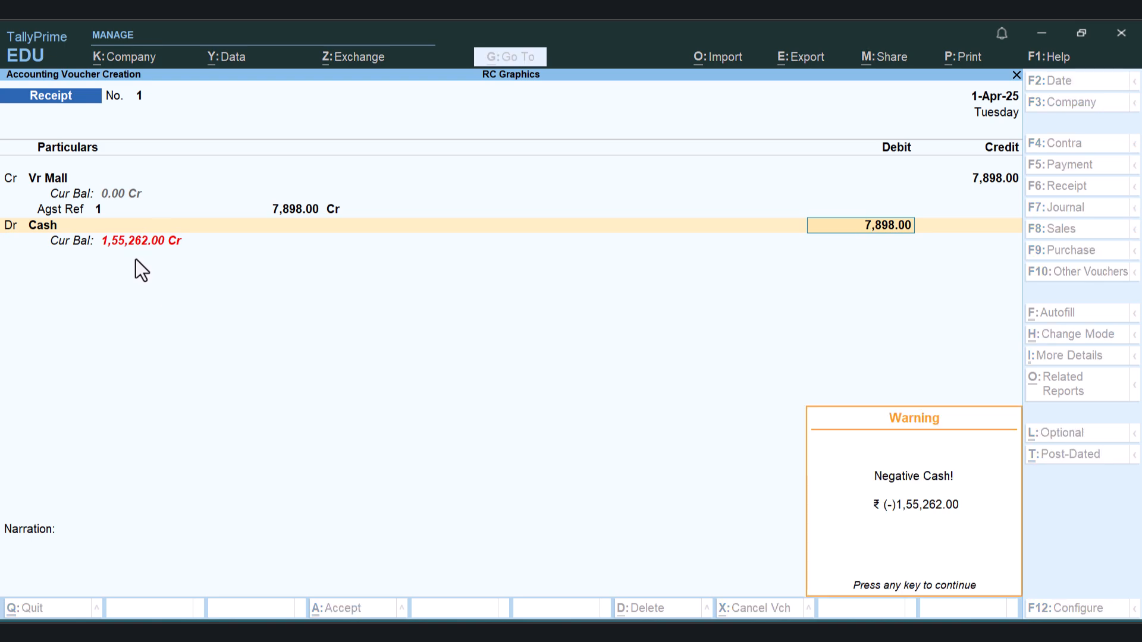
key("Return")
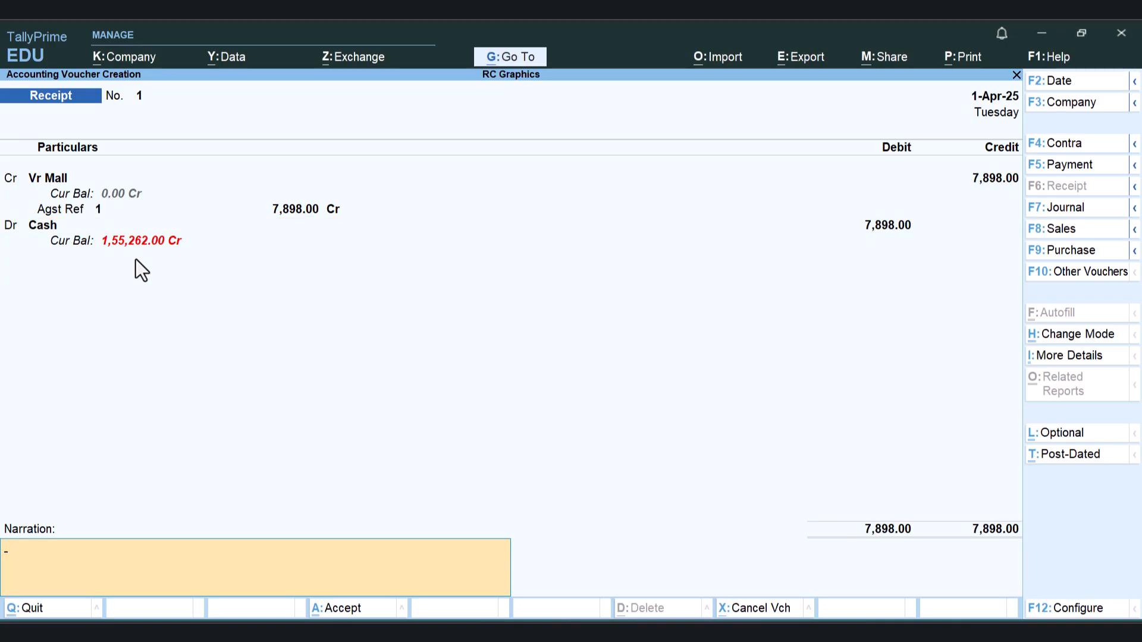
key("Return")
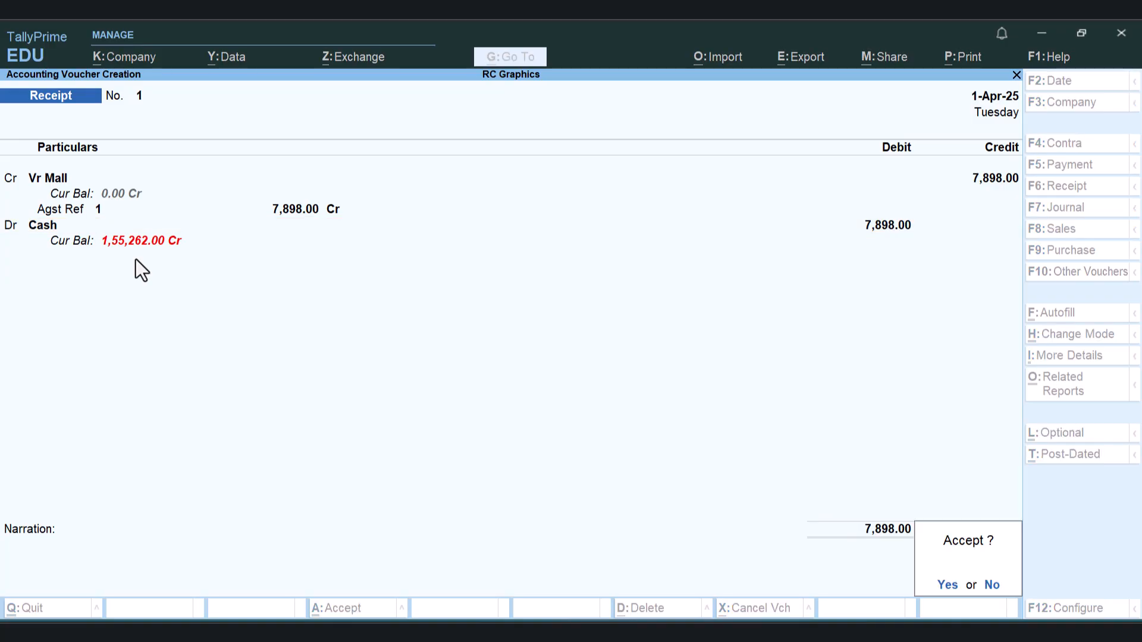
key("Return")
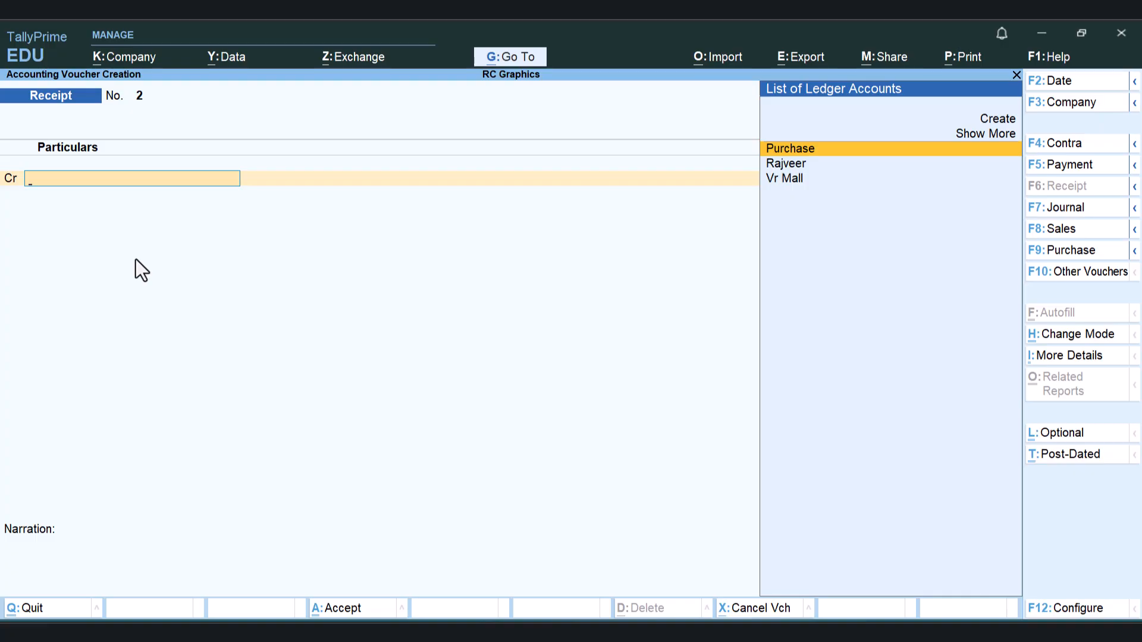
- Review the table of purchase voucher types and shortcut keys in 9 Purchase.pdf, and return to TallyPrime
mouse_move(593, 618)
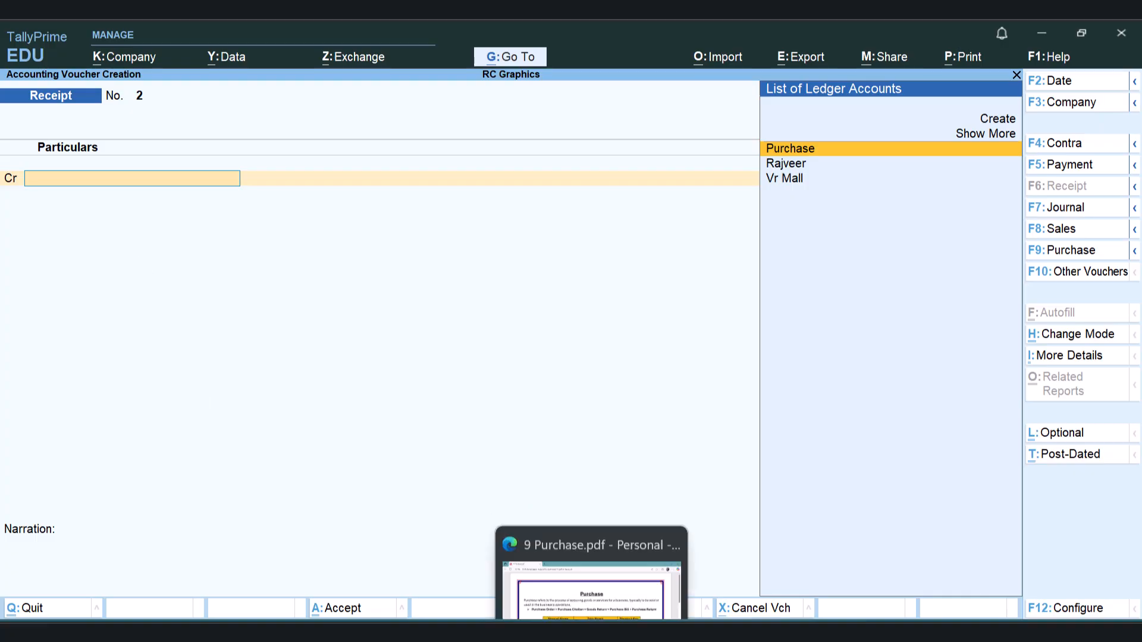
left_click(593, 595)
scroll(555, 191, "up", 1)
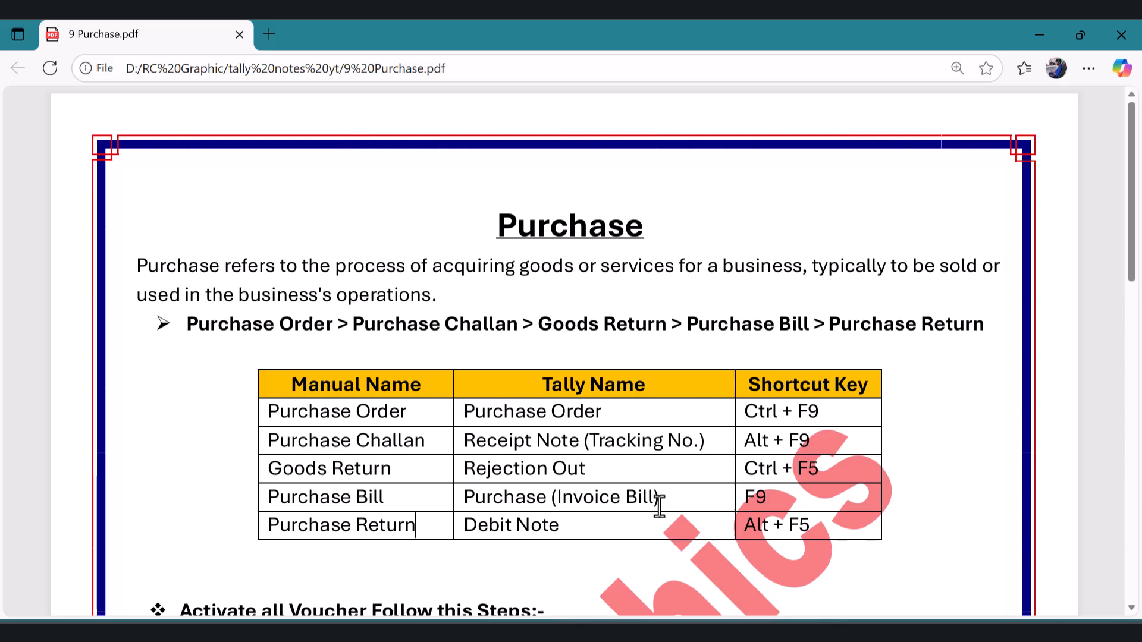
key("alt+Tab")
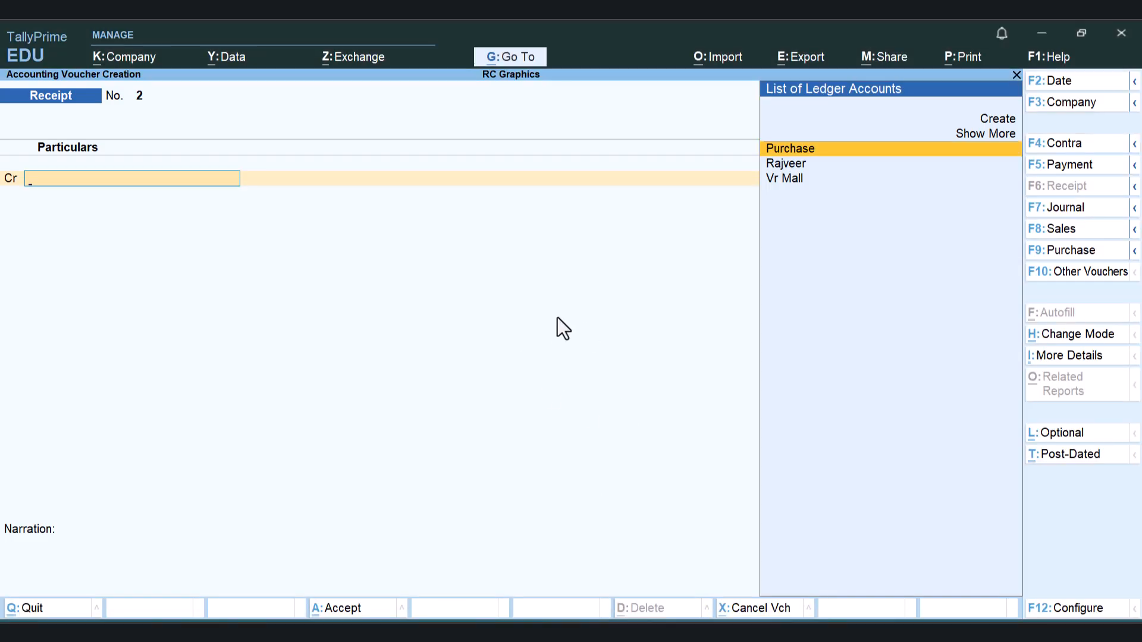